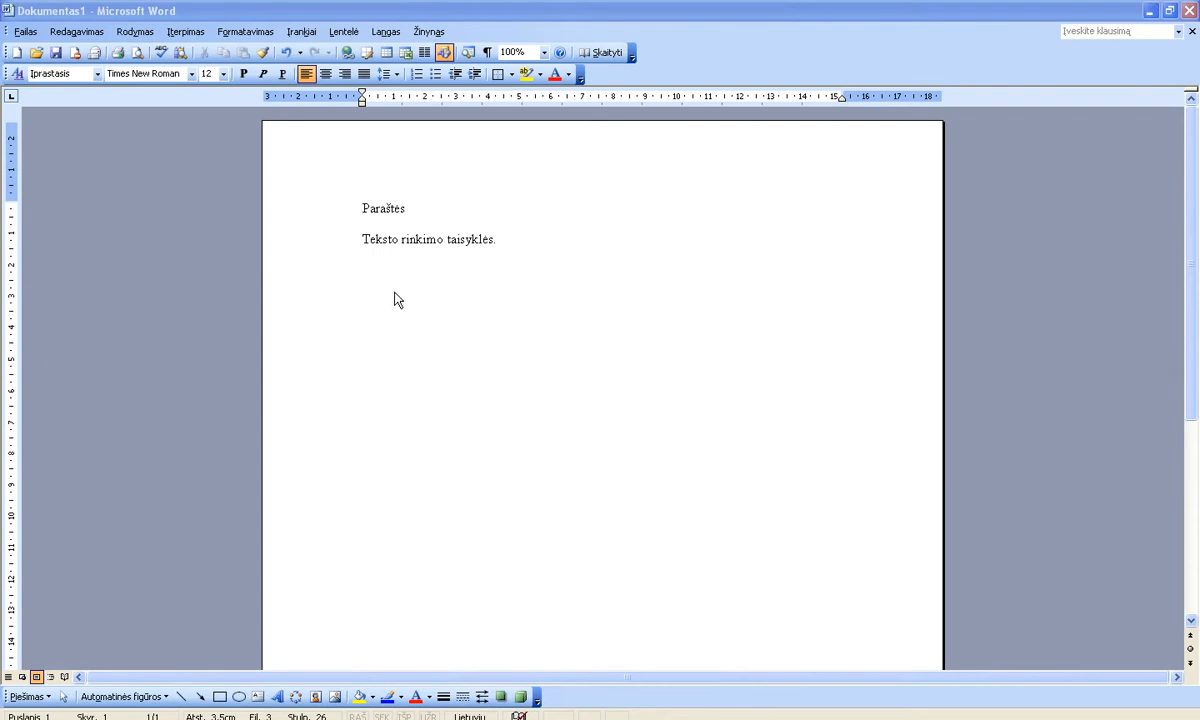
Open the page setup and change the paper size to A4.
click(33, 37)
click(33, 37)
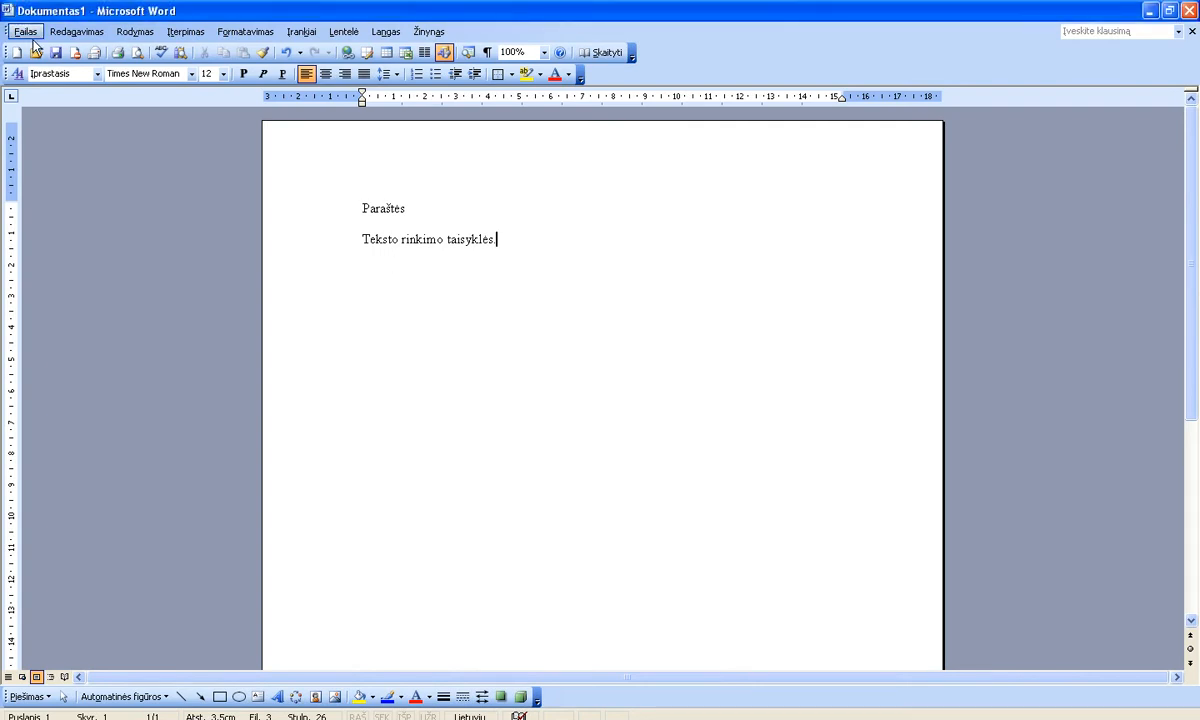
click(27, 32)
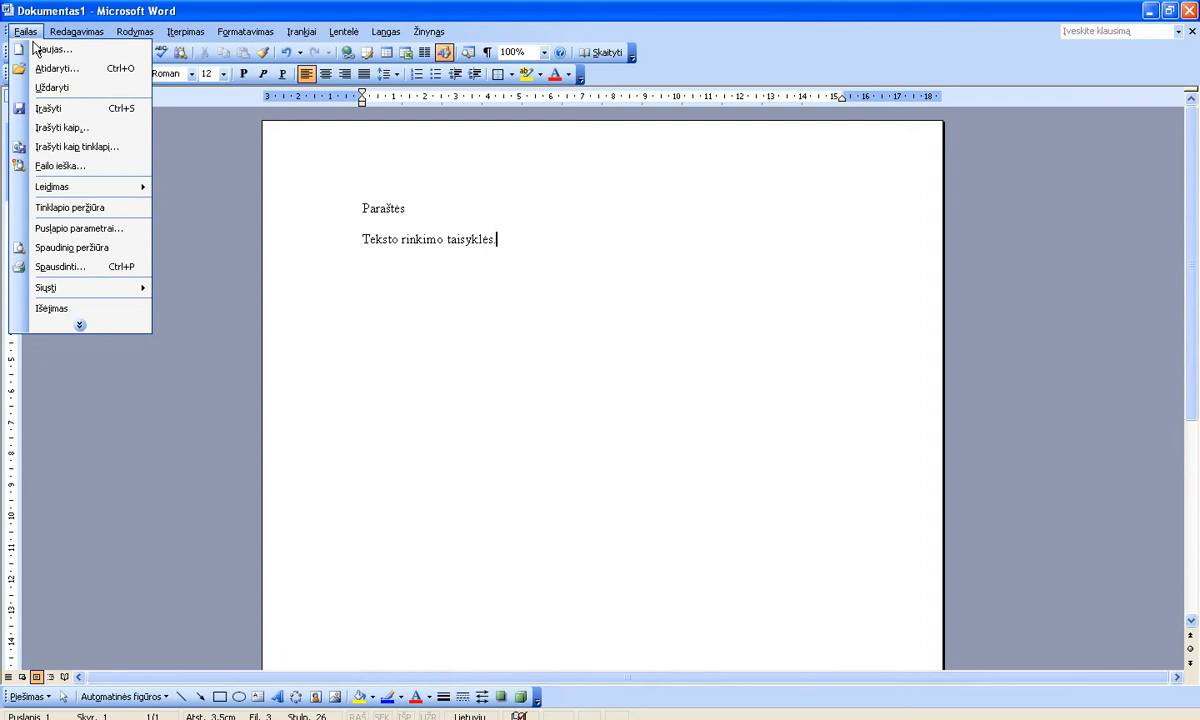
click(71, 234)
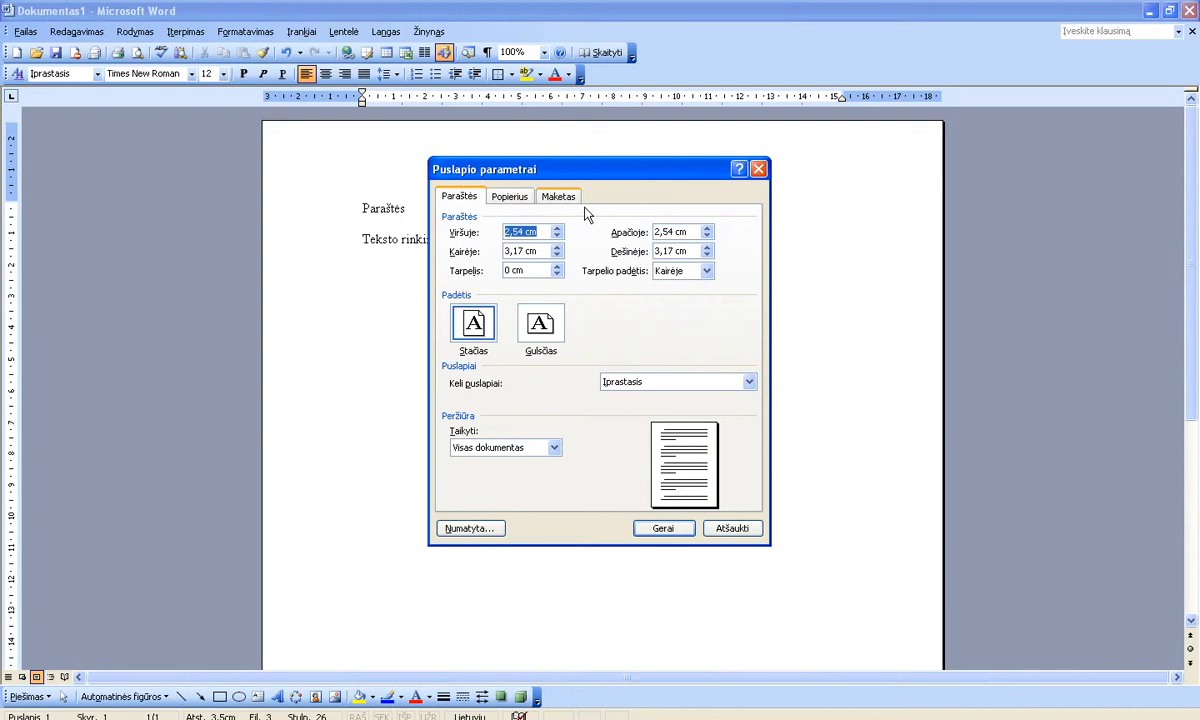
click(515, 199)
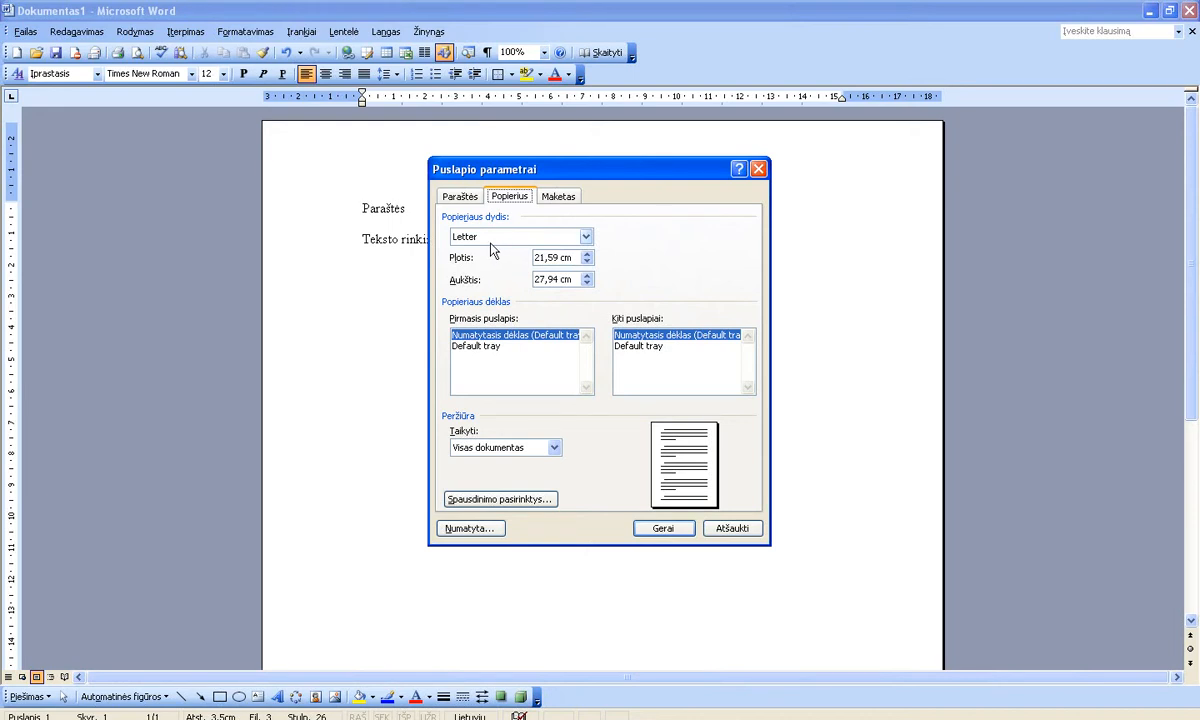
click(492, 237)
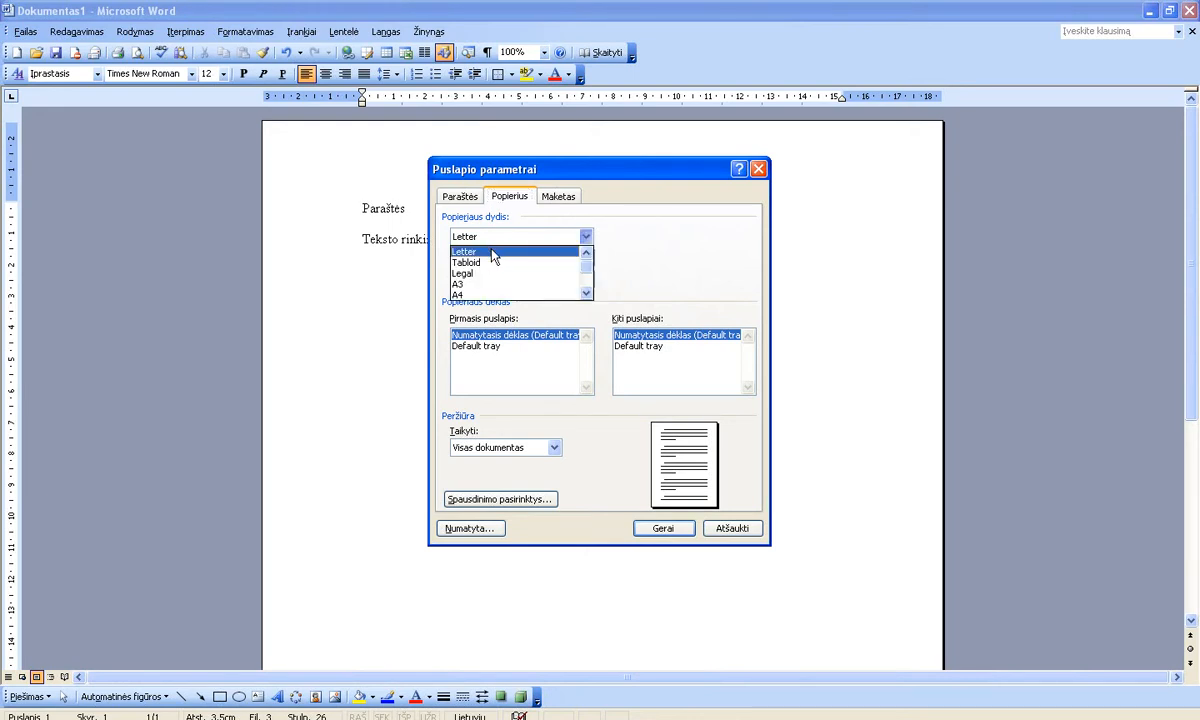
click(460, 294)
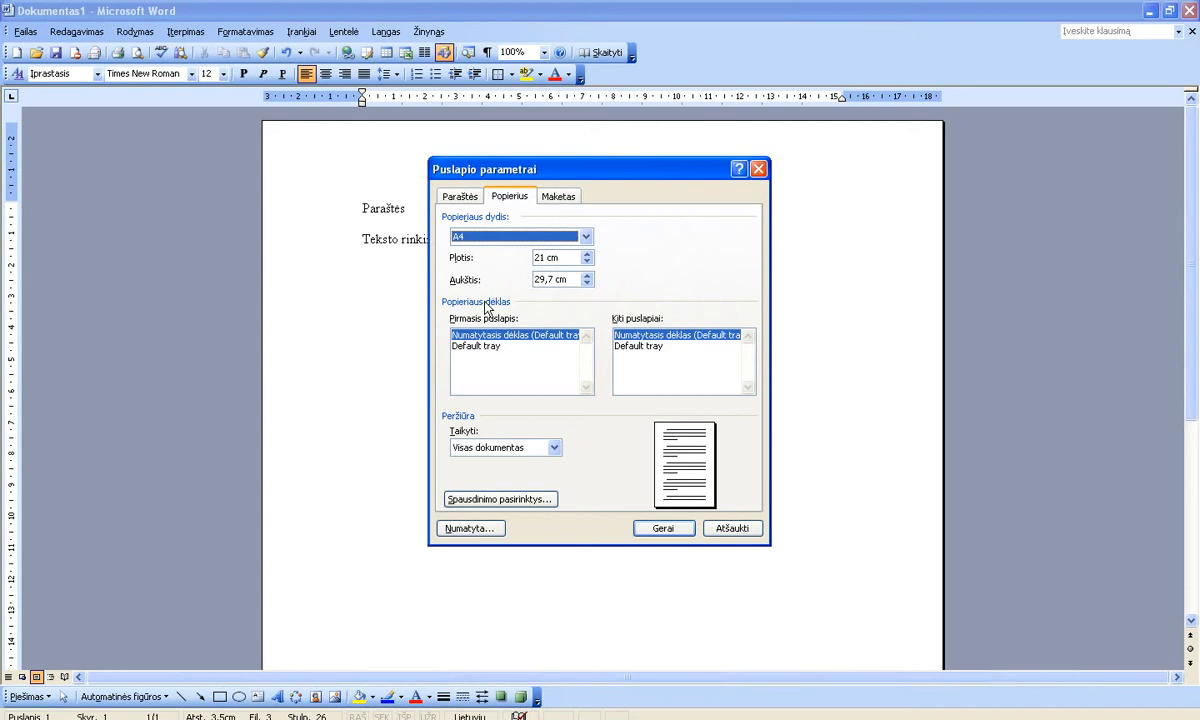
Try the A5 and A3 paper sizes and return the paper size to A4.
click(560, 233)
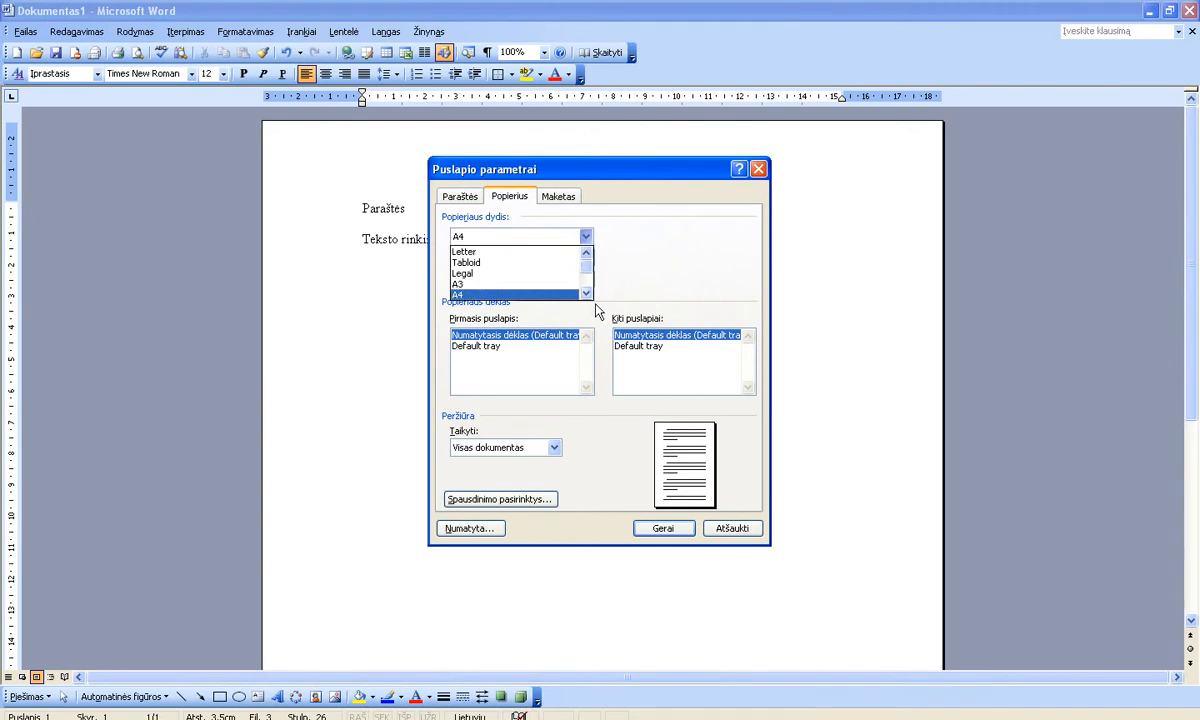
scroll(593, 308, down, 3)
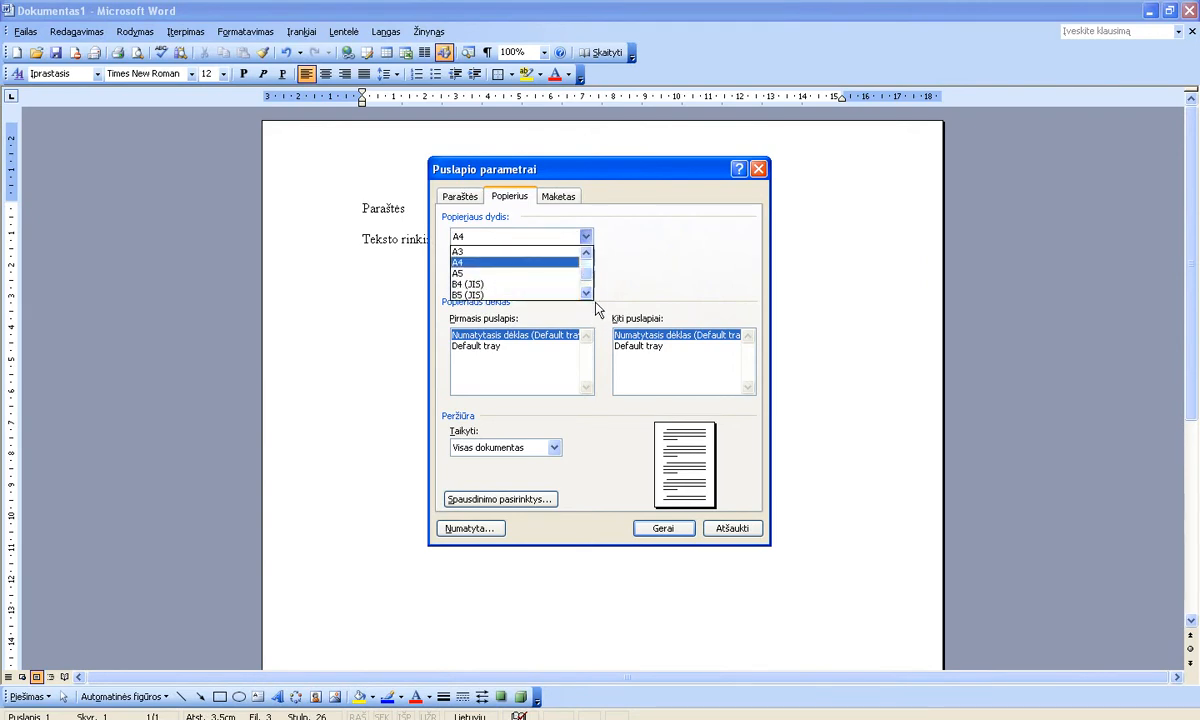
click(548, 273)
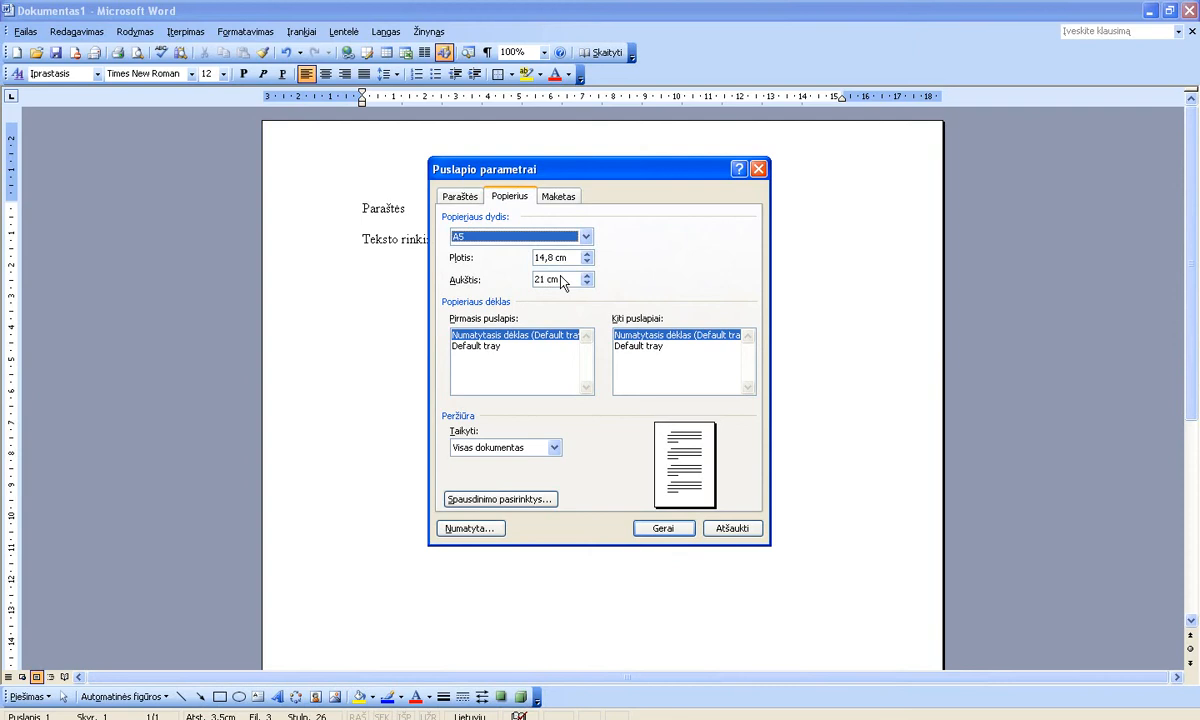
click(586, 237)
click(545, 250)
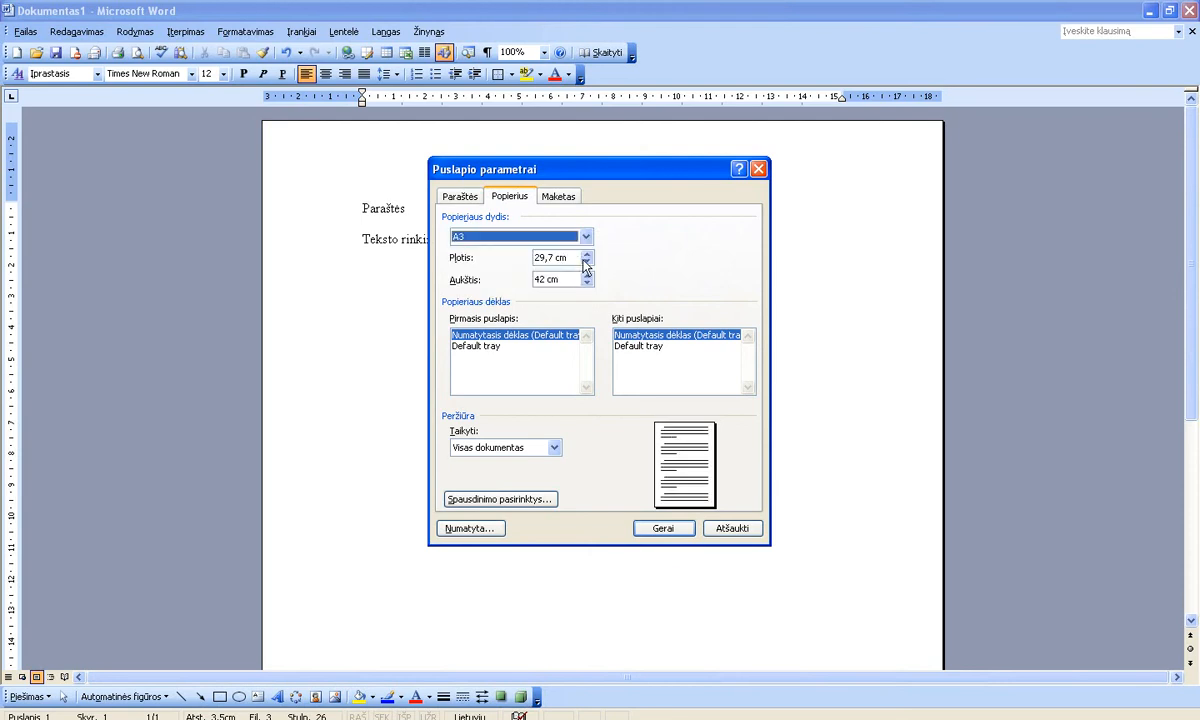
click(587, 237)
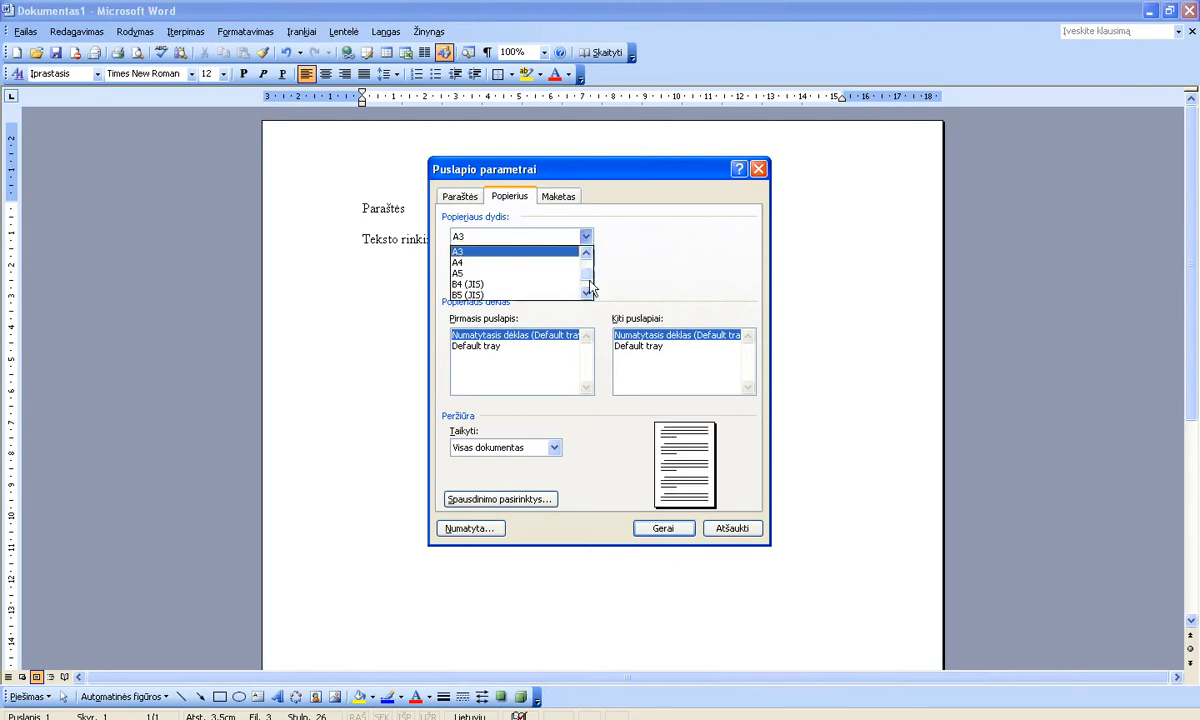
click(547, 264)
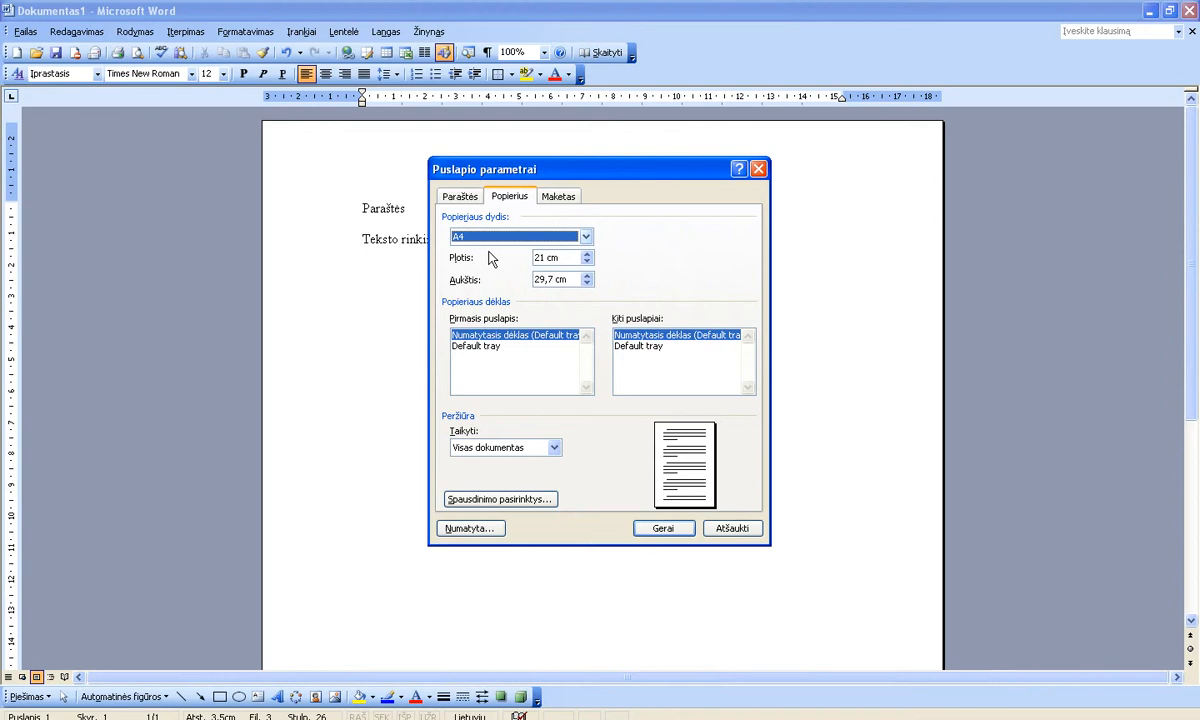
click(586, 237)
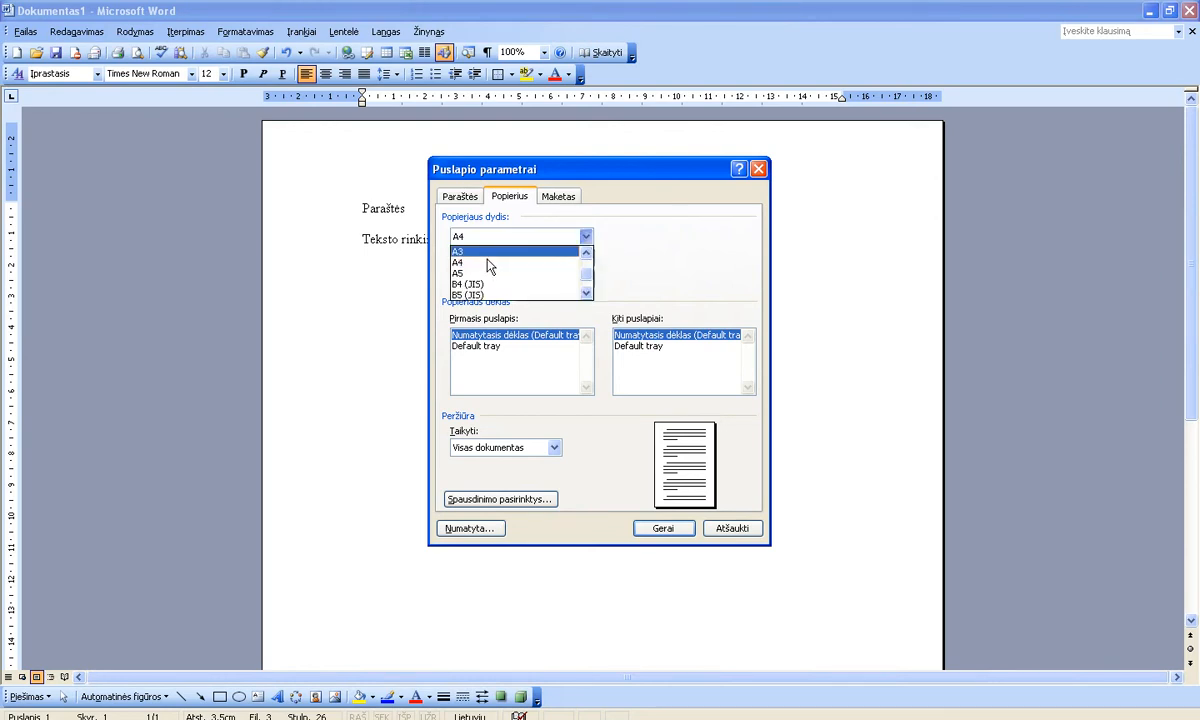
key(Escape)
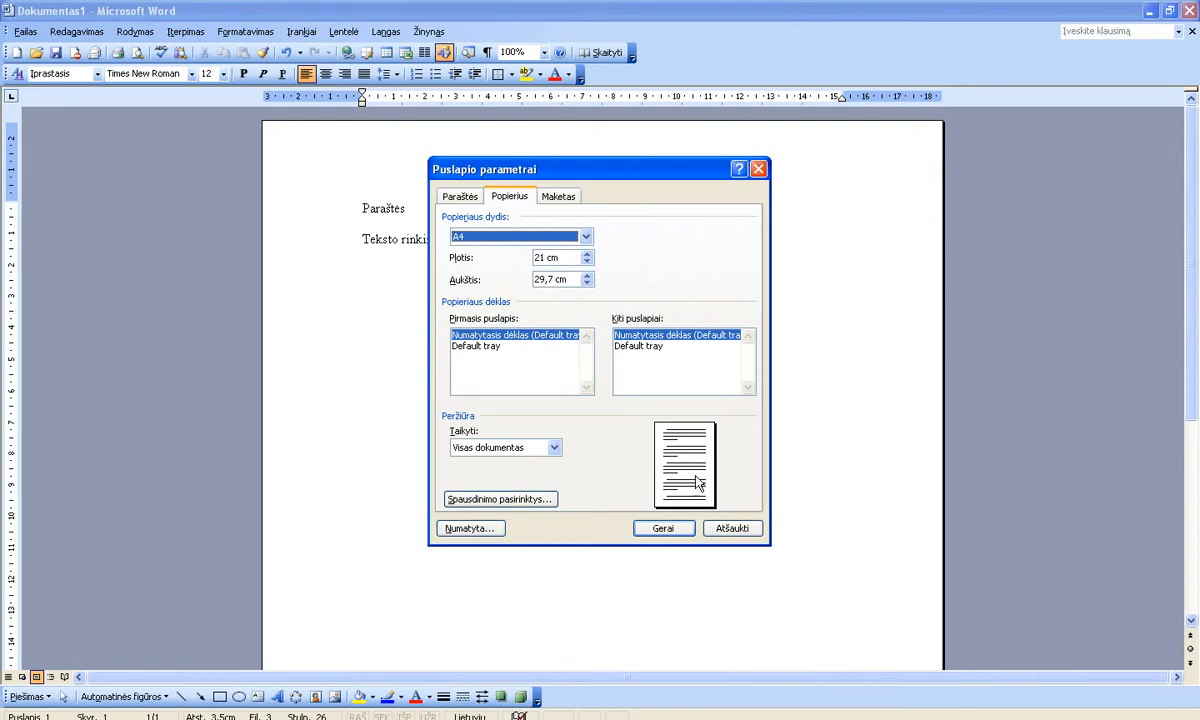
Set the top and bottom page margins to 2 cm.
click(462, 201)
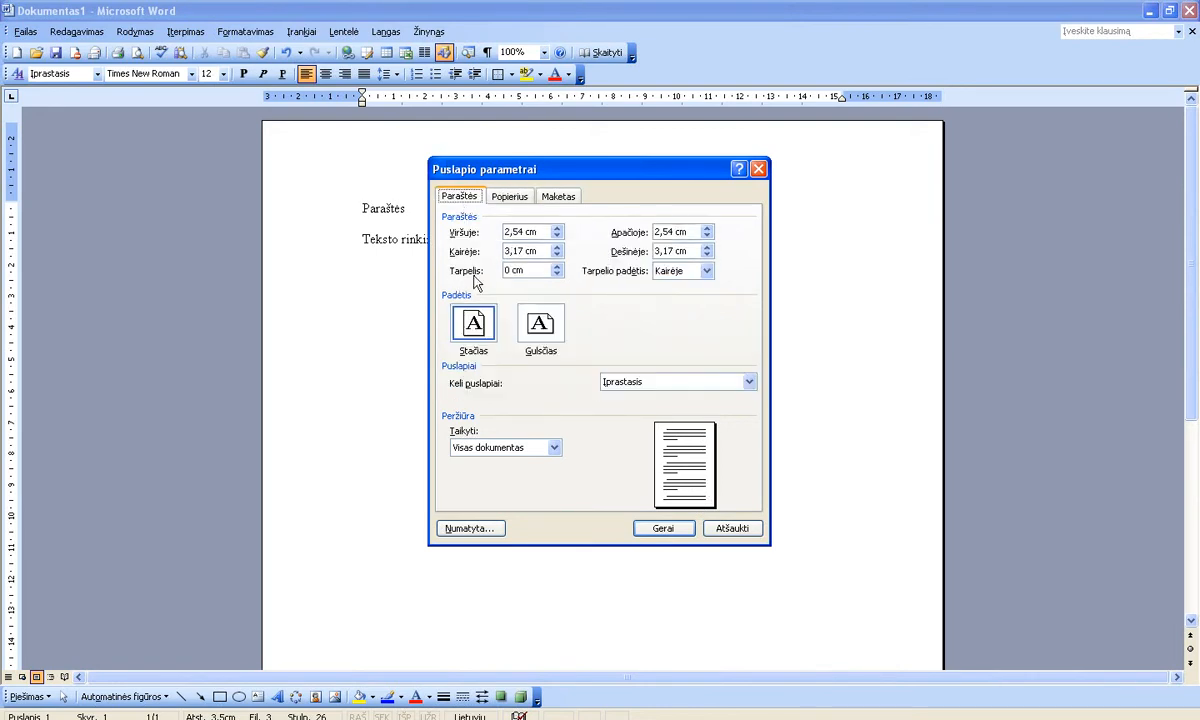
click(557, 236)
key(Up)
key(Up)
drag(536, 232, 505, 253)
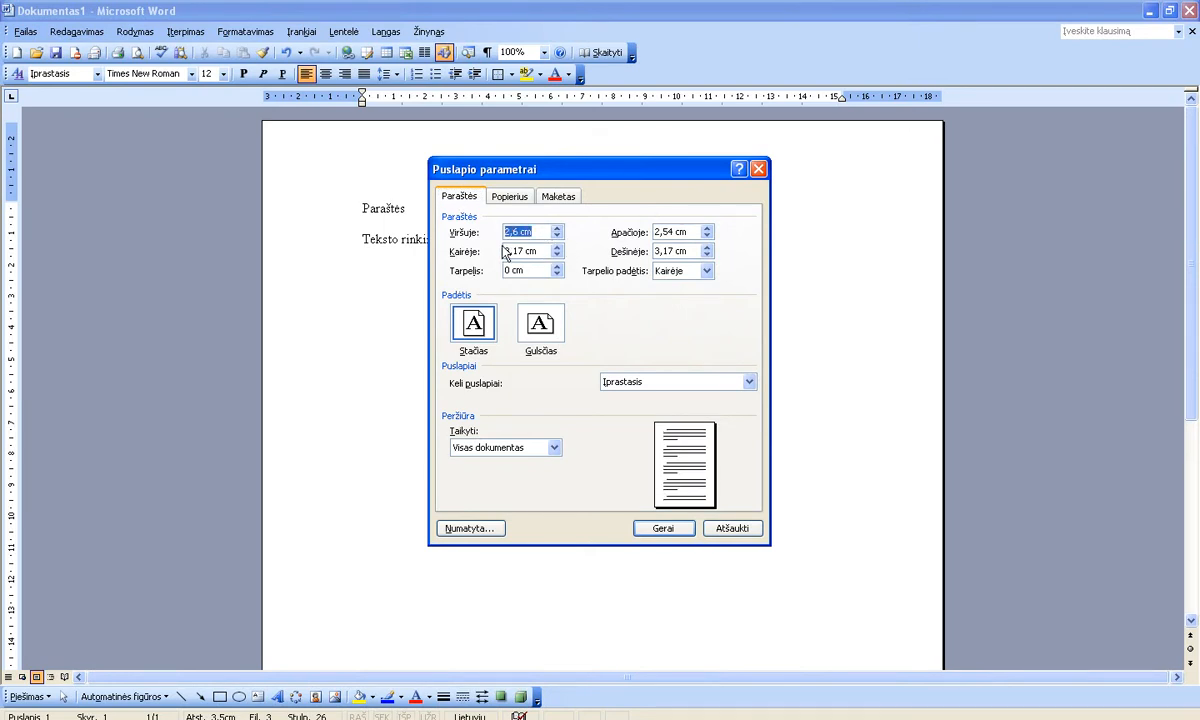
text(2)
key(Down)
key(Down)
key(Down)
key(Down)
key(Down)
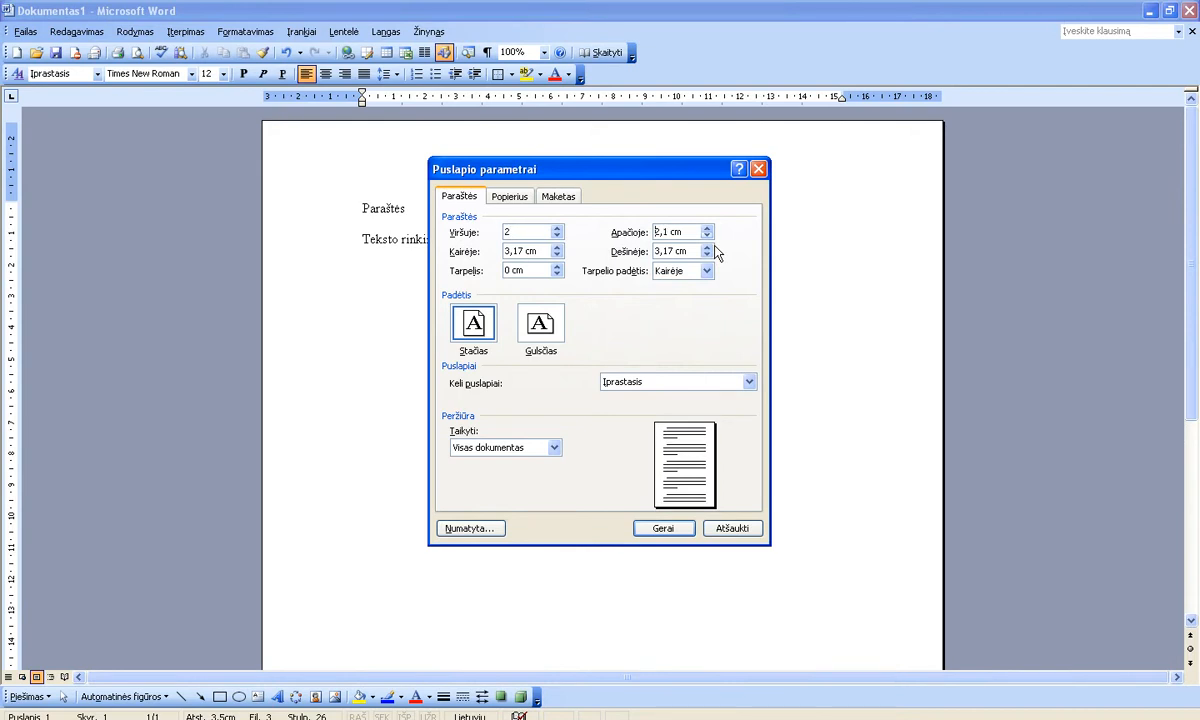
key(Down)
Set the left margin to 3 cm and the right margin to 1 cm.
click(530, 248)
key(Down)
key(Down)
key(Tab)
key(Down)
key(Down)
key(Down)
key(Down)
key(Down)
key(Down)
key(Down)
key(Down)
key(Down)
key(Down)
key(Down)
key(Down)
key(Down)
key(Down)
key(Down)
key(Down)
key(Down)
key(Down)
key(Down)
key(Down)
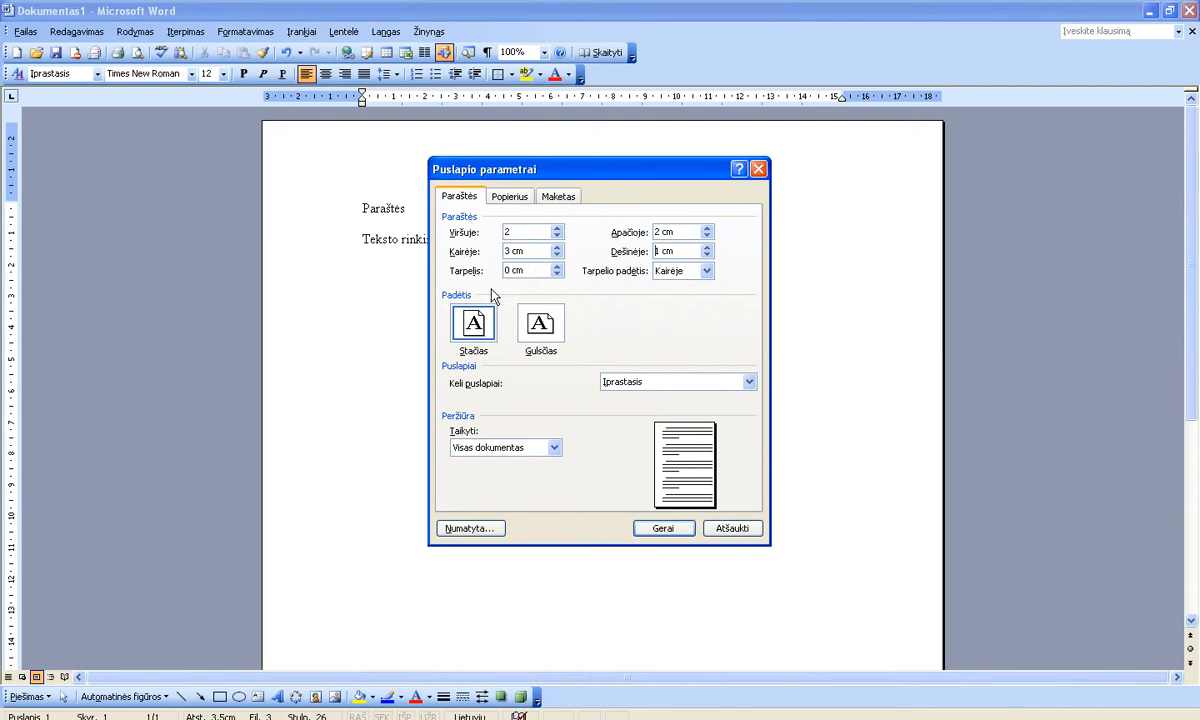
Try widening the gutter past 6.8 cm and reset it to 0.
click(557, 267)
click(557, 267)
click(557, 267)
click(557, 267)
click(557, 267)
click(557, 267)
click(557, 267)
key(Up)
key(Up)
key(Up)
key(Up)
key(Up)
key(Up)
key(Up)
key(Up)
key(Up)
key(Up)
key(Up)
key(Up)
key(Up)
key(Up)
key(Up)
key(Up)
key(Up)
key(Up)
key(Up)
key(Up)
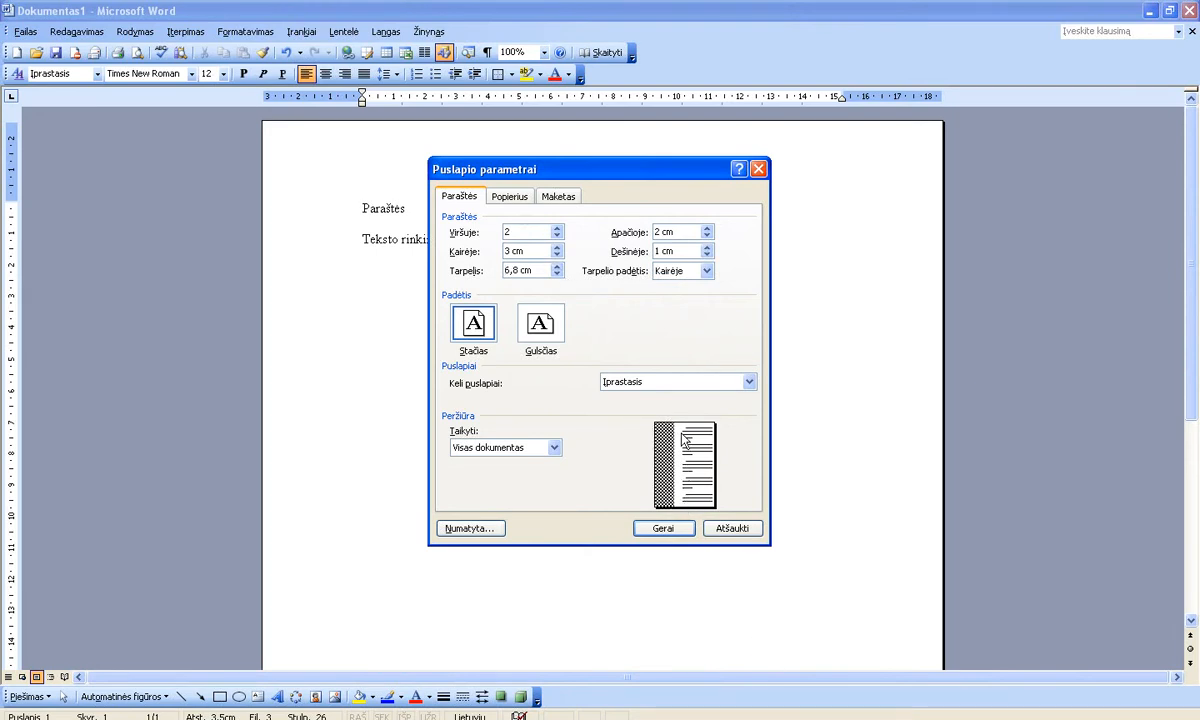
key(Up)
key(Up)
key(Up)
key(Up)
key(Up)
key(Up)
key(Up)
key(Up)
key(Up)
key(Up)
drag(538, 272, 502, 281)
text(0)
click(522, 251)
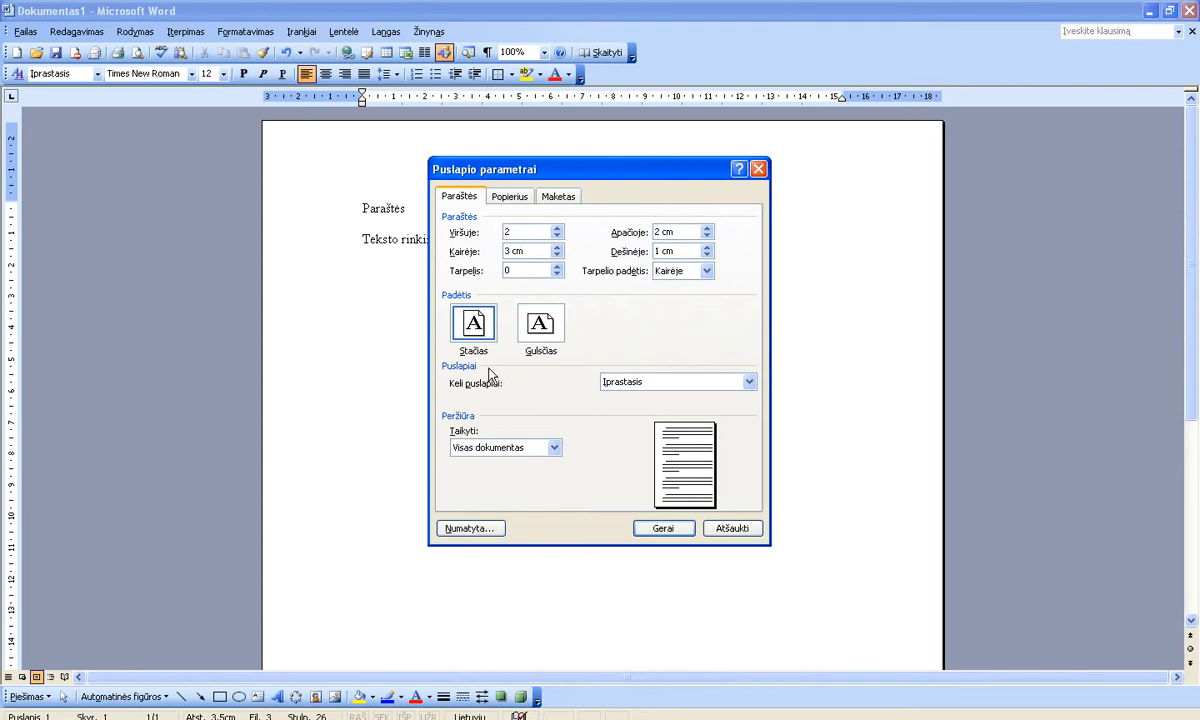
Switch the page orientation to landscape and back to portrait, and apply the page setup.
click(548, 336)
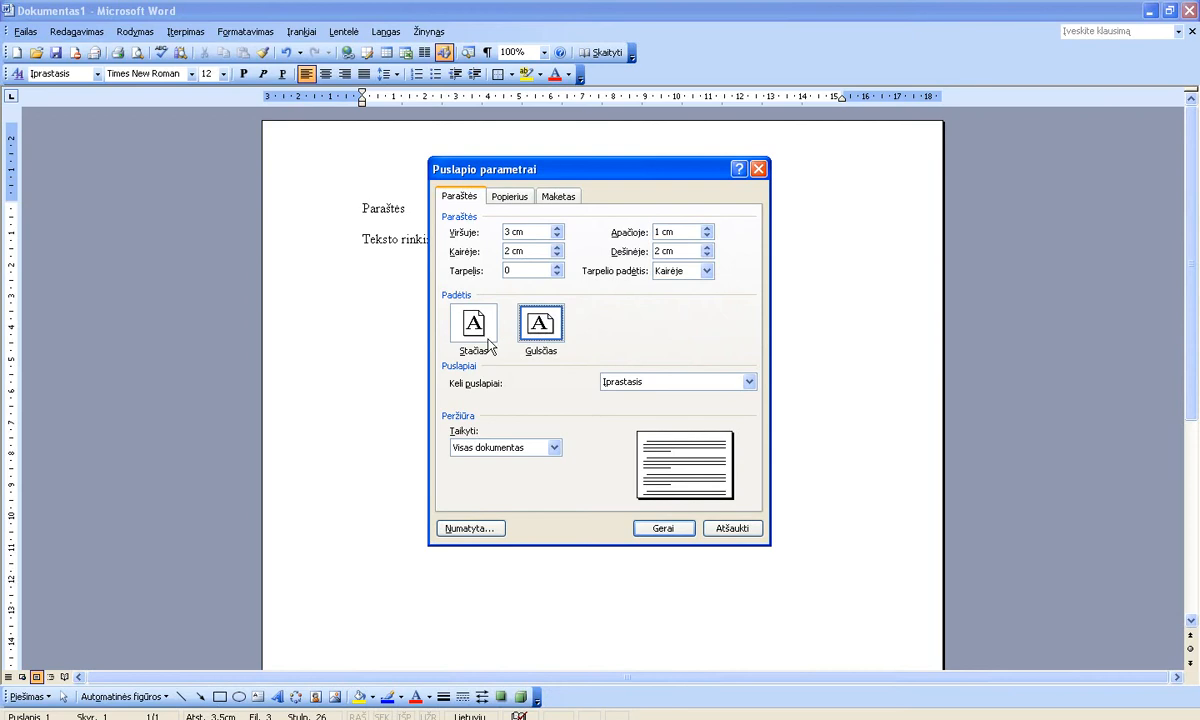
click(452, 320)
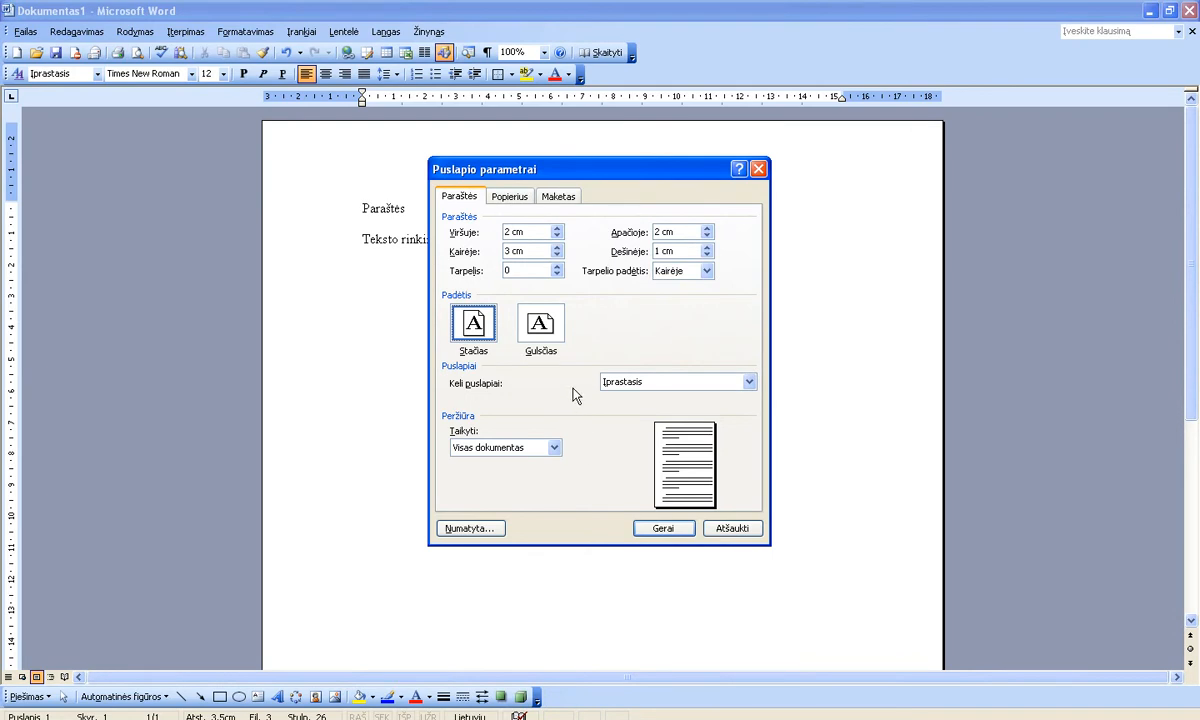
click(663, 528)
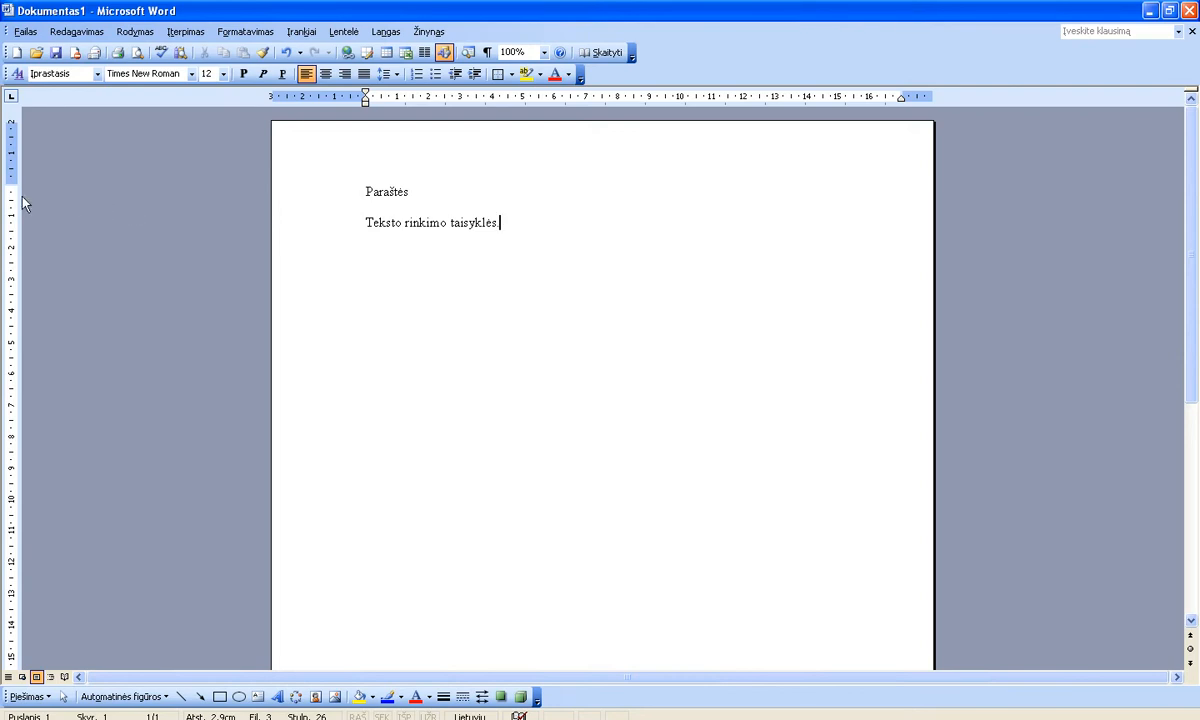
Reduce the top margin to about 1.9 cm on the vertical ruler and restore it to 2 cm in the page setup.
mouse_move(22, 198)
mouse_down()
mouse_move(22, 166)
mouse_move(24, 191)
mouse_up()
click(25, 31)
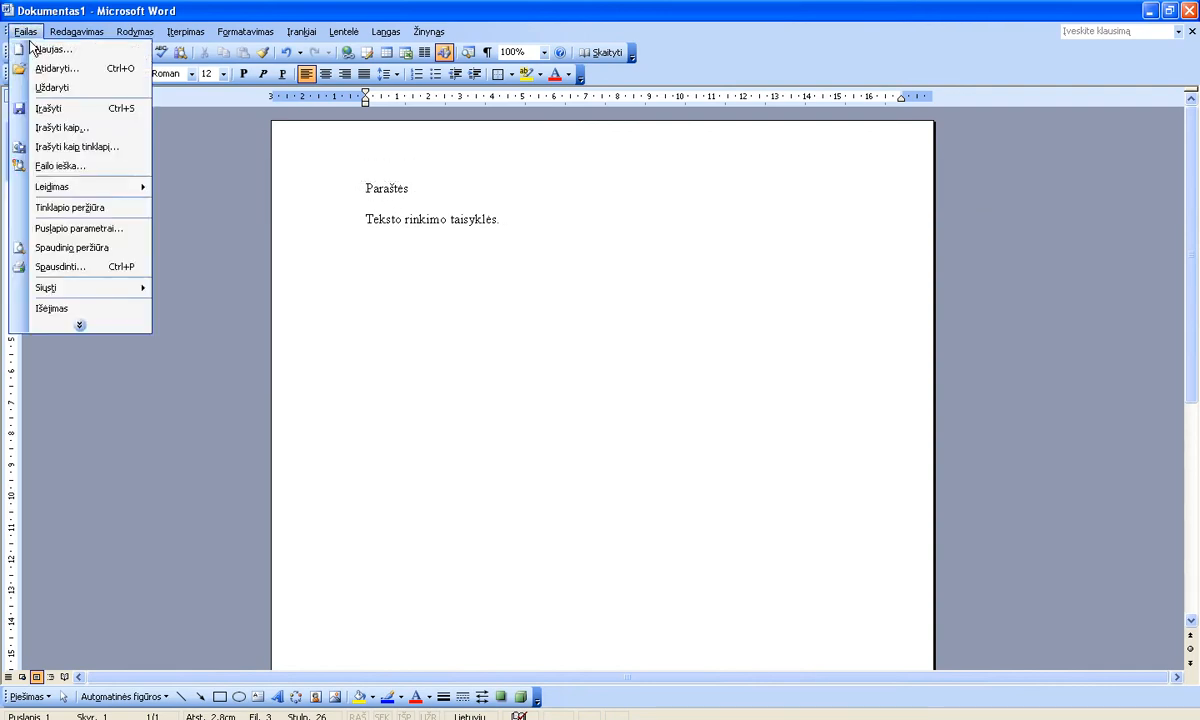
click(62, 230)
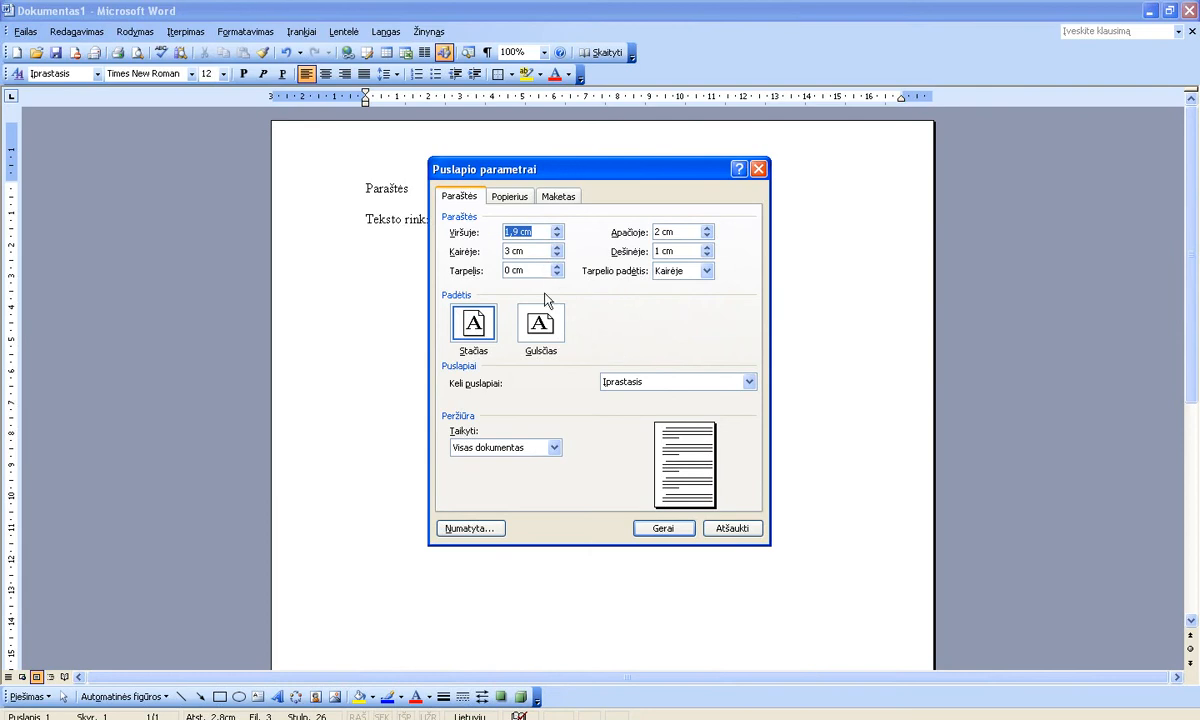
click(557, 228)
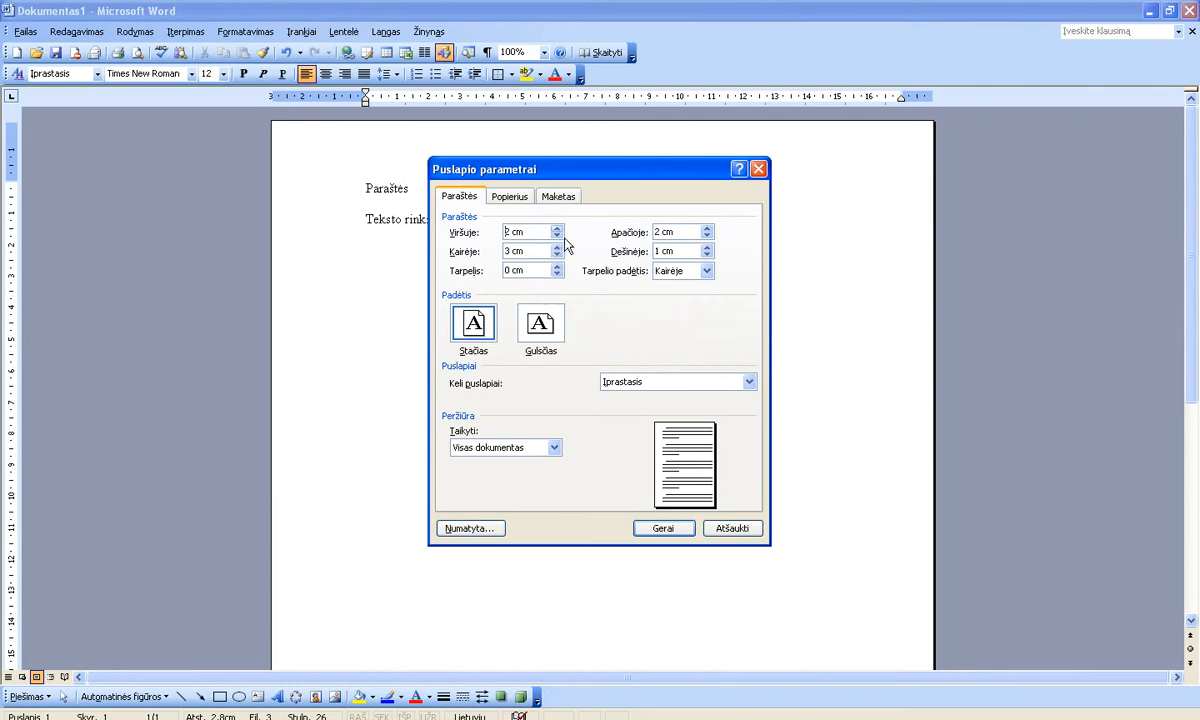
click(678, 533)
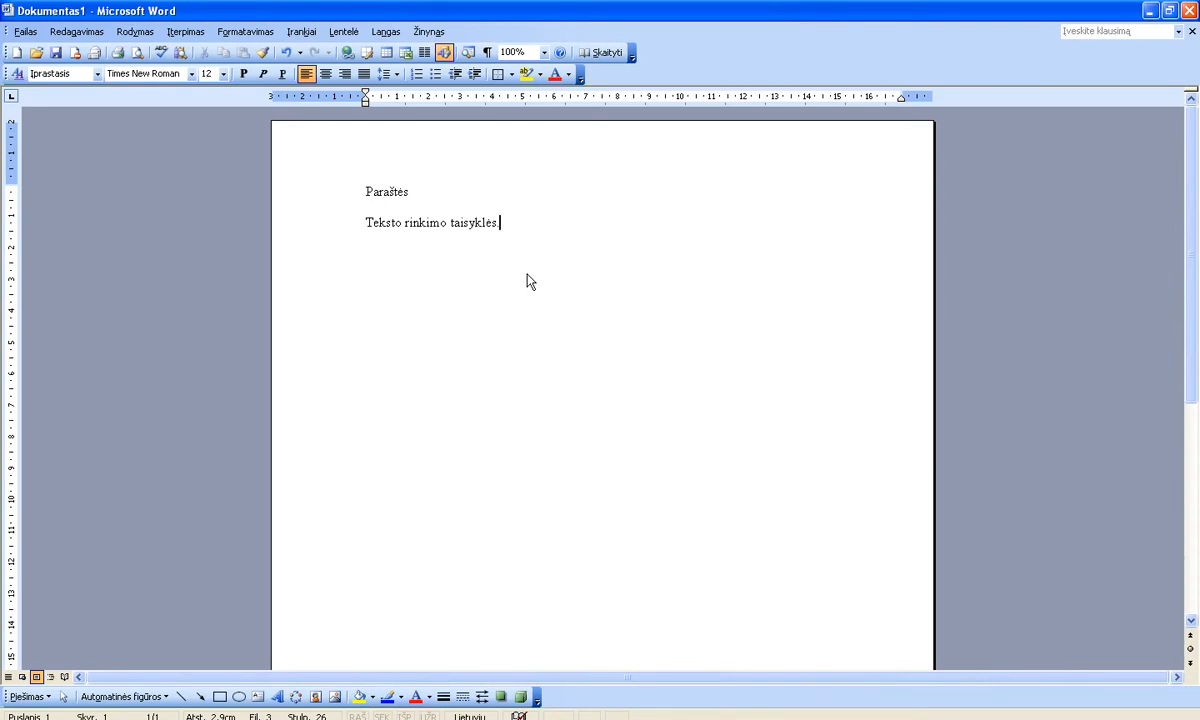
Add a new line reading "Ženklas. Kitas:" below "Teksto rinkimo taisyklės.".
key(Return)
text(že)
text(nklas)
text(.)
text(Kita)
text(s.)
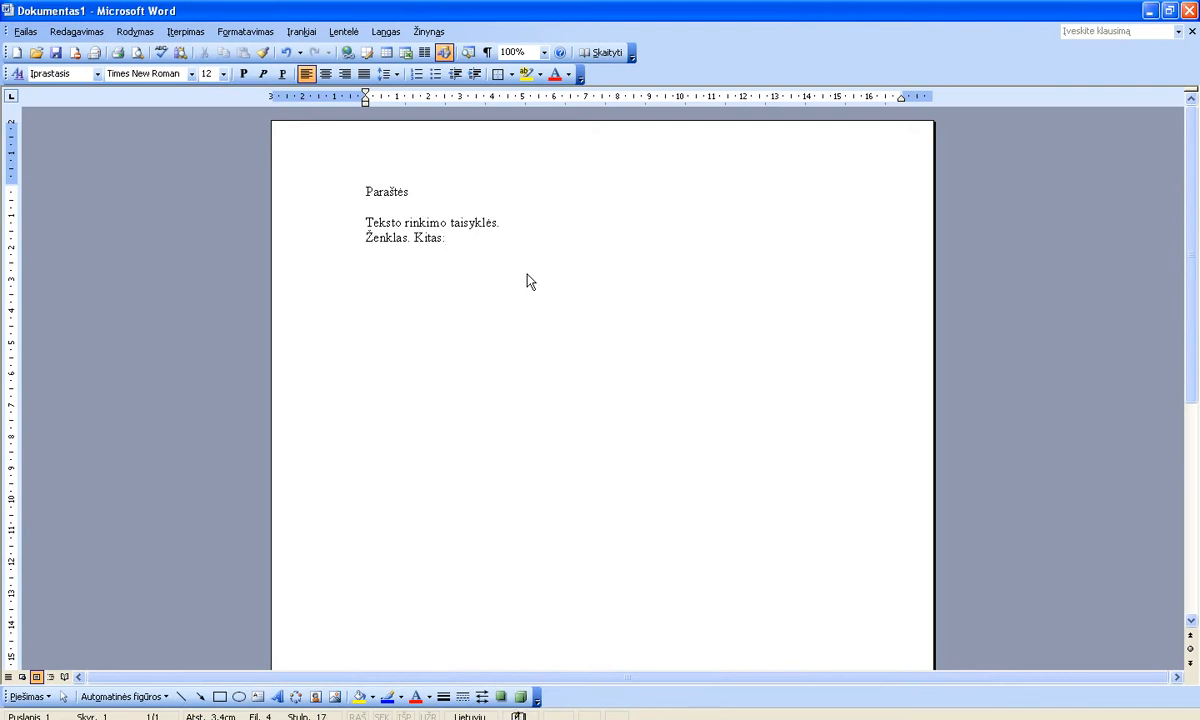
Delete "Kitas:" after "Ženklas." in the last line.
key(BackSpace)
key(BackSpace)
key(BackSpace)
key(BackSpace)
key(BackSpace)
key(BackSpace)
key(BackSpace)
key(BackSpace)
Add a new line reading "Mokslas – šviesa." and display the formatting marks.
key(Return)
text(Mokslas )
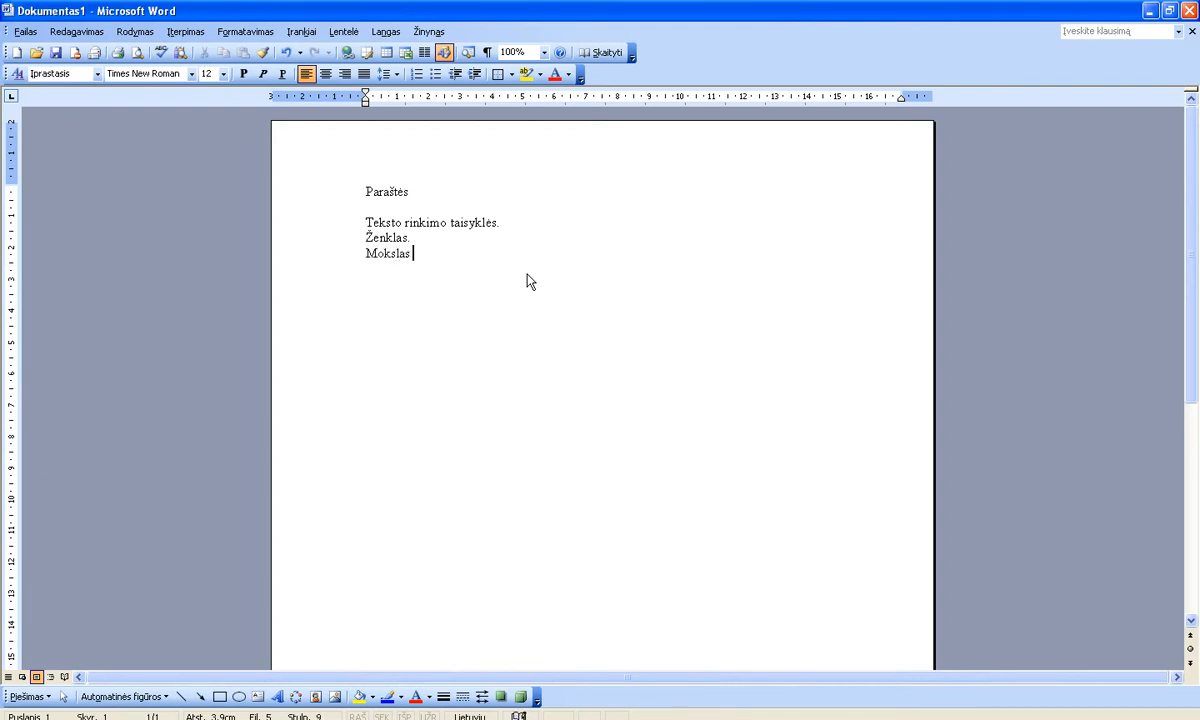
text(-)
text( šv)
text(iesa)
text(.)
click(487, 52)
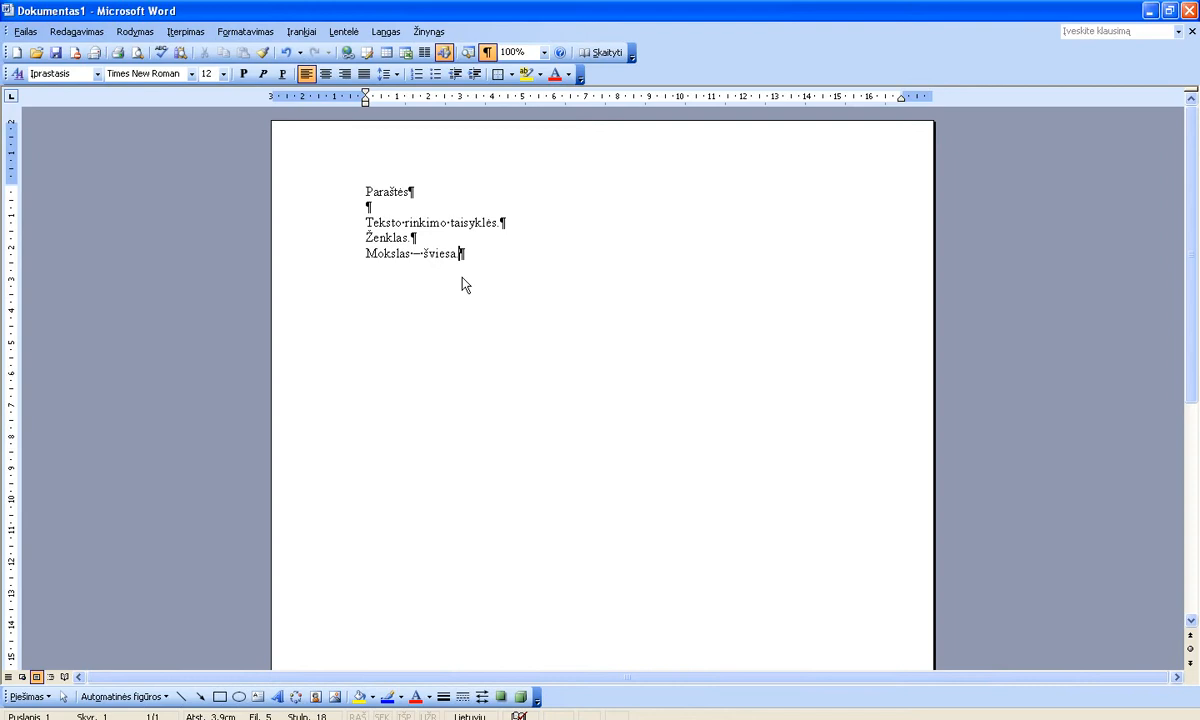
Add a new line with the bracketed text "(žodis lialia)" below "Mokslas – šviesa.".
key(Return)
key(BackSpace)
key(BackSpace)
key(BackSpace)
text((žodis lialia)
text())
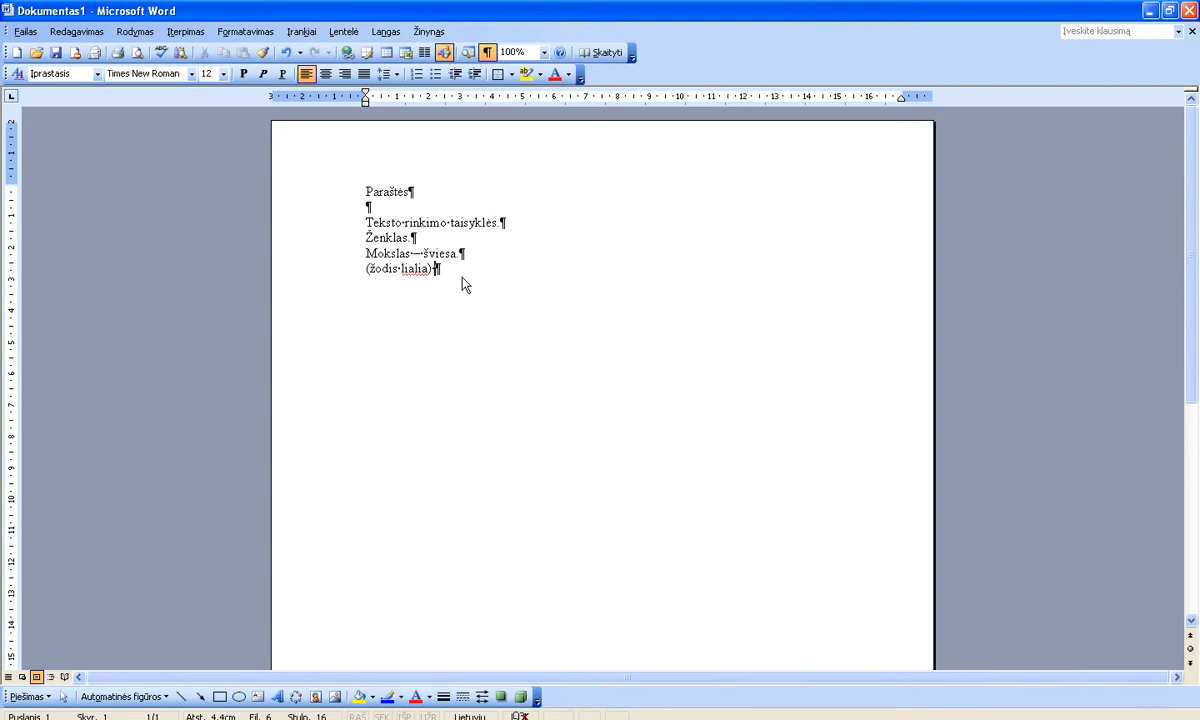
Add a tab-indented paragraph starting with "Pastraipa" and two lines of random filler text, plus an empty tab-indented paragraph below it.
key(Return)
key(Tab)
text(pastraipa)
text(kjdsdgkdkgjdf)
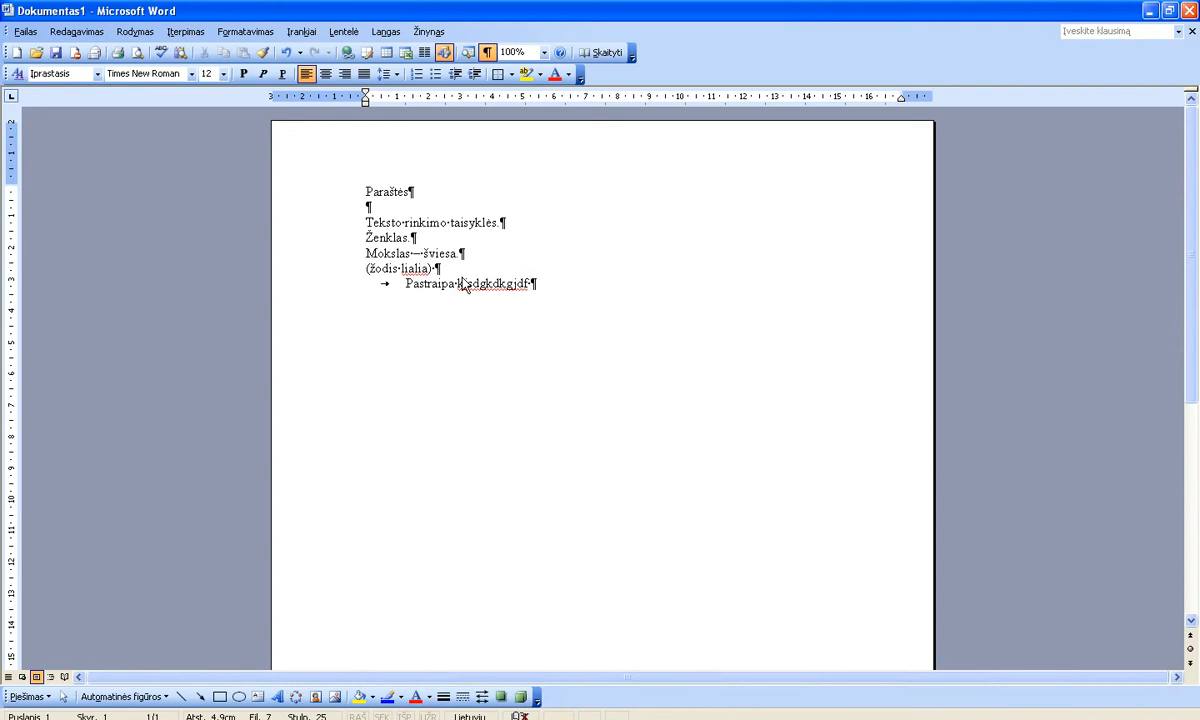
text( jsdhgjsdghsd)
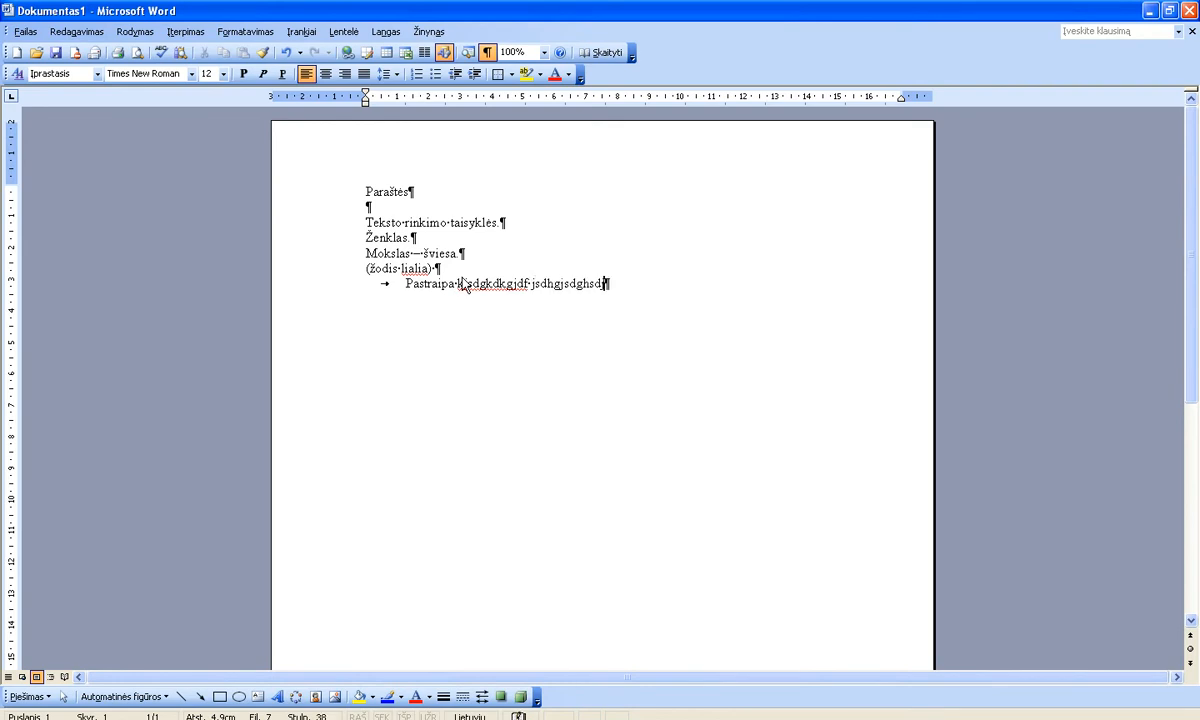
text(j sdhjhsdjgfc s)
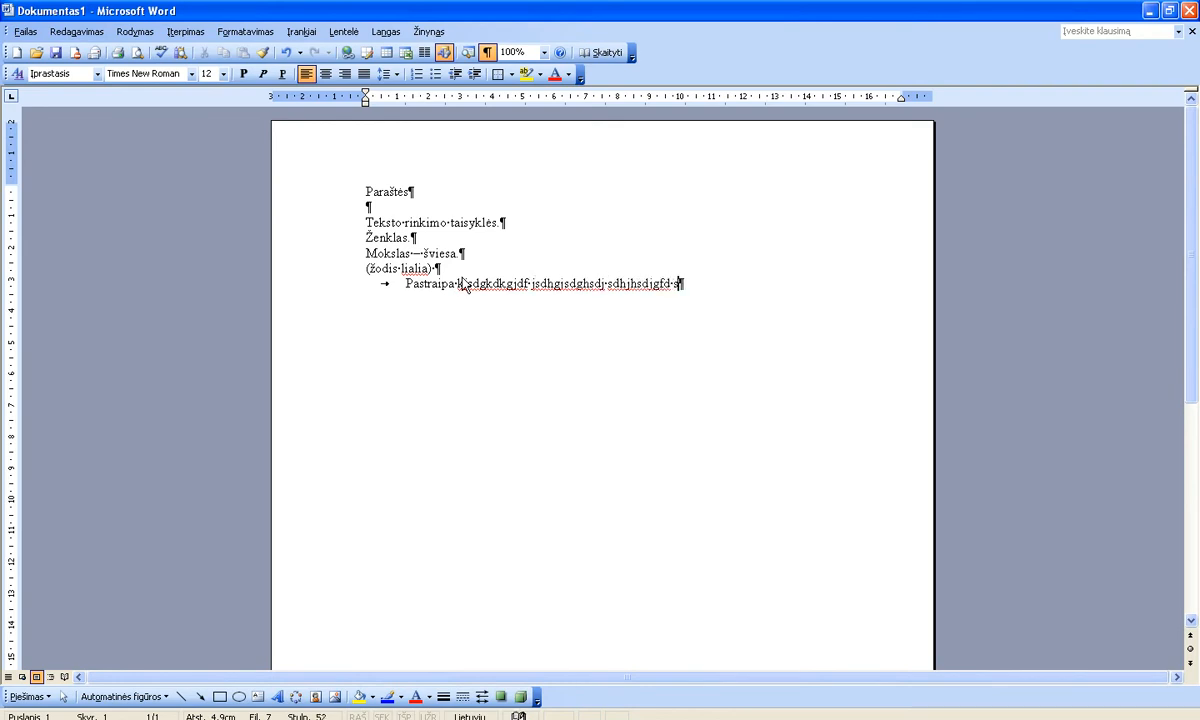
text(ghjksdhfgjsdh sdghjhdjg)
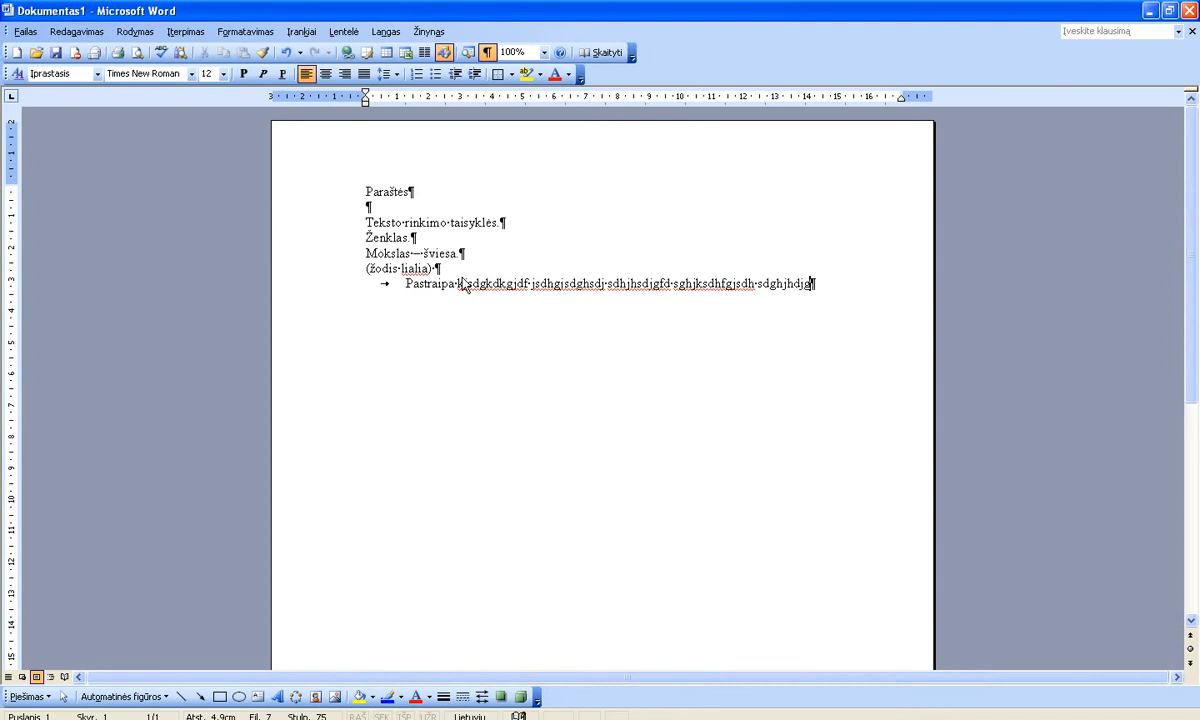
text( sdgjhjhsdg sd)
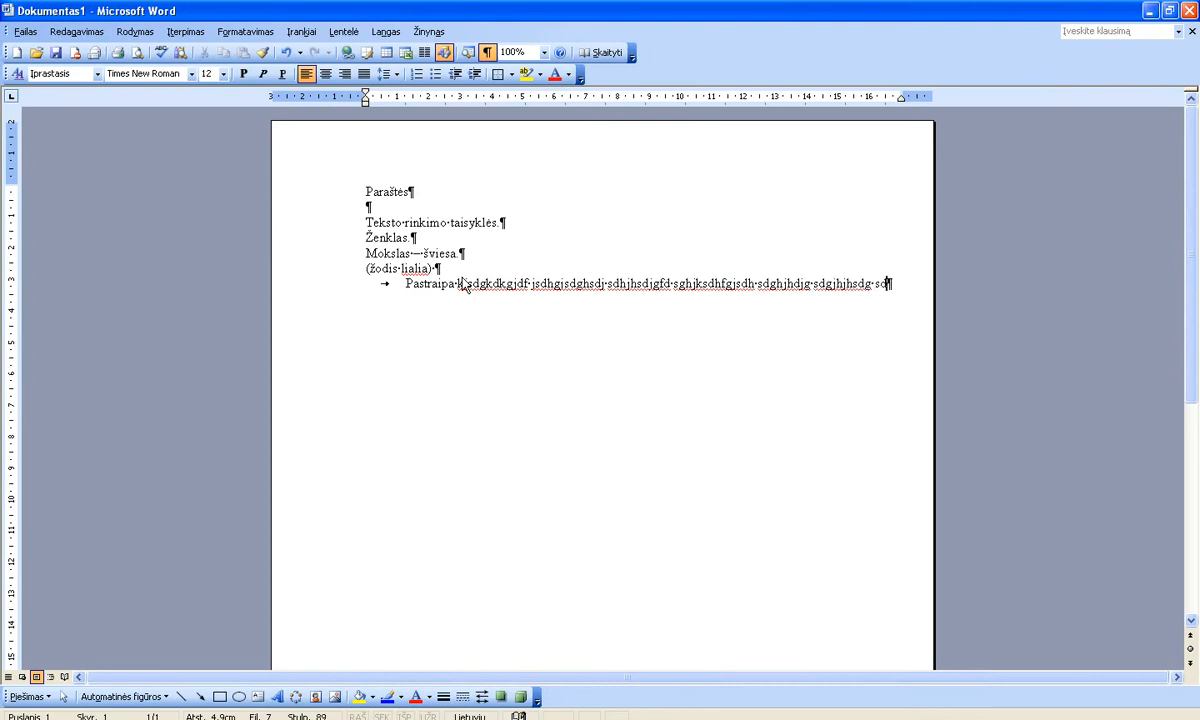
text(jhjhsd jhdjhjdhg)
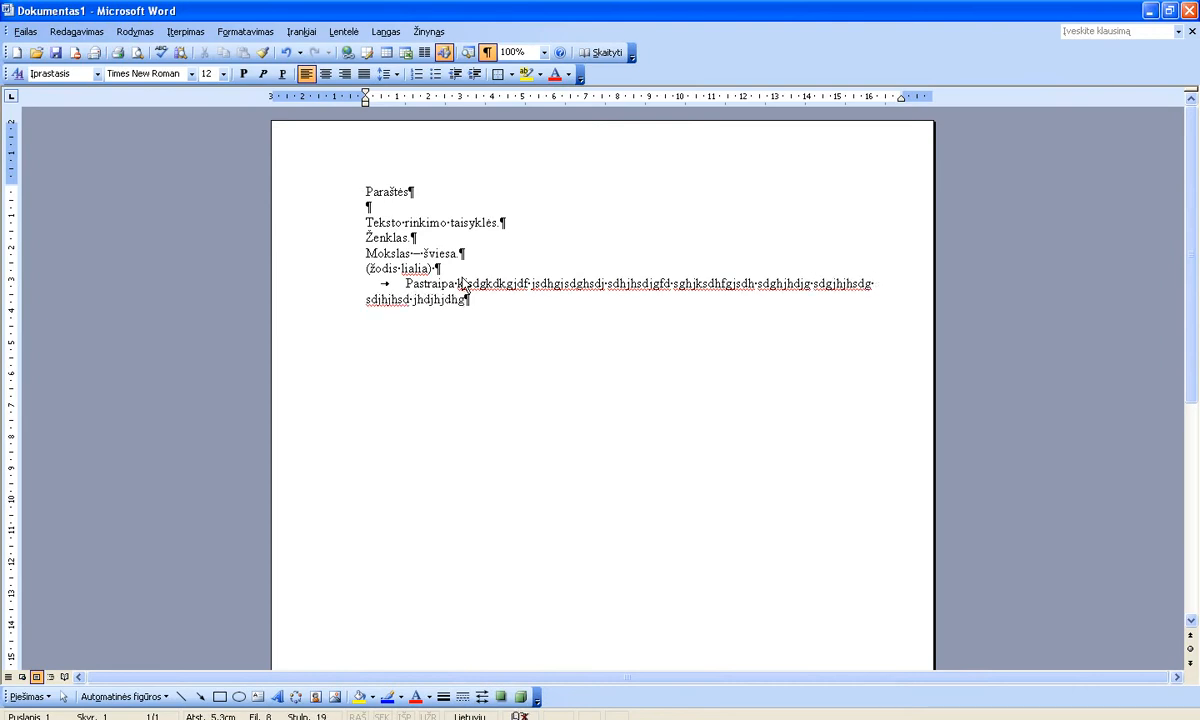
key(Return)
key(Tab)
Select the text of the line "Mokslas – šviesa.", first without and again with its paragraph mark, and clear the selection.
mouse_move(418, 284)
drag(366, 257, 445, 270)
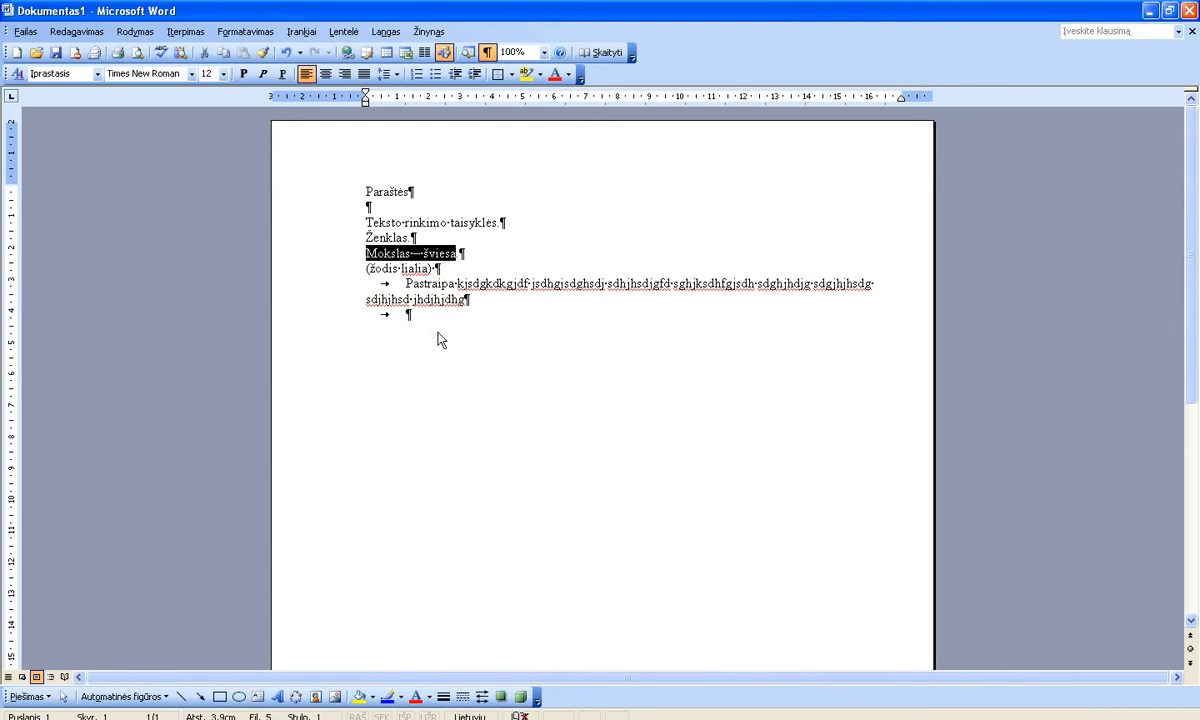
click(440, 266)
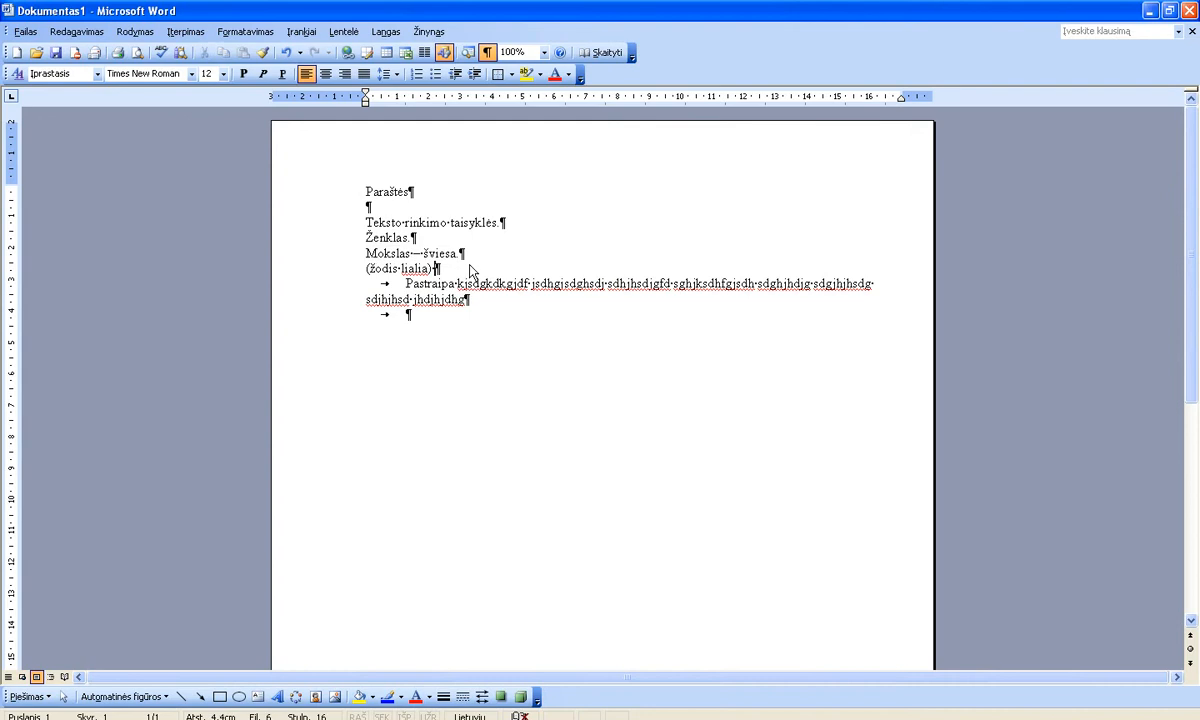
drag(464, 256, 366, 256)
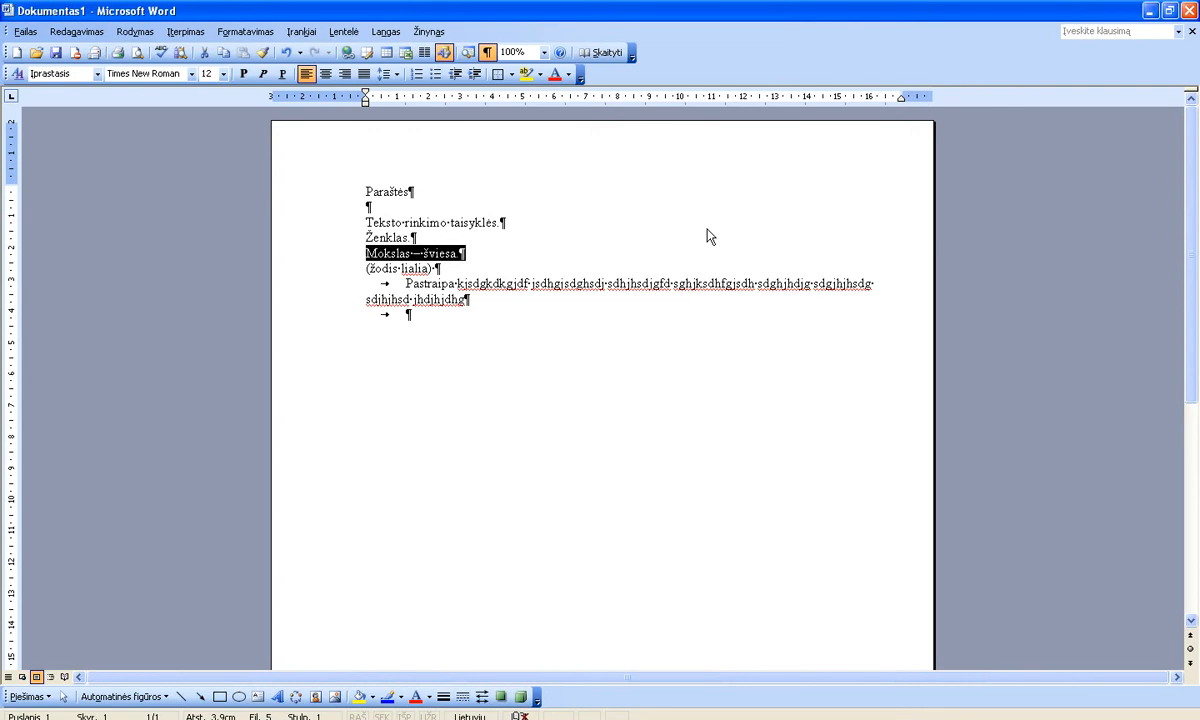
click(662, 216)
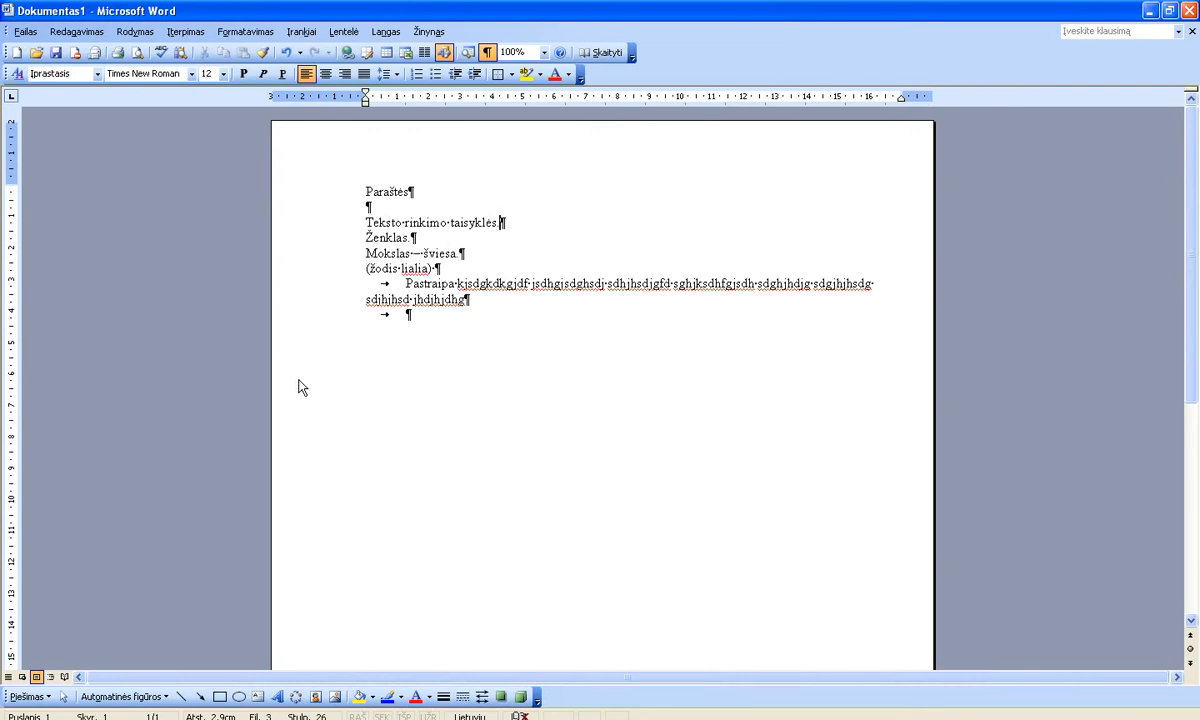
Select the single word "Mokslas", the filler word after "Pastraipa" and the whole "Pastraipa" paragraph in turn, and clear the selection.
double_click(395, 261)
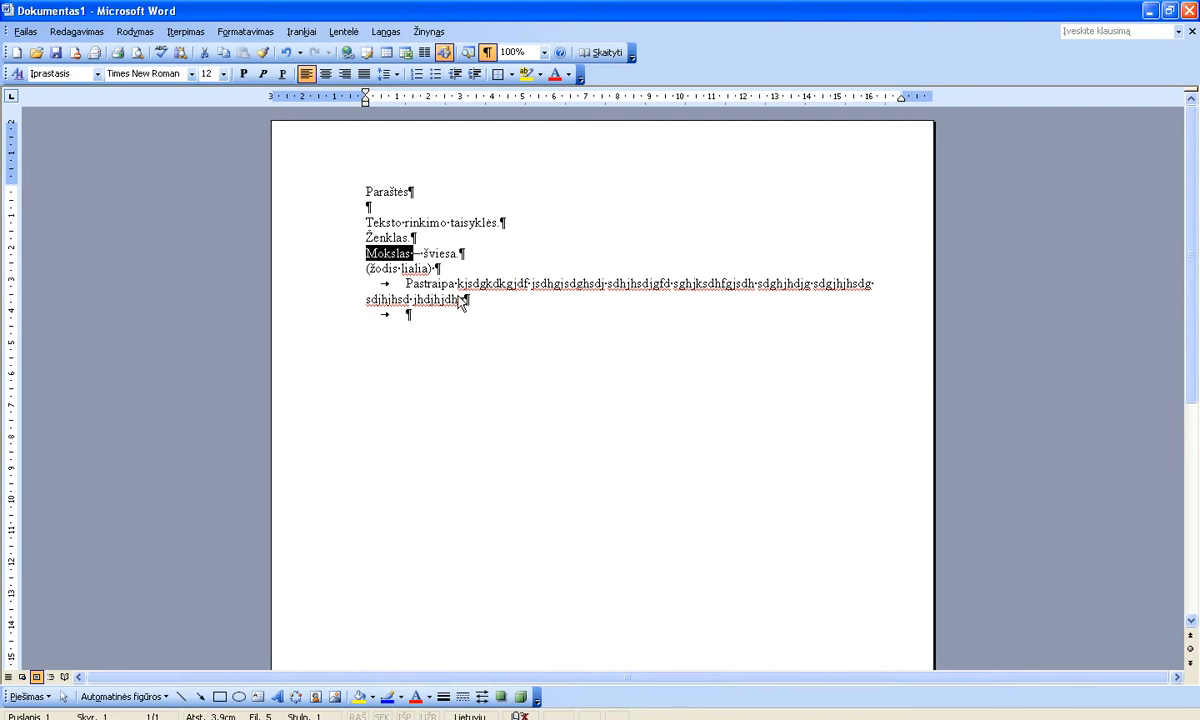
click(497, 285)
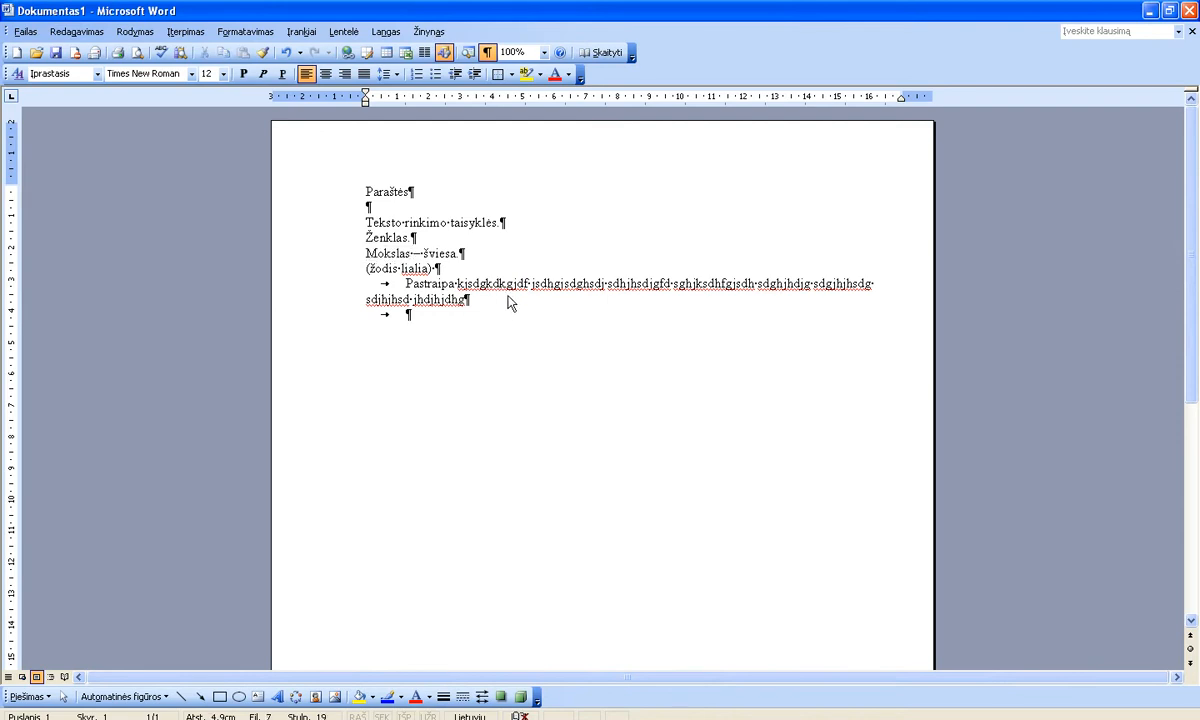
double_click(508, 291)
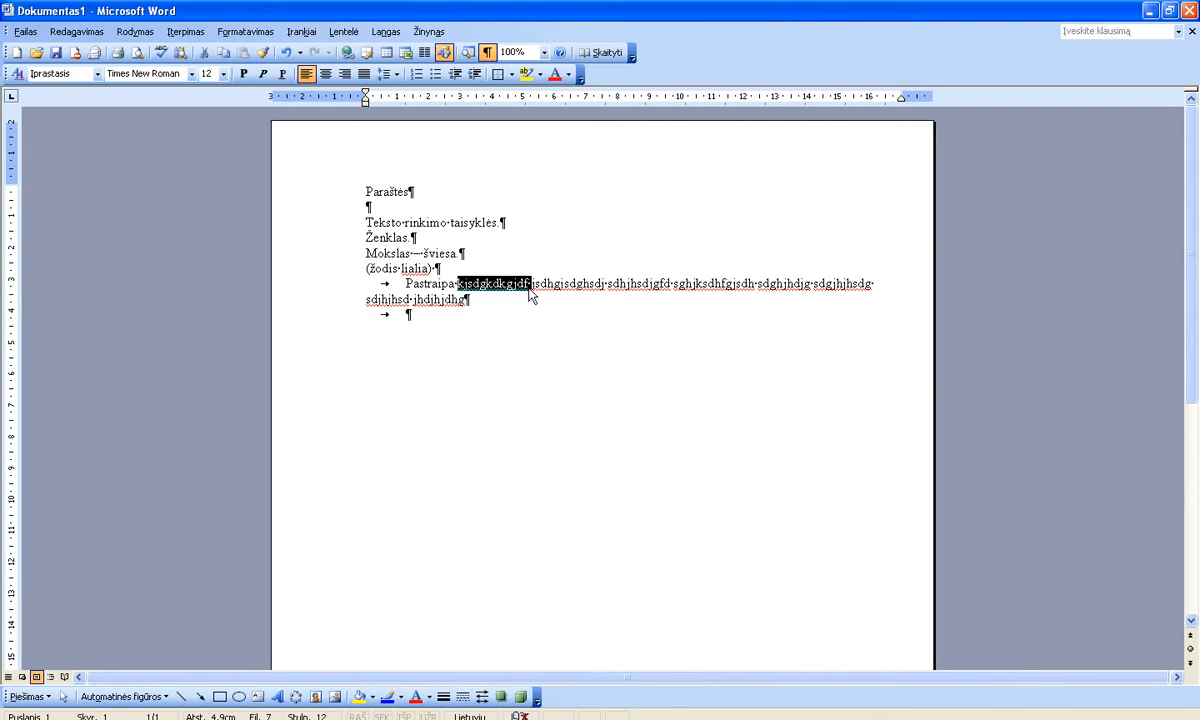
click(527, 288)
triple_click(530, 288)
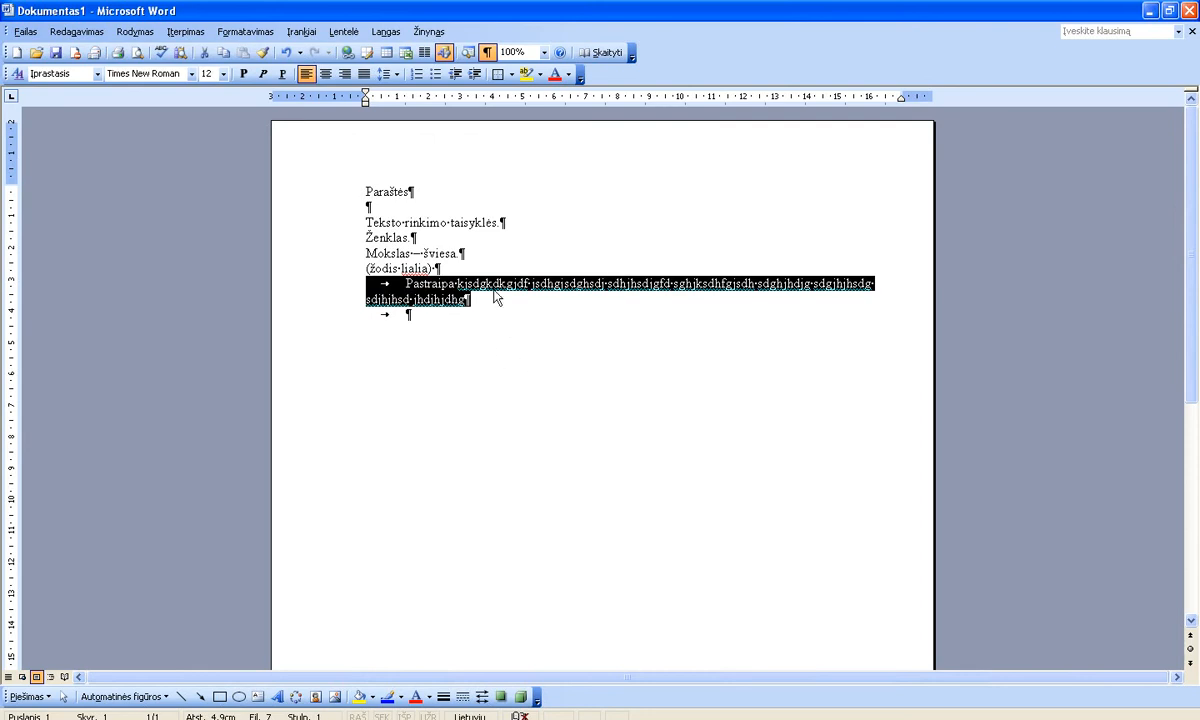
click(463, 250)
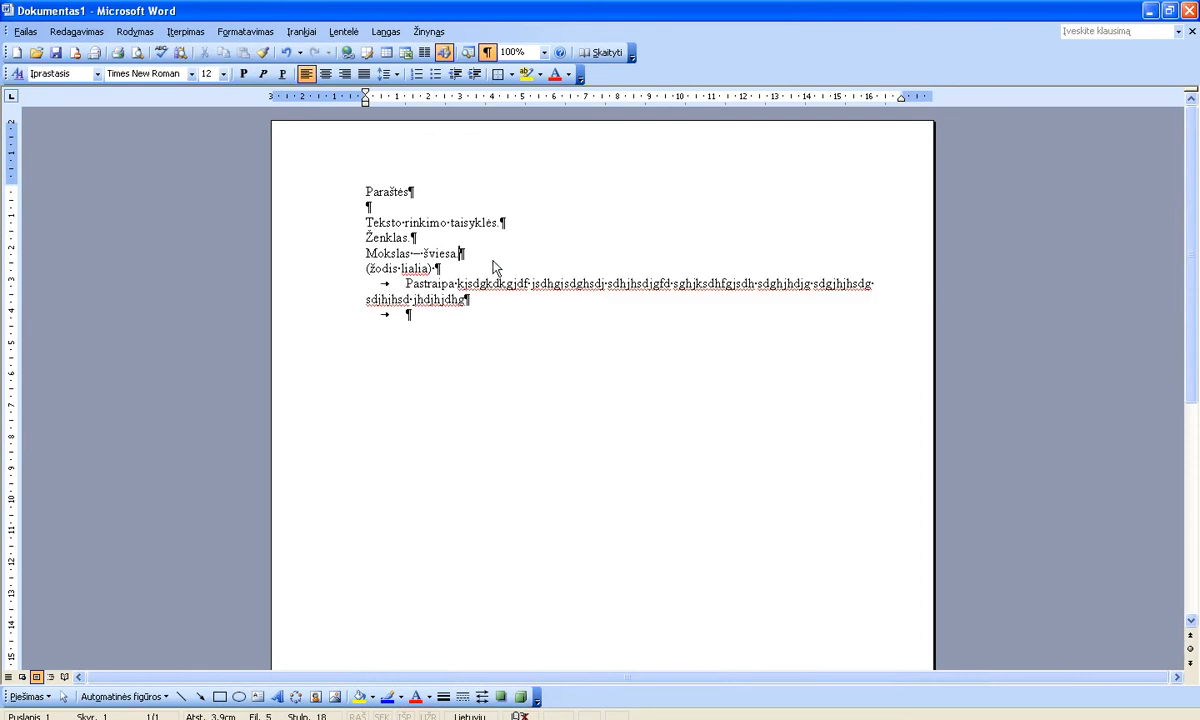
Select whole lines from "Paraštės" through the first line of the "Pastraipa" paragraph, and clear the selection.
click(366, 203)
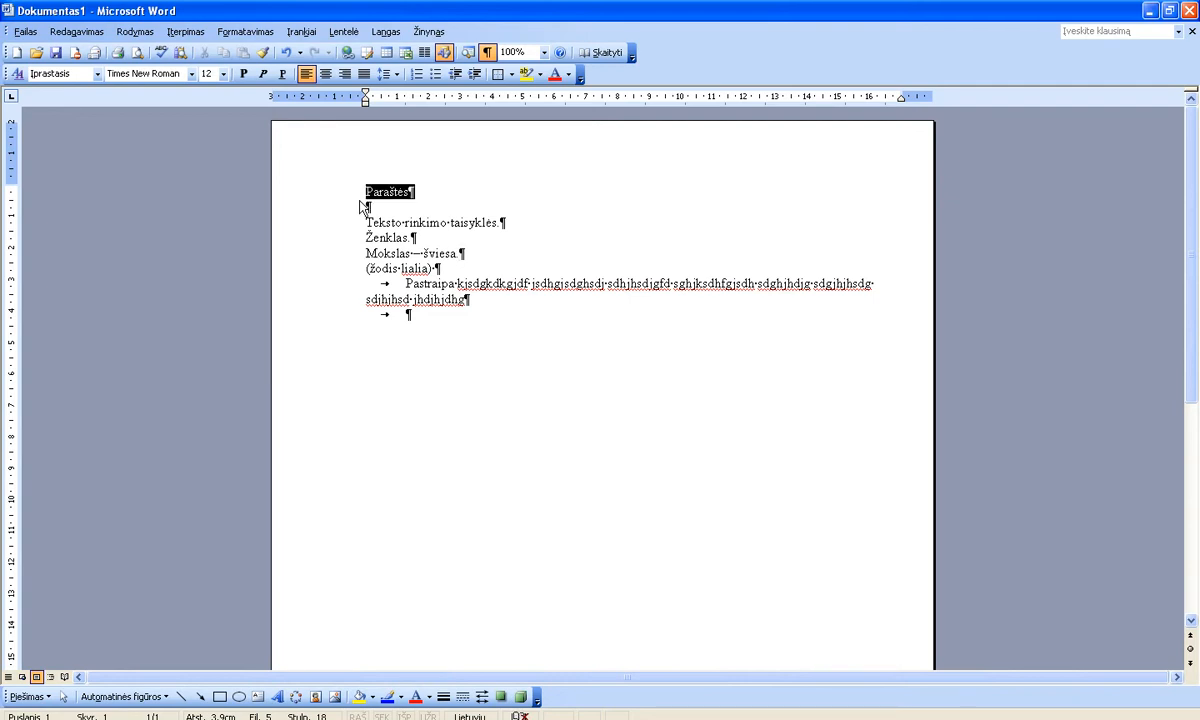
drag(364, 206, 351, 281)
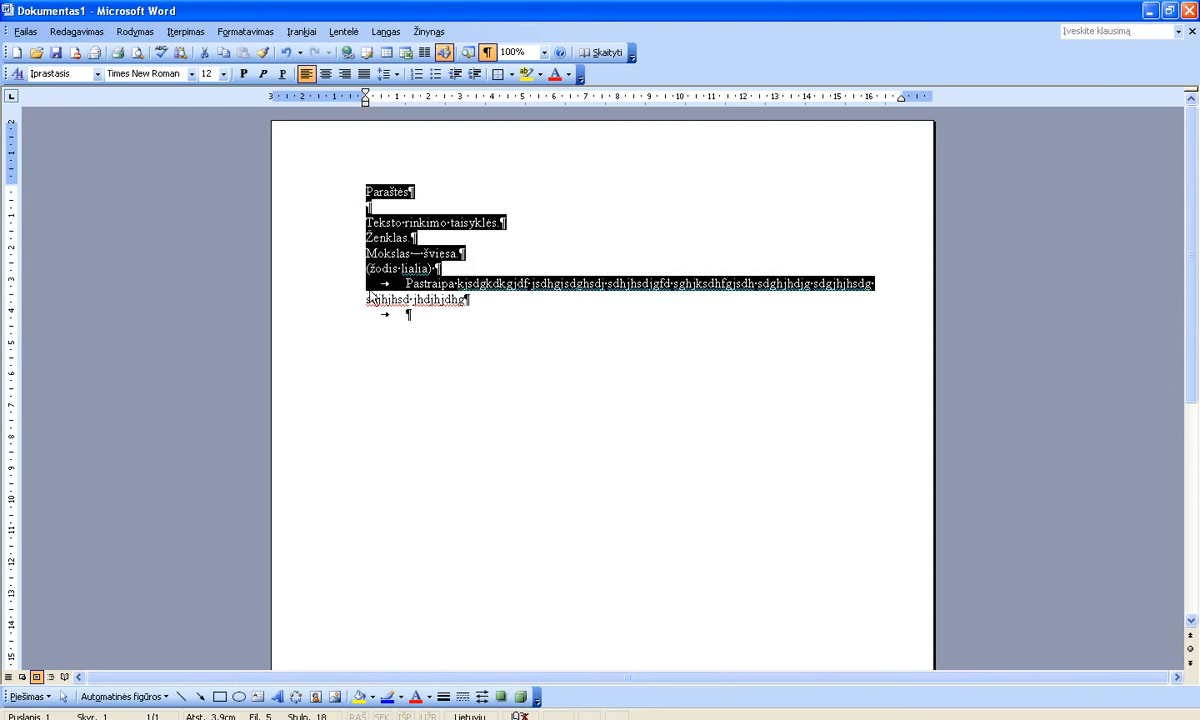
click(431, 285)
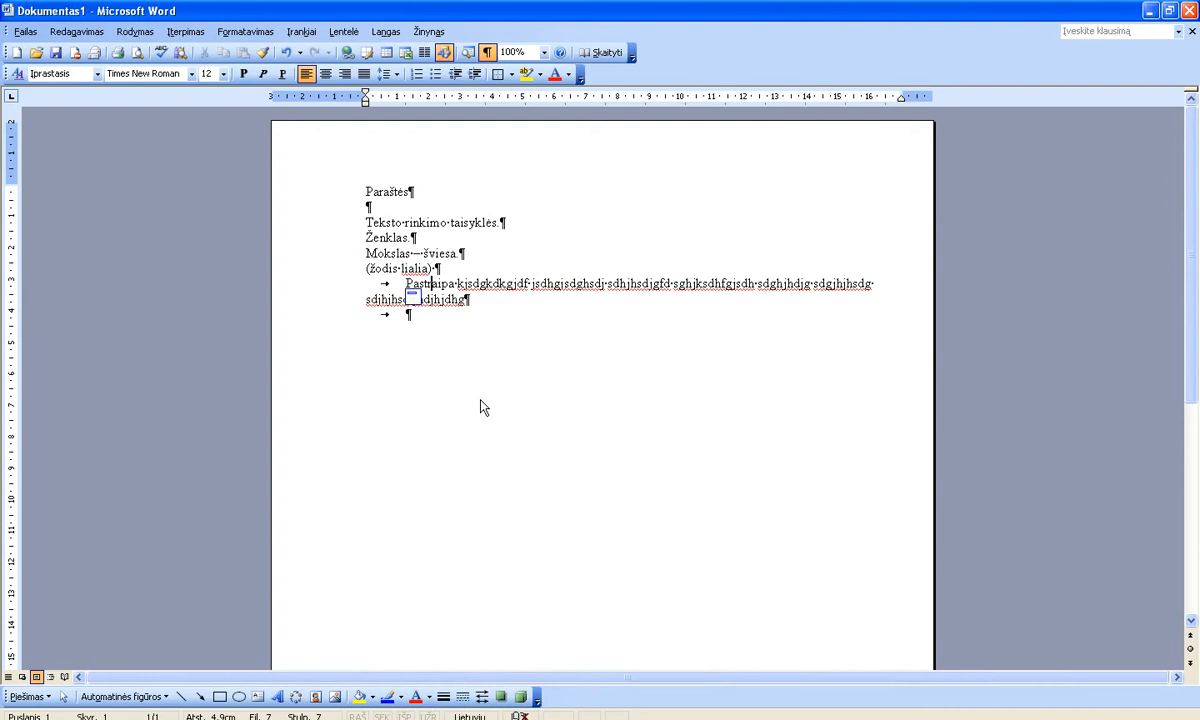
Select the line "Teksto rinkimo taisyklės." character by character from its beginning.
mouse_move(380, 248)
key(shift+Right)
key(shift+Right)
key(shift+Right)
key(shift+Right)
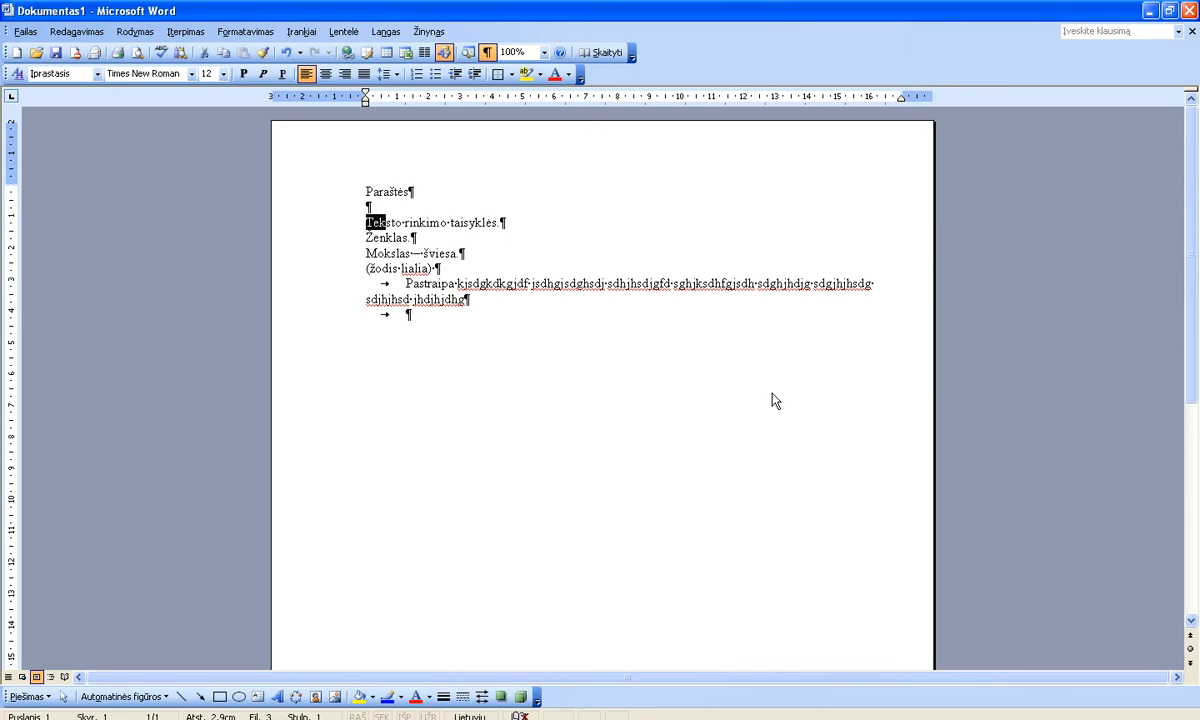
key(shift+Right)
key(shift+Right)
key(shift+Right)
key(shift+Right)
key(shift+Right)
key(shift+Right)
key(shift+Right)
key(shift+Right)
key(shift+Right)
key(shift+Right)
key(shift+Right)
key(shift+Right)
key(shift+Right)
key(shift+Right)
key(shift+Right)
key(shift+Right)
key(shift+Right)
key(shift+Right)
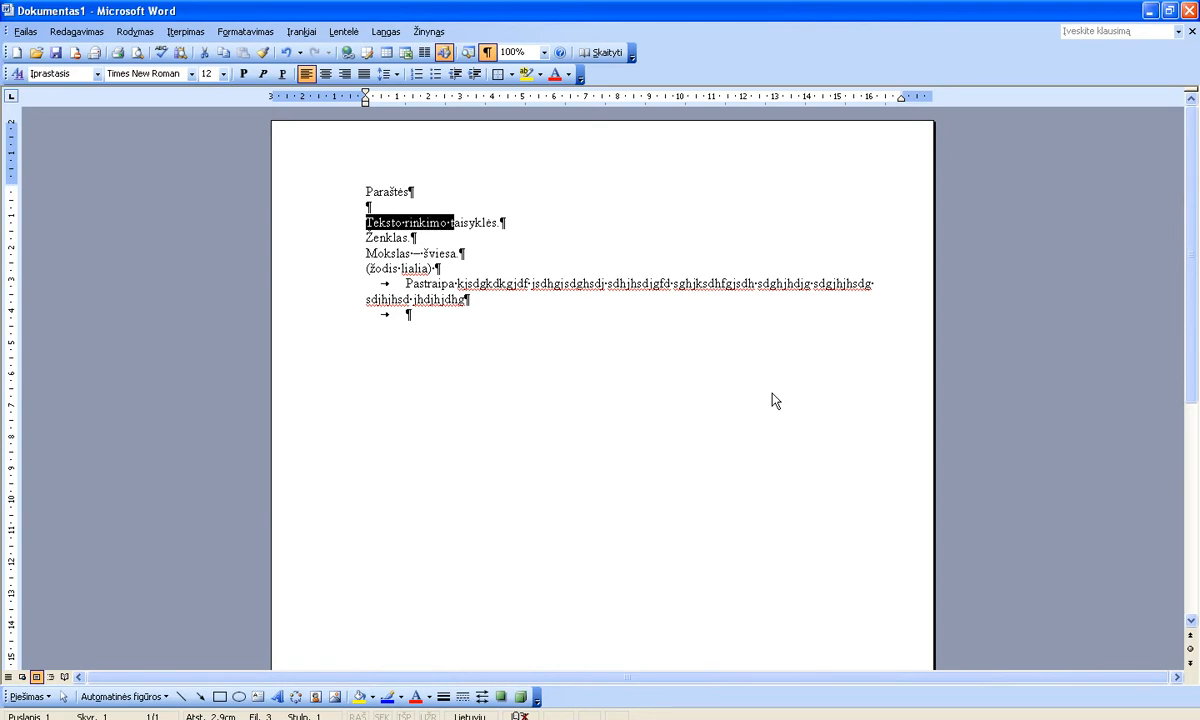
key(shift+Right)
key(shift+Right)
key(shift+Right)
key(shift+Right)
Extend the selection line by line below "Teksto rinkimo taisyklės." and shrink it back up to the empty line above.
key(shift+Down)
key(shift+Down)
key(shift+Down)
key(shift+Down)
key(shift+Down)
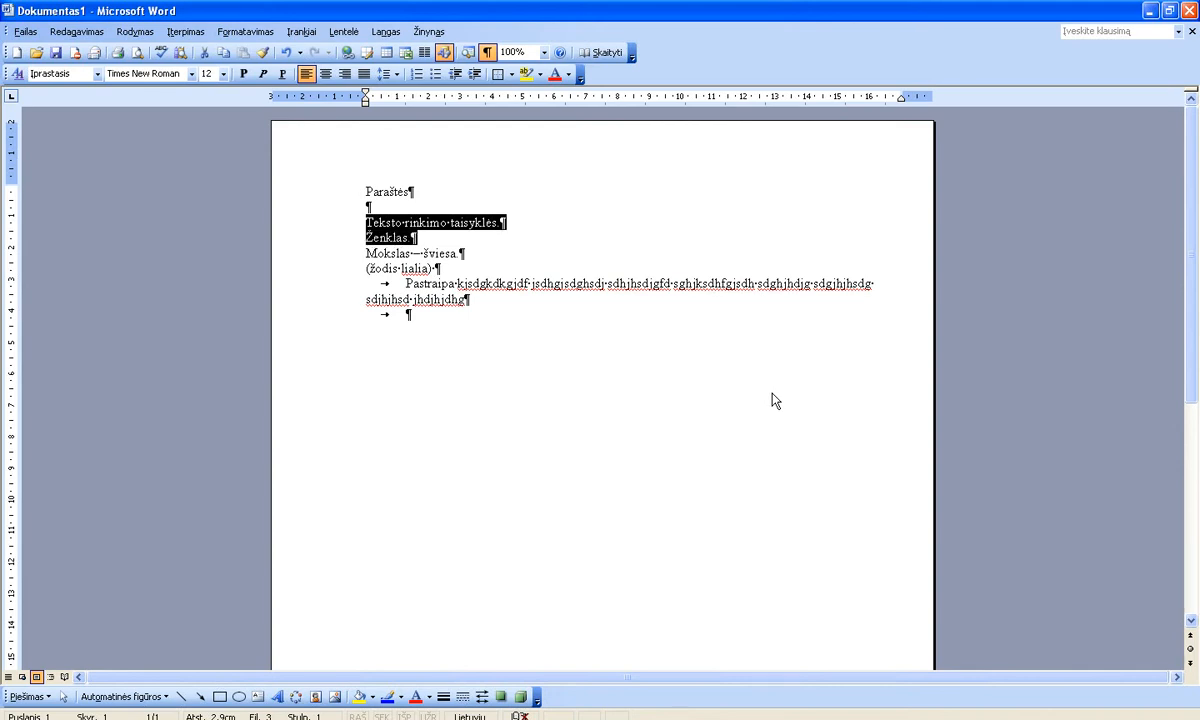
key(shift+Up)
key(shift+Up)
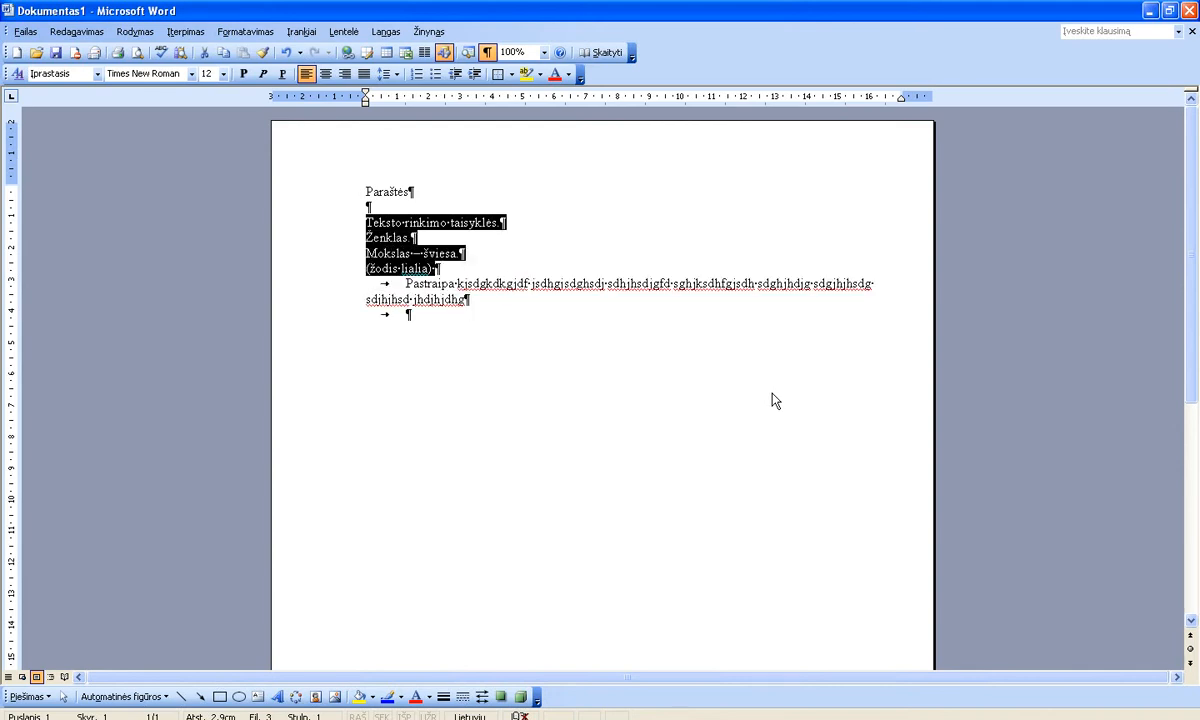
key(shift+Up)
key(shift+Up)
key(shift+Up)
key(Up)
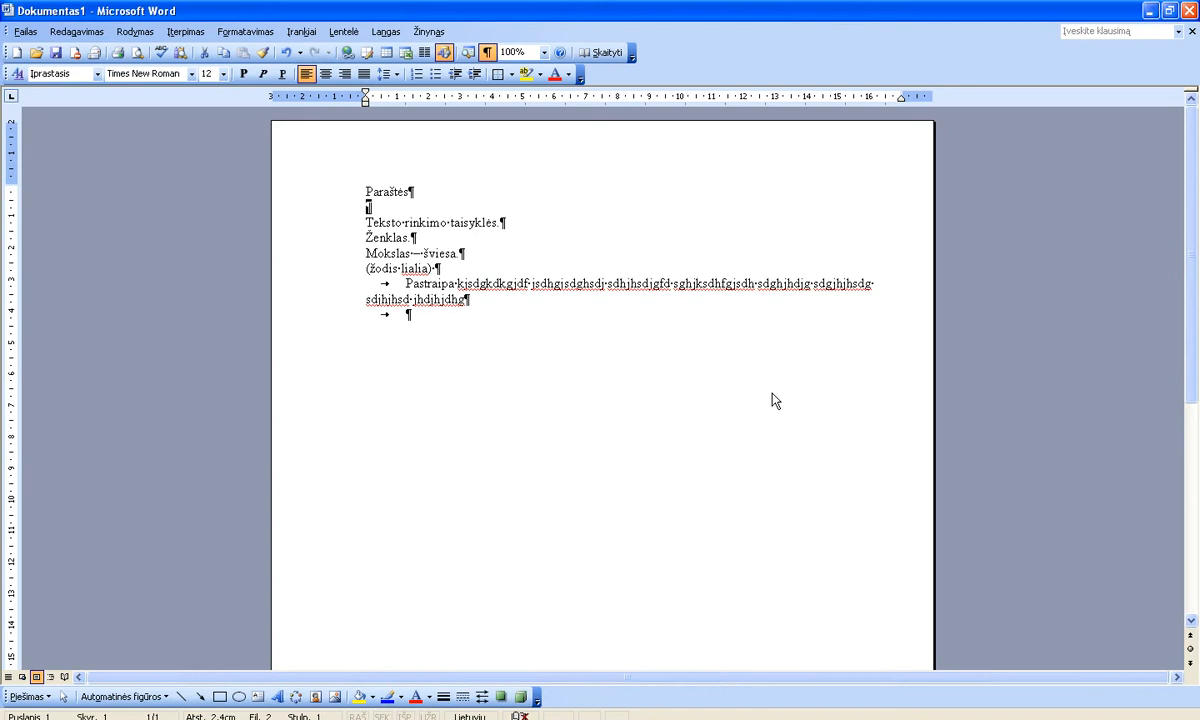
Select the lines from "Teksto rinkimo taisyklės." through the "Pastraipa" paragraph, reduce the selection to the first line, and clear it.
key(Down)
key(shift+Down)
key(shift+Down)
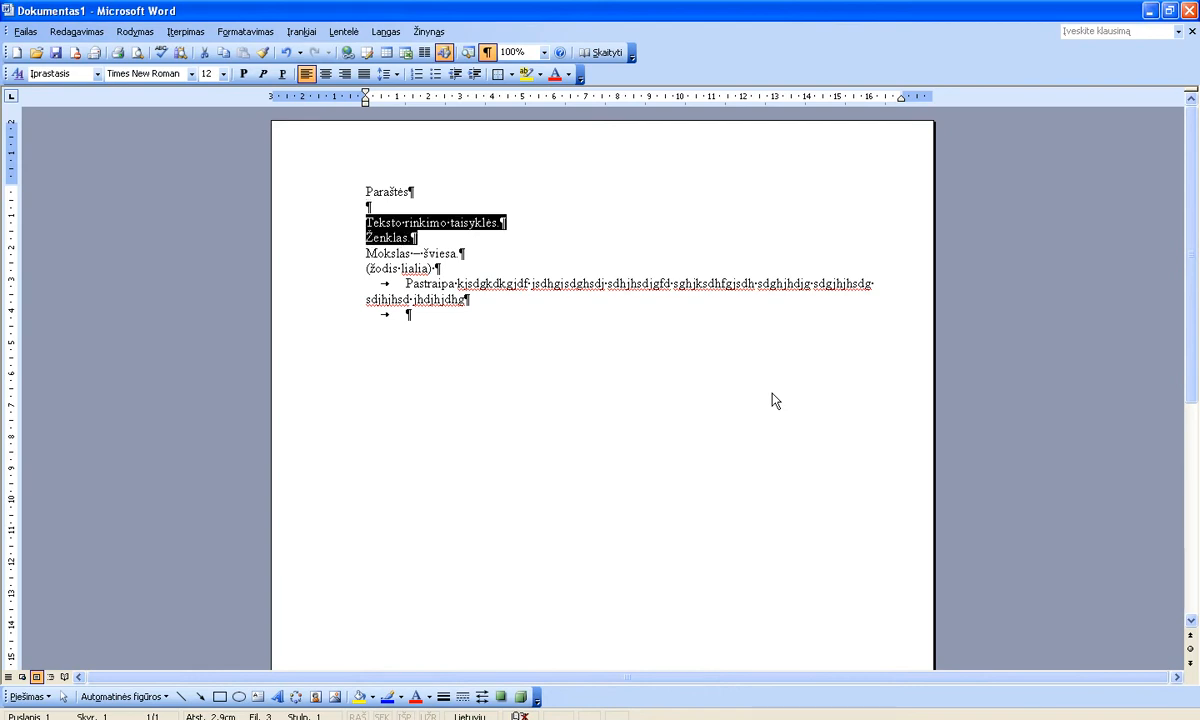
key(shift+Down)
key(shift+Down)
key(shift+Down)
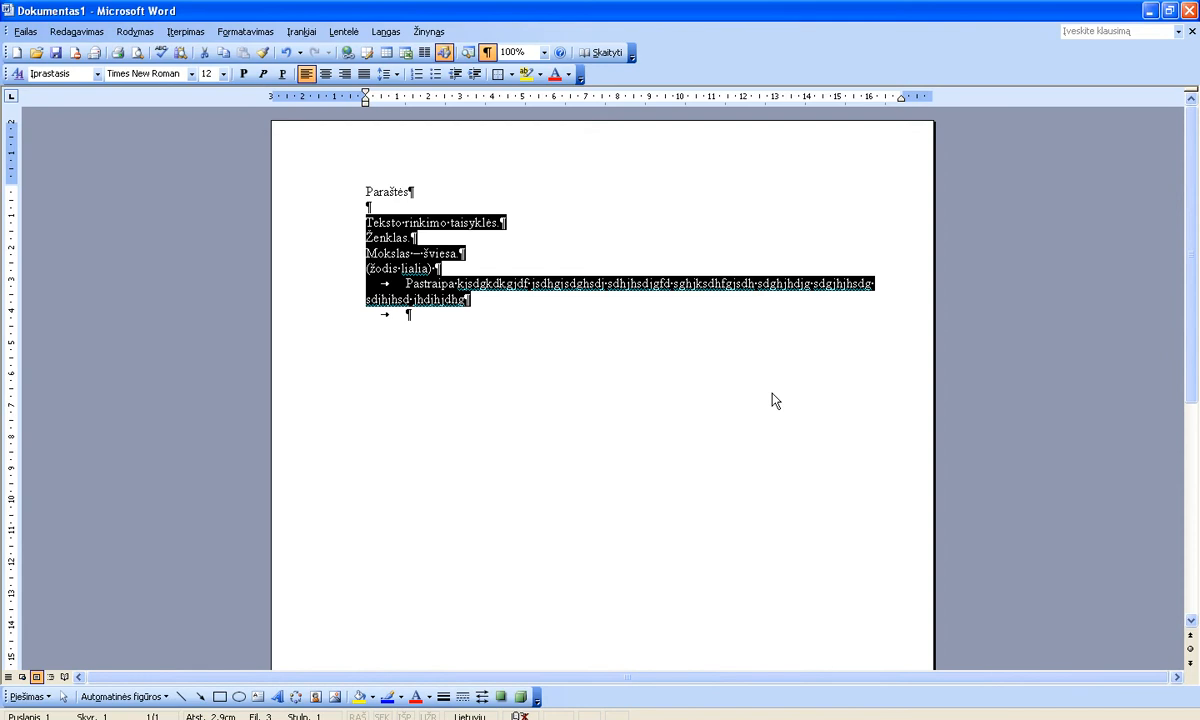
key(shift+Up)
key(shift+Up)
key(shift+Up)
key(shift+Up)
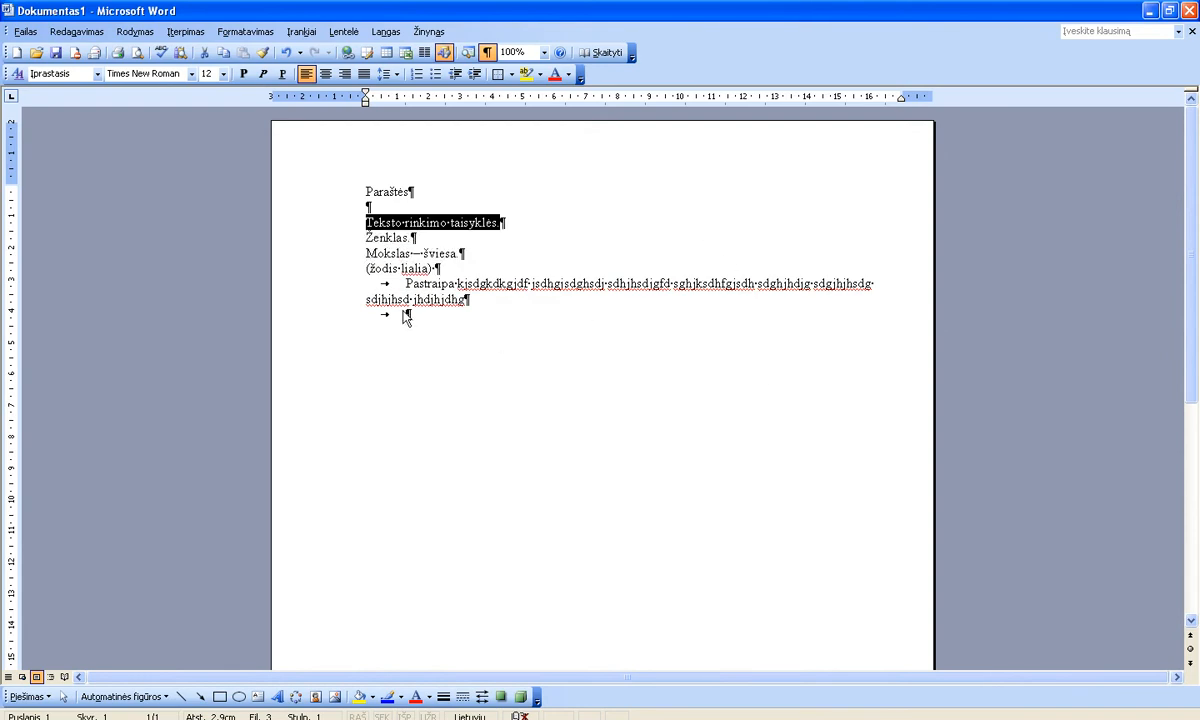
click(386, 238)
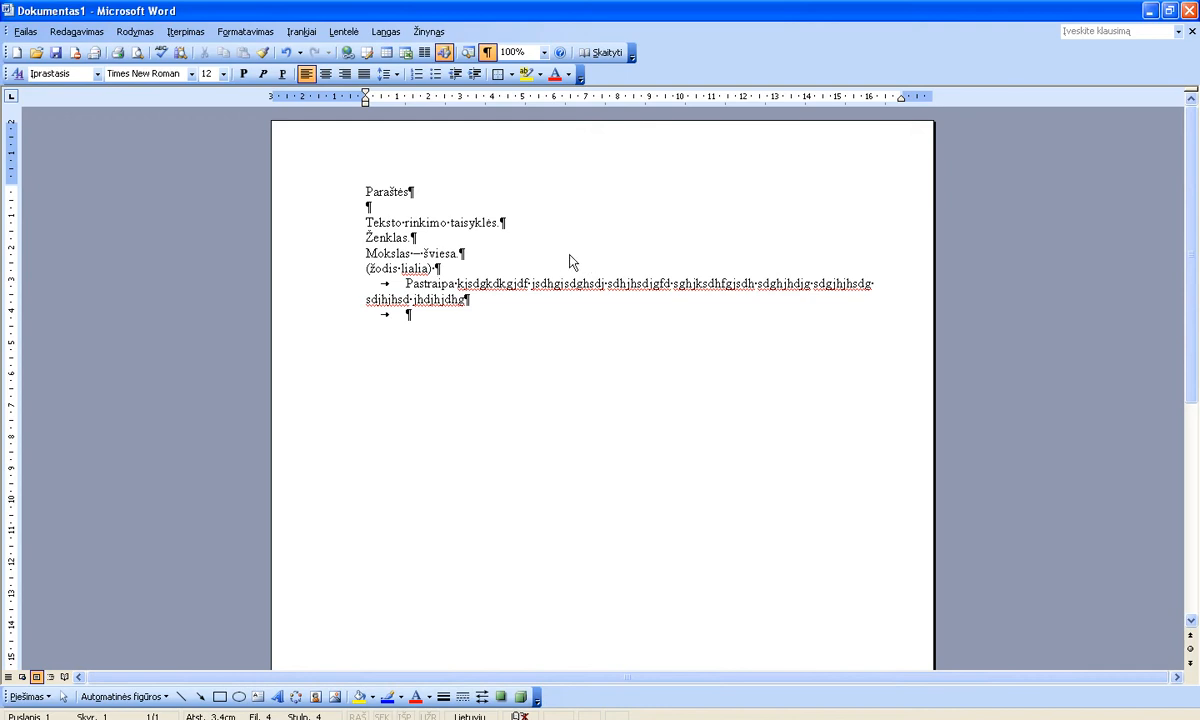
Copy the word "rinkimo" from the line "Teksto rinkimo taisyklės.".
double_click(410, 224)
key(ctrl+c)
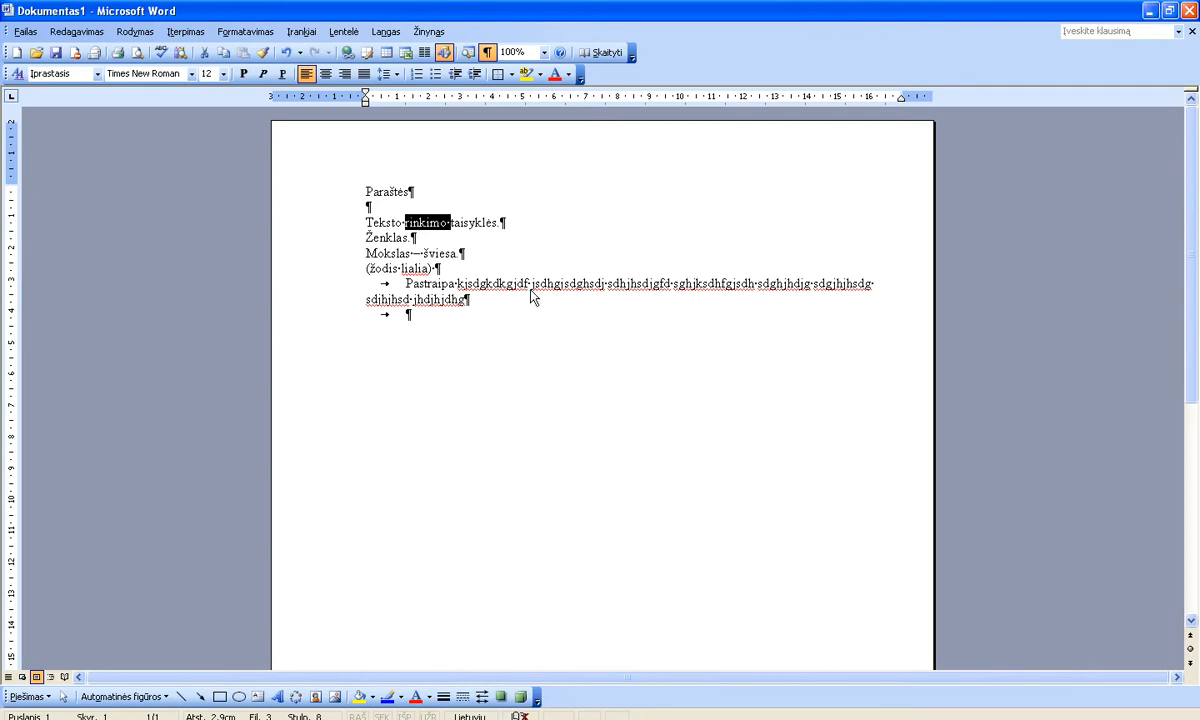
right_click(441, 235)
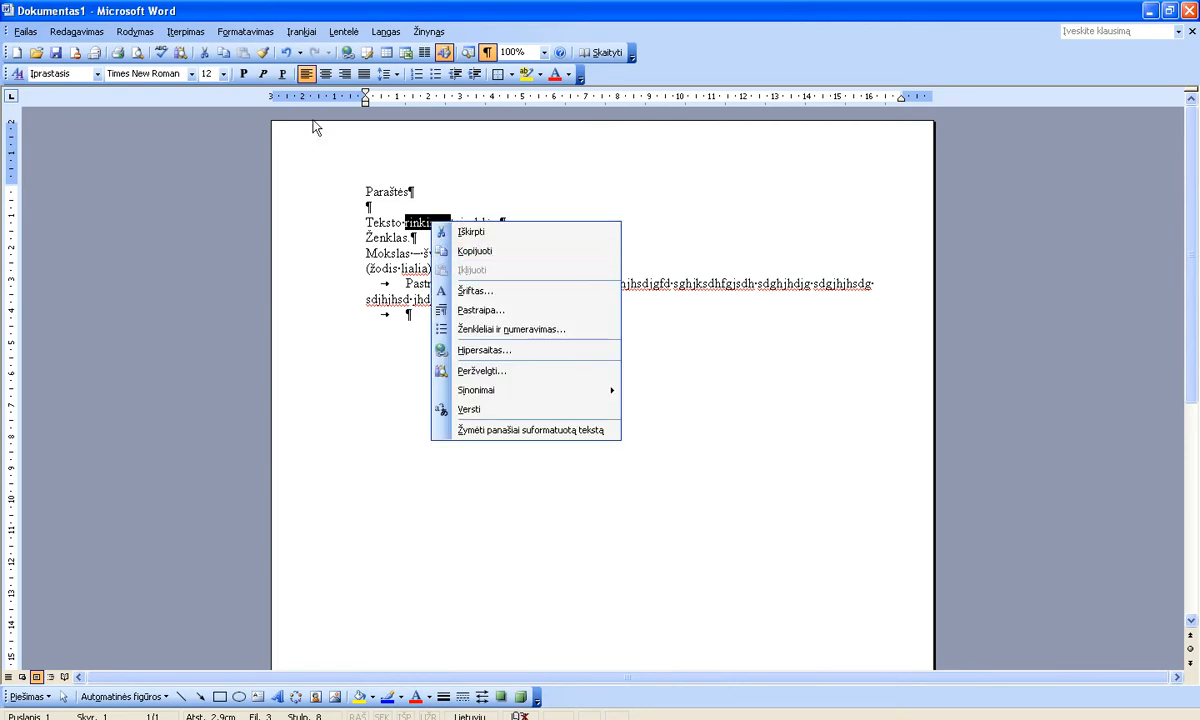
click(92, 32)
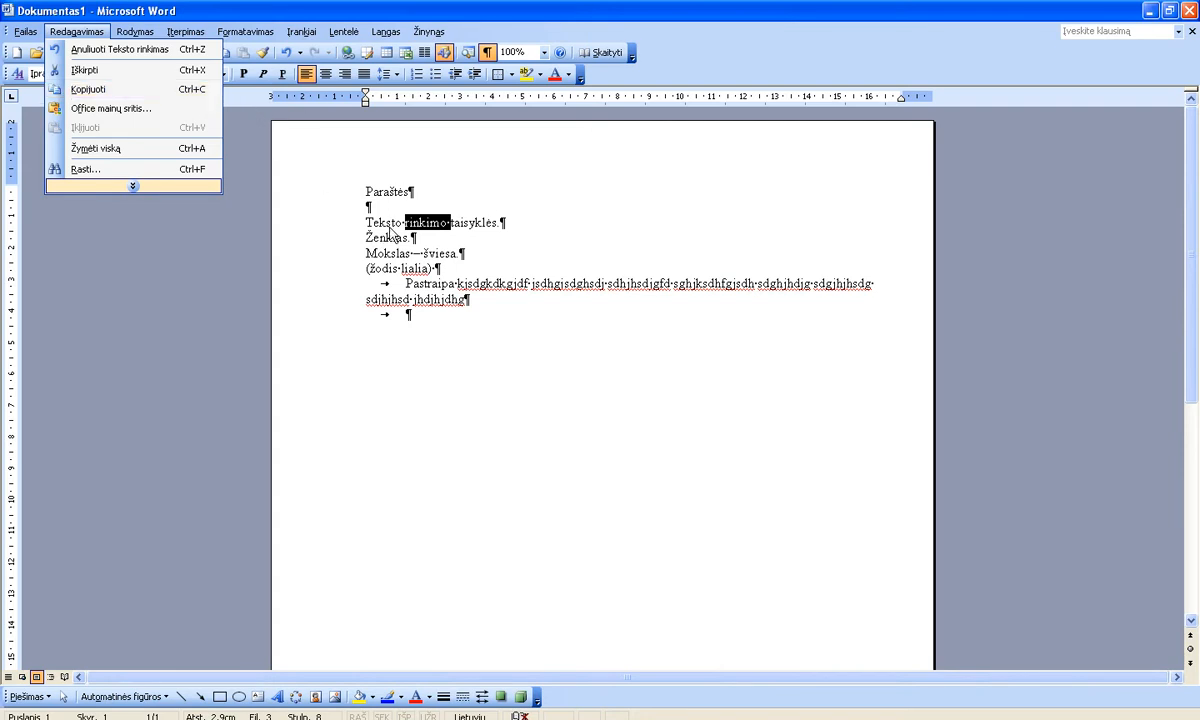
click(136, 95)
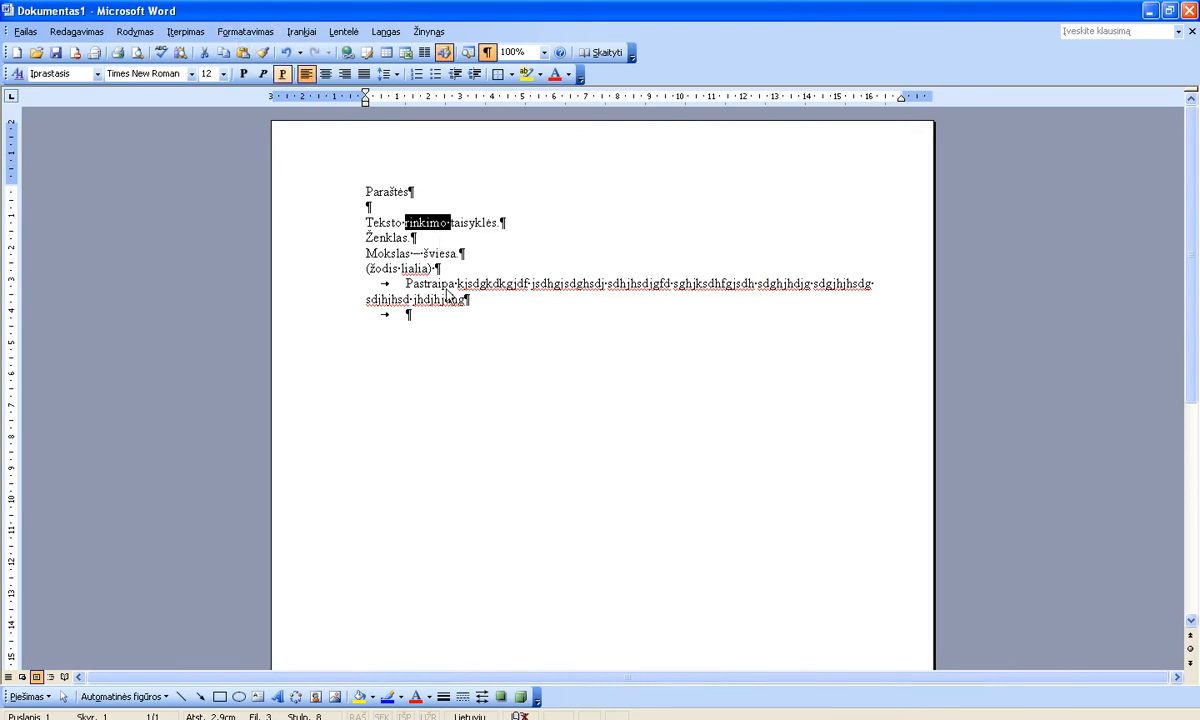
Paste the copied word "rinkimo" ten times into the empty indented paragraph at the end.
click(427, 336)
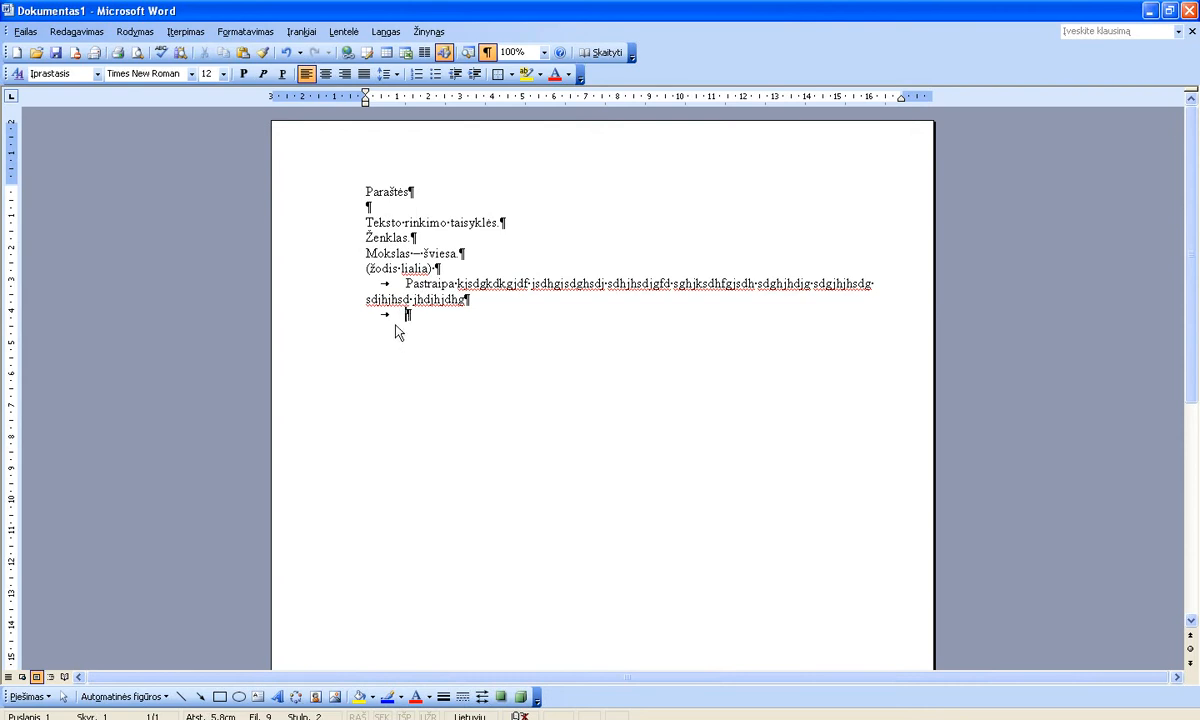
click(246, 56)
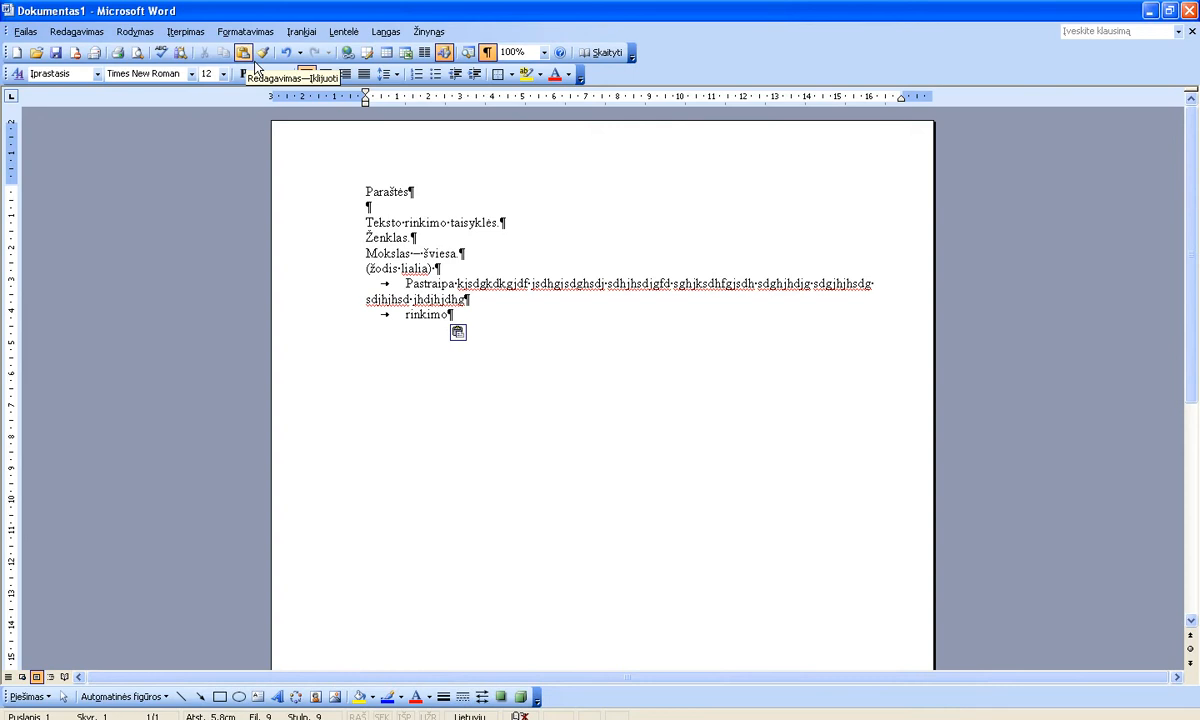
click(253, 62)
click(253, 62)
click(253, 62)
click(253, 62)
click(253, 62)
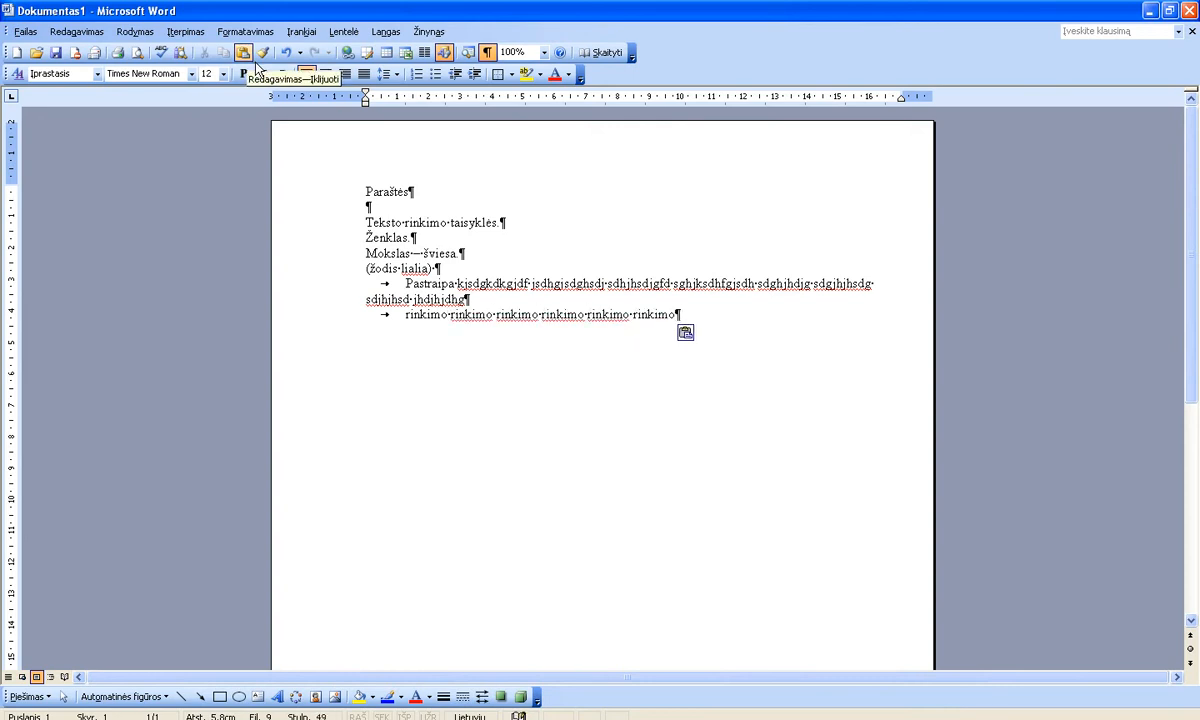
click(255, 64)
click(255, 64)
click(255, 64)
click(255, 64)
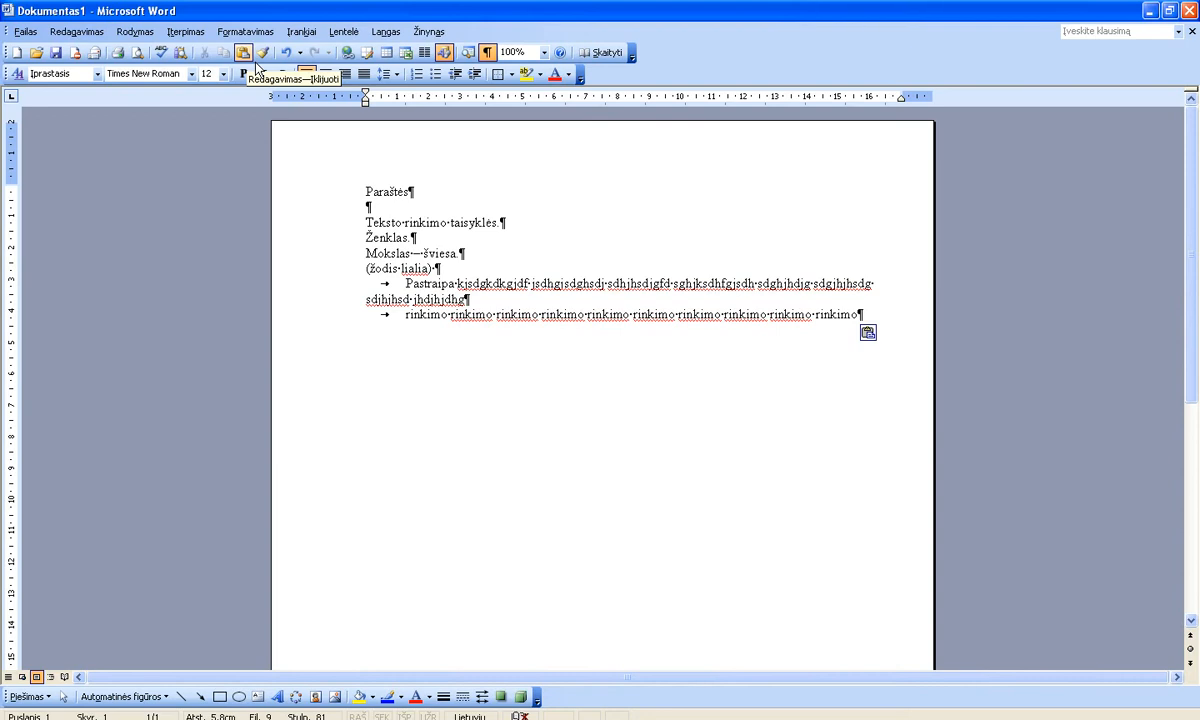
Paste "rinkimo" once more at the document's end and cut the word "taisyklės" from the line "Teksto rinkimo taisyklės.".
click(241, 58)
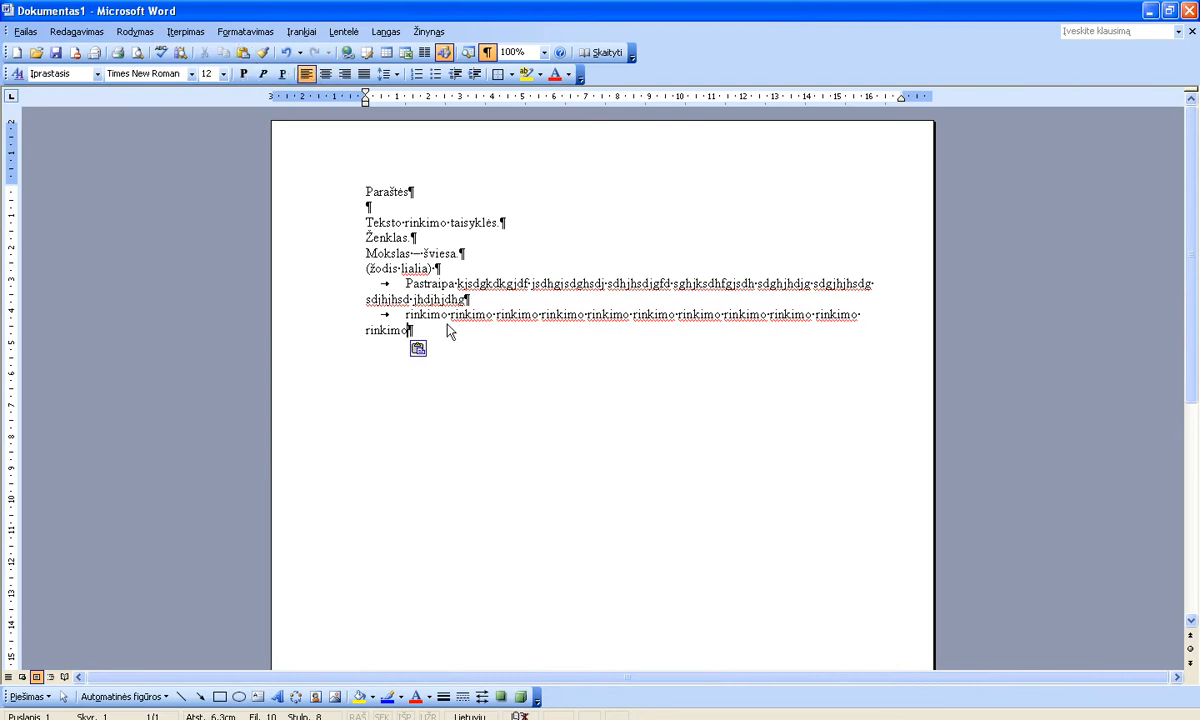
click(465, 225)
double_click(474, 233)
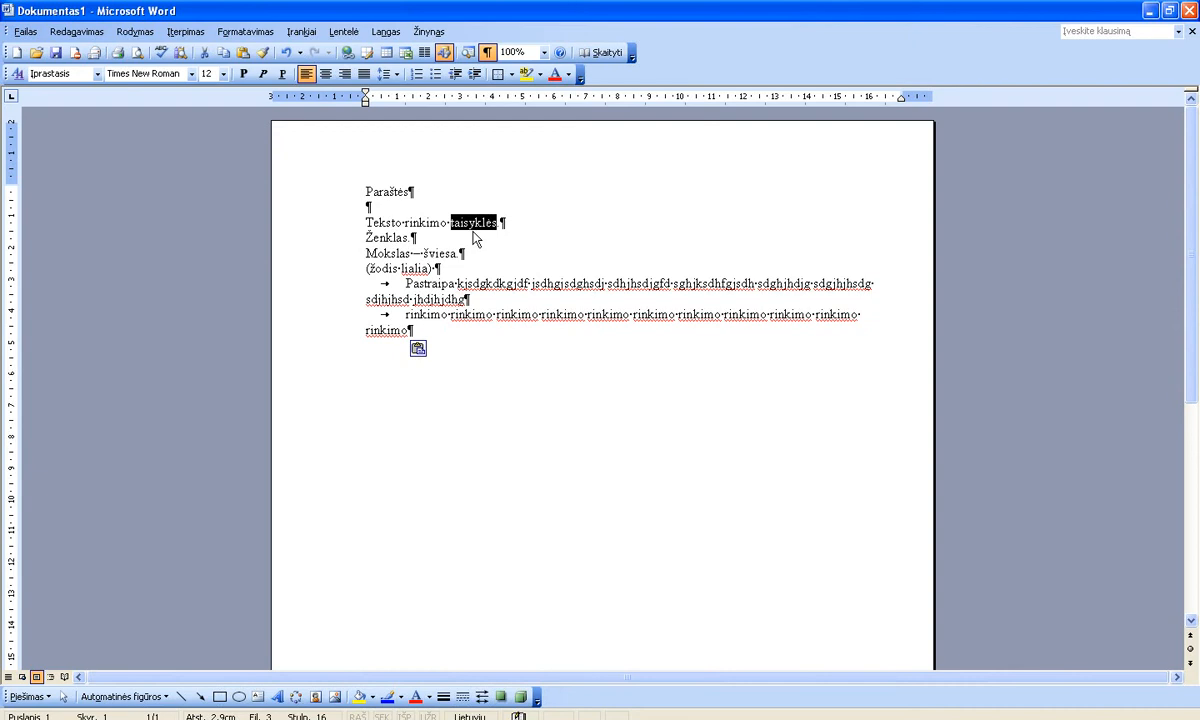
click(205, 52)
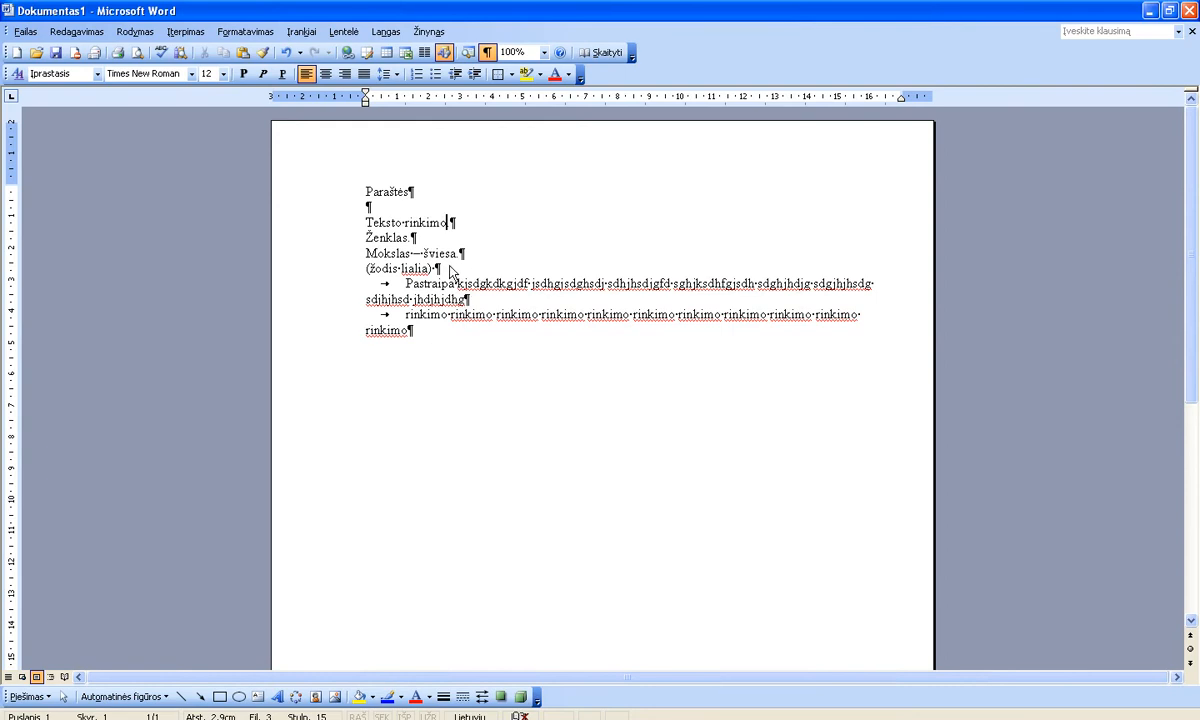
Paste the cut word "taisyklės" 13 times after "Ženklas.".
click(430, 244)
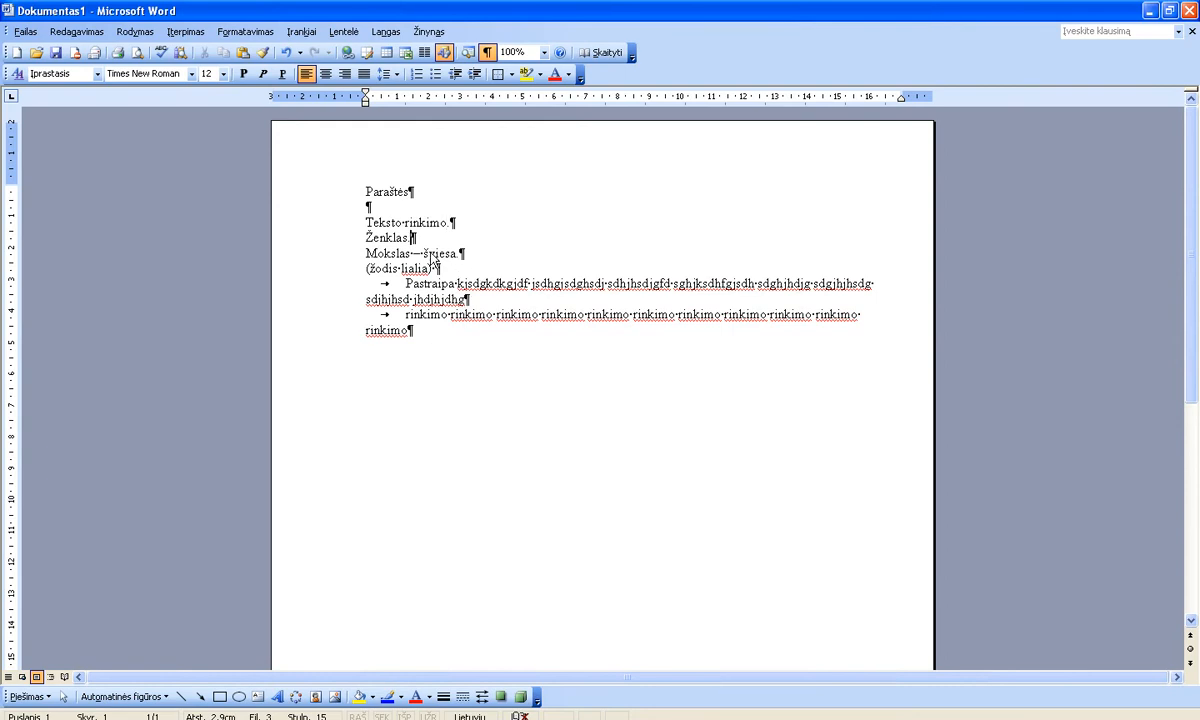
click(245, 55)
click(245, 55)
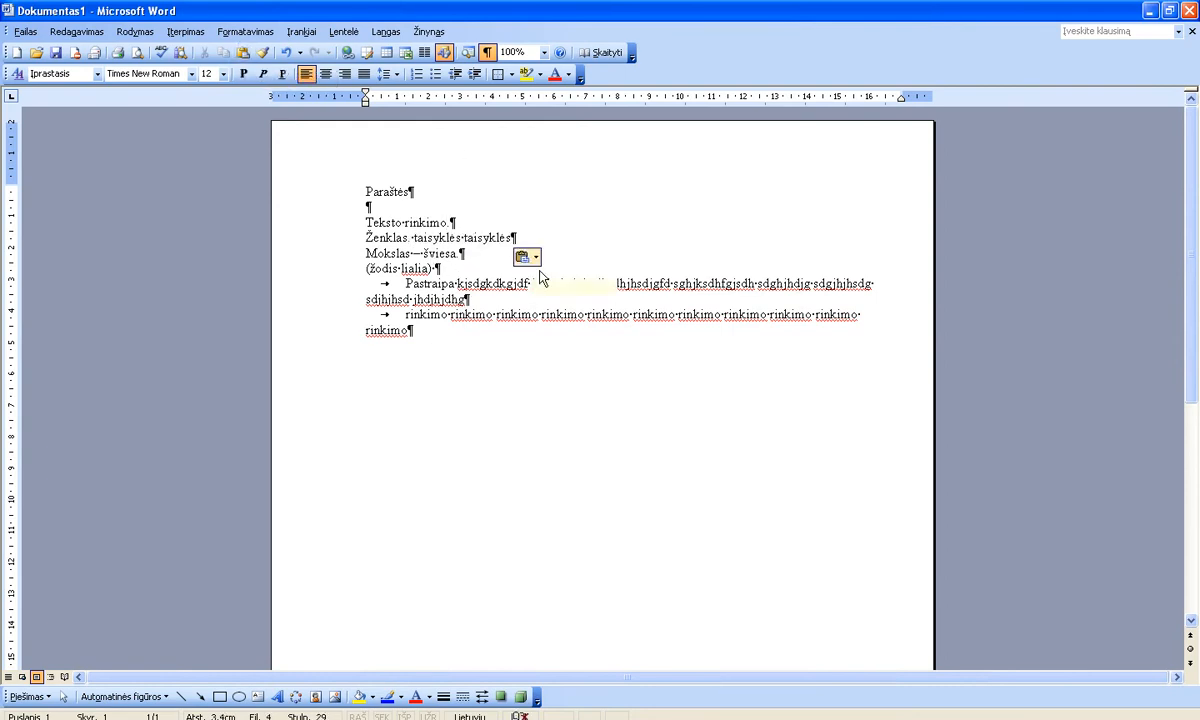
right_click(514, 237)
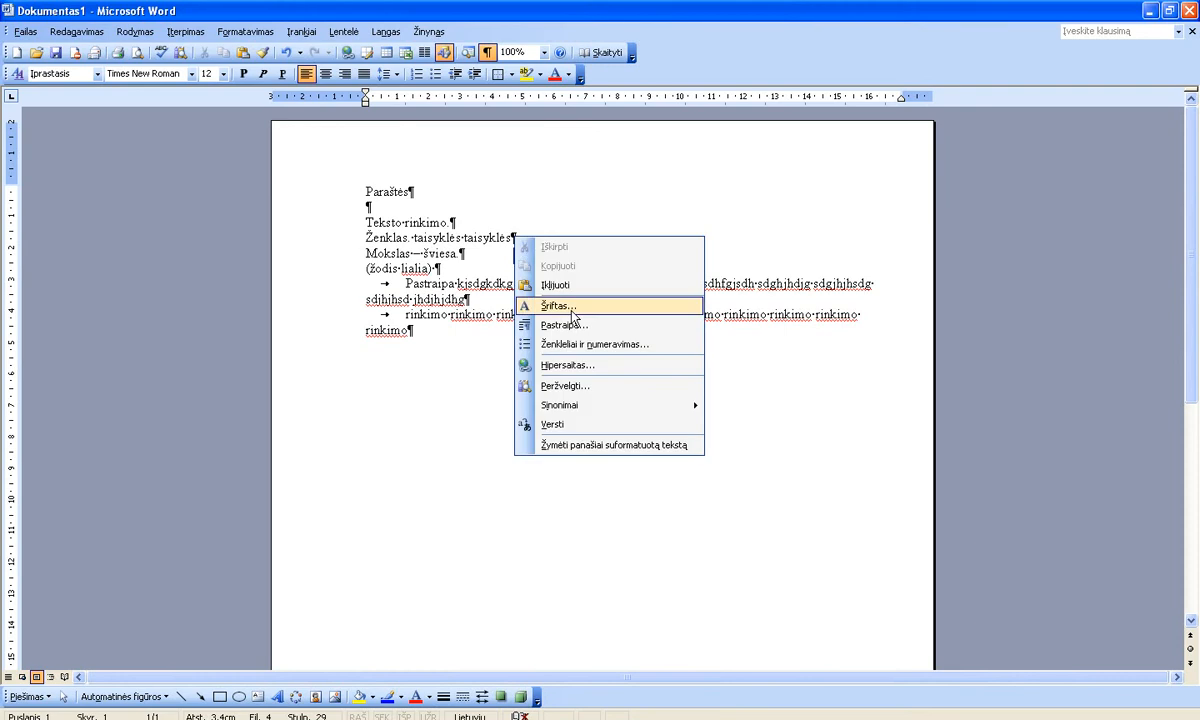
key(Escape)
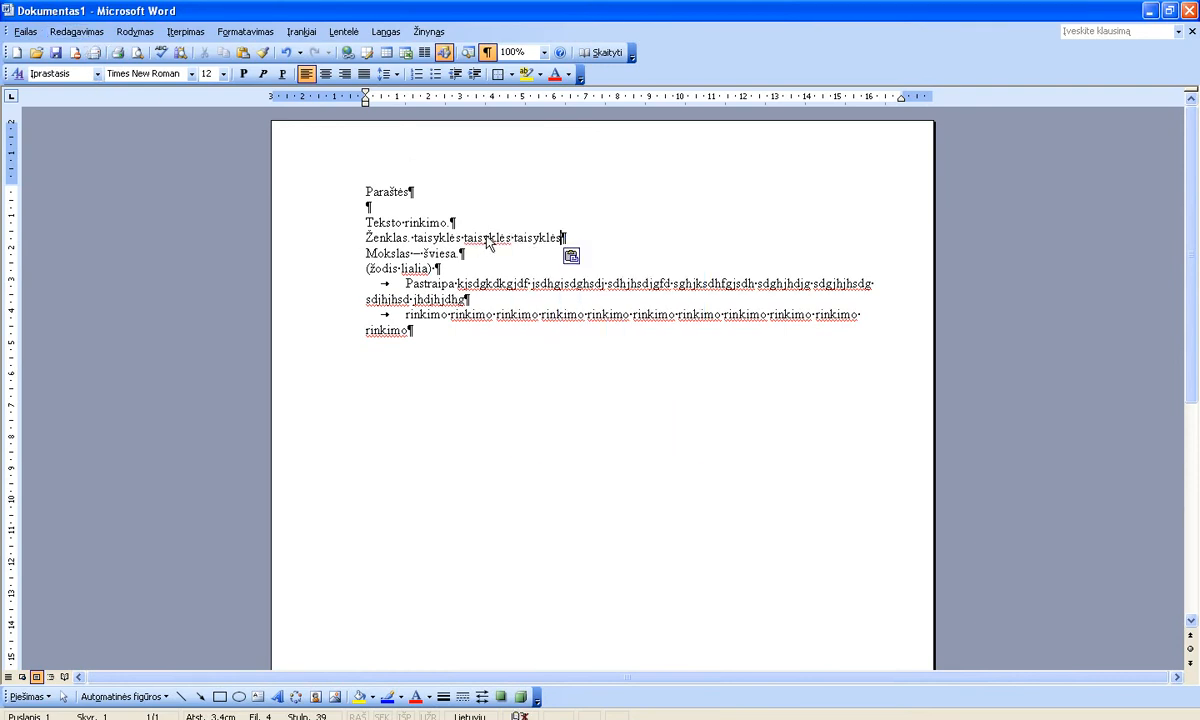
key(ctrl+v)
key(ctrl+v)
key(ctrl+v)
key(ctrl+v)
key(ctrl+v)
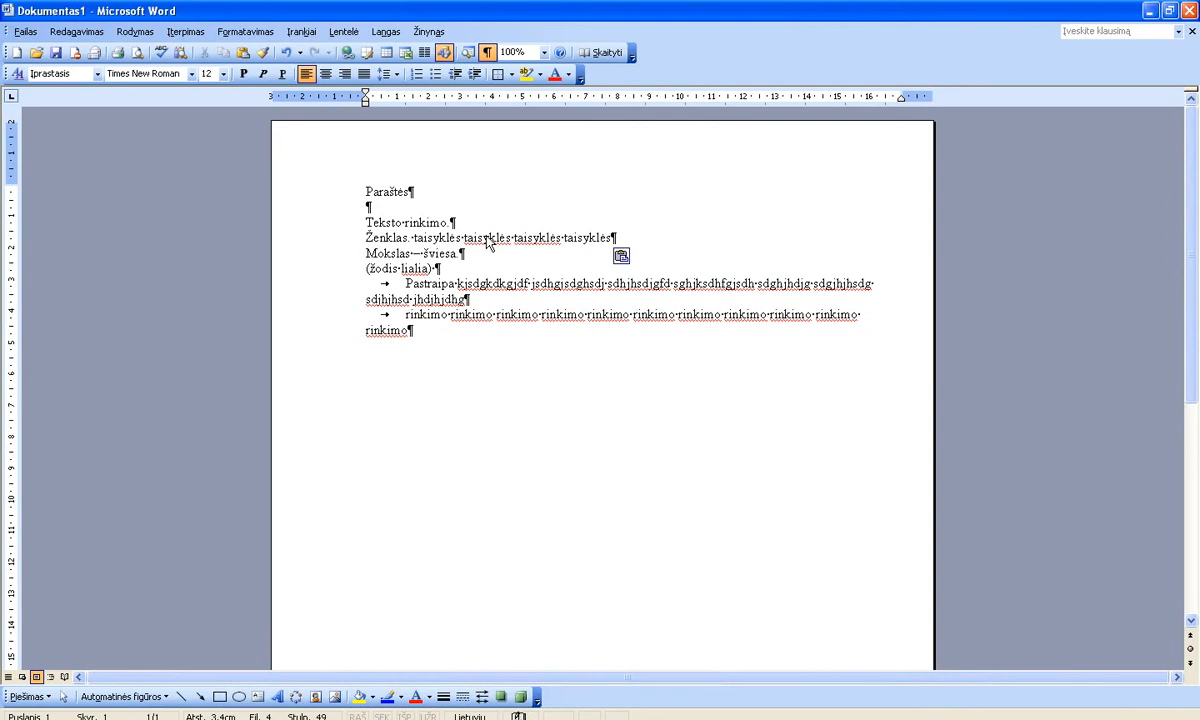
key(ctrl+v)
key(ctrl+v)
key(ctrl+v)
key(ctrl+v)
key(ctrl+v)
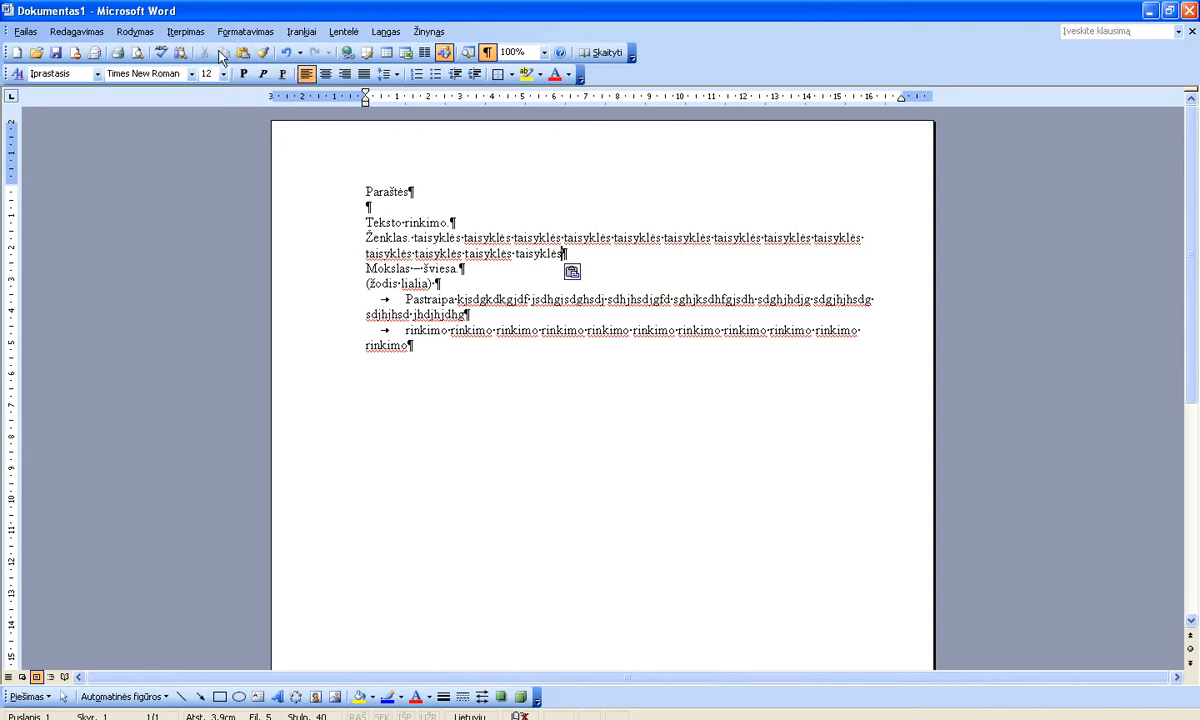
Display the Office clipboard with its collected items beside the document.
click(135, 32)
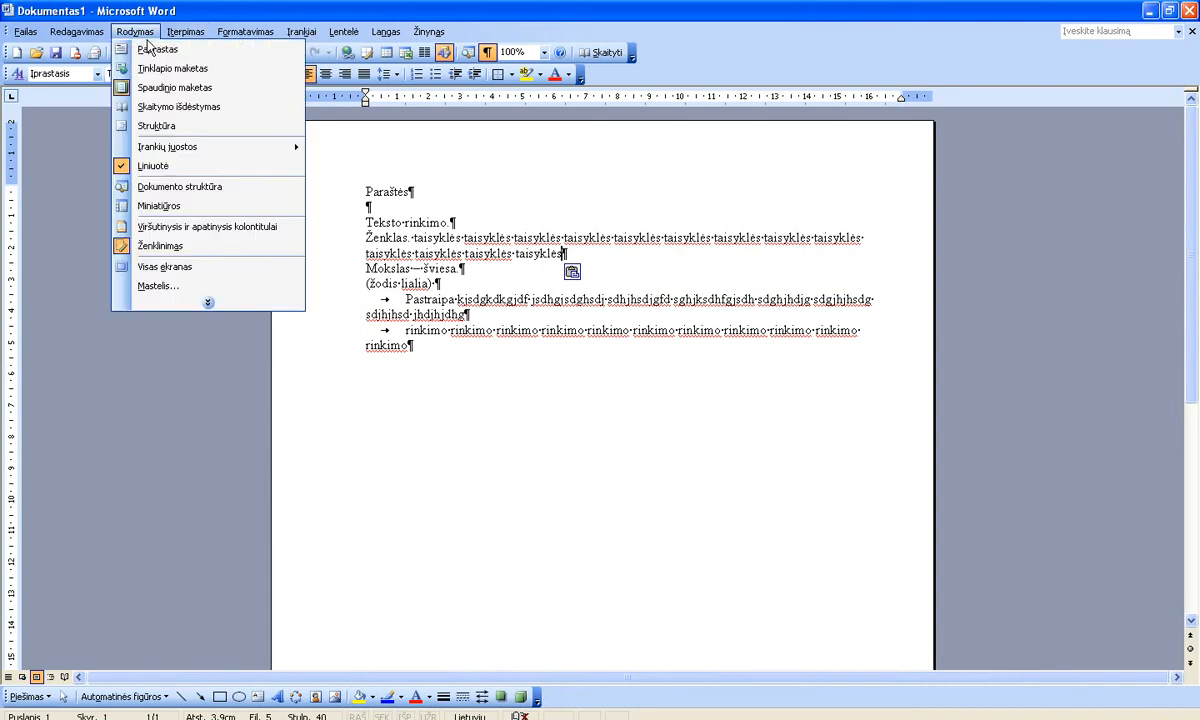
mouse_move(96, 37)
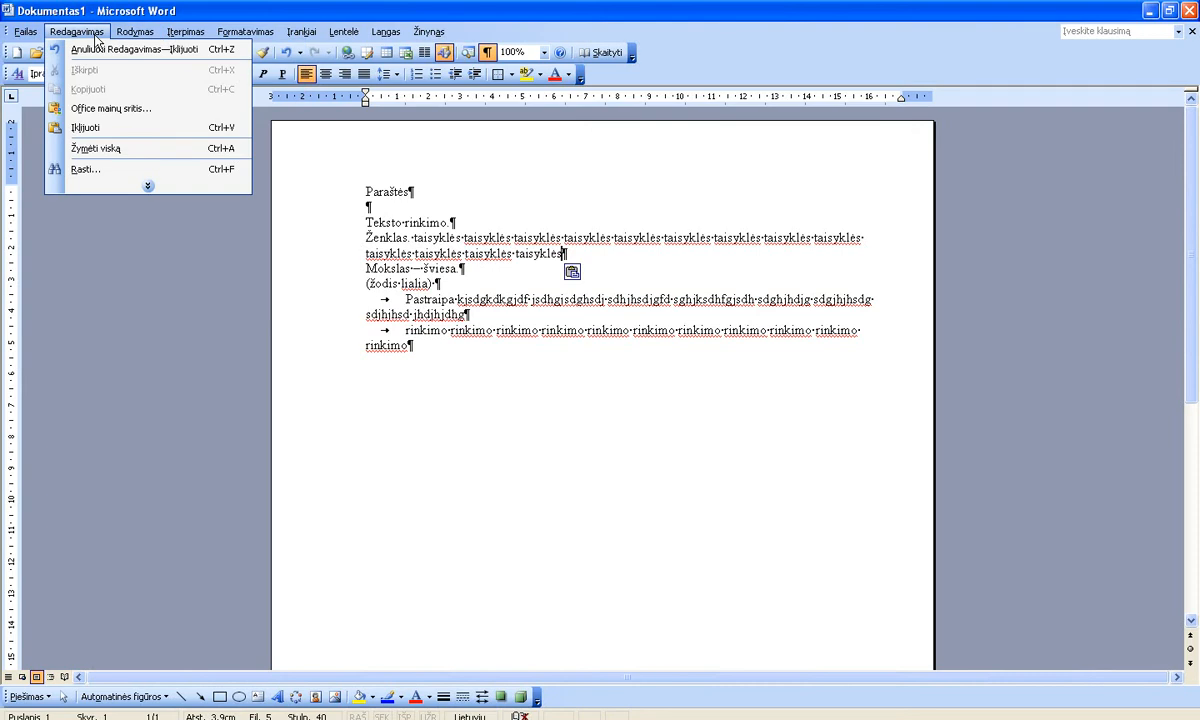
click(113, 117)
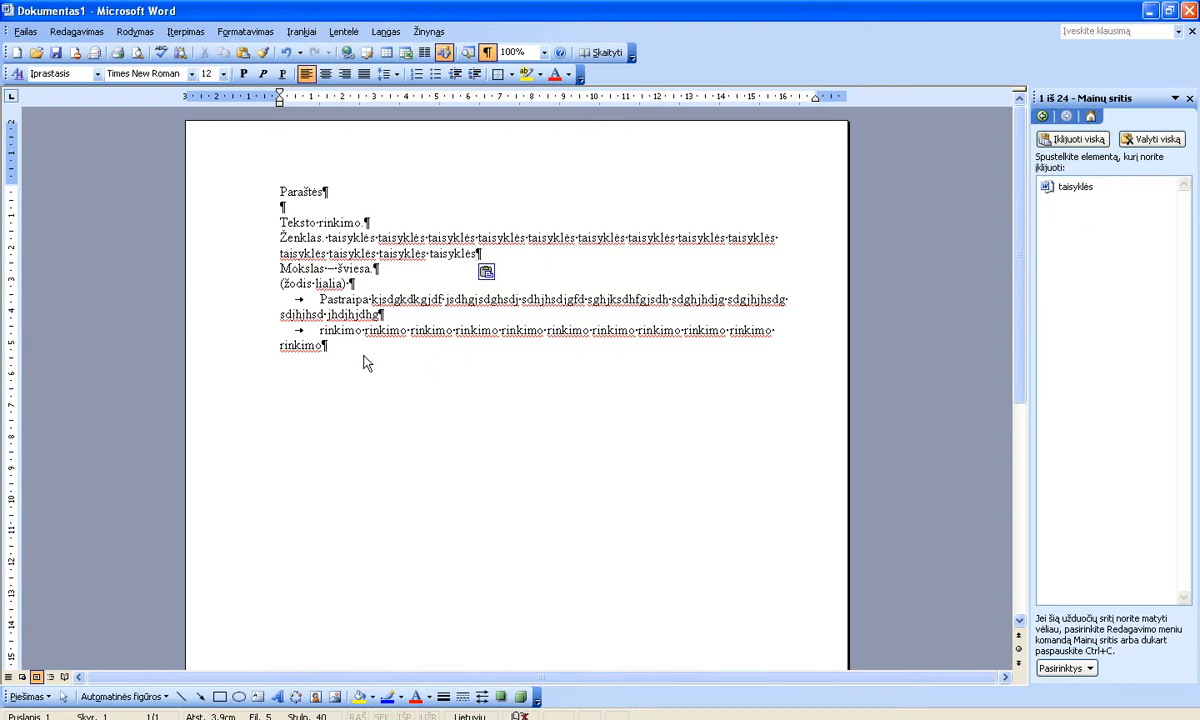
Copy the line "Teksto rinkimo." and the word "žodis" to the Office clipboard as separate items.
triple_click(312, 197)
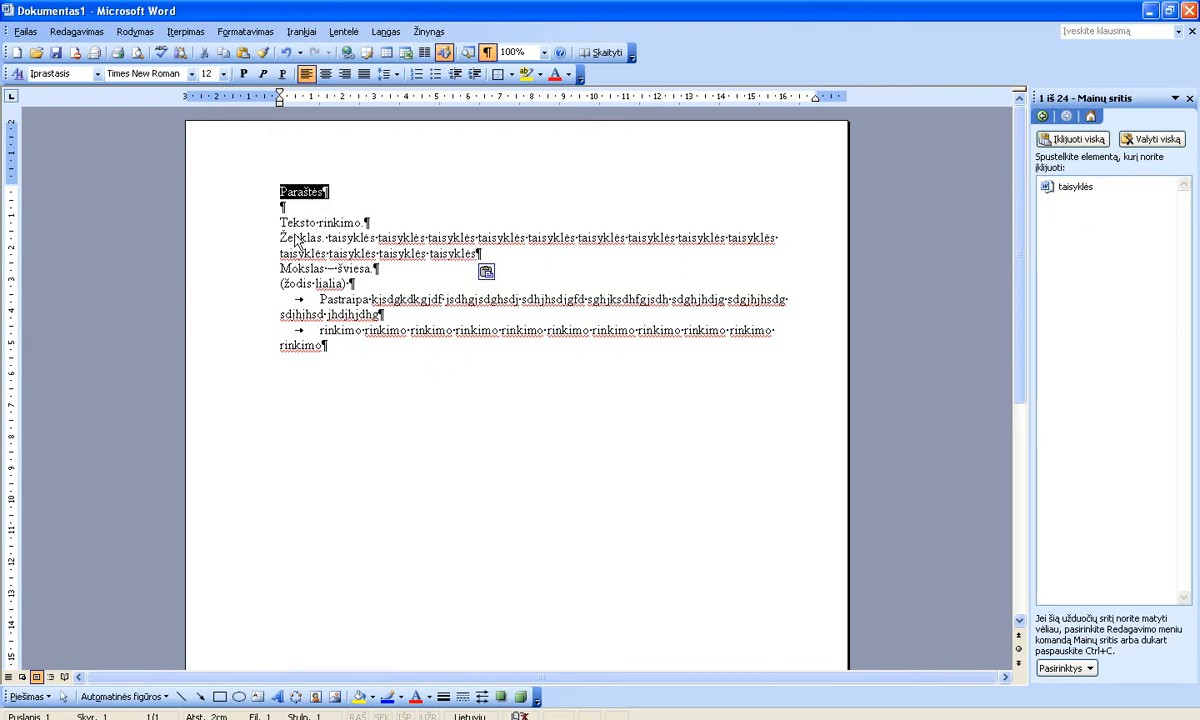
drag(280, 224, 372, 226)
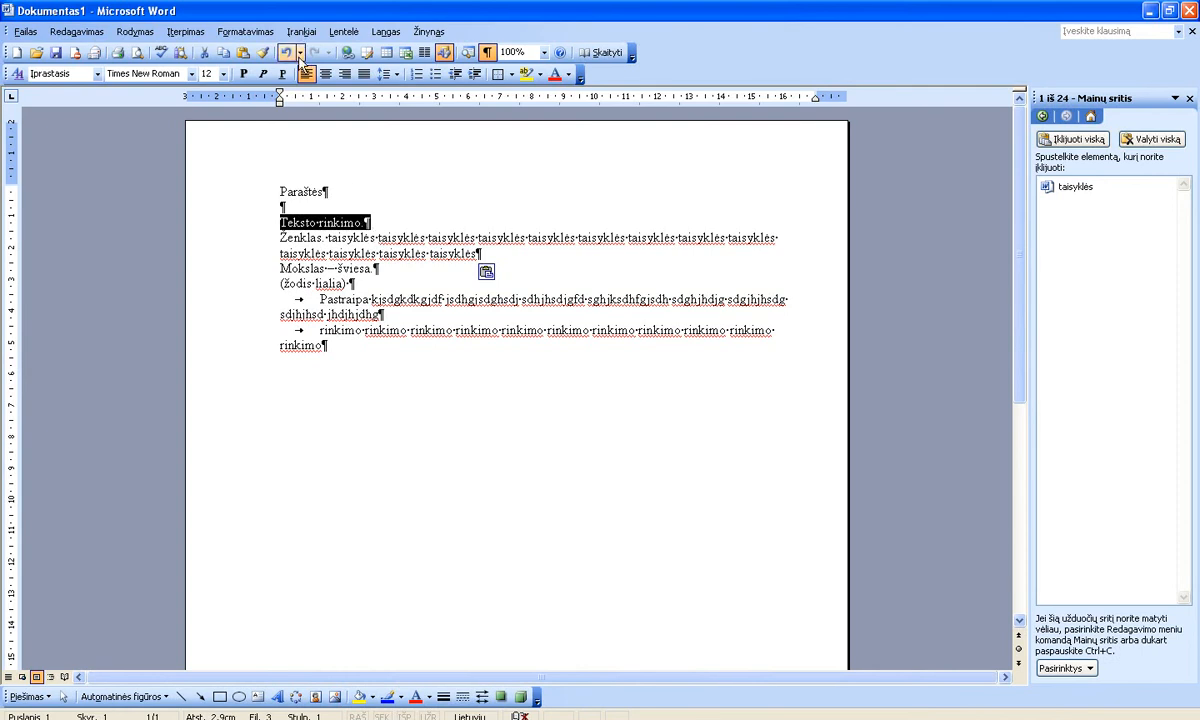
click(222, 52)
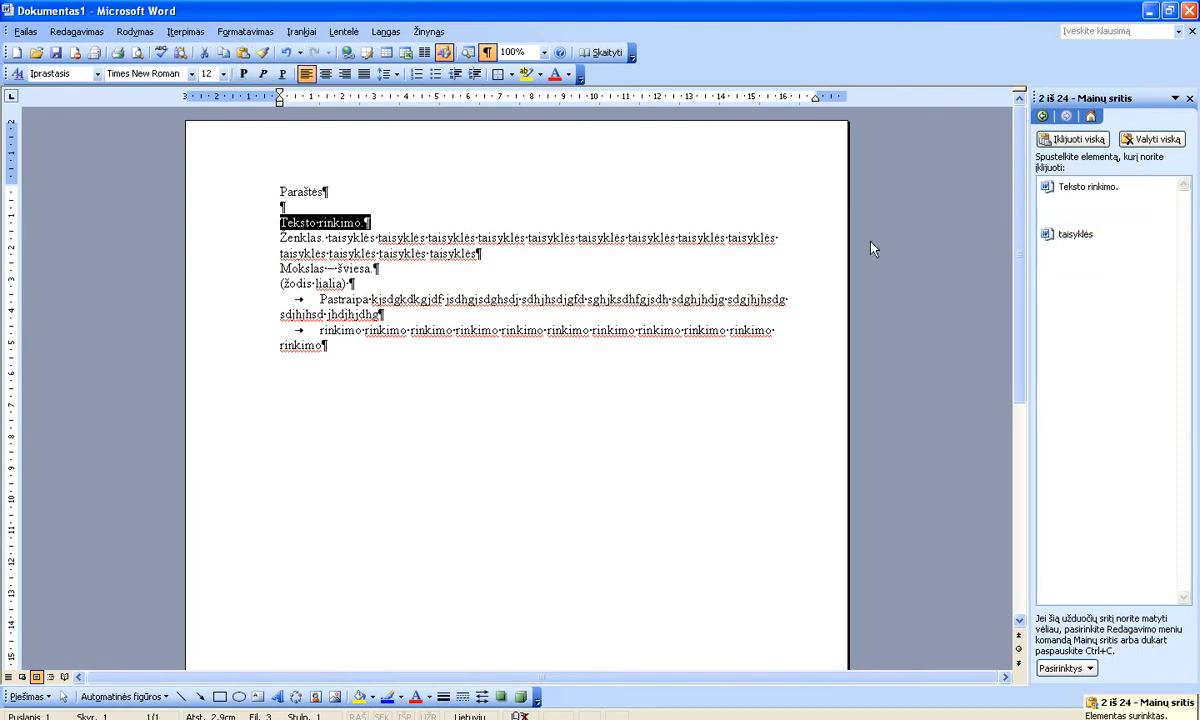
double_click(295, 284)
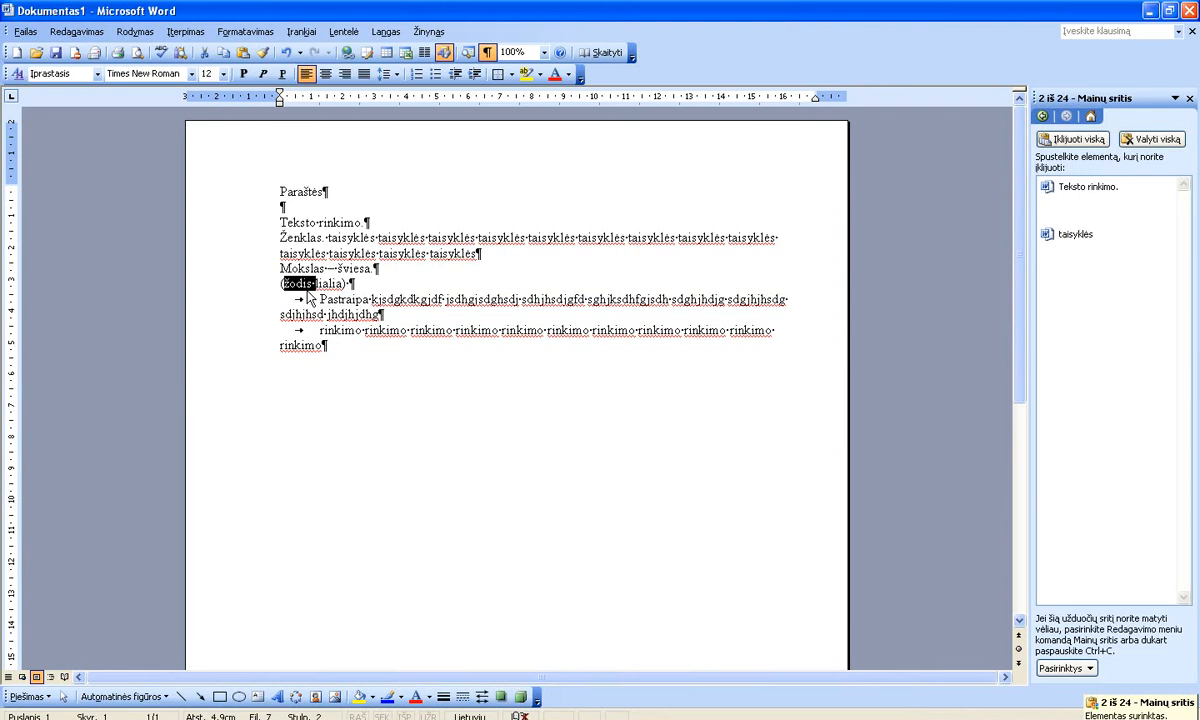
click(263, 75)
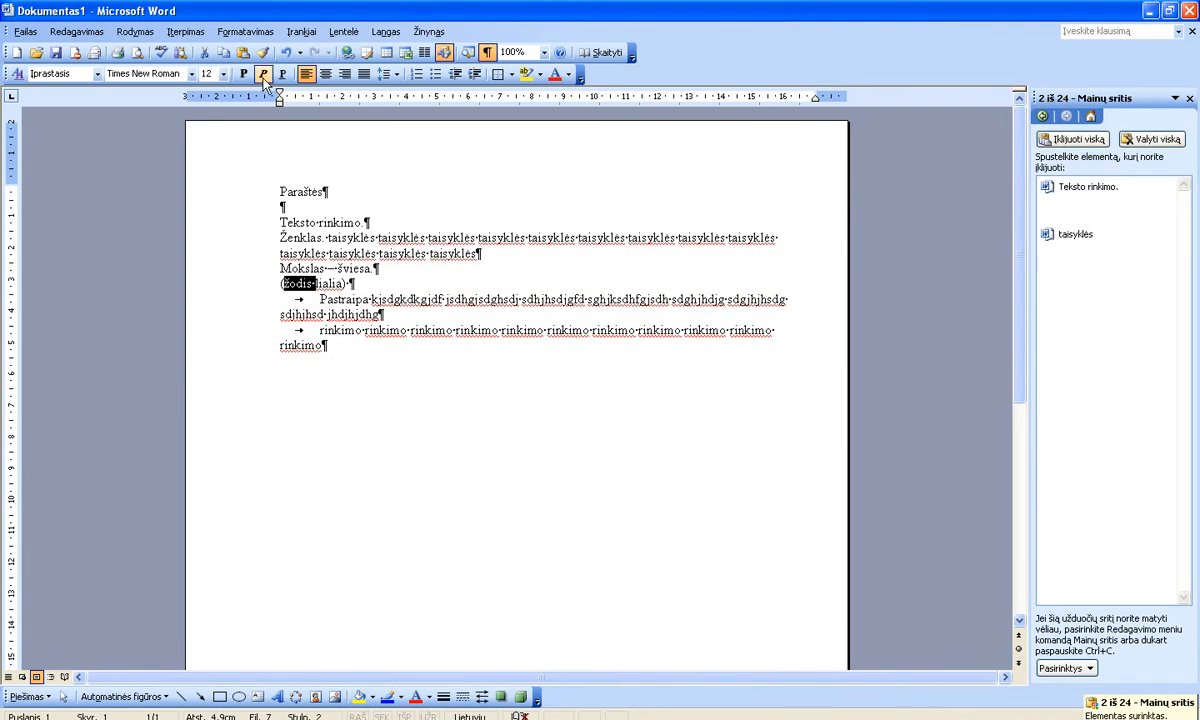
click(223, 53)
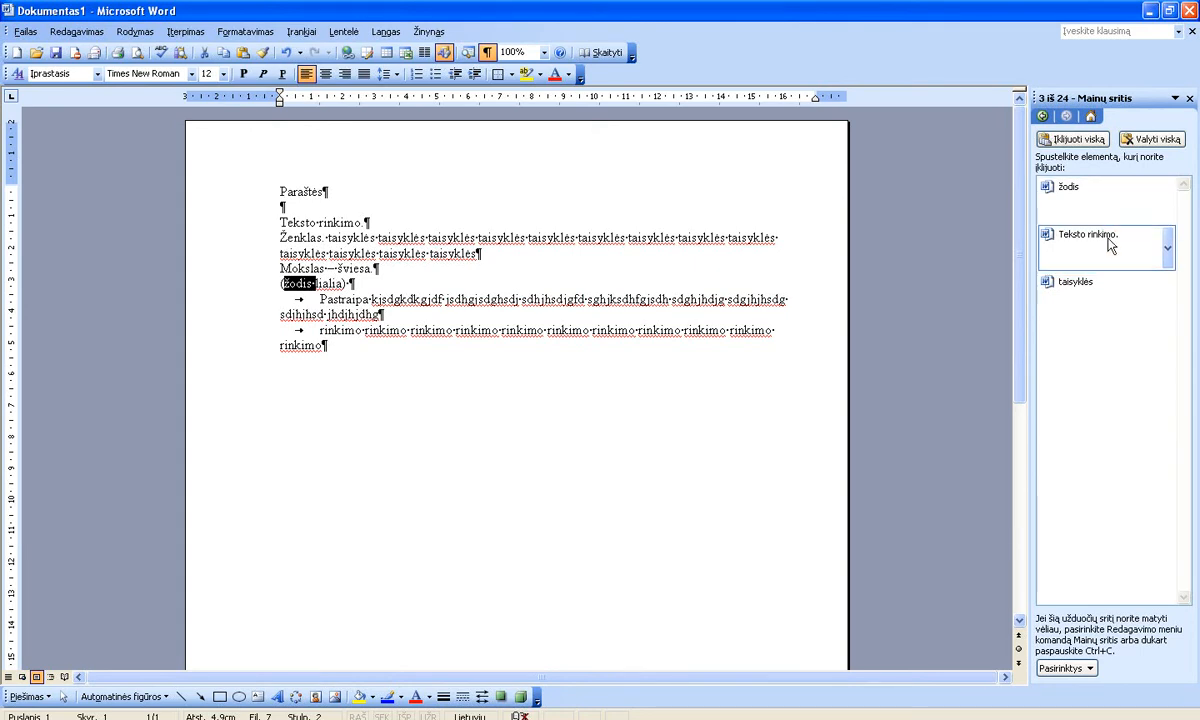
Add two empty paragraphs at the document's end and paste the collected items "žodis", "Teksto rinkimo.", "taisyklės" and again "Teksto rinkimo.".
click(364, 373)
key(Return)
key(Return)
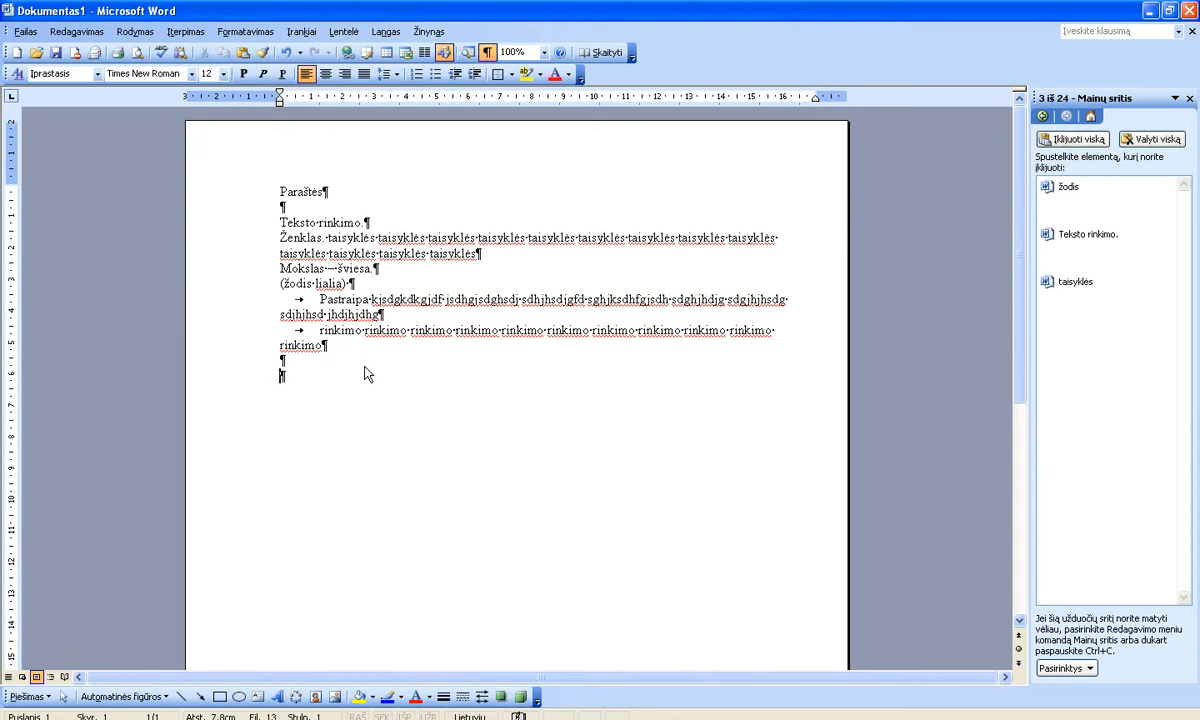
click(1108, 211)
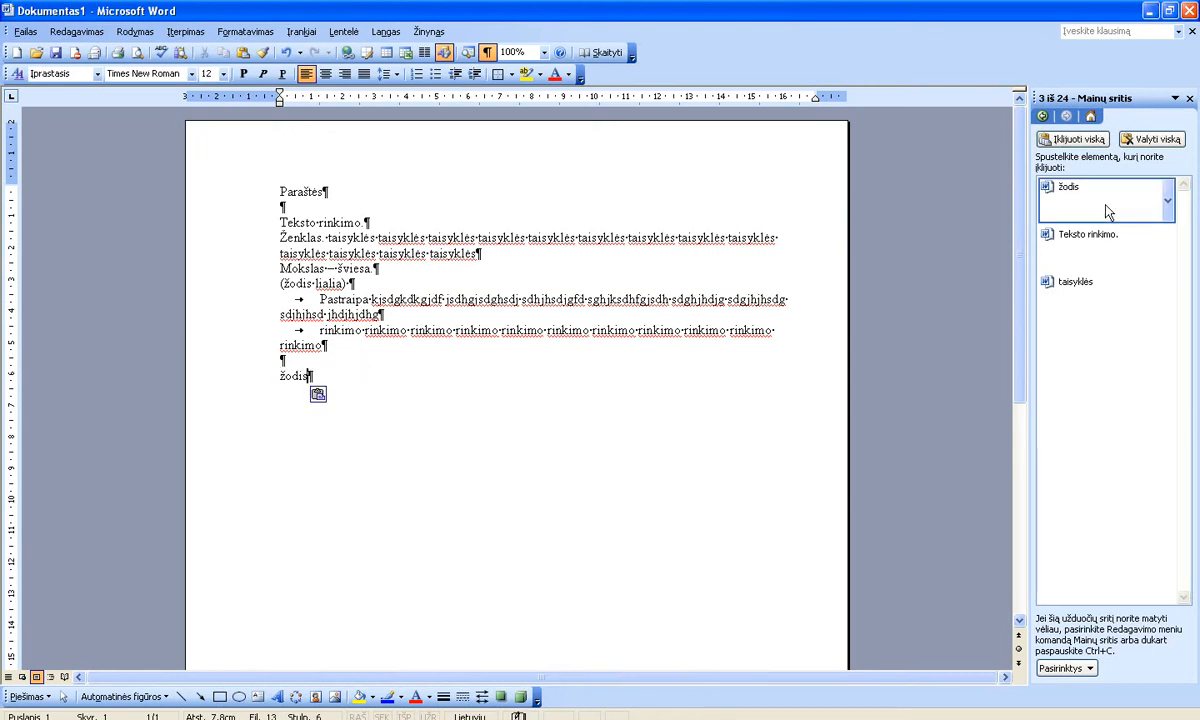
click(1104, 262)
click(1095, 296)
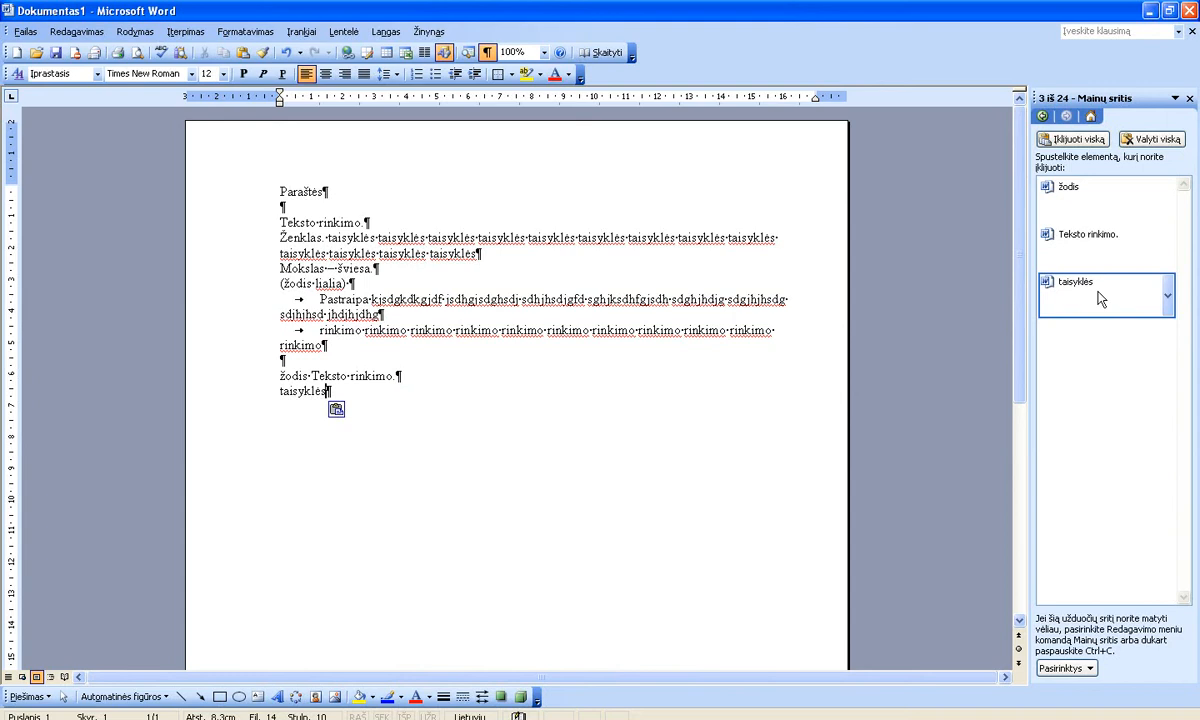
click(1100, 262)
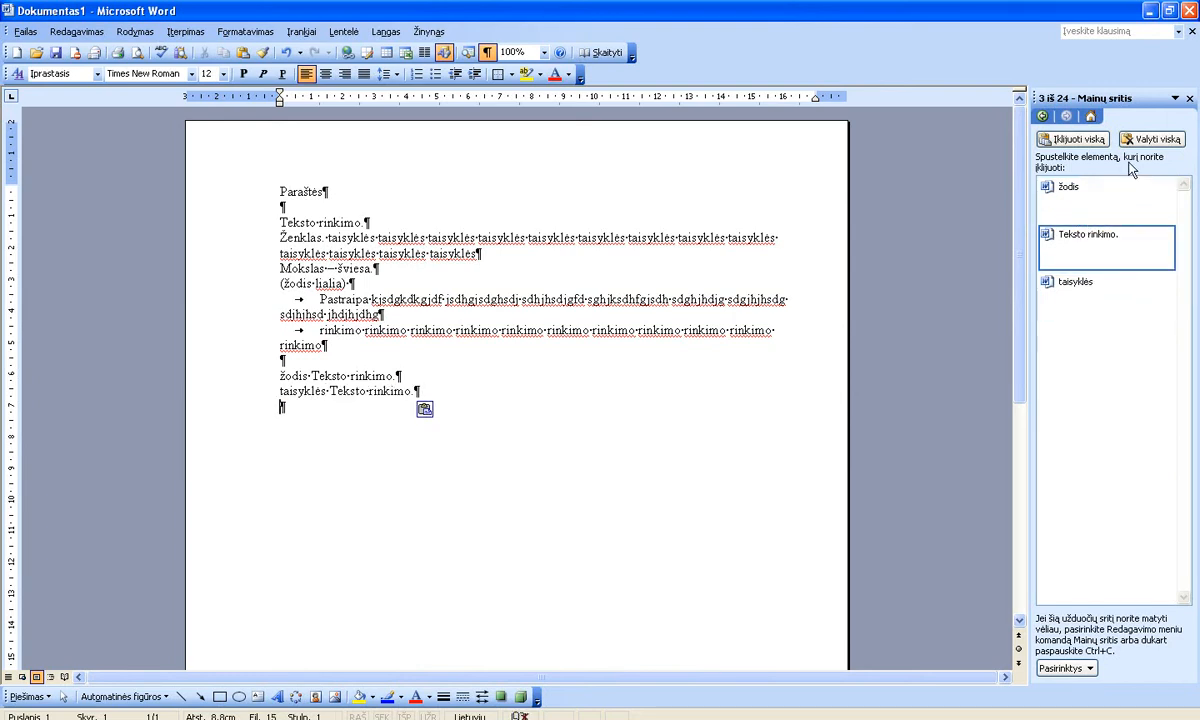
Paste all collected clipboard items three times at the document's end and start a new paragraph.
click(1090, 150)
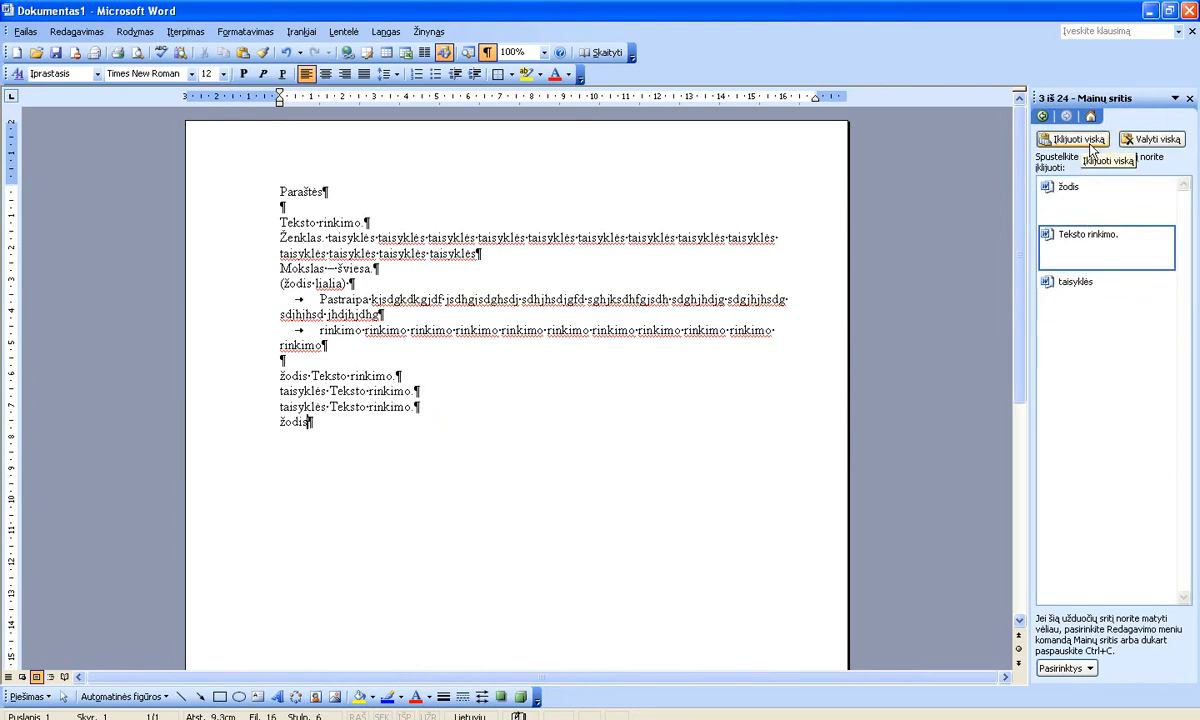
click(1093, 150)
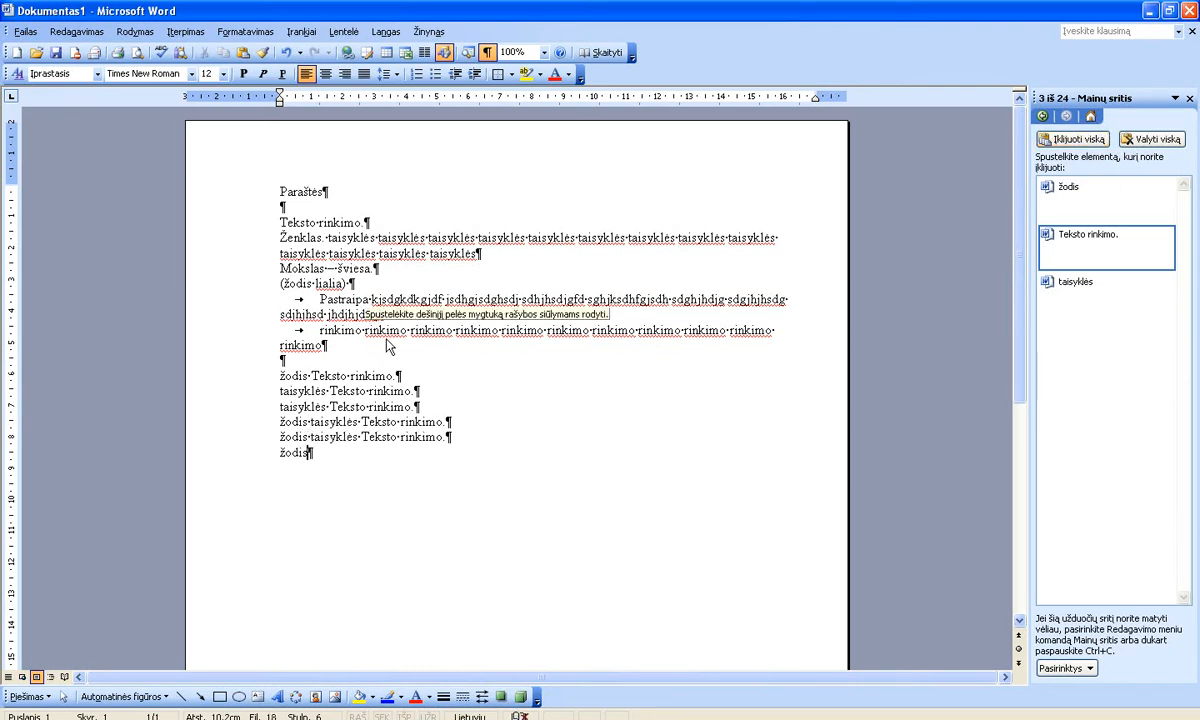
mouse_move(1155, 270)
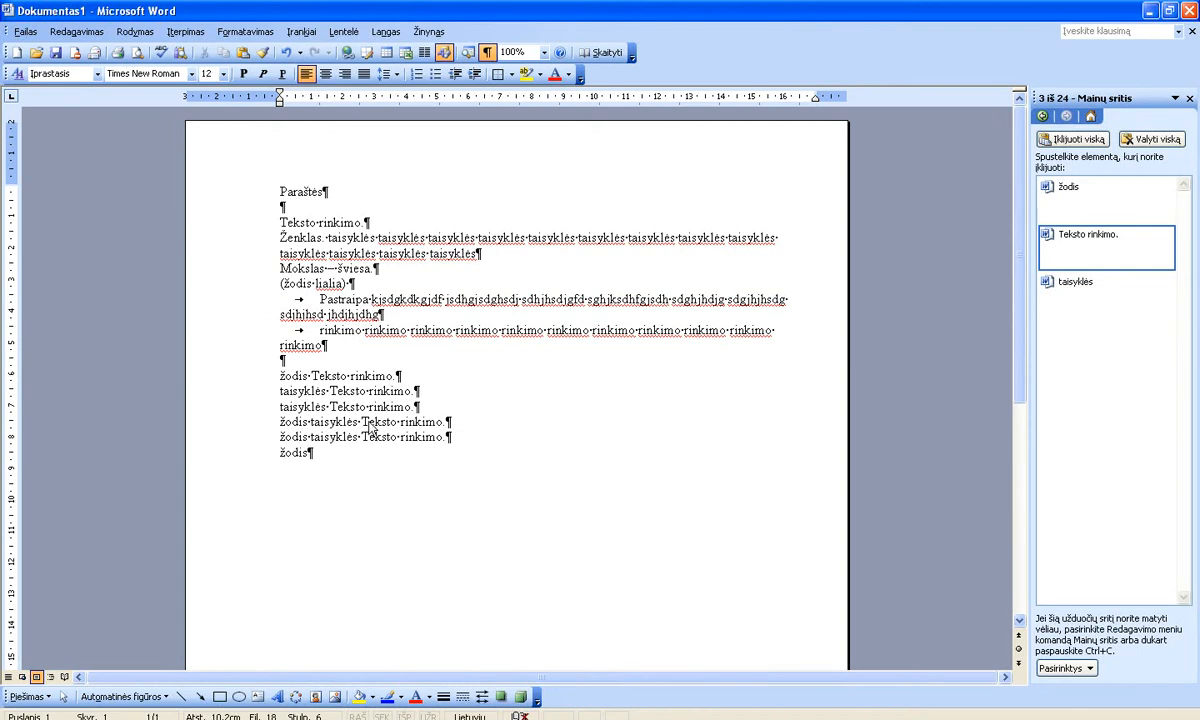
key(Return)
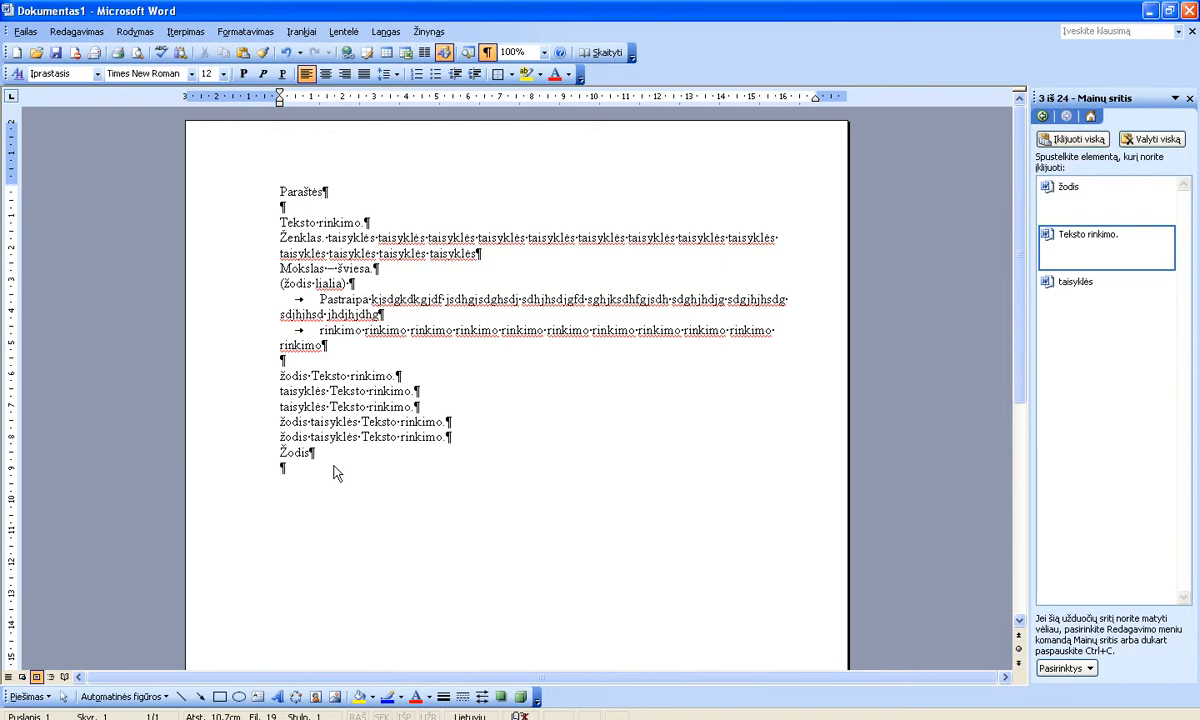
Clear all items from the Office clipboard and close it.
click(1160, 139)
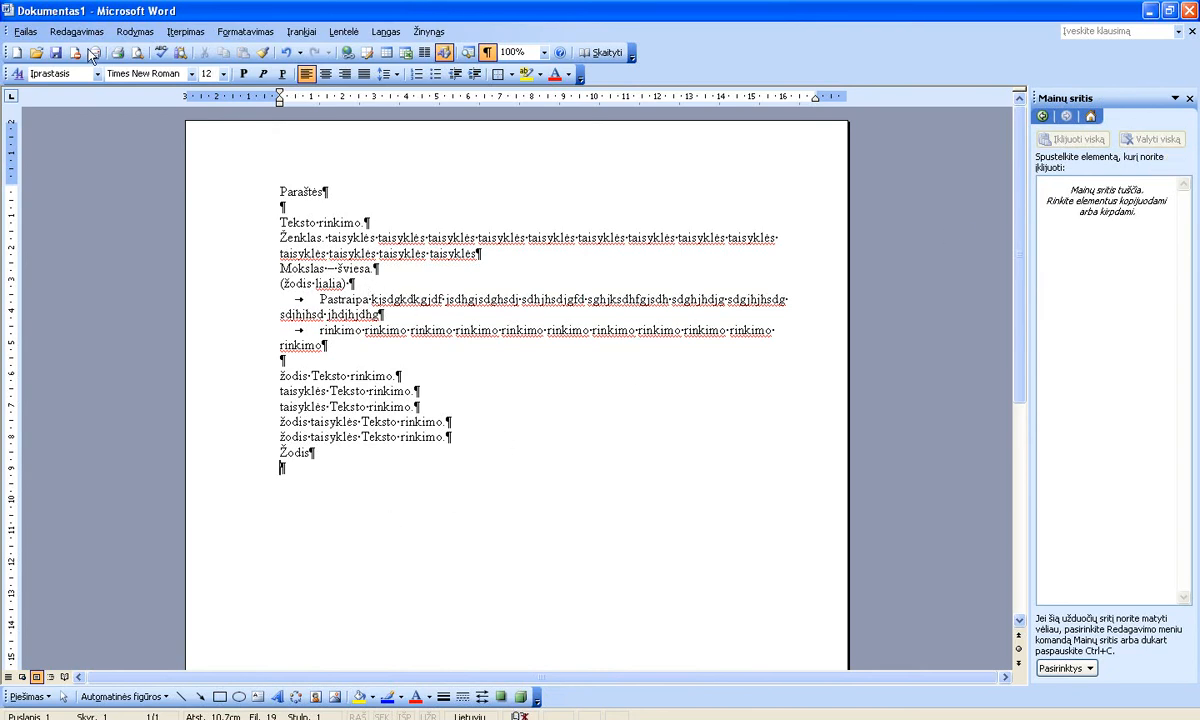
click(1189, 98)
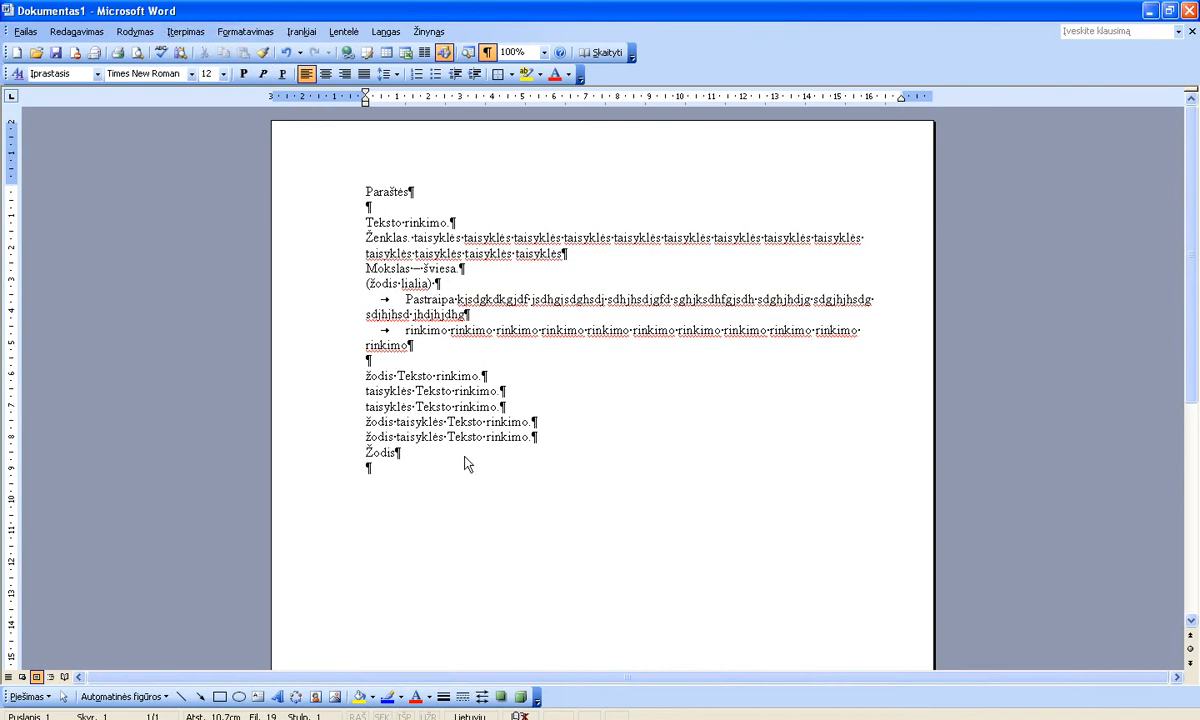
Copy the first line "žodis taisyklės Teksto rinkimo." and paste it four times into the empty last paragraph.
drag(366, 422, 544, 434)
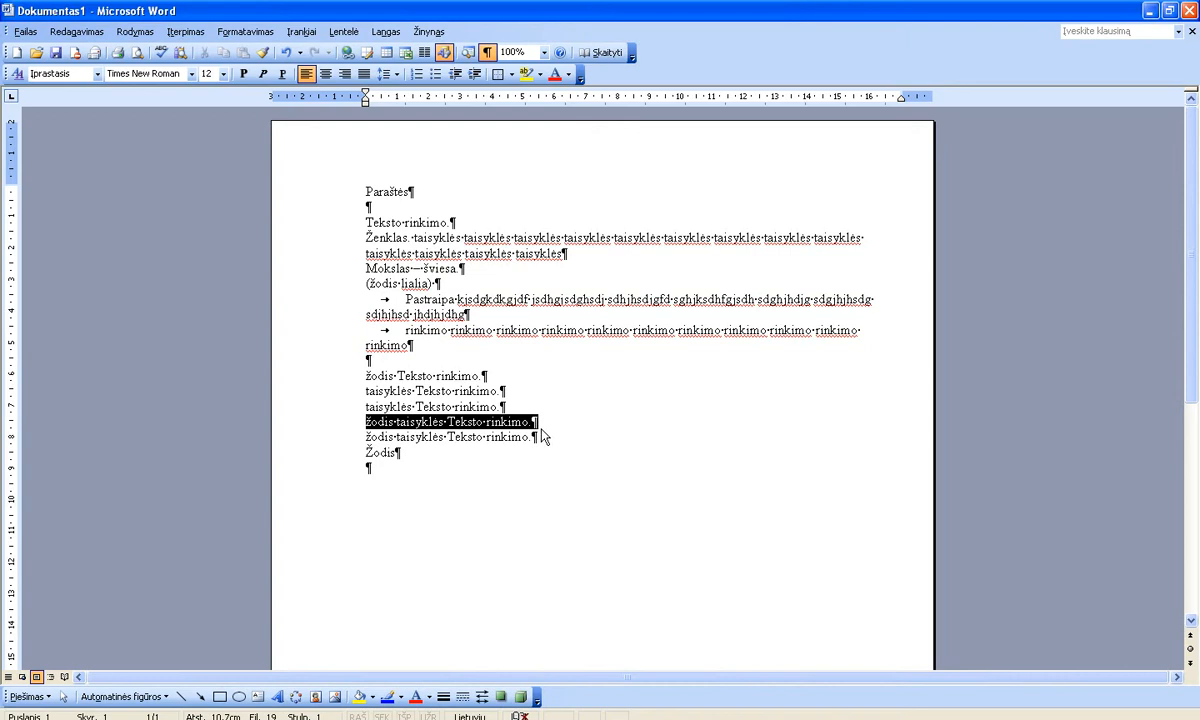
click(224, 52)
click(386, 509)
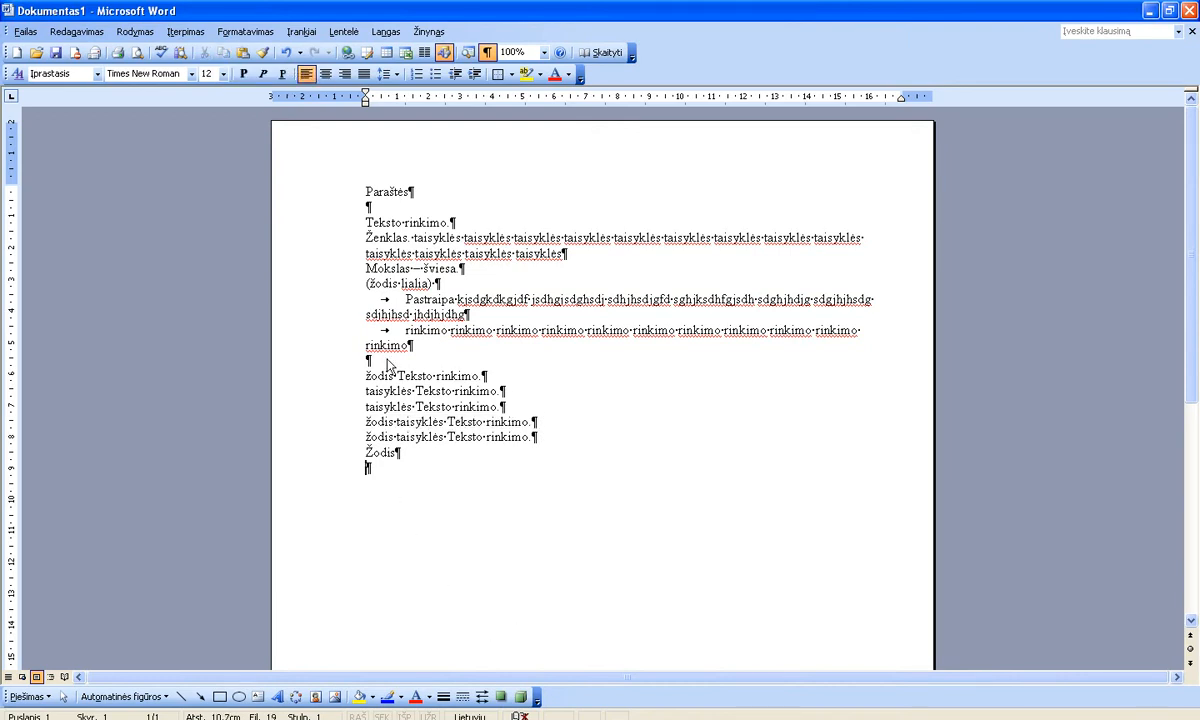
click(242, 52)
click(242, 52)
click(242, 52)
click(242, 52)
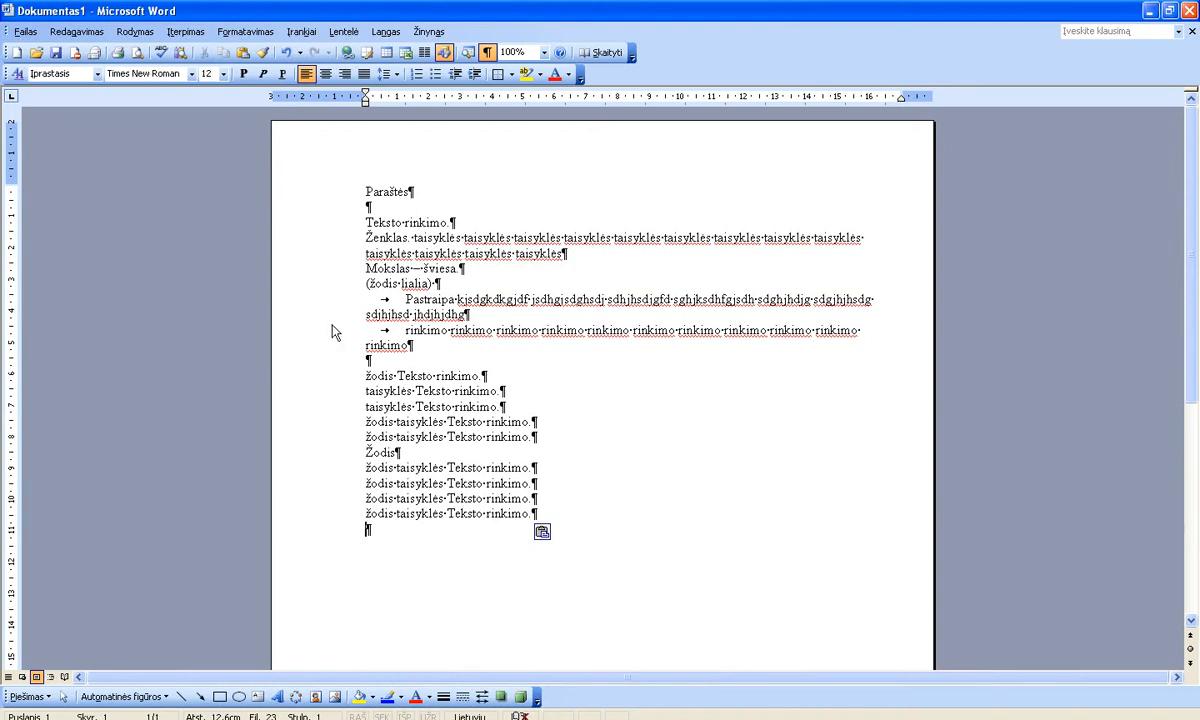
Create a new blank document and paste the copied line "žodis taisyklės Teksto rinkimo." into it three times.
click(17, 53)
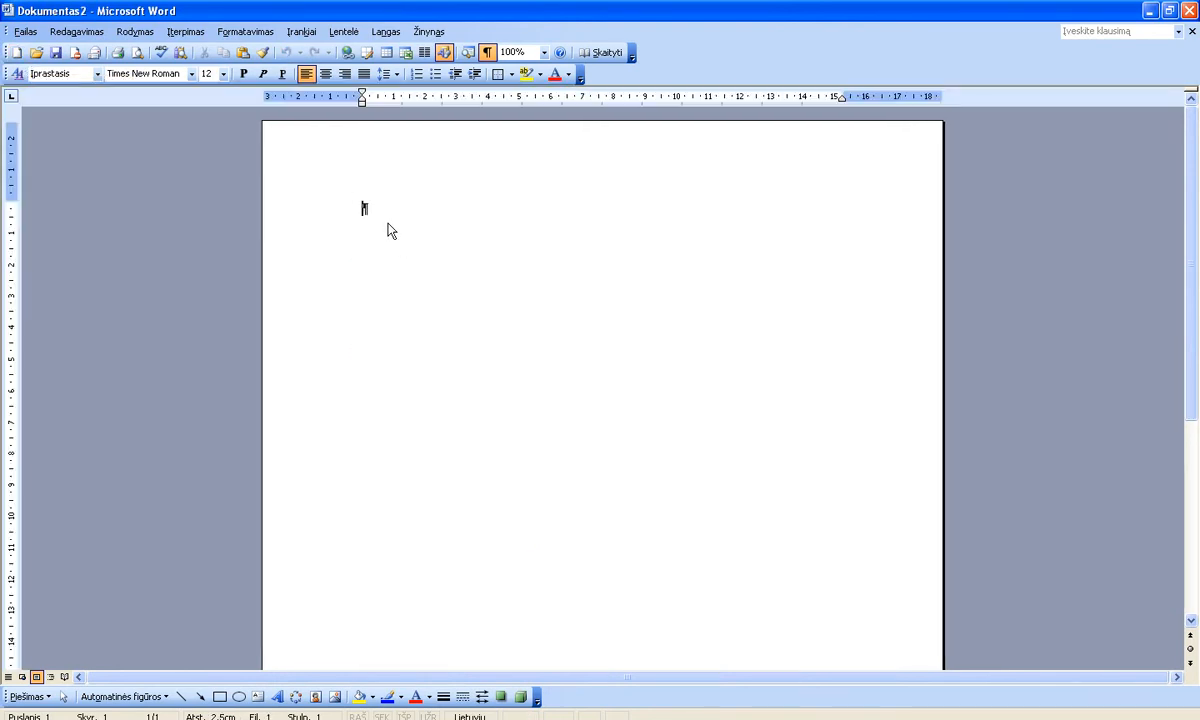
click(246, 58)
click(246, 58)
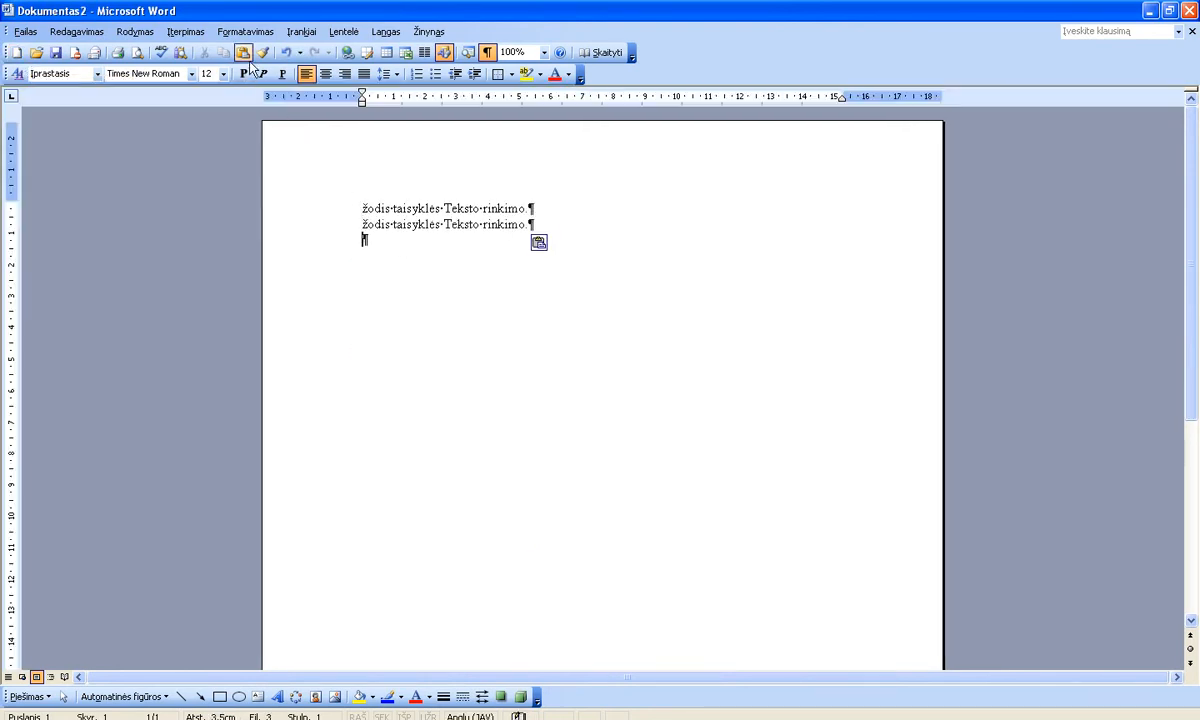
click(246, 58)
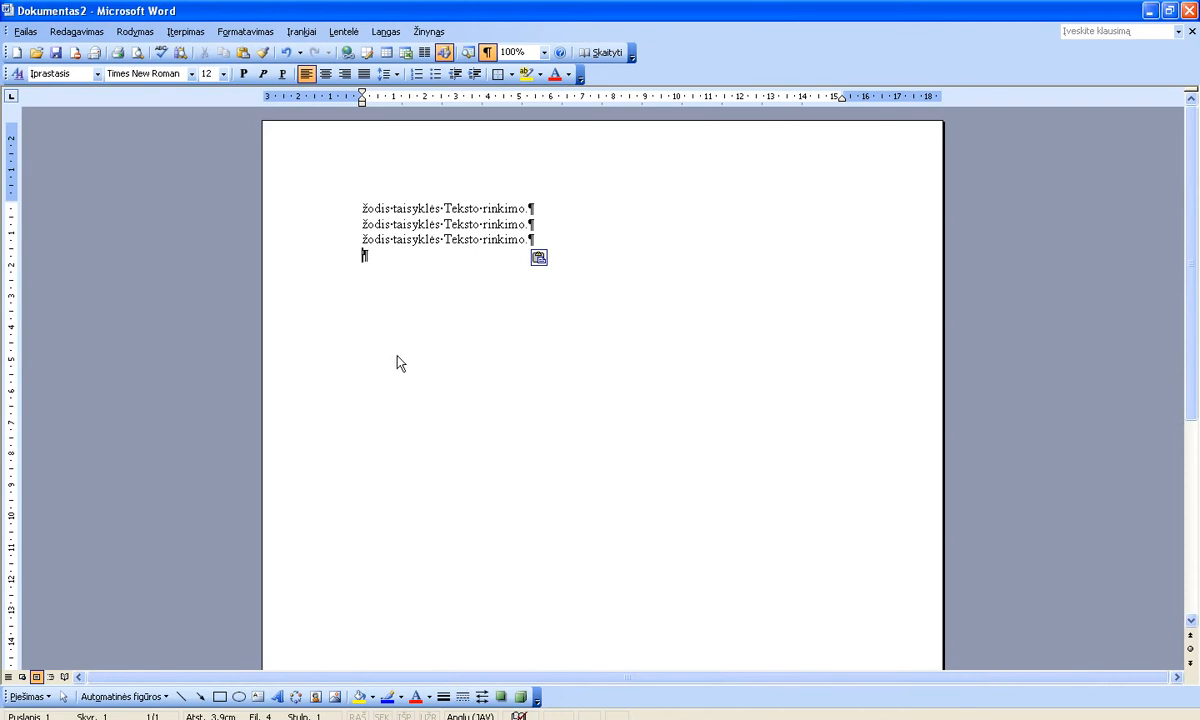
Create another new blank document and switch back to Dokumentas1.
click(33, 38)
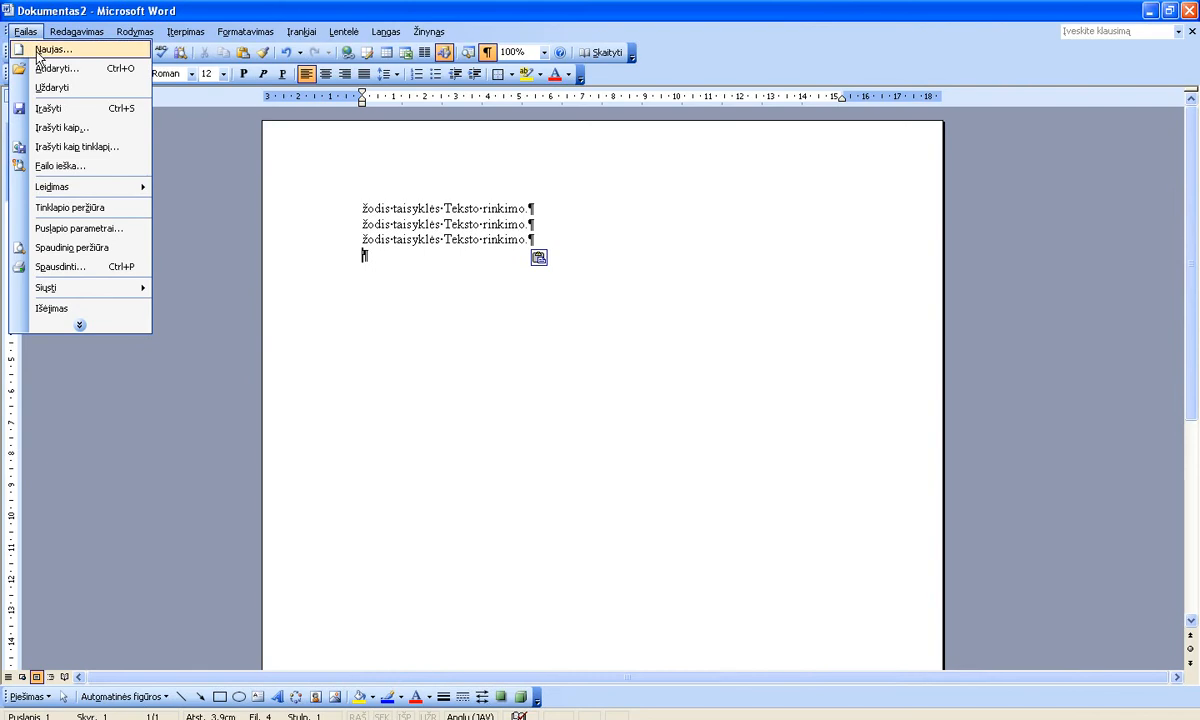
click(40, 49)
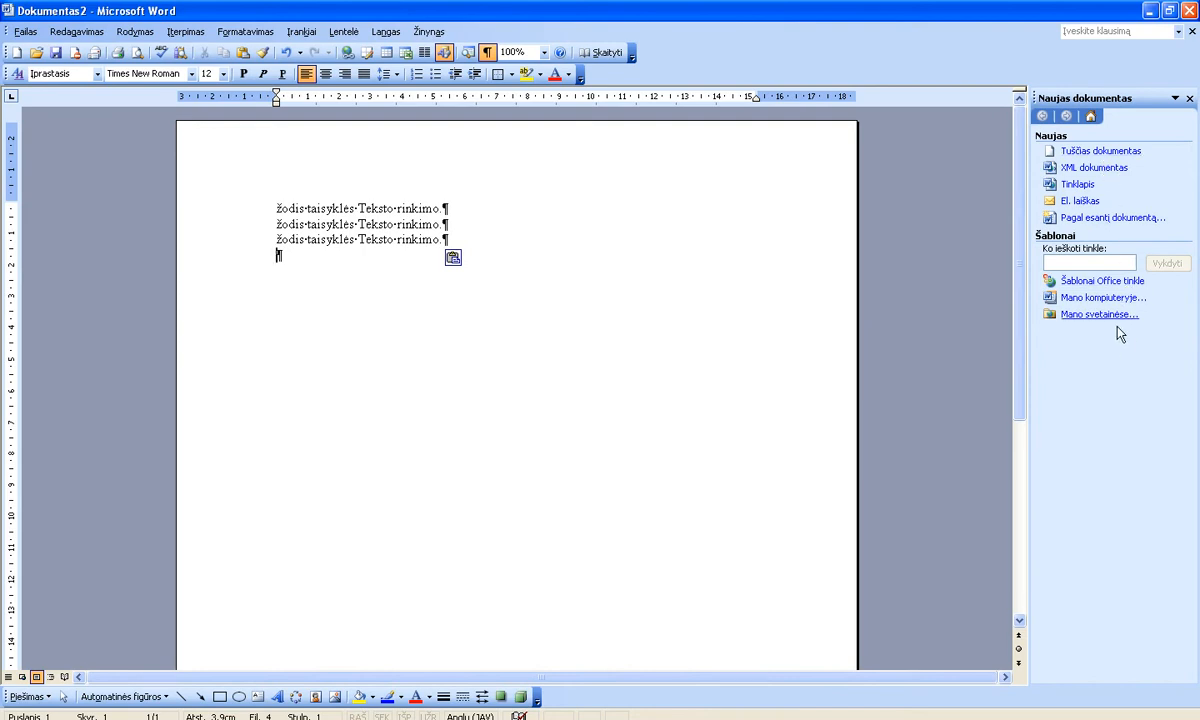
click(1104, 158)
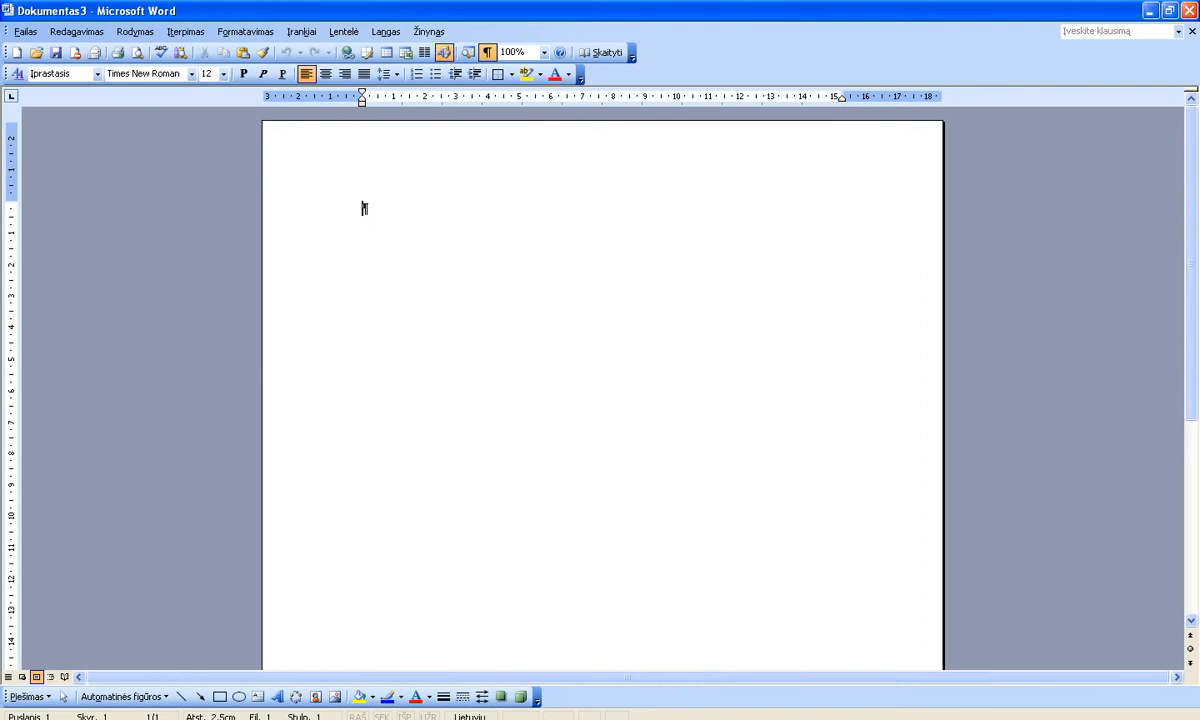
click(488, 719)
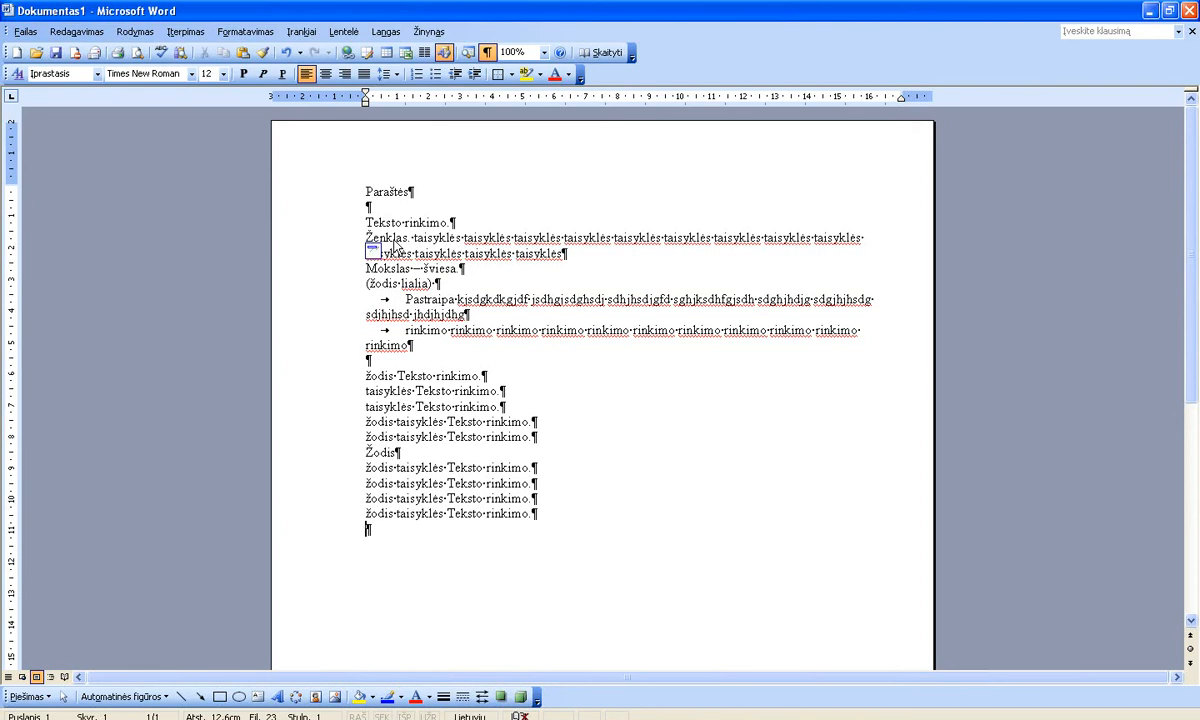
Format the word "Teksto" in the line "Teksto rinkimo." near the document's beginning as Arial, size 26.
double_click(374, 222)
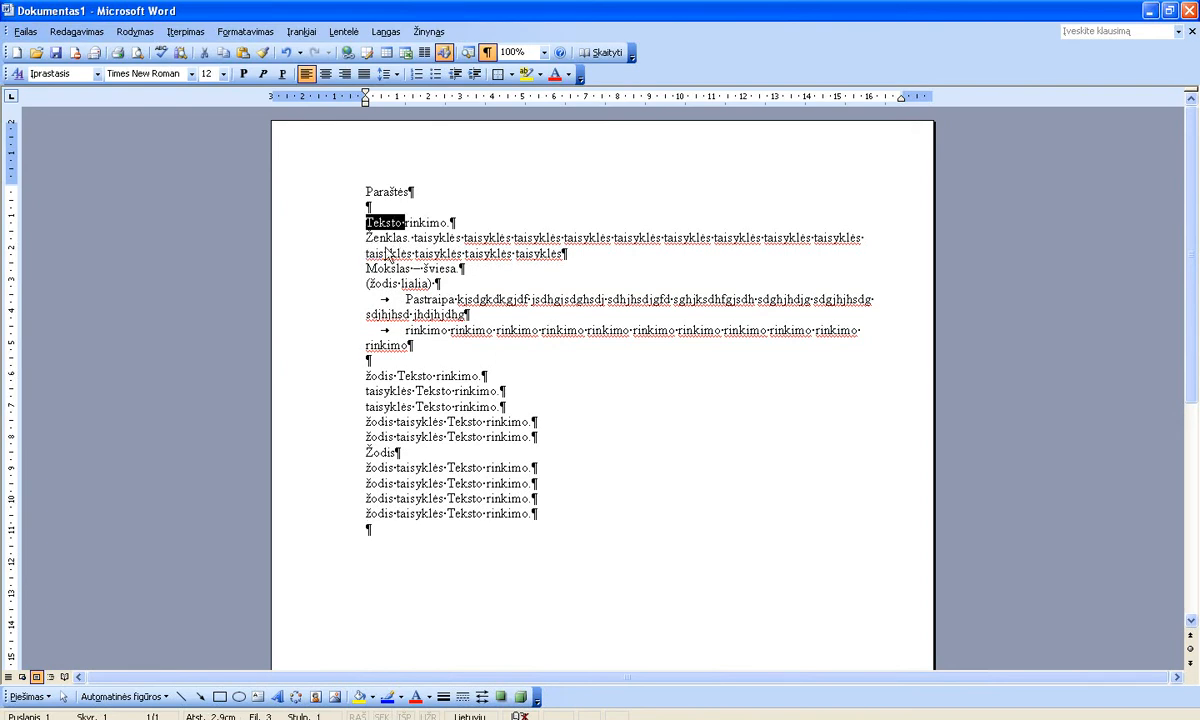
click(191, 73)
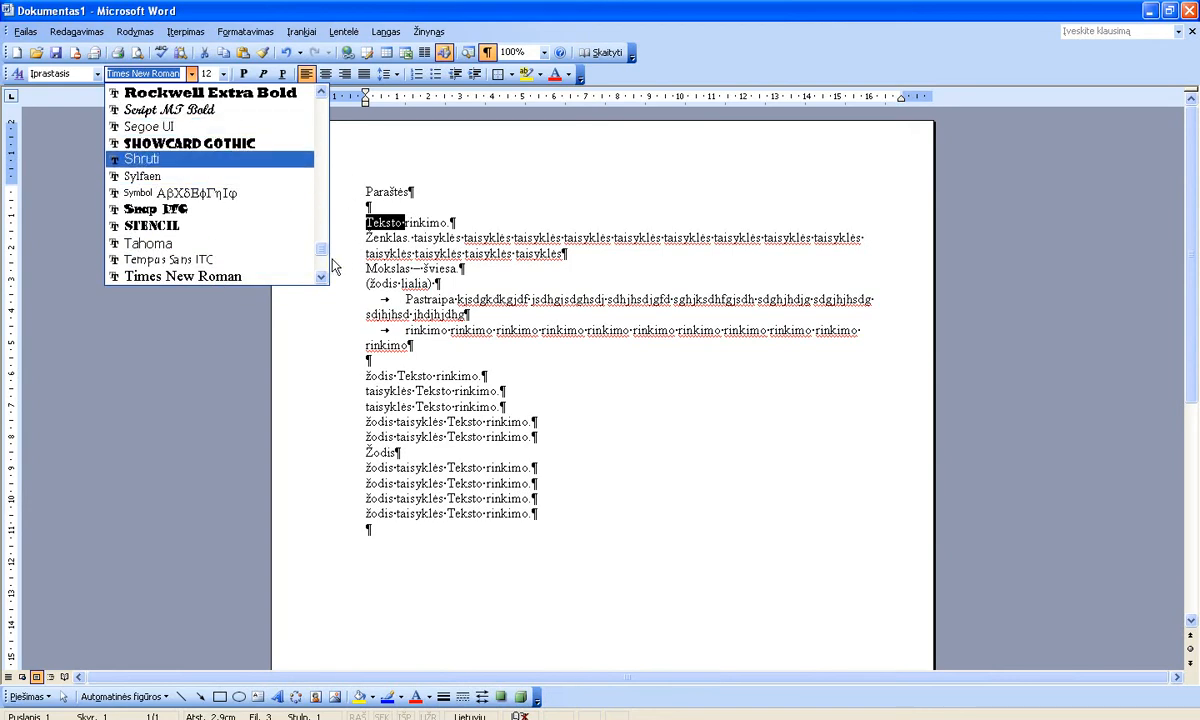
drag(321, 250, 328, 118)
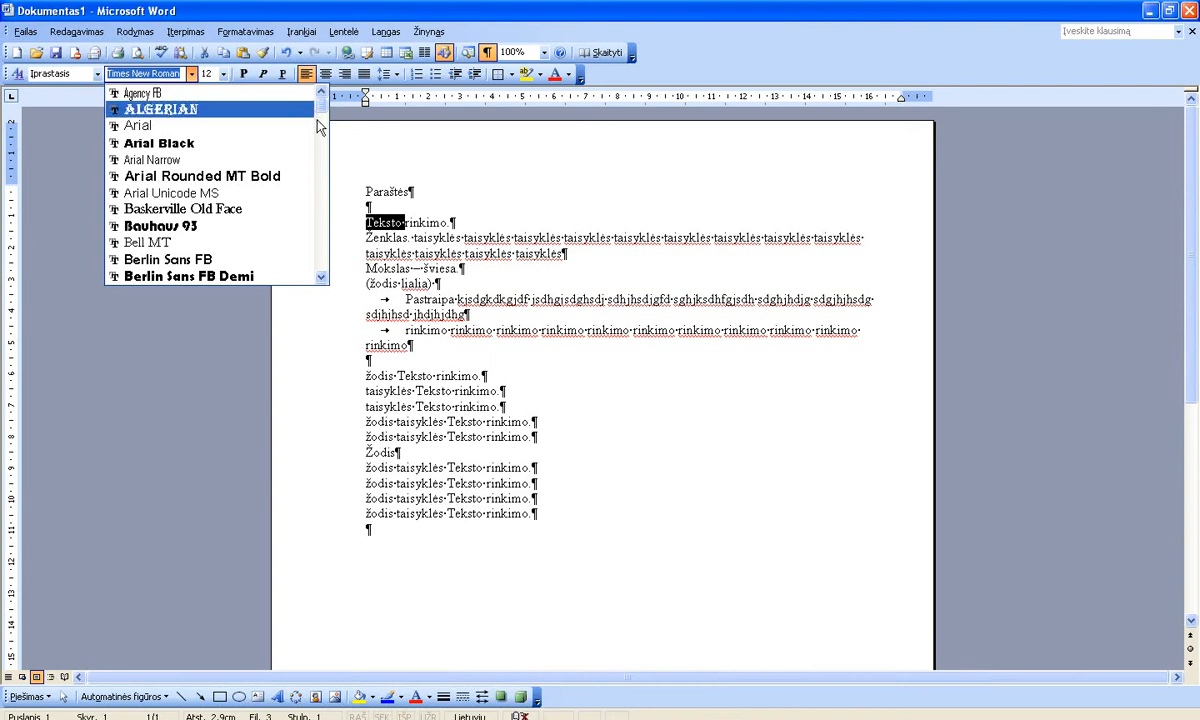
click(305, 135)
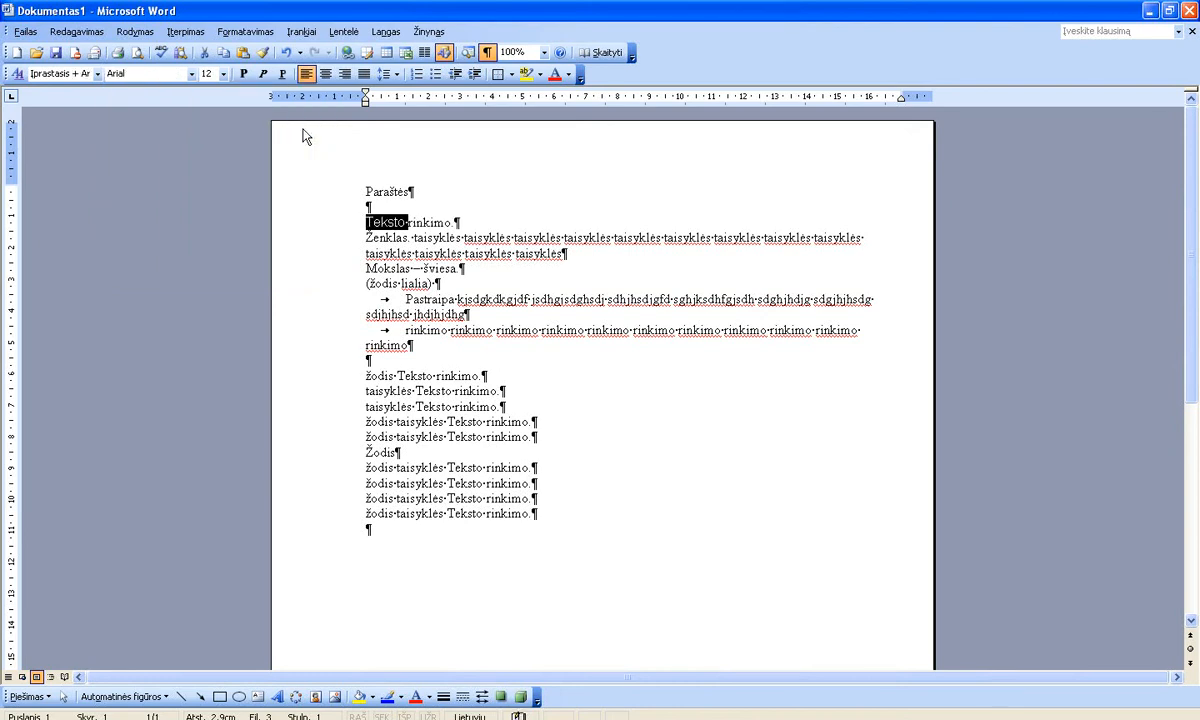
click(223, 74)
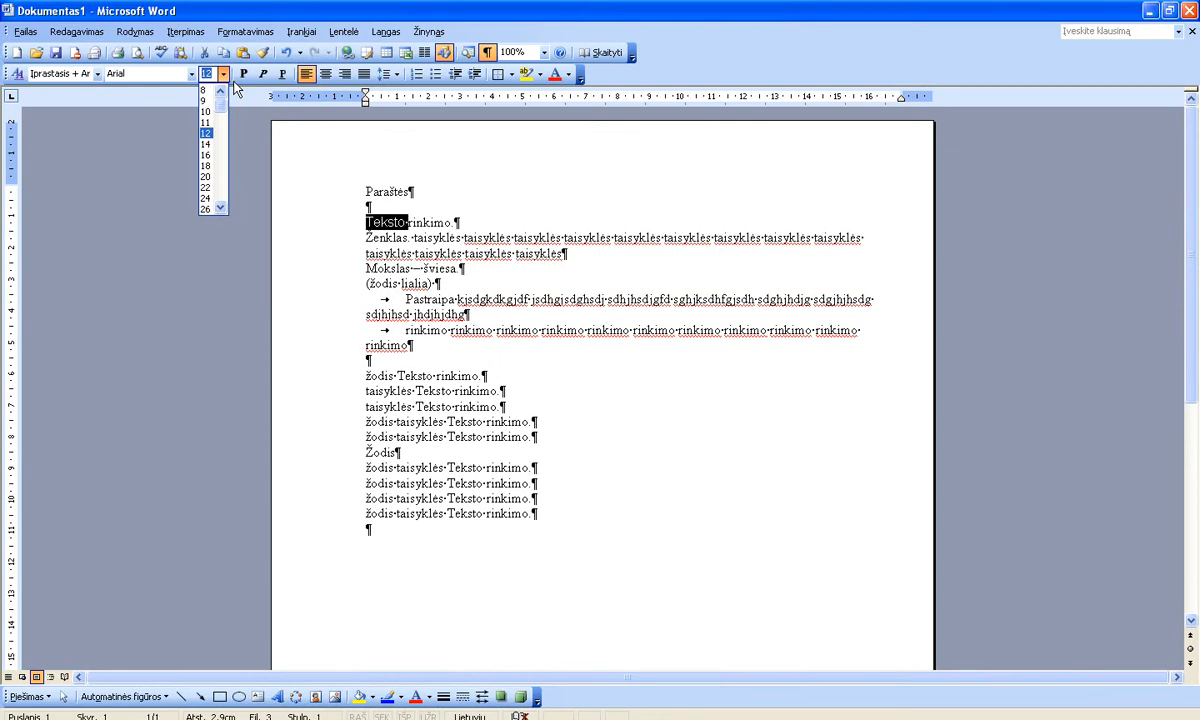
click(204, 207)
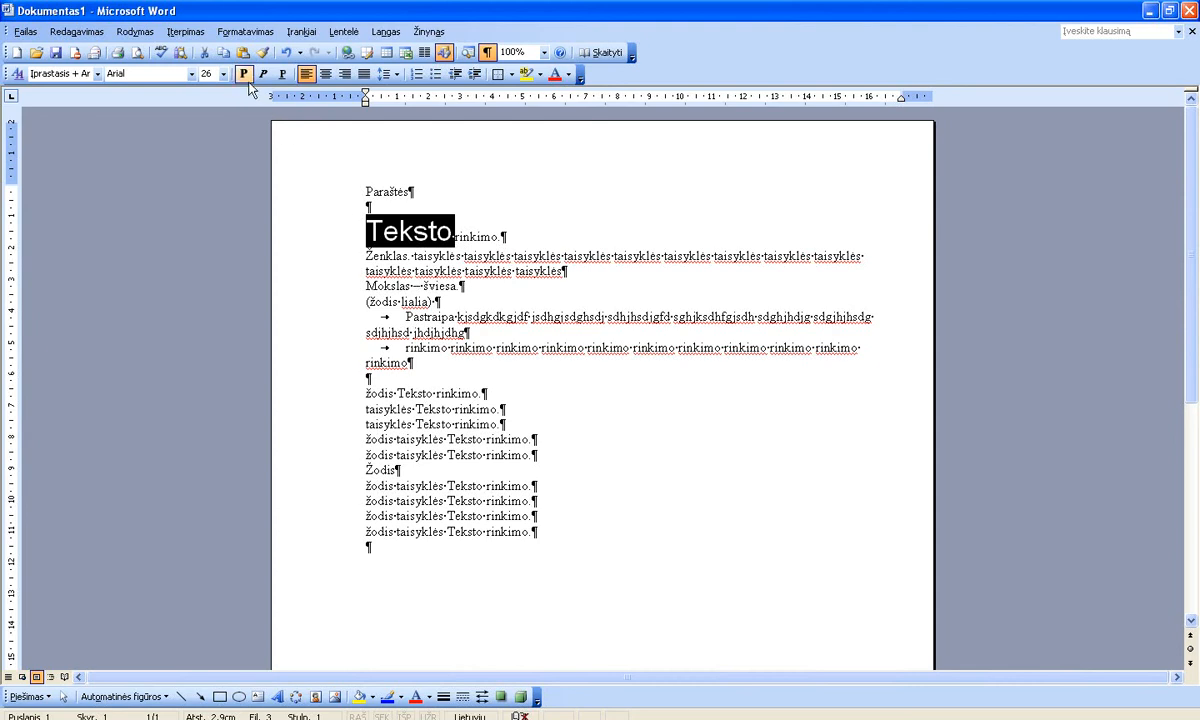
Try bold and italic in turn on the enlarged word "Teksto", removing each one again.
click(245, 77)
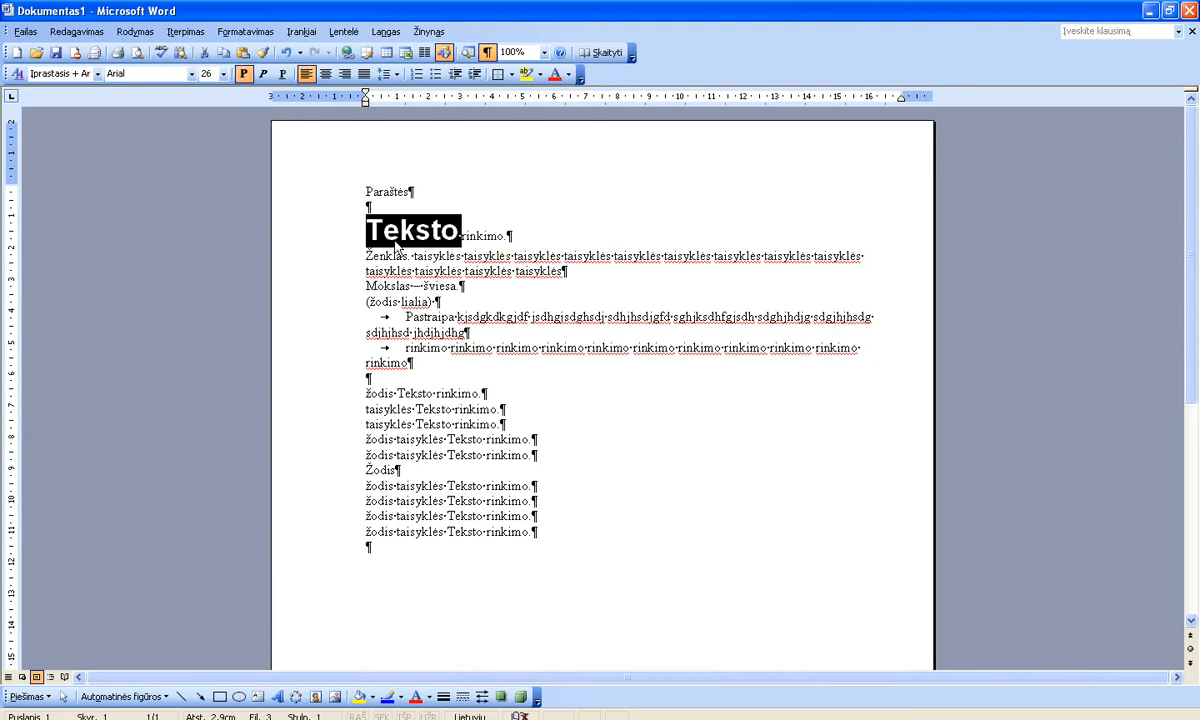
click(248, 76)
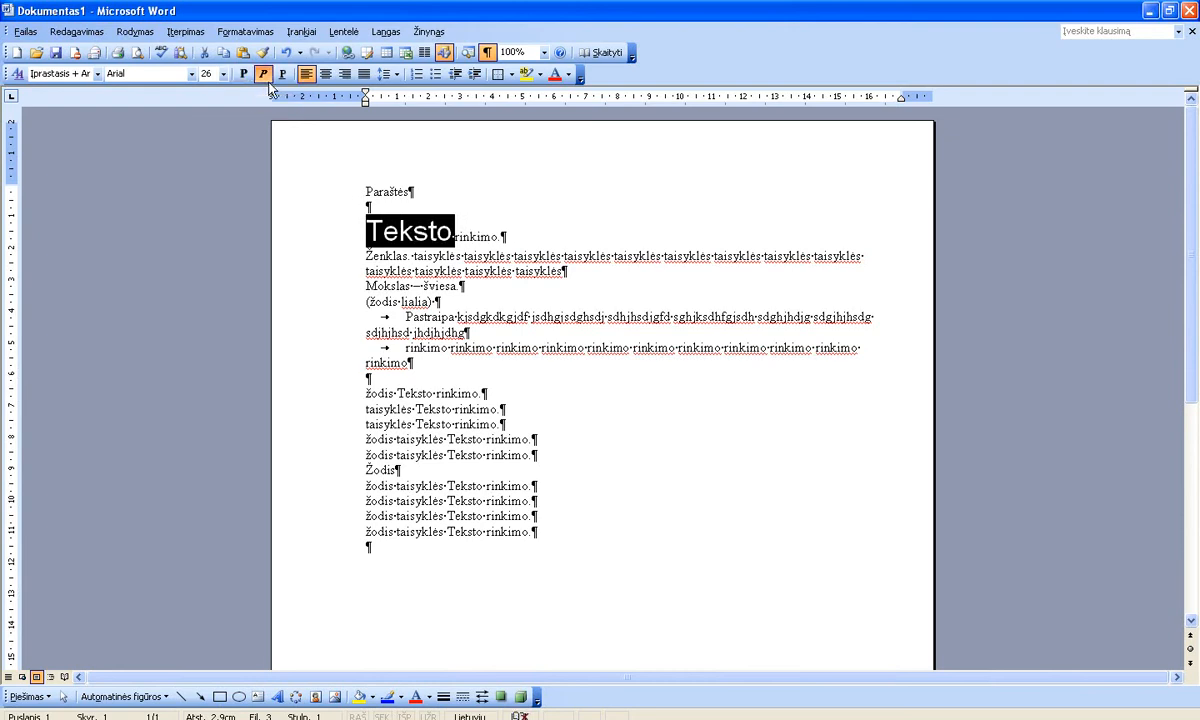
click(264, 77)
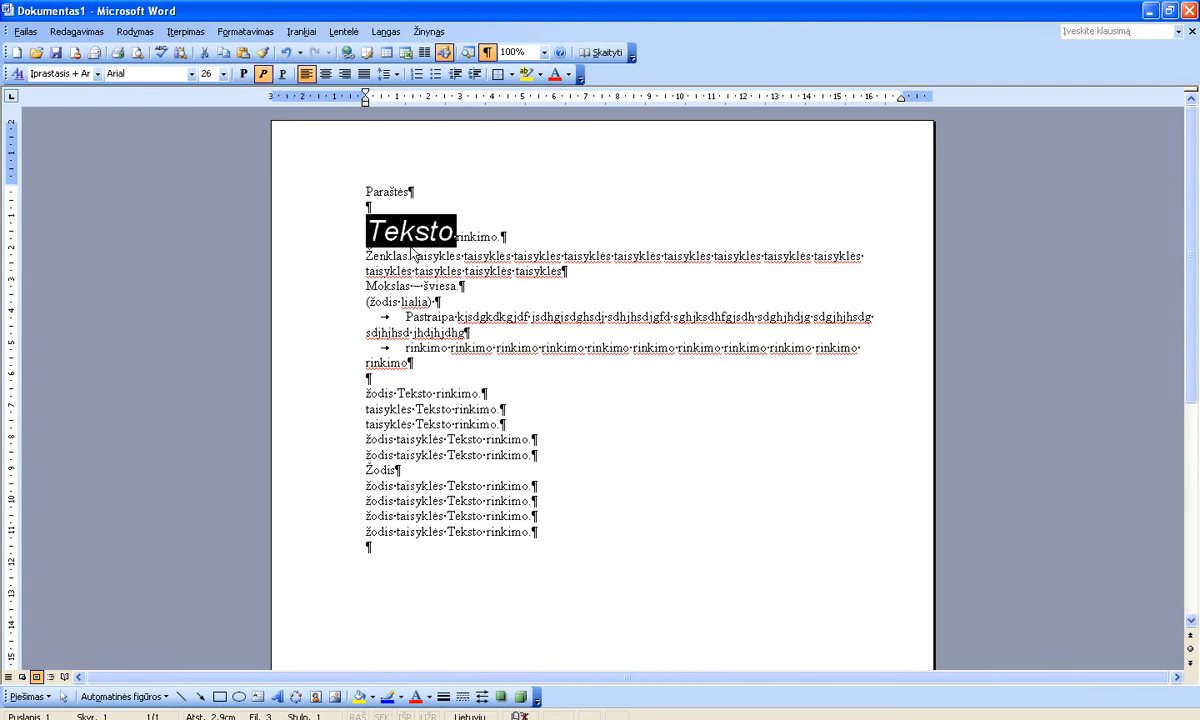
click(263, 74)
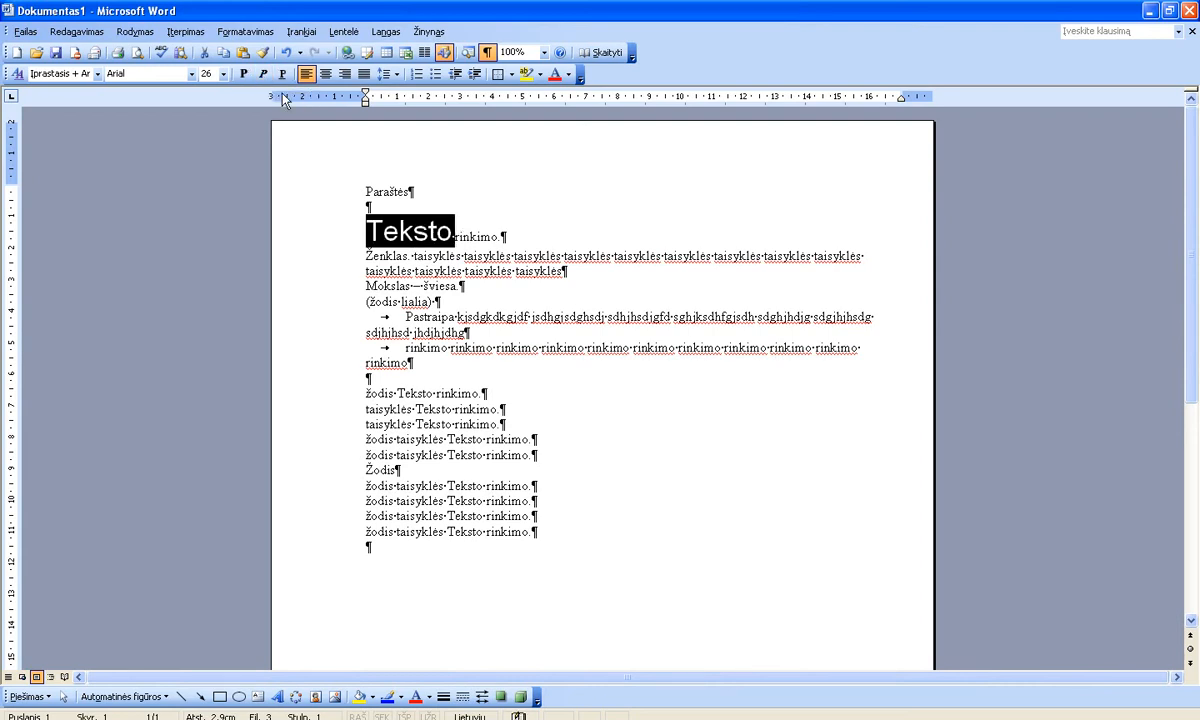
Underline the enlarged Arial word "Teksto" and deselect it.
click(282, 74)
click(466, 252)
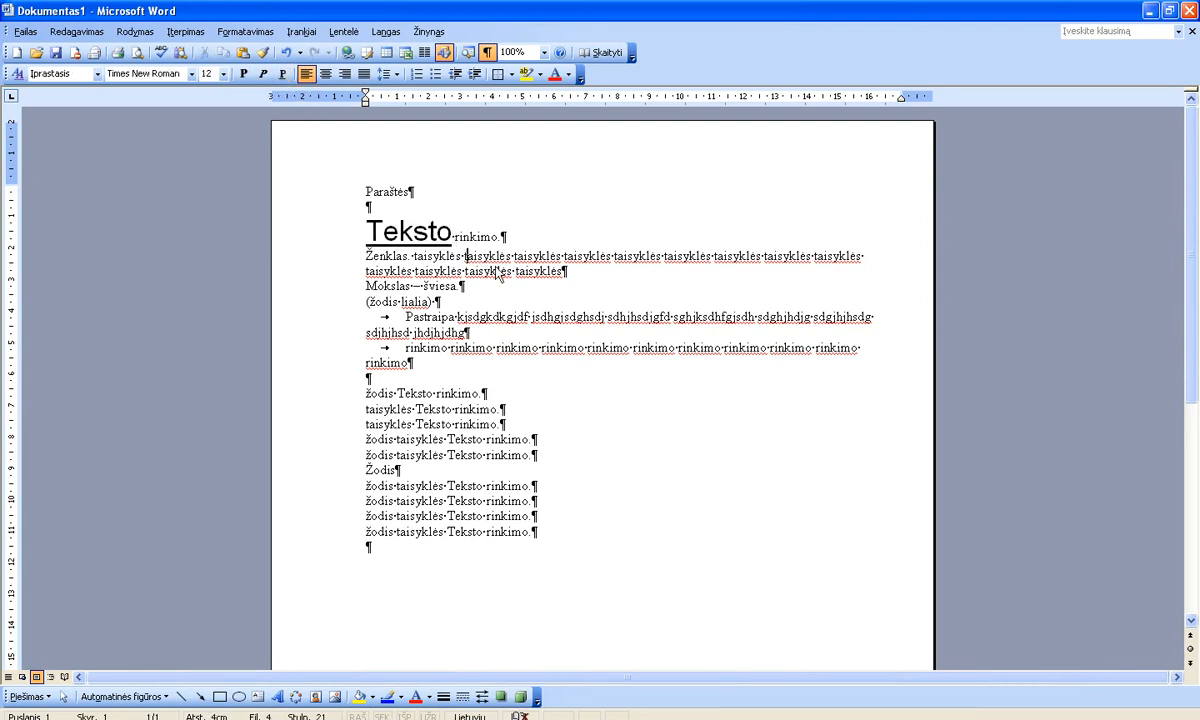
Set the word "Teksto" in the first line below "Žodis" to font size 26.
triple_click(476, 488)
click(470, 487)
double_click(475, 490)
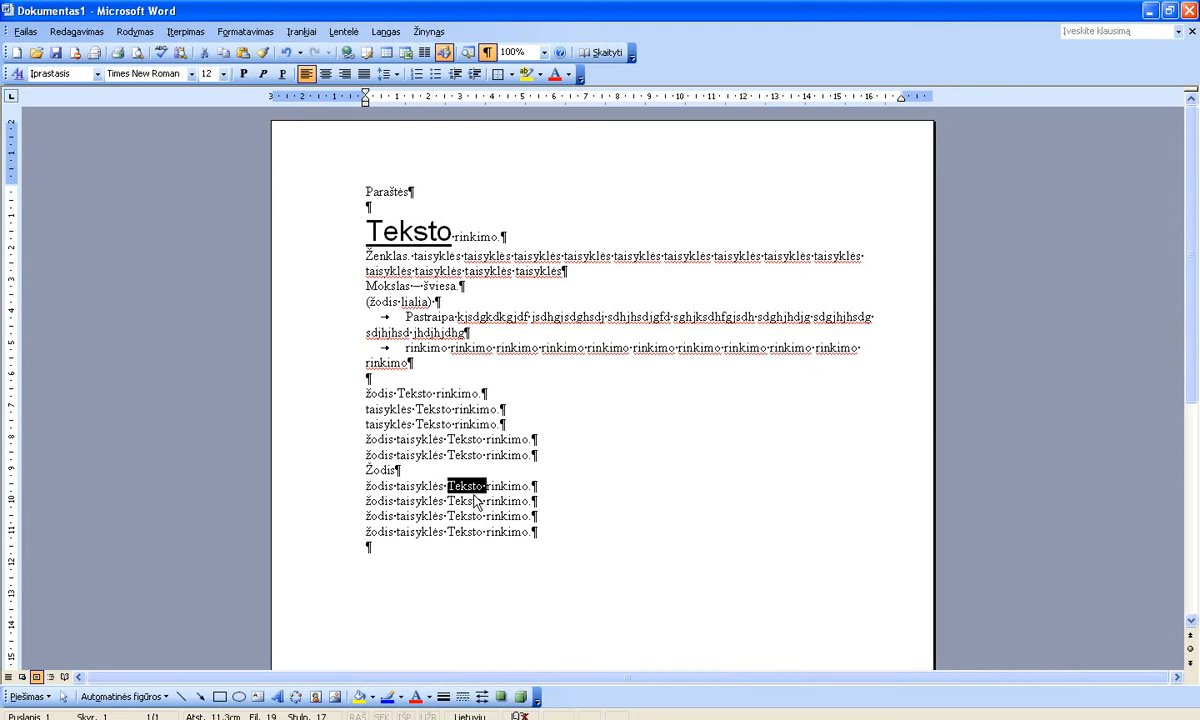
click(223, 74)
click(209, 209)
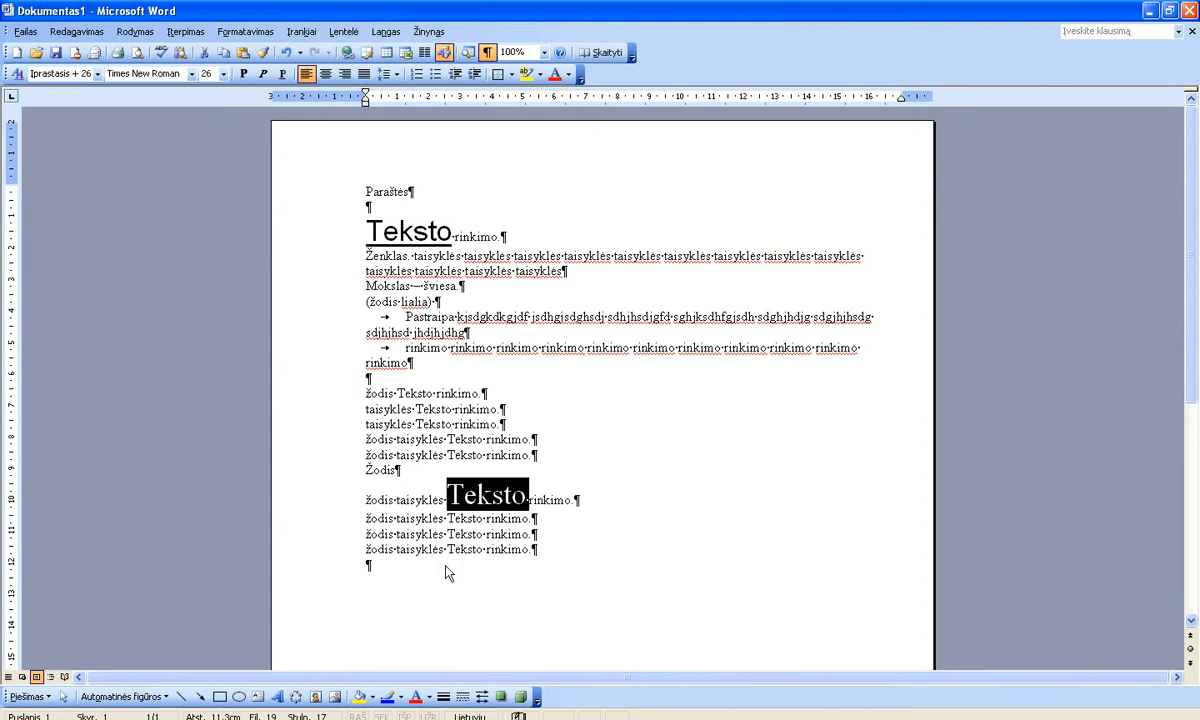
Format the word "Teksto" in the second line below "Žodis" as Arial, size 26.
double_click(466, 519)
click(193, 76)
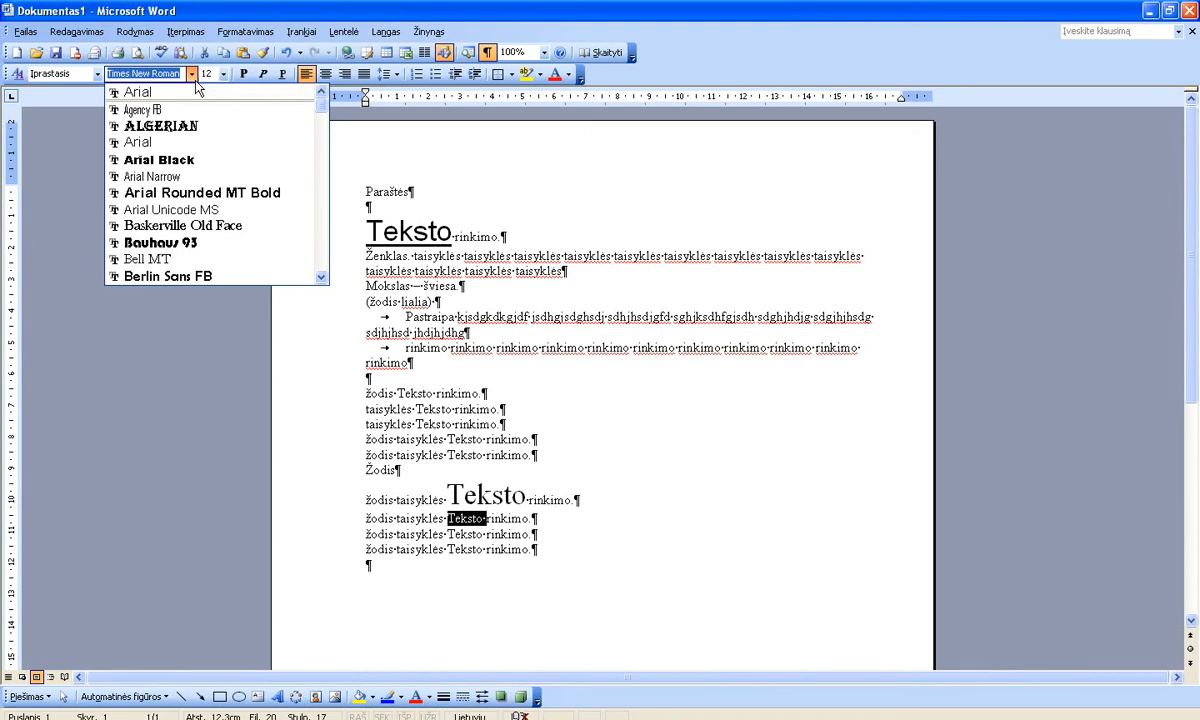
click(184, 93)
click(223, 74)
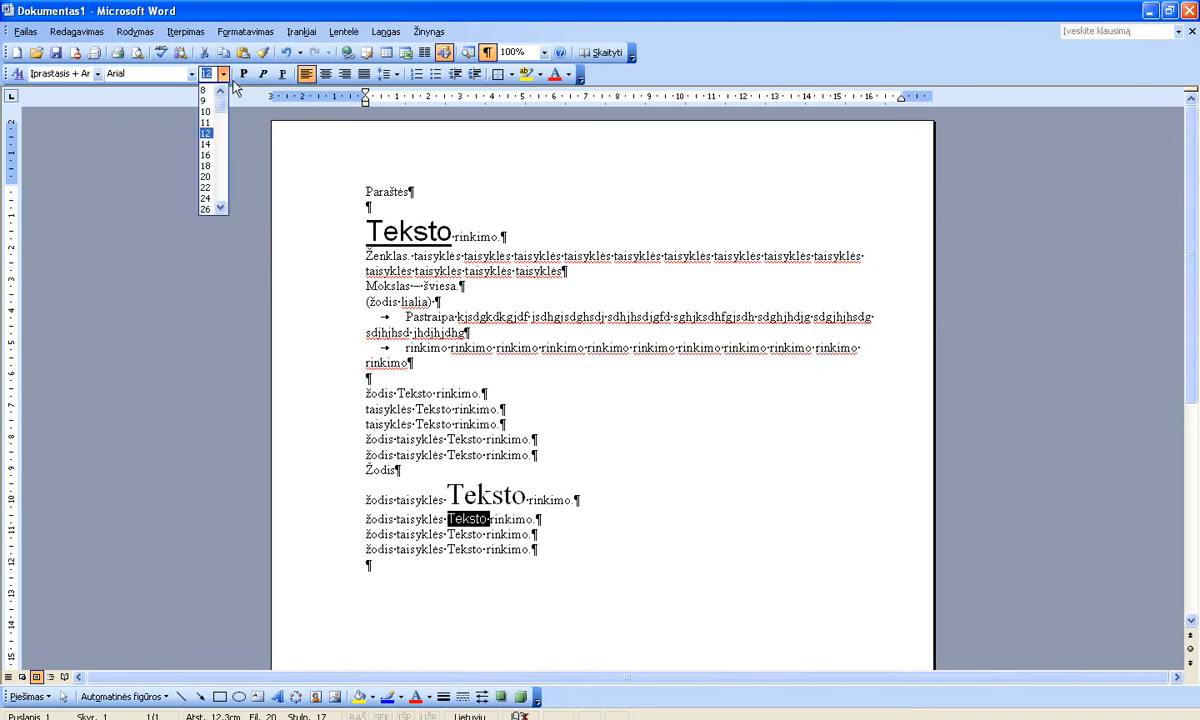
click(204, 205)
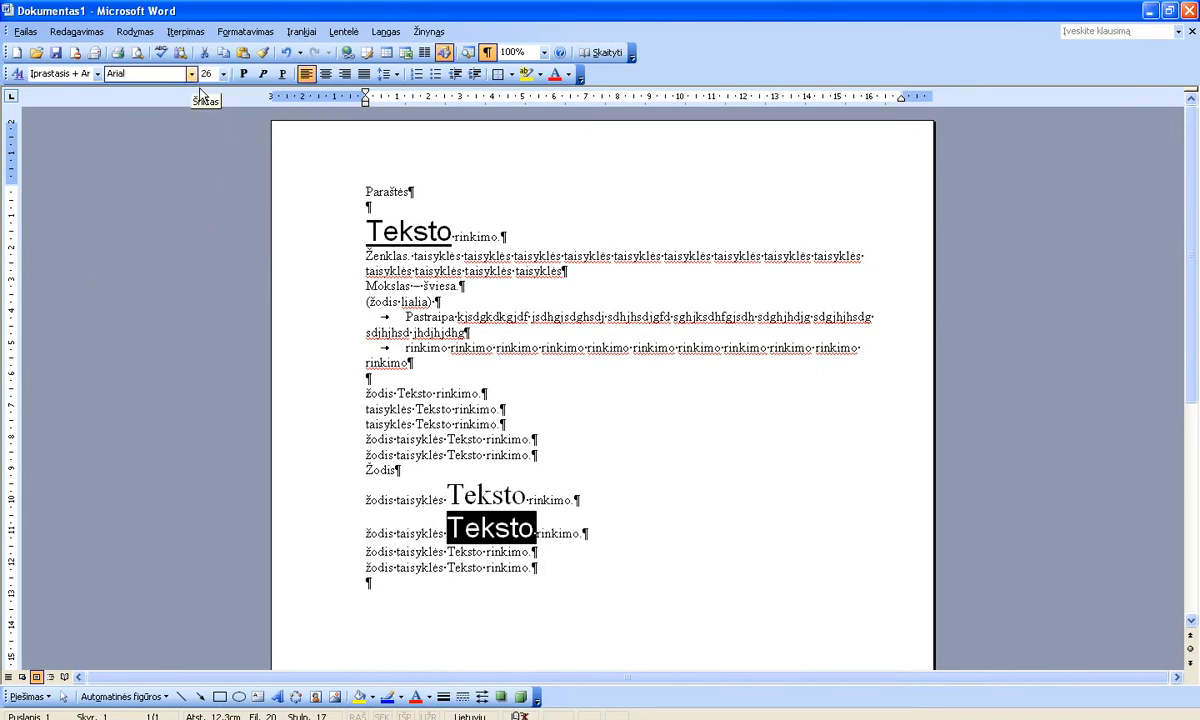
Format the word "Teksto" in the third line below "Žodis" as Courier New, size 26.
double_click(466, 552)
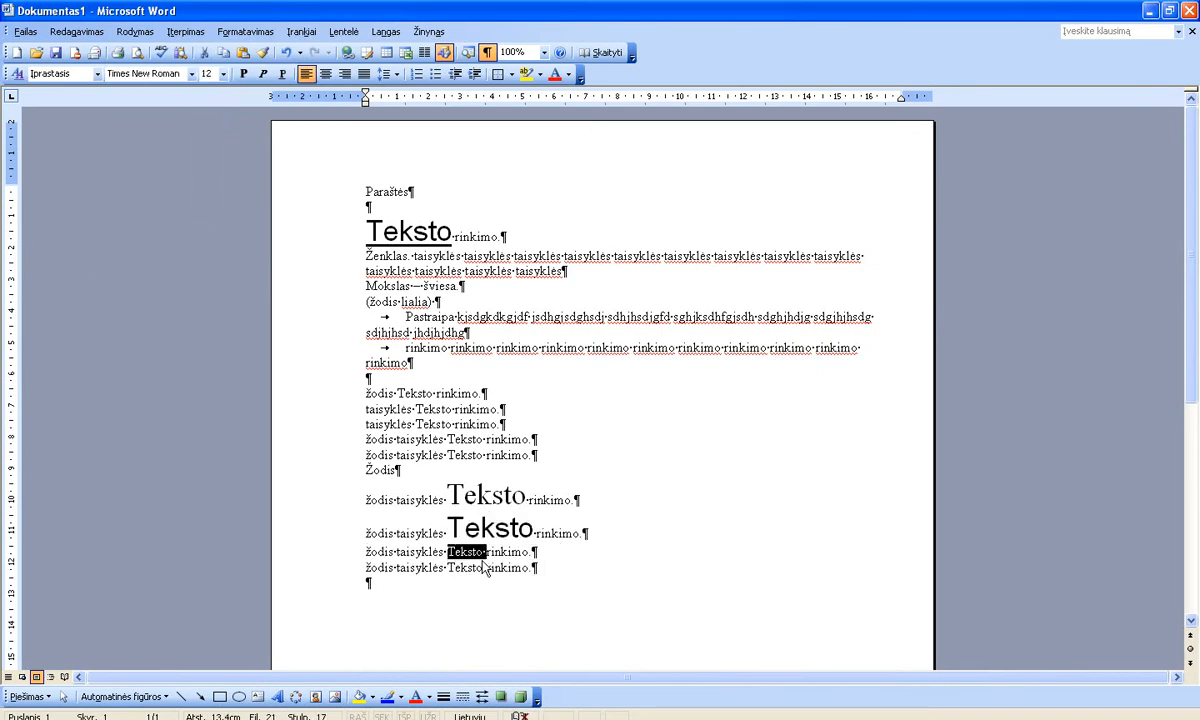
click(192, 75)
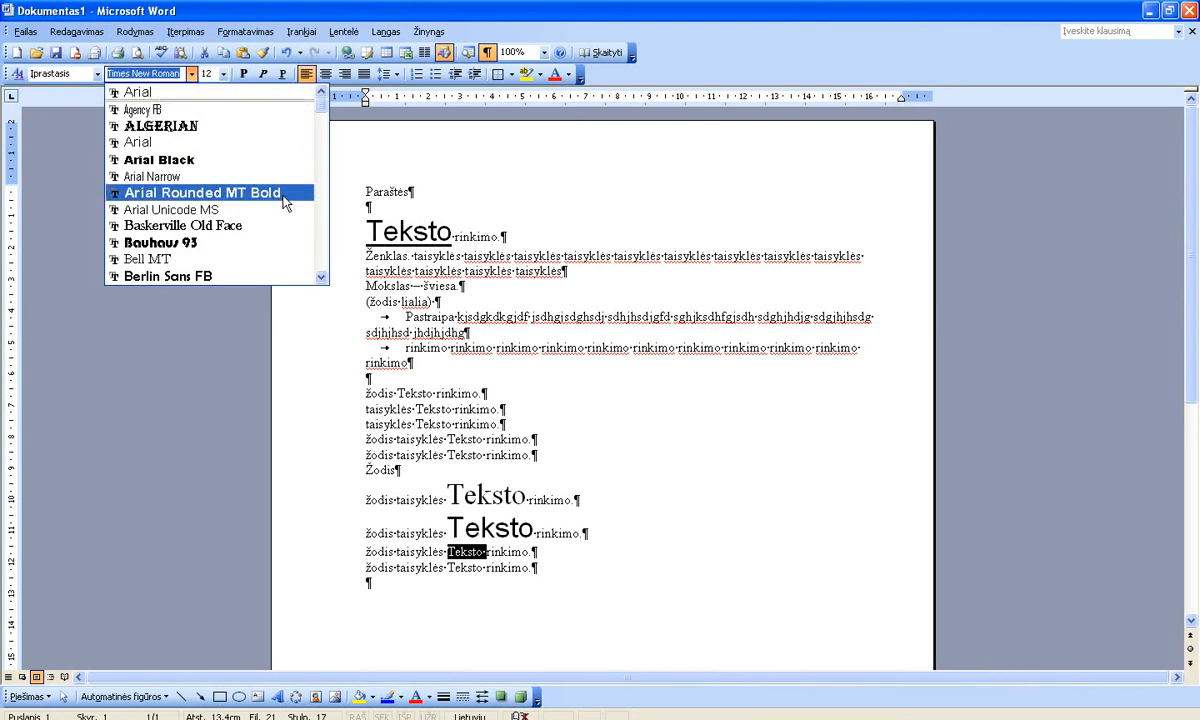
scroll(327, 284, down, 4)
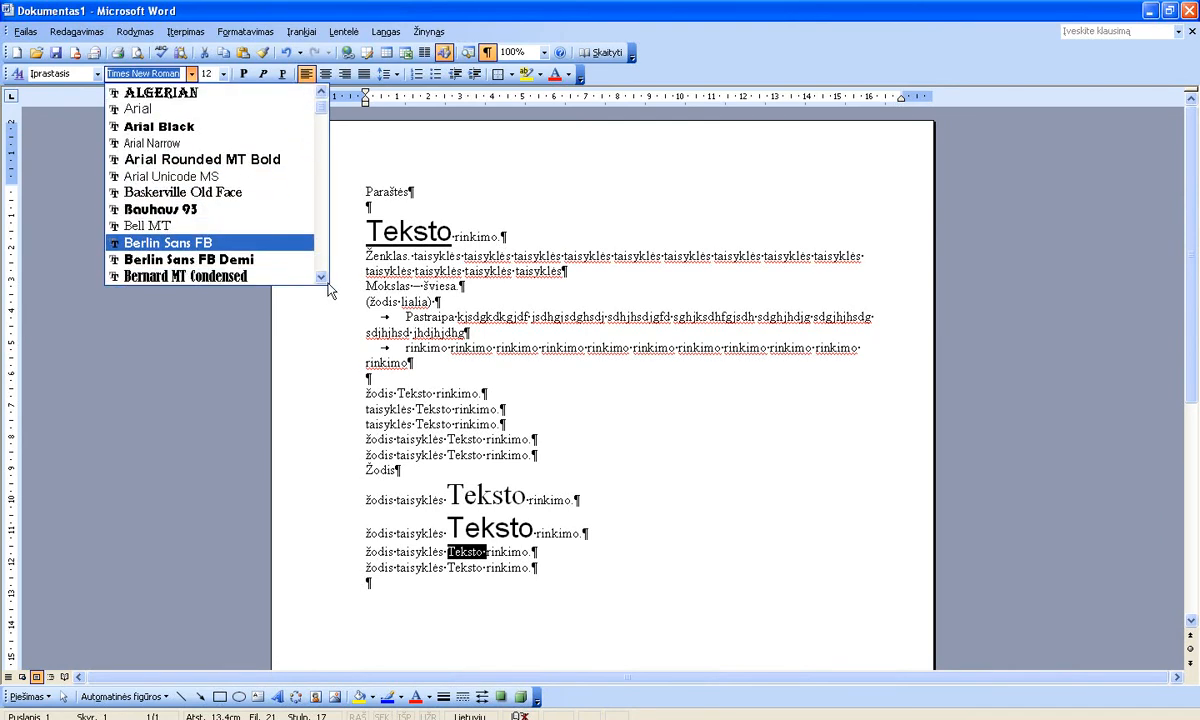
scroll(327, 284, down, 3)
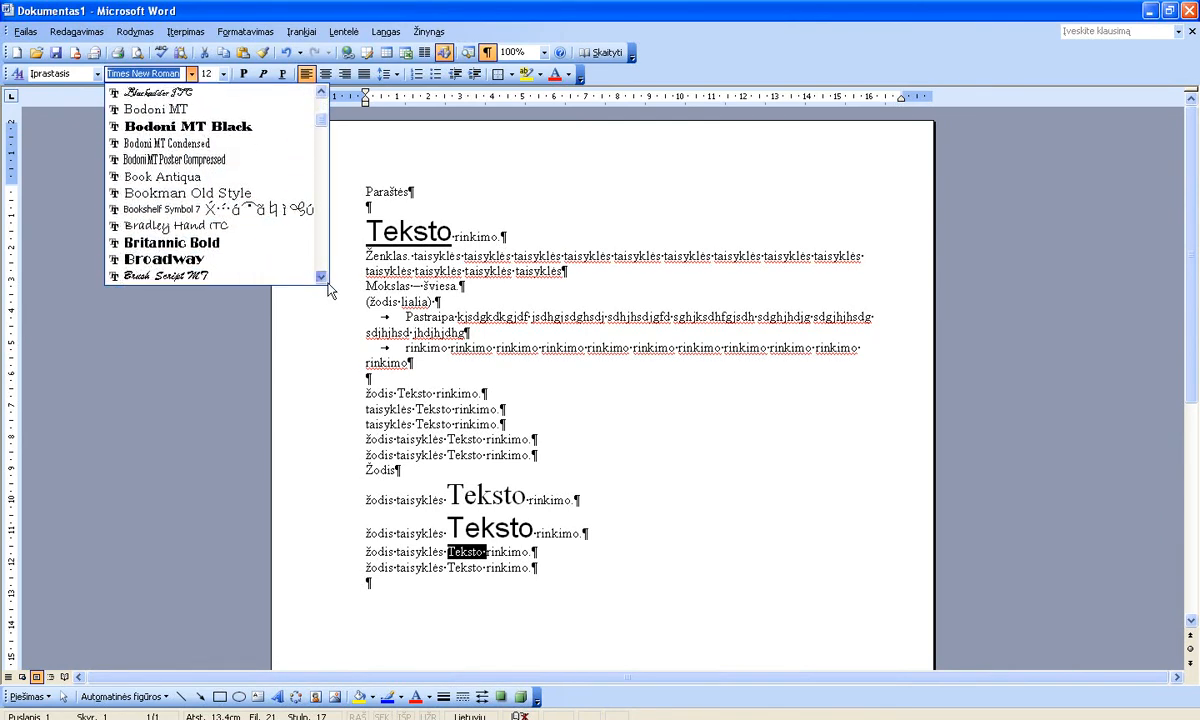
scroll(327, 284, down, 3)
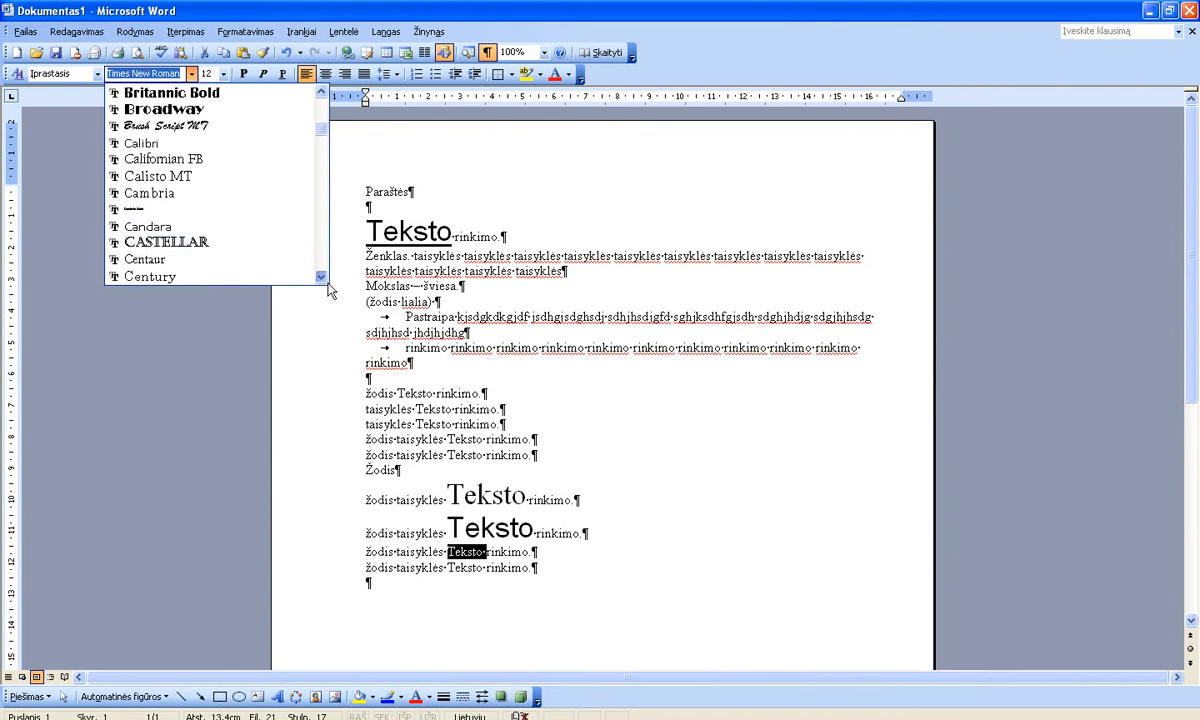
scroll(327, 284, down, 3)
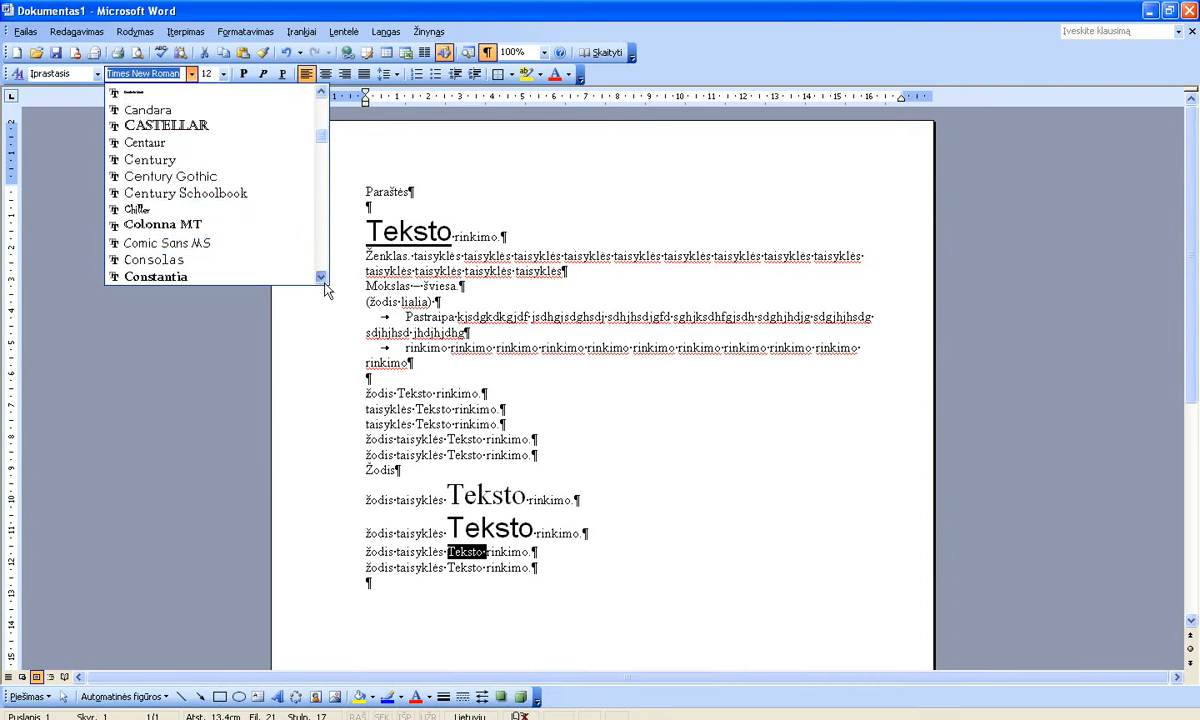
scroll(327, 284, down, 3)
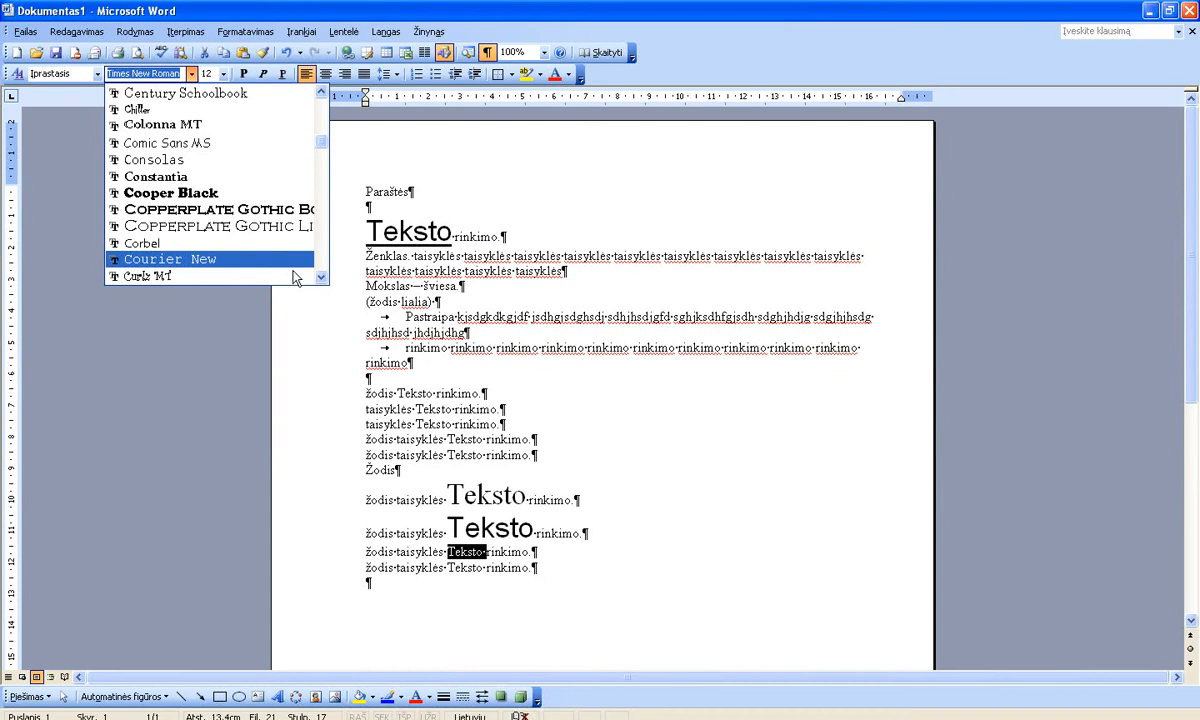
click(293, 266)
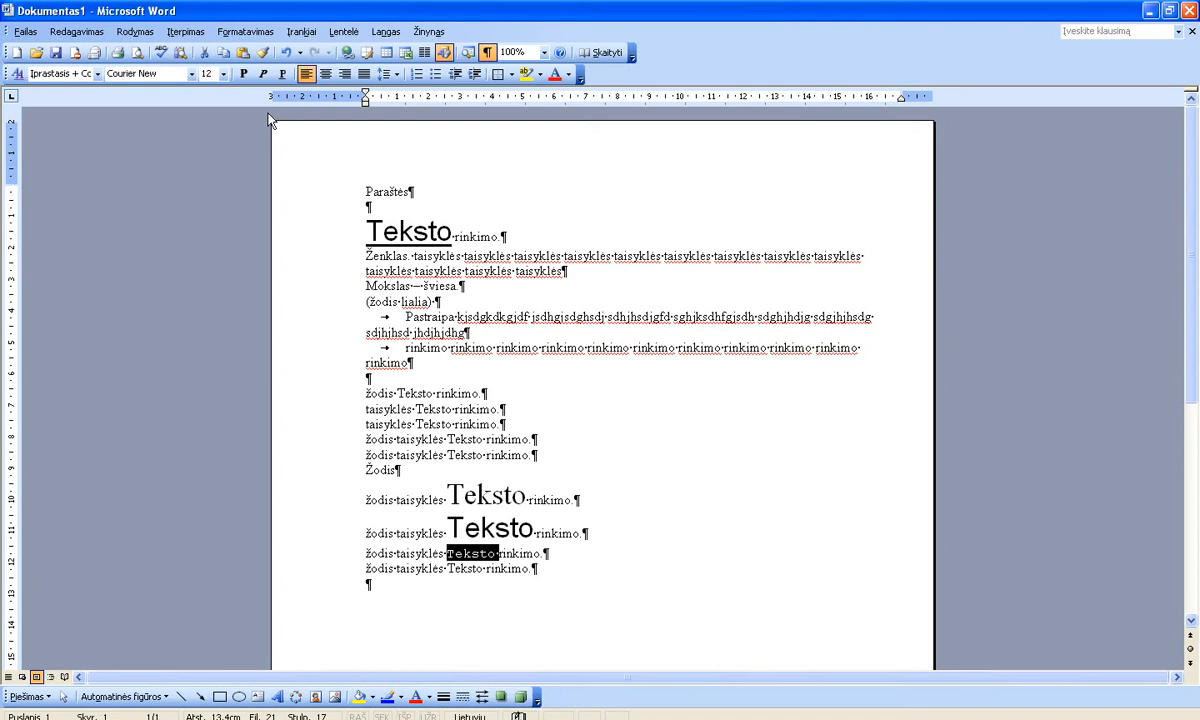
click(224, 75)
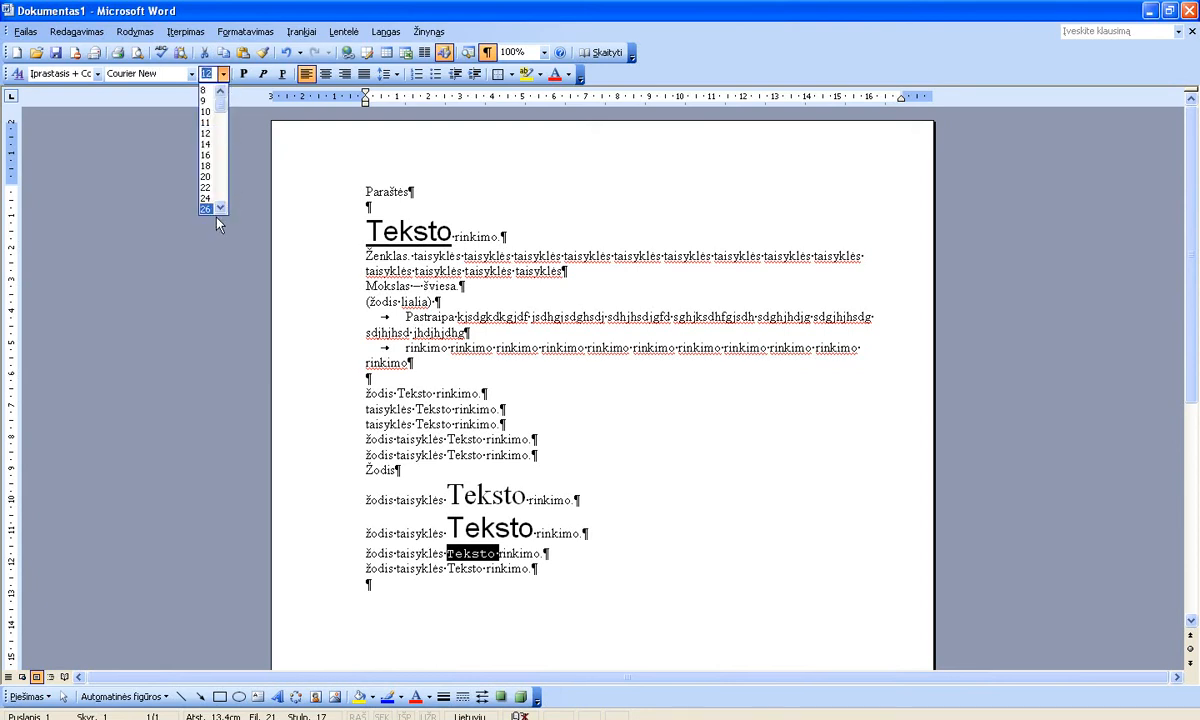
click(202, 203)
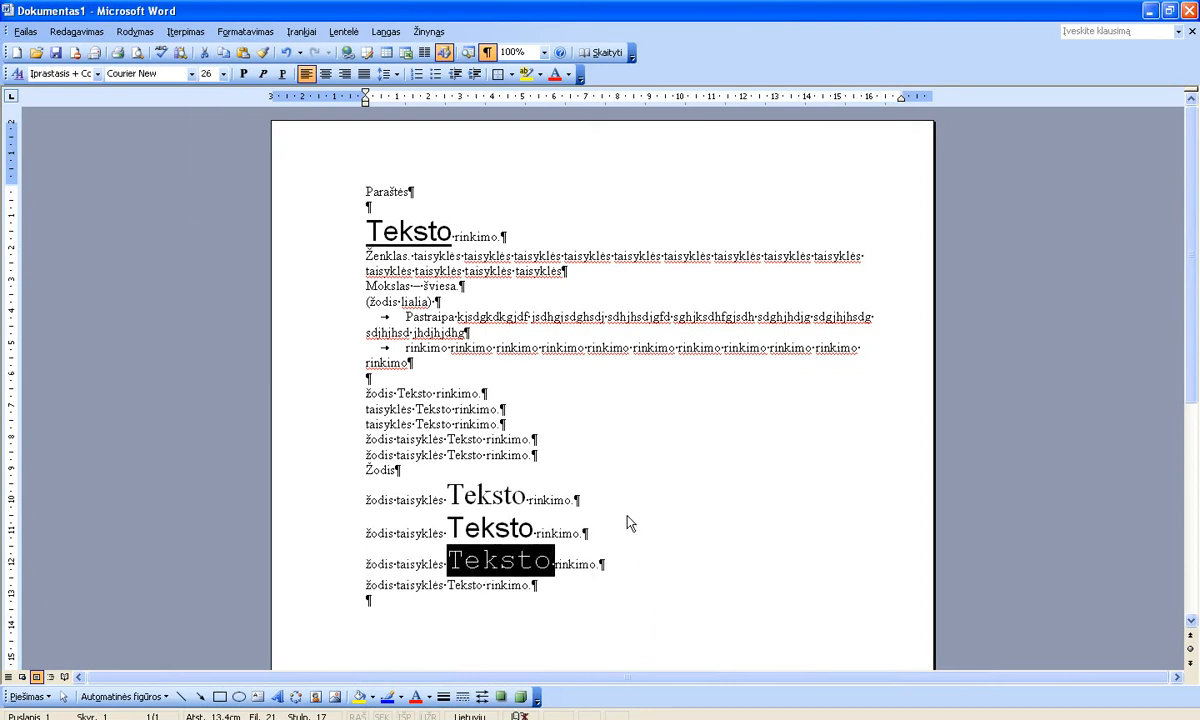
Enlarge the view to 200% and select the letters "t" and "o" in turn in the Times New Roman "Teksto" to compare their widths.
click(544, 52)
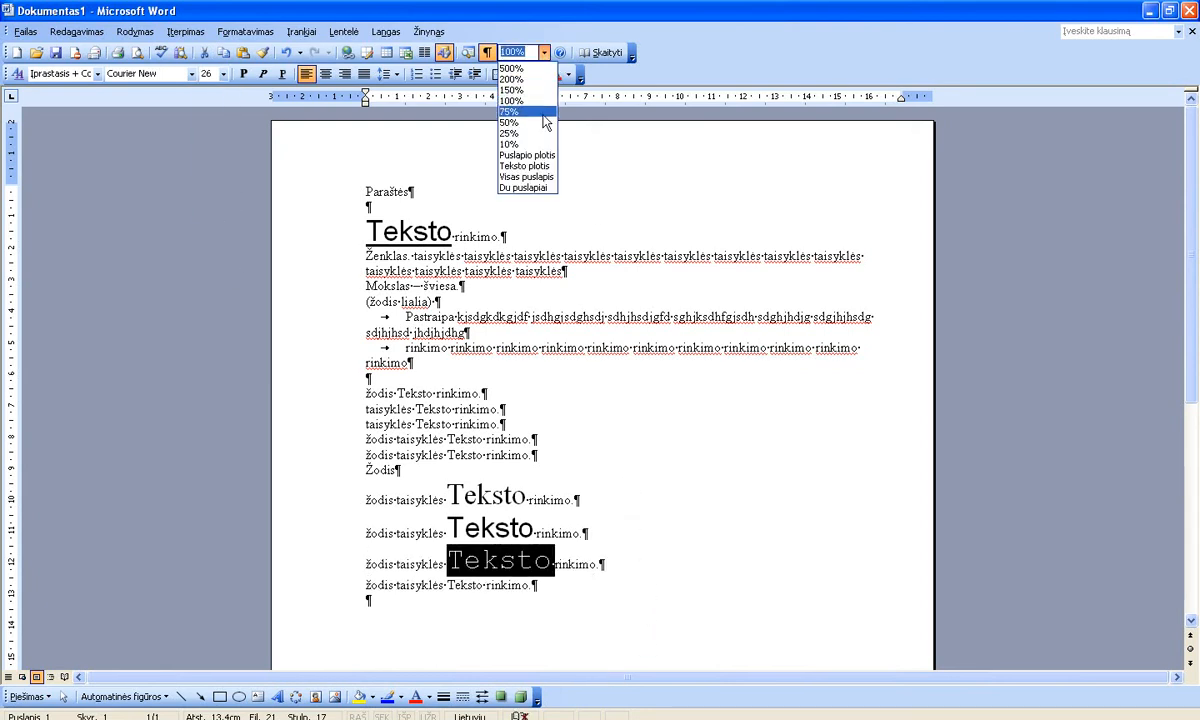
click(525, 82)
scroll(505, 240, up, 2)
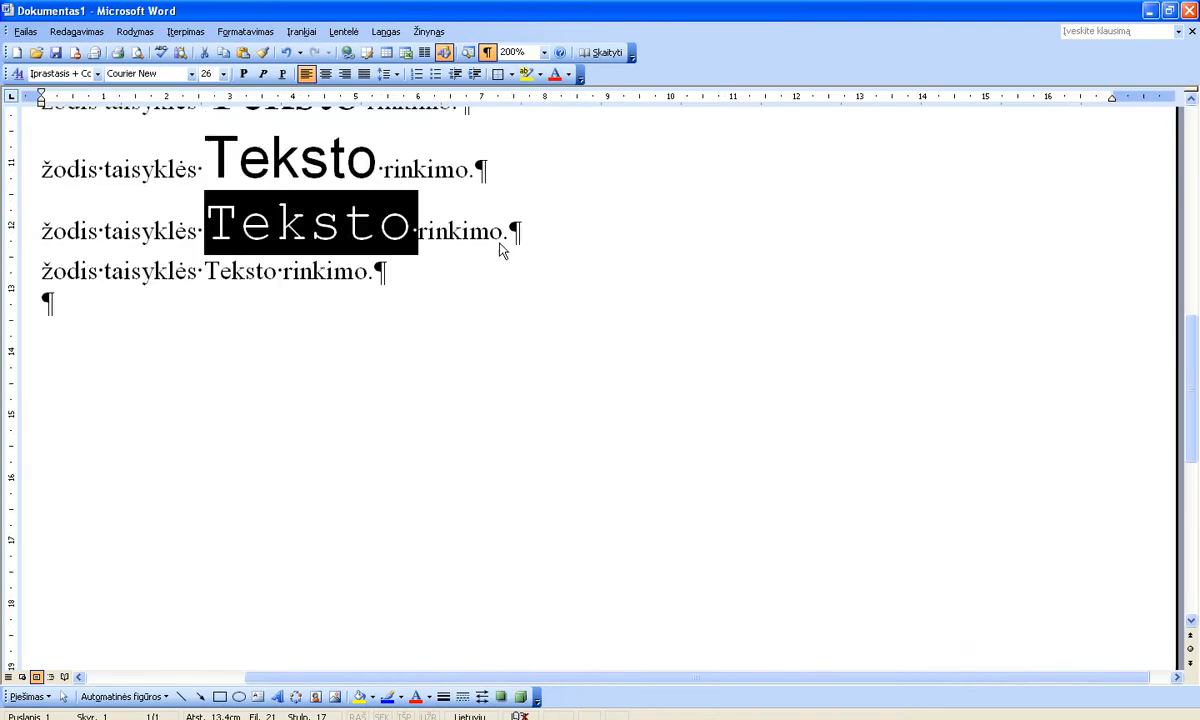
click(248, 165)
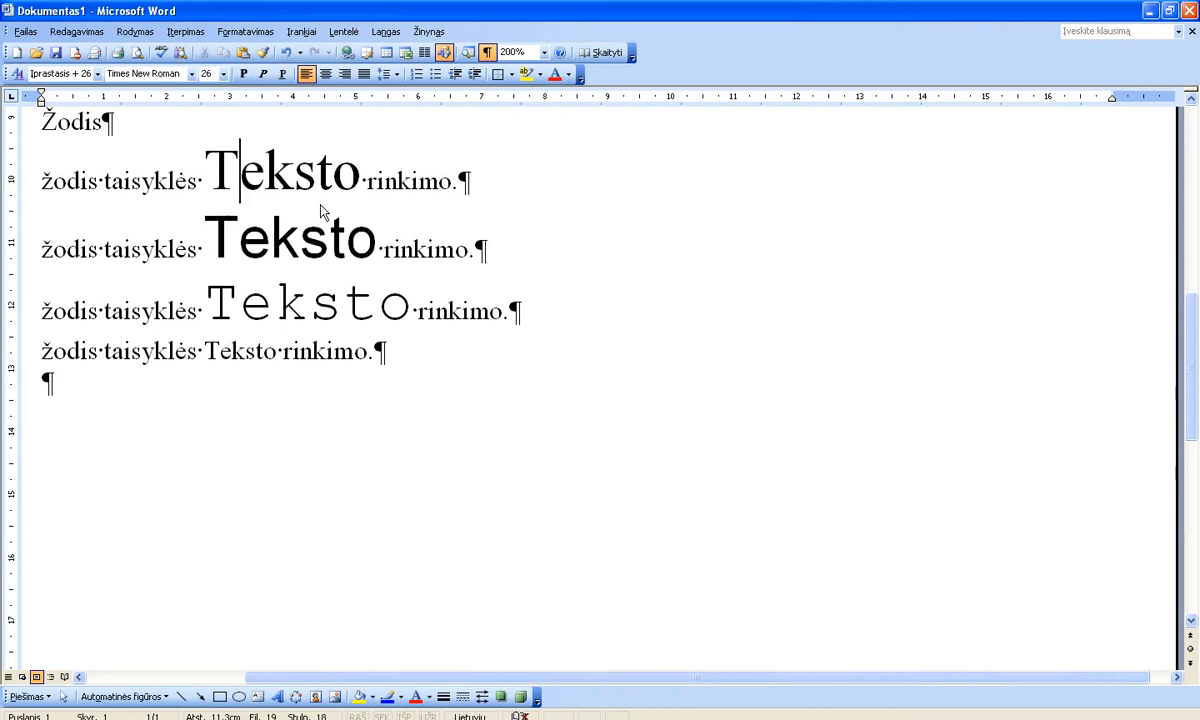
click(325, 189)
key(shift+Right)
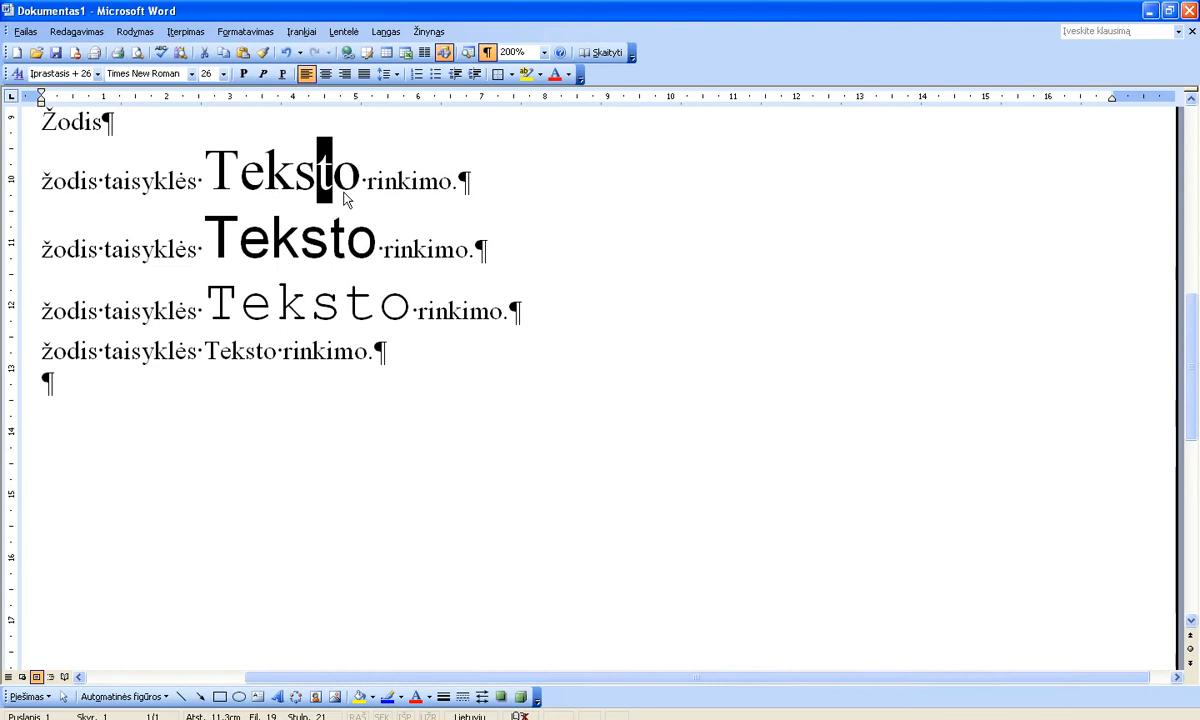
key(Right)
key(shift+Right)
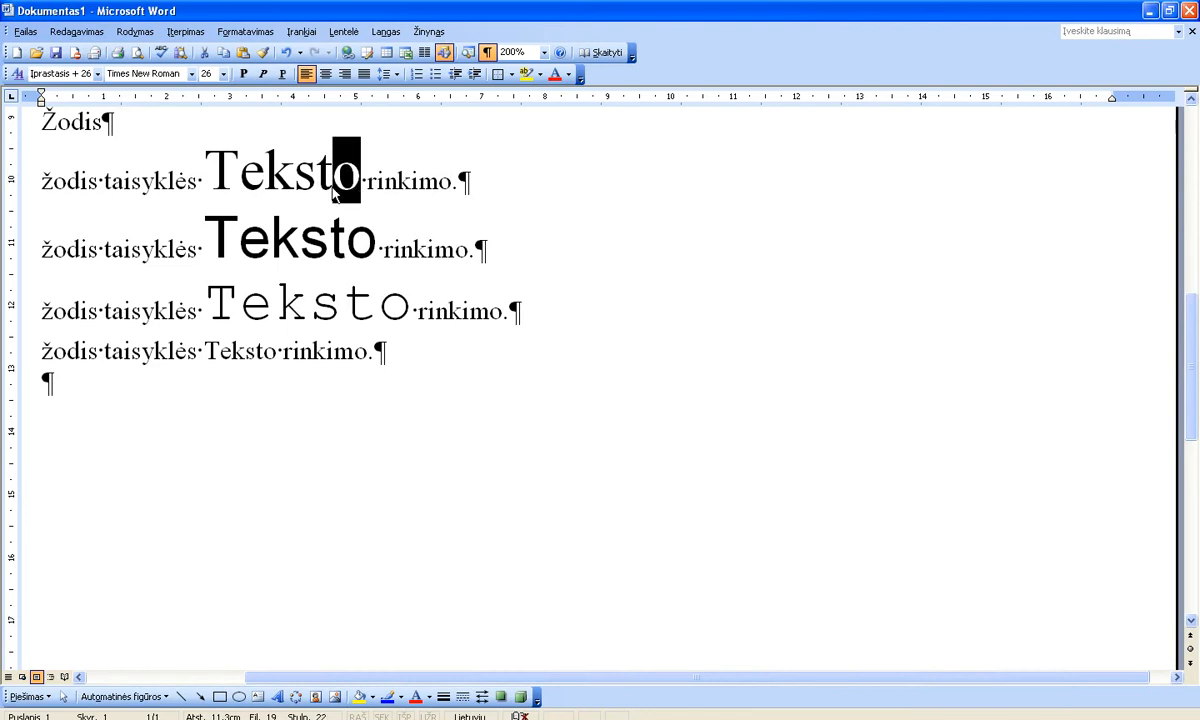
Select the letter "t" in the Arial "Teksto" to compare its width with the Times New Roman version.
key(Left)
key(Left)
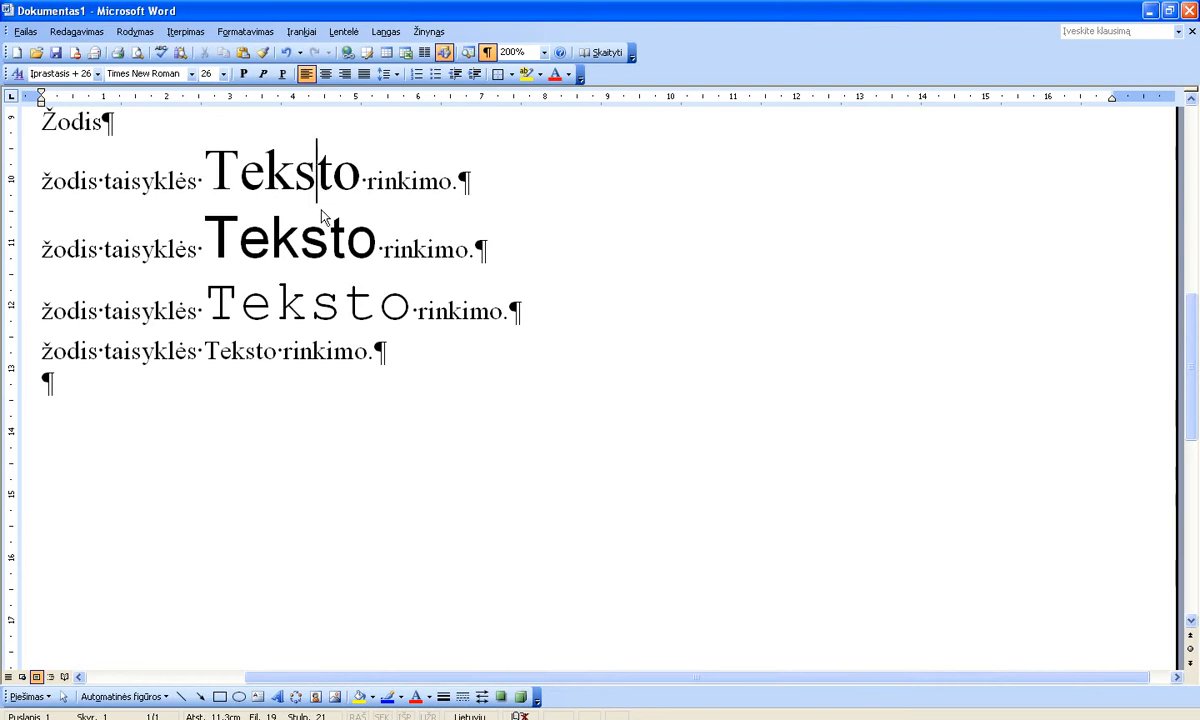
click(335, 262)
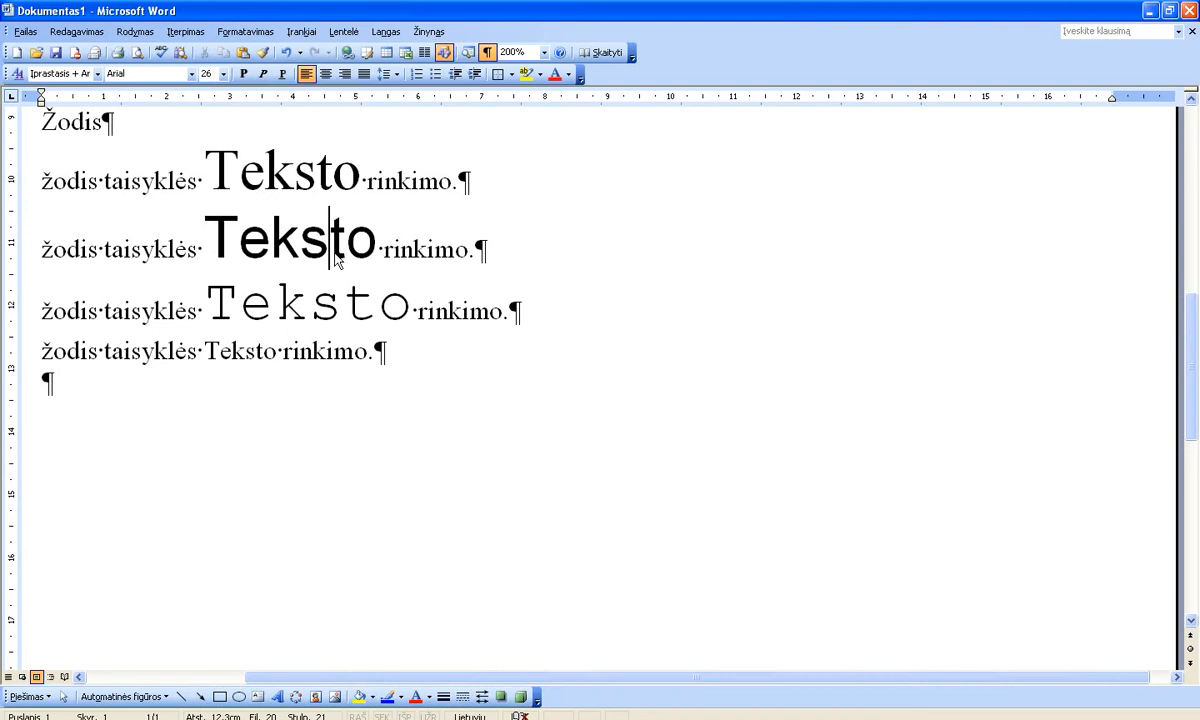
drag(337, 266, 362, 266)
click(330, 255)
Select the letters "t" and "o" in turn in the Courier New "Teksto" to compare their widths.
click(343, 305)
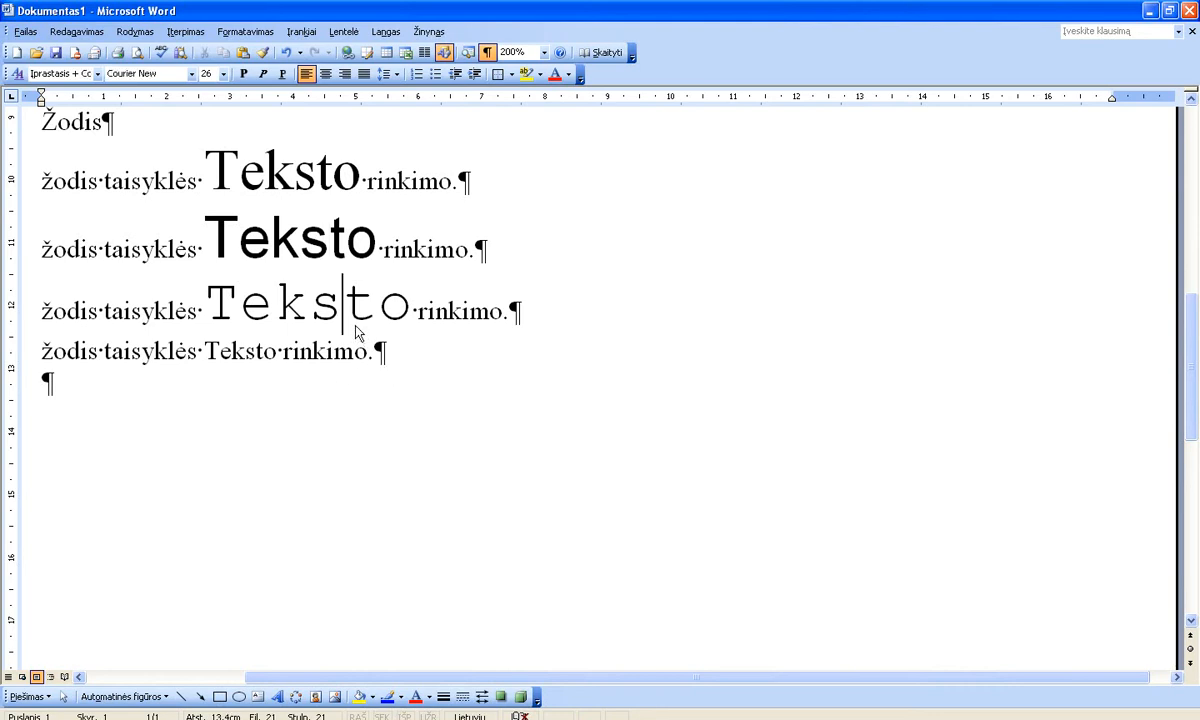
shift+click(370, 325)
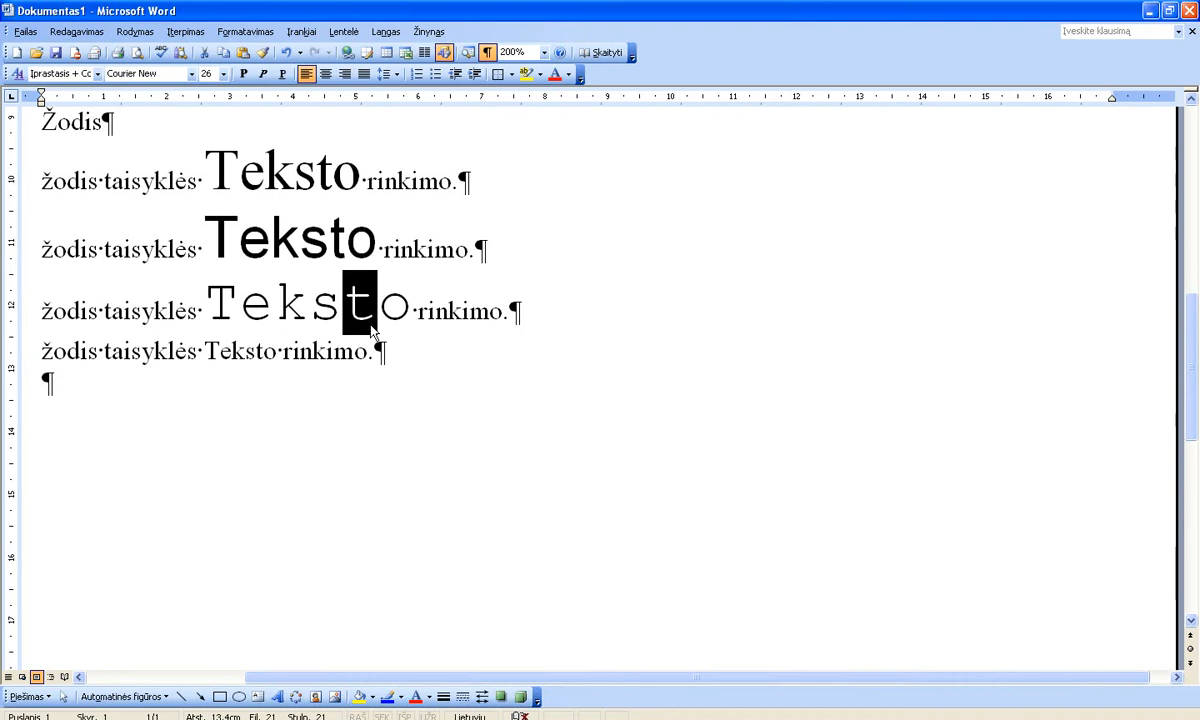
key(Right)
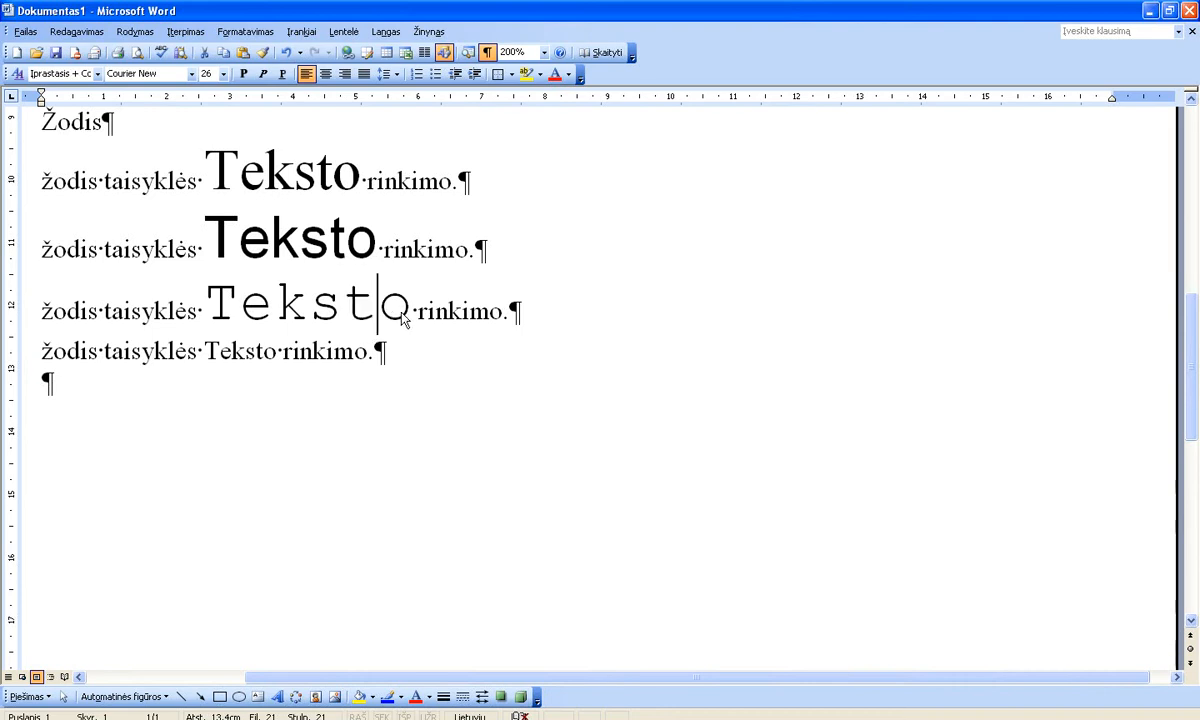
key(shift+Right)
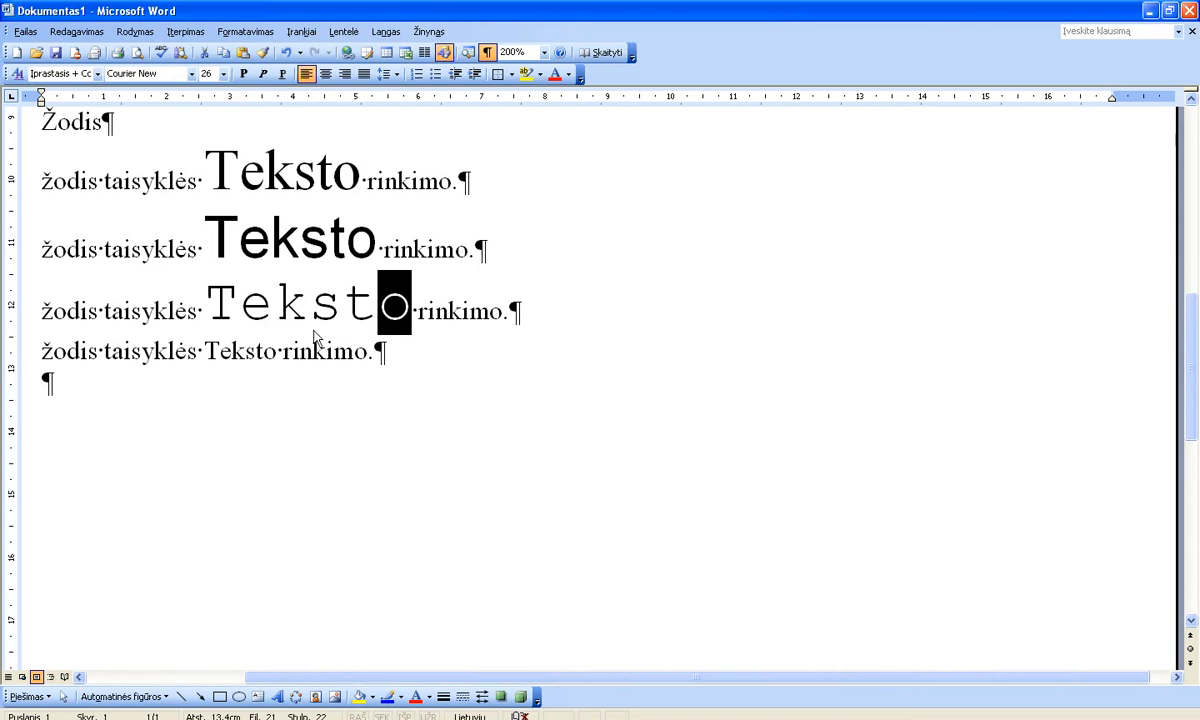
key(Left)
key(Left)
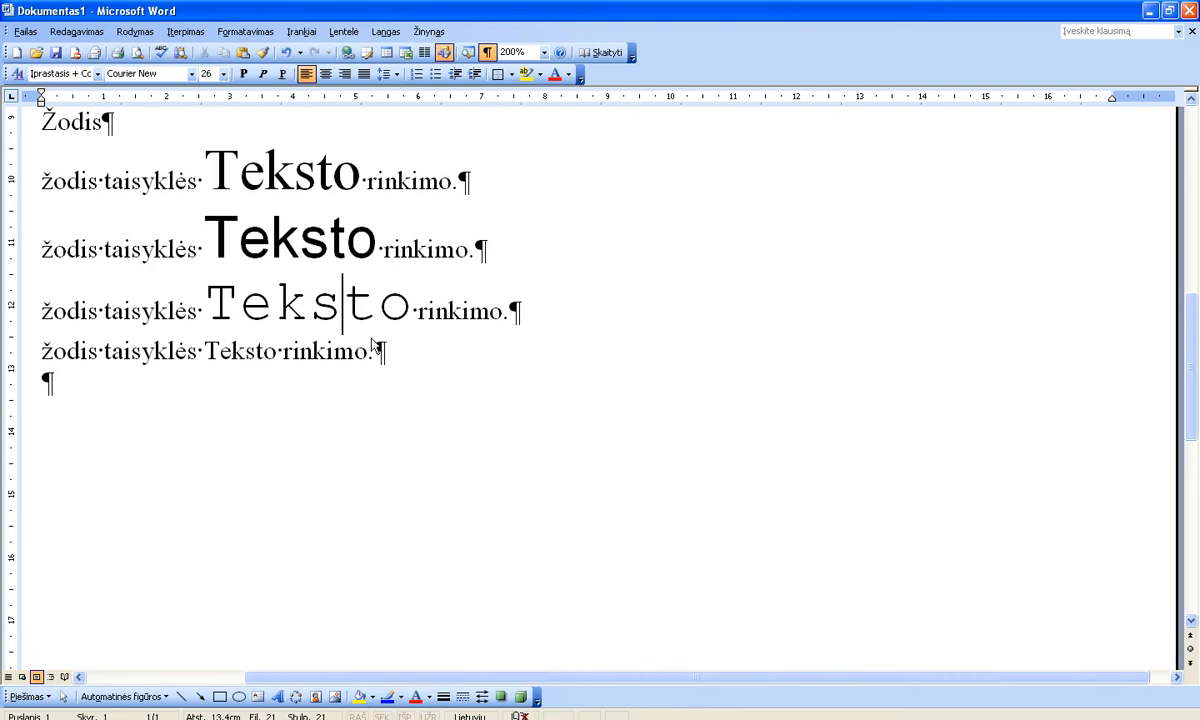
click(305, 313)
click(362, 315)
click(373, 315)
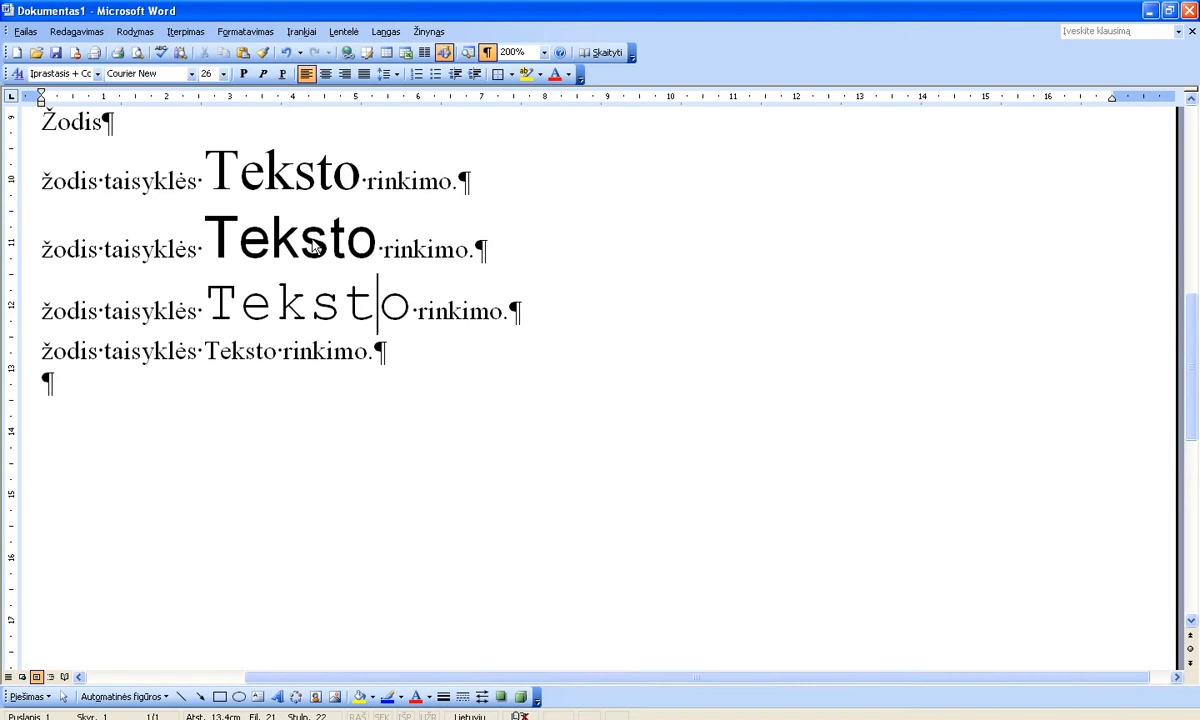
Colour the Times New Roman size 26 "Teksto" in the first line below "Žodis" red.
scroll(313, 248, up, 3)
click(267, 335)
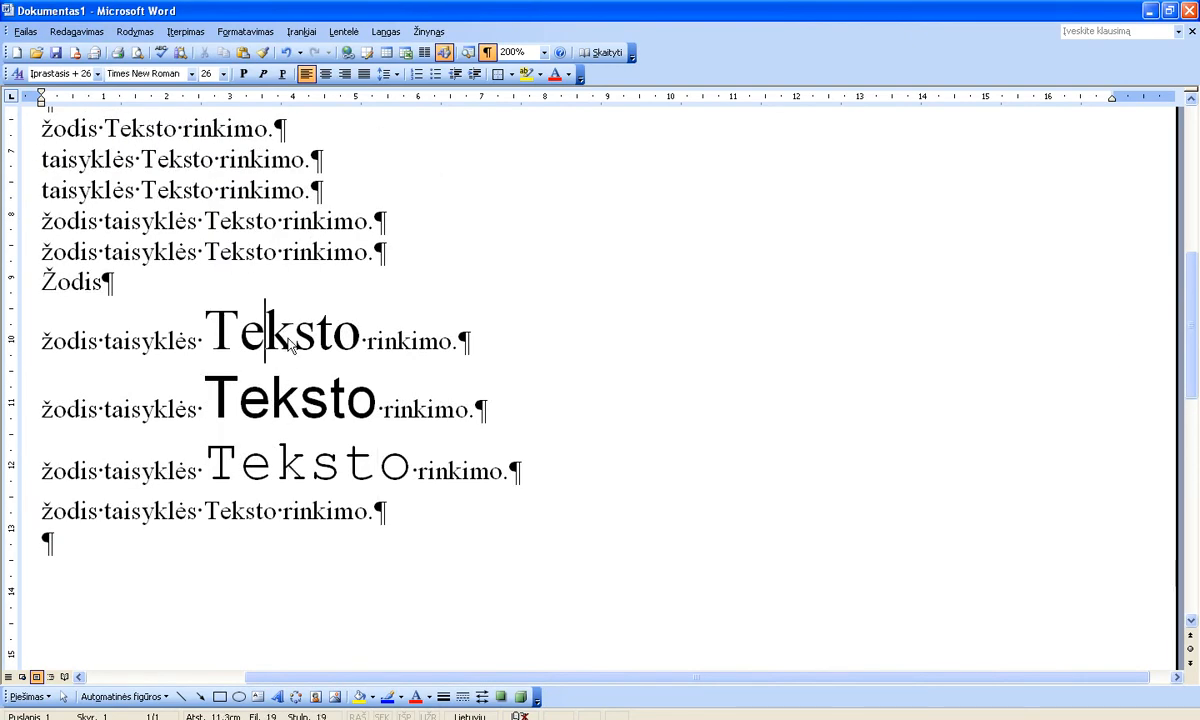
double_click(289, 343)
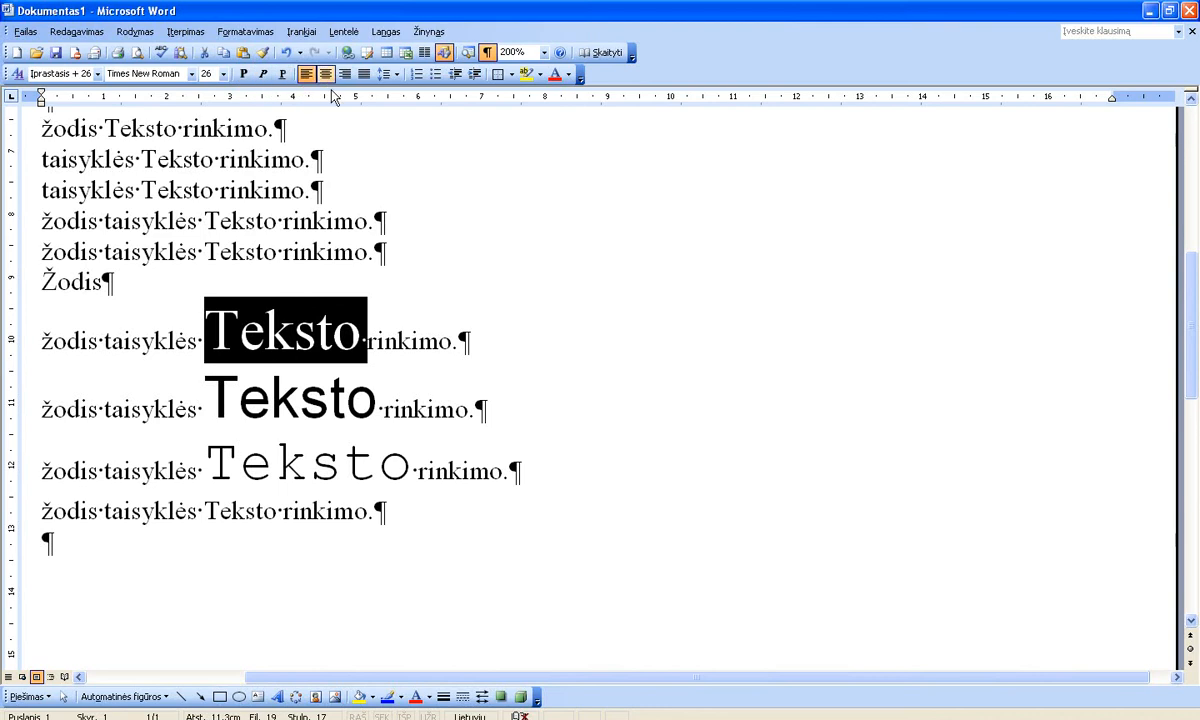
click(568, 74)
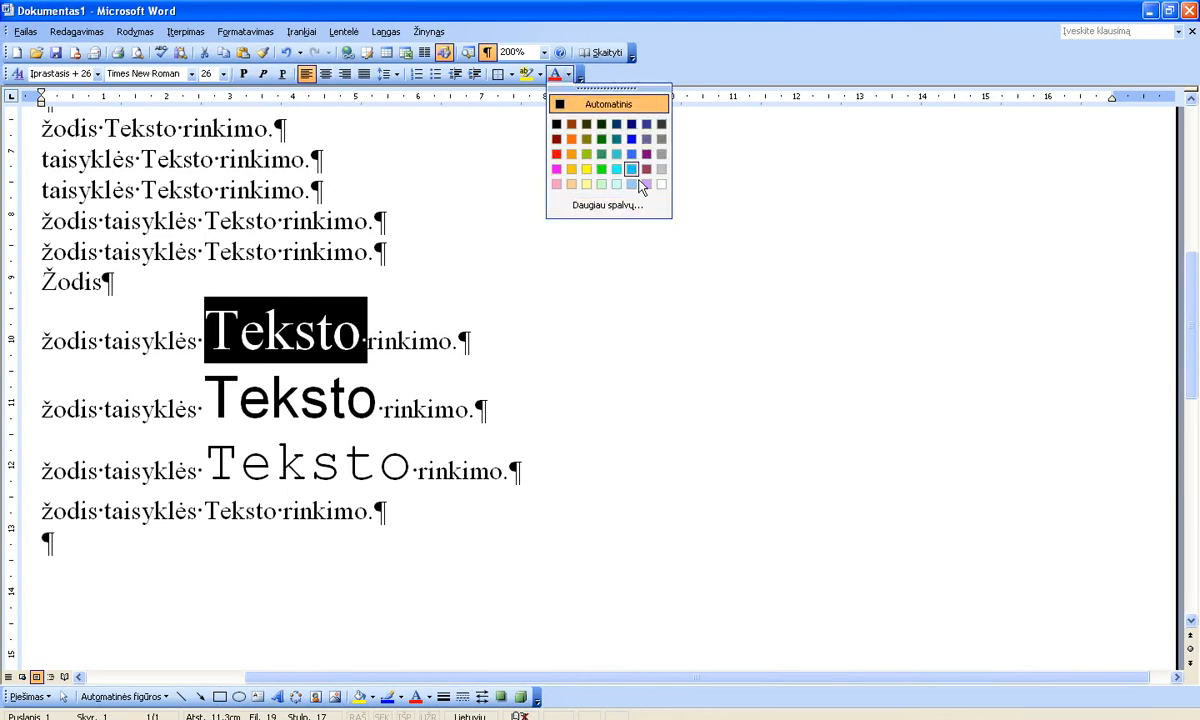
click(558, 156)
click(418, 341)
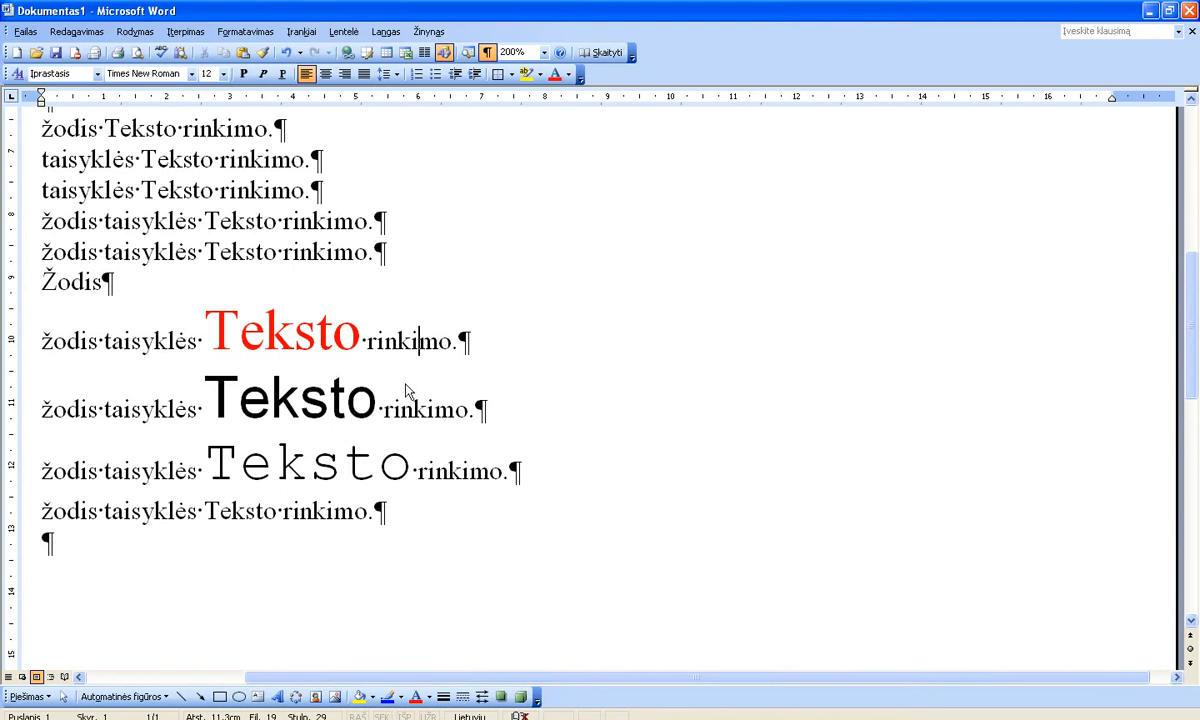
Open the font settings for the red "Teksto" and review the character spacing, text effects and available typefaces.
click(298, 342)
double_click(299, 342)
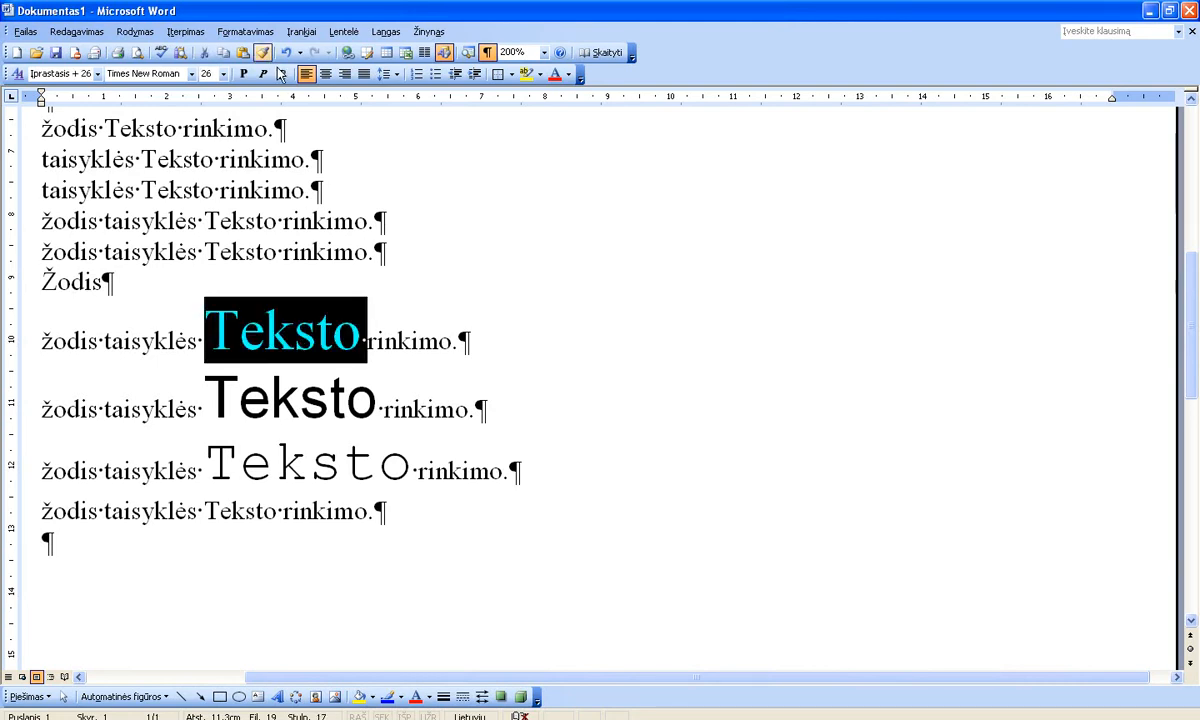
click(258, 33)
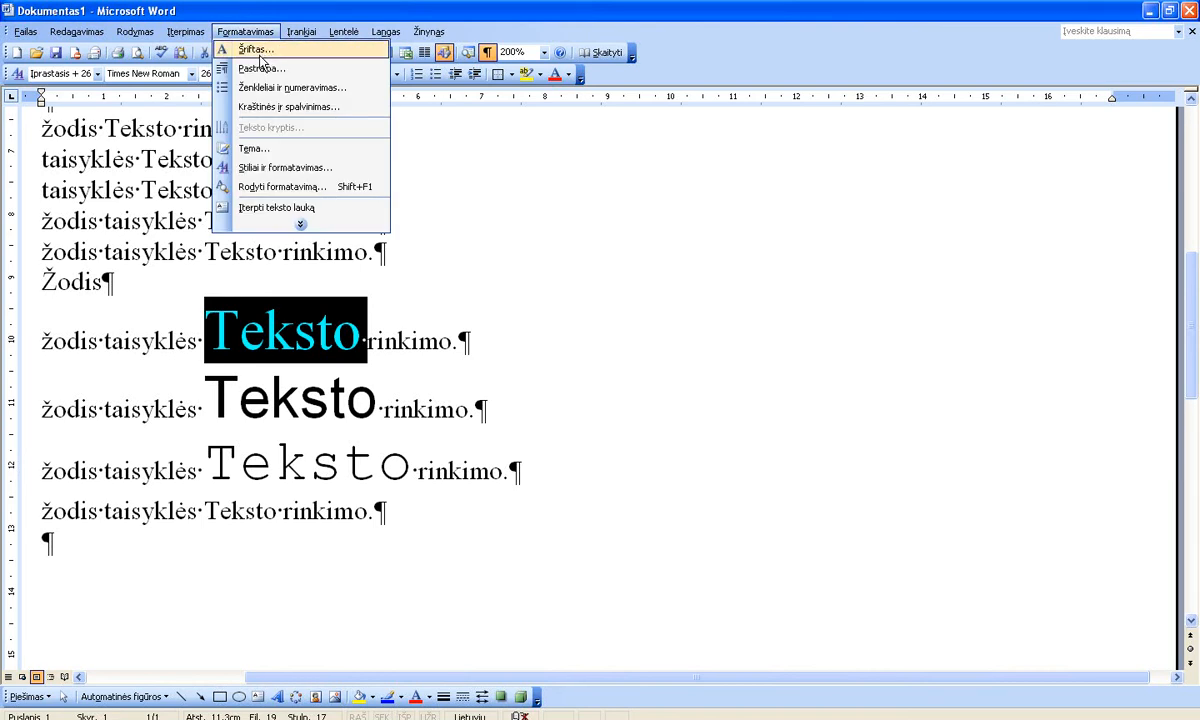
click(258, 51)
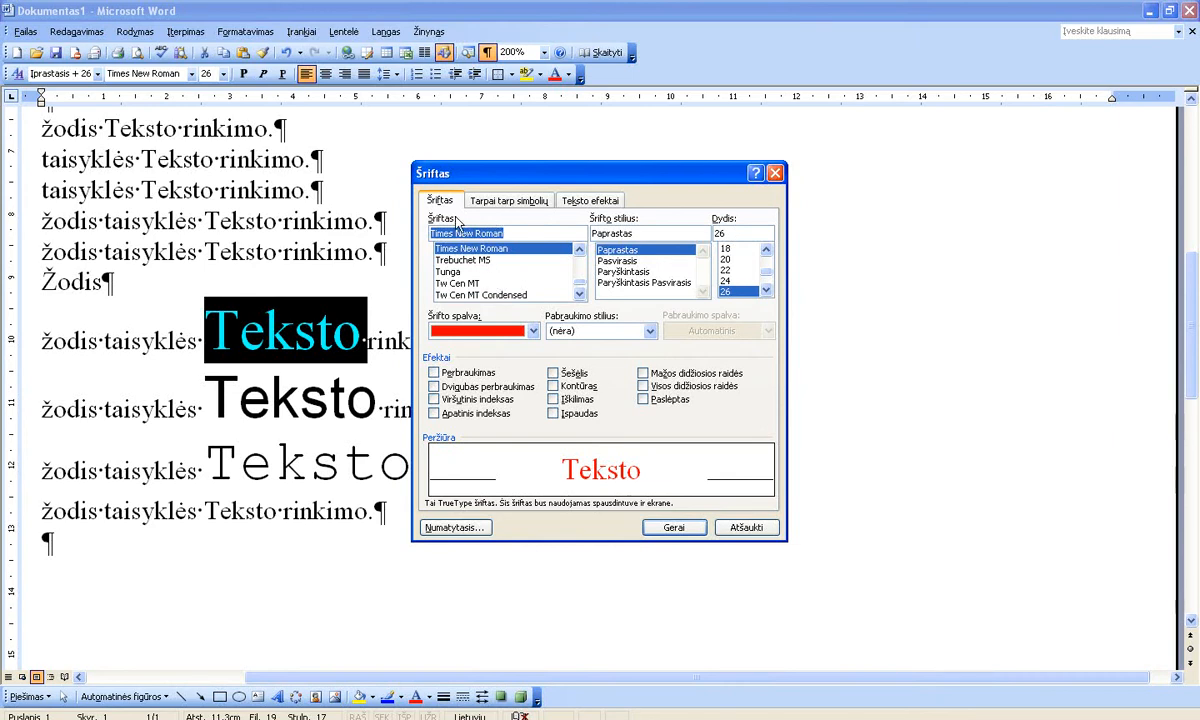
click(492, 201)
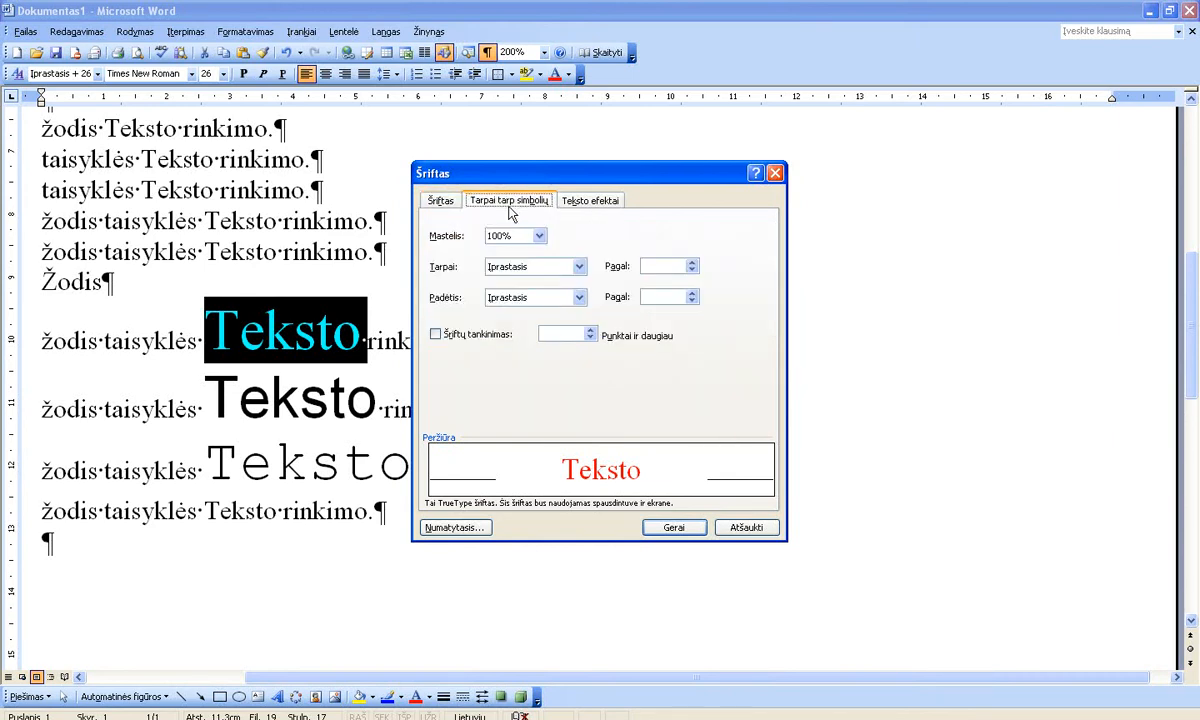
click(600, 202)
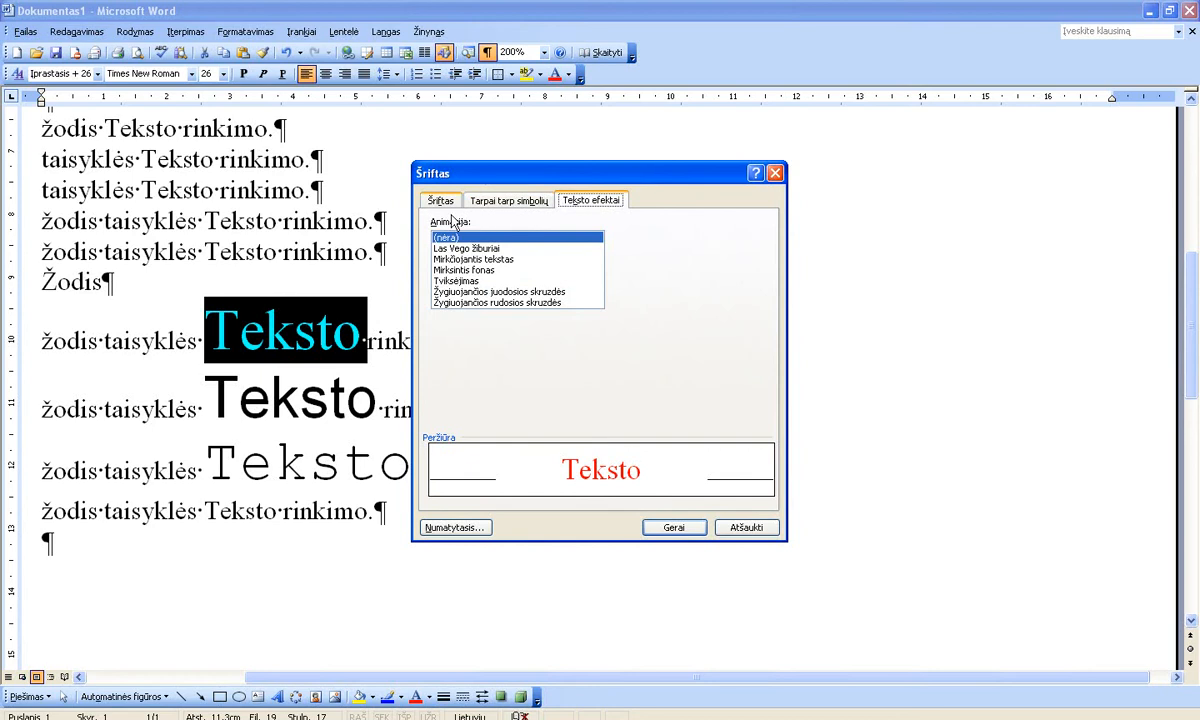
click(442, 203)
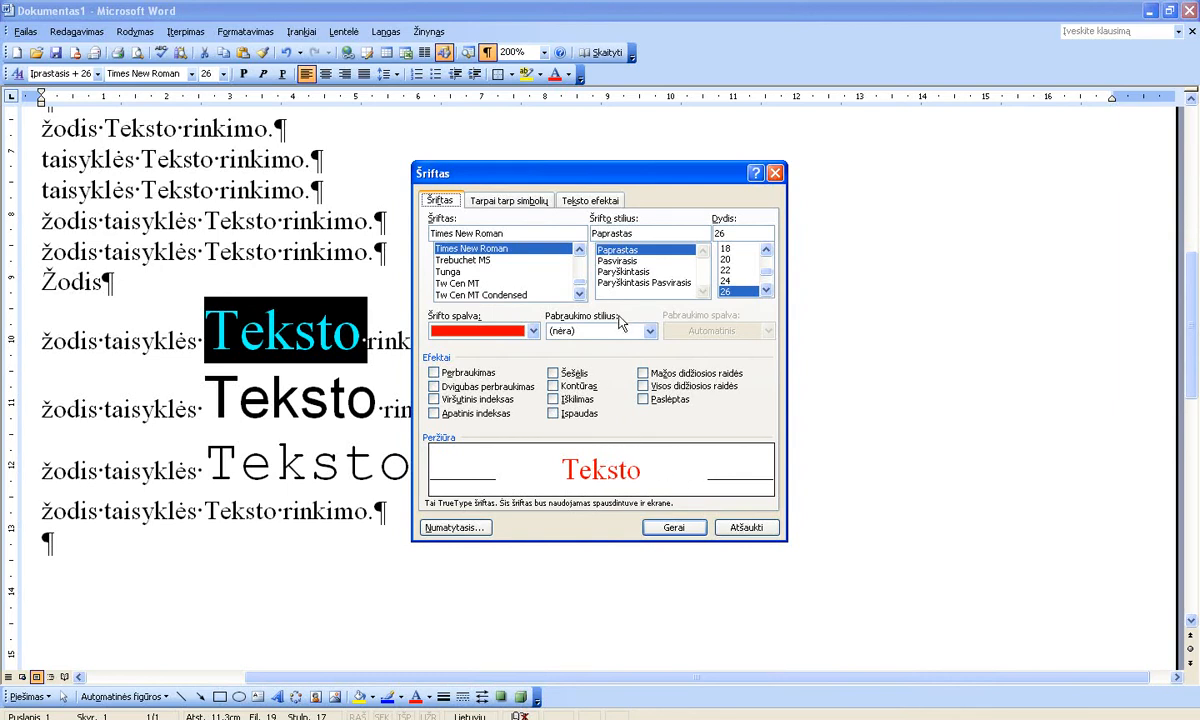
scroll(560, 285, down, 2)
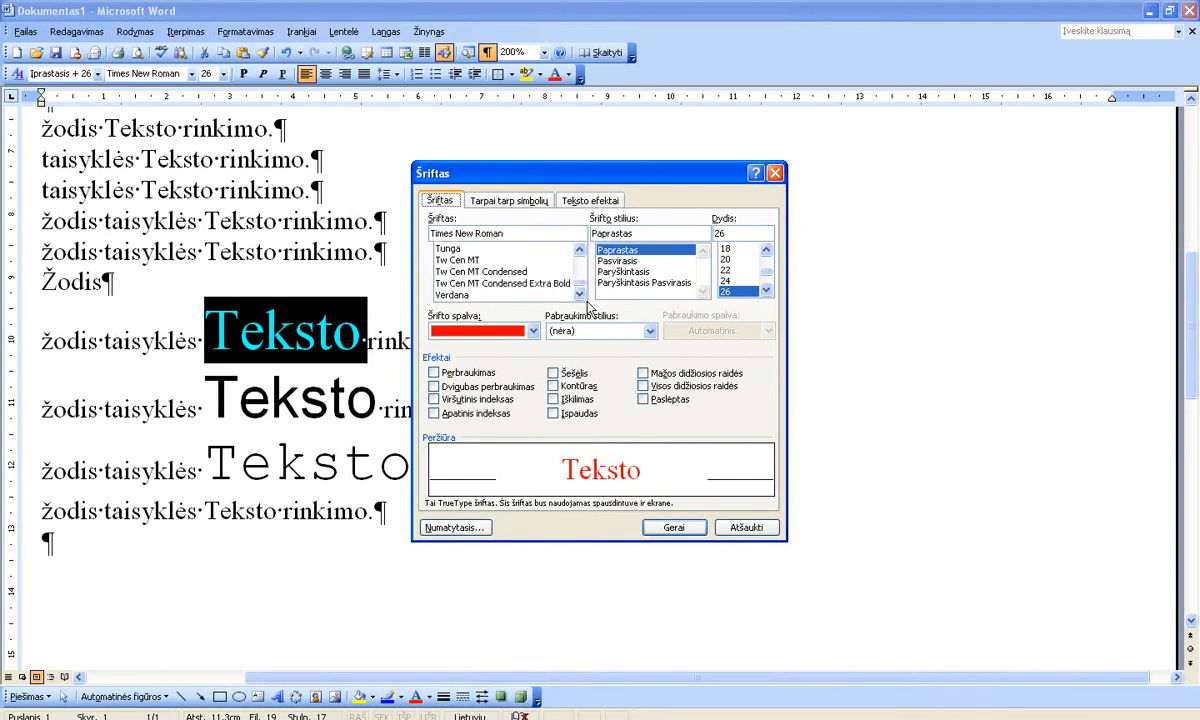
scroll(555, 255, up, 3)
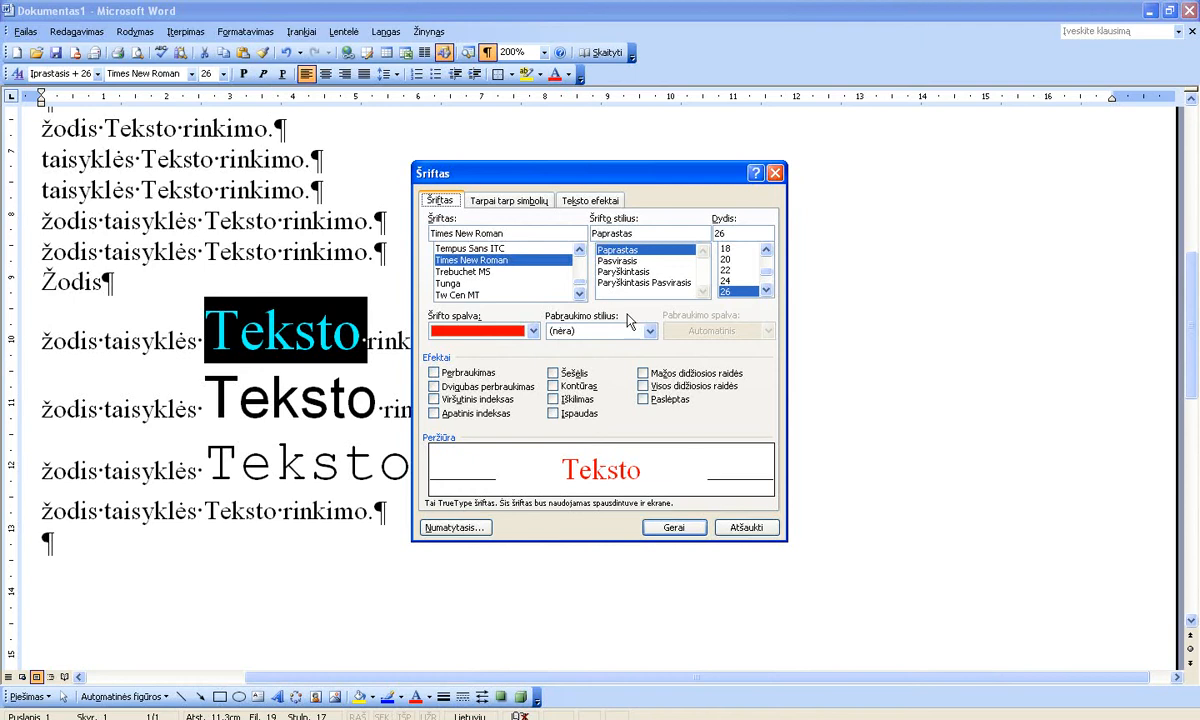
Preview the red "Teksto" as Pasvirasis, Paryškintasis and Paryškintasis Pasvirasis, return to Paprastas, and discard the font settings.
click(617, 260)
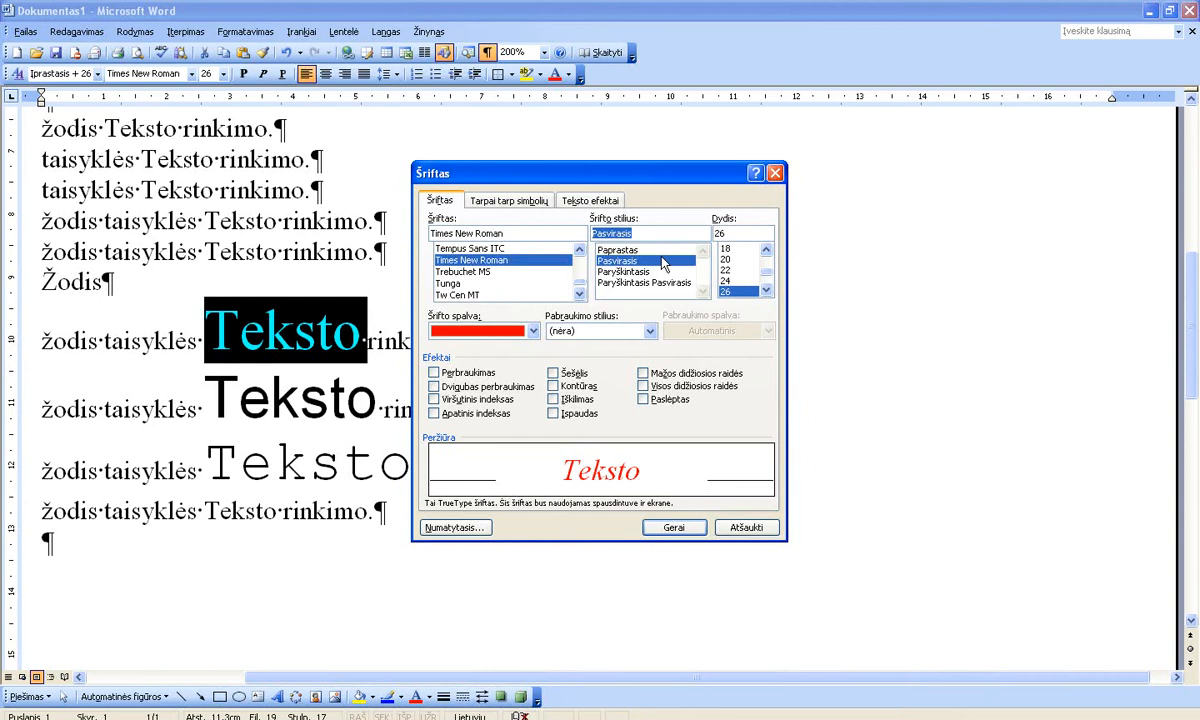
click(598, 272)
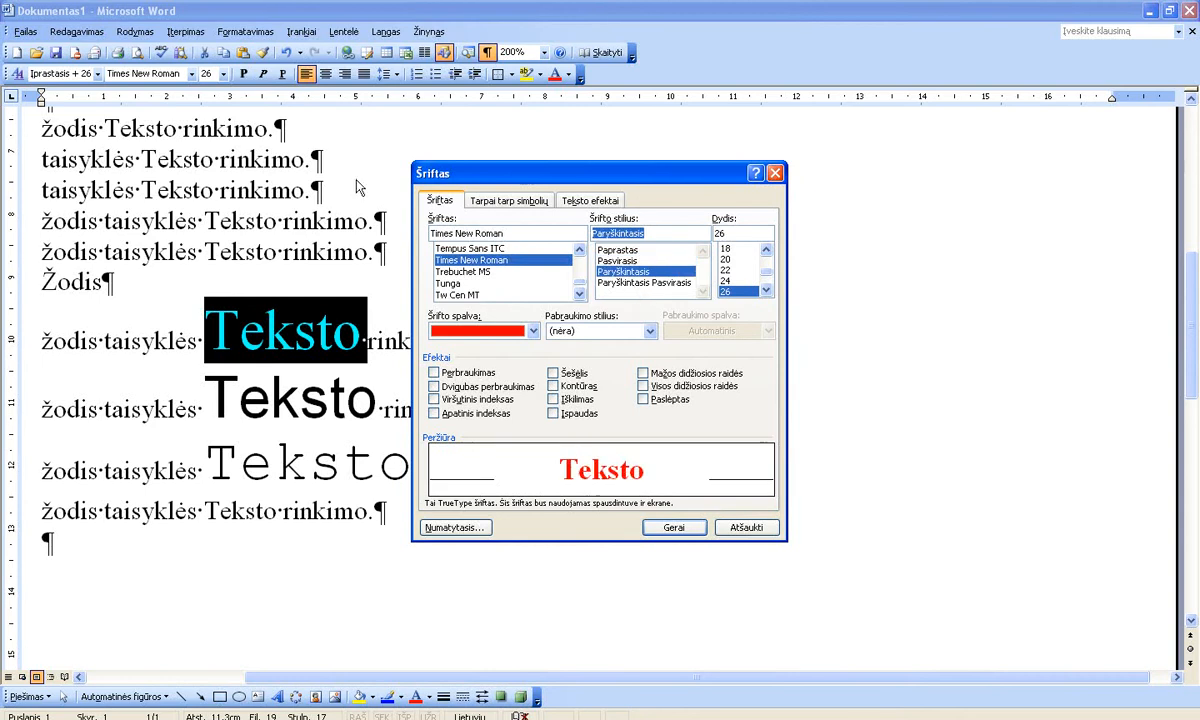
click(636, 284)
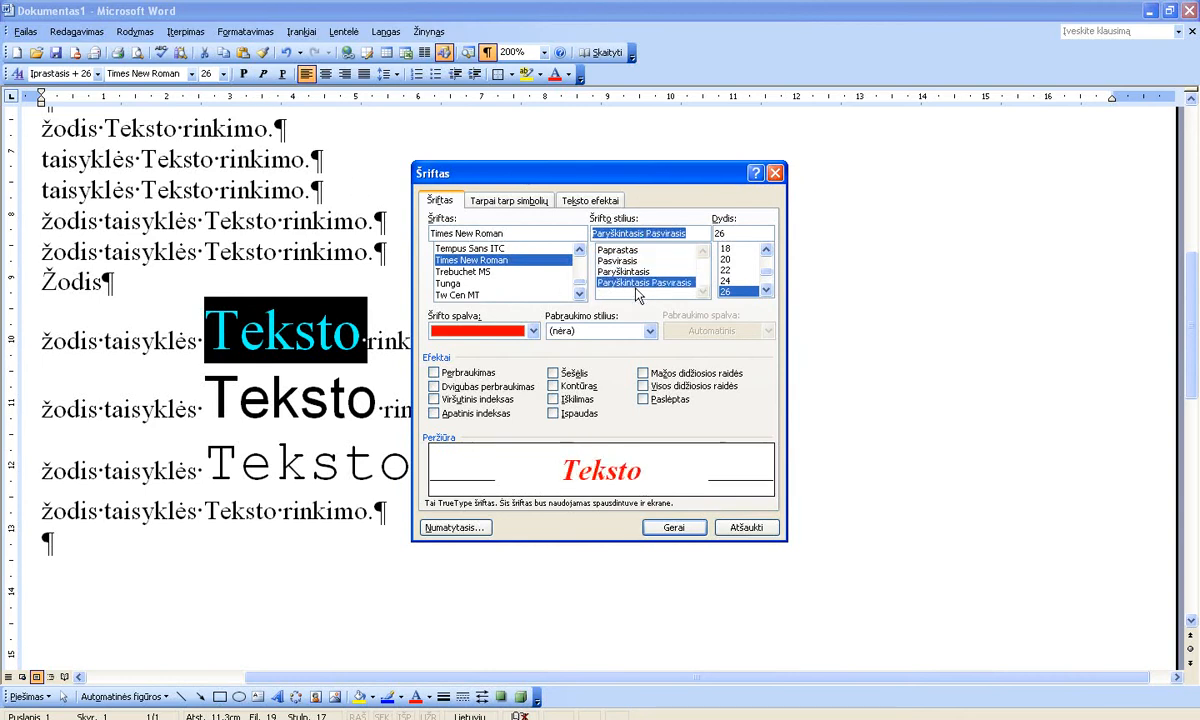
click(600, 250)
scroll(772, 305, down, 2)
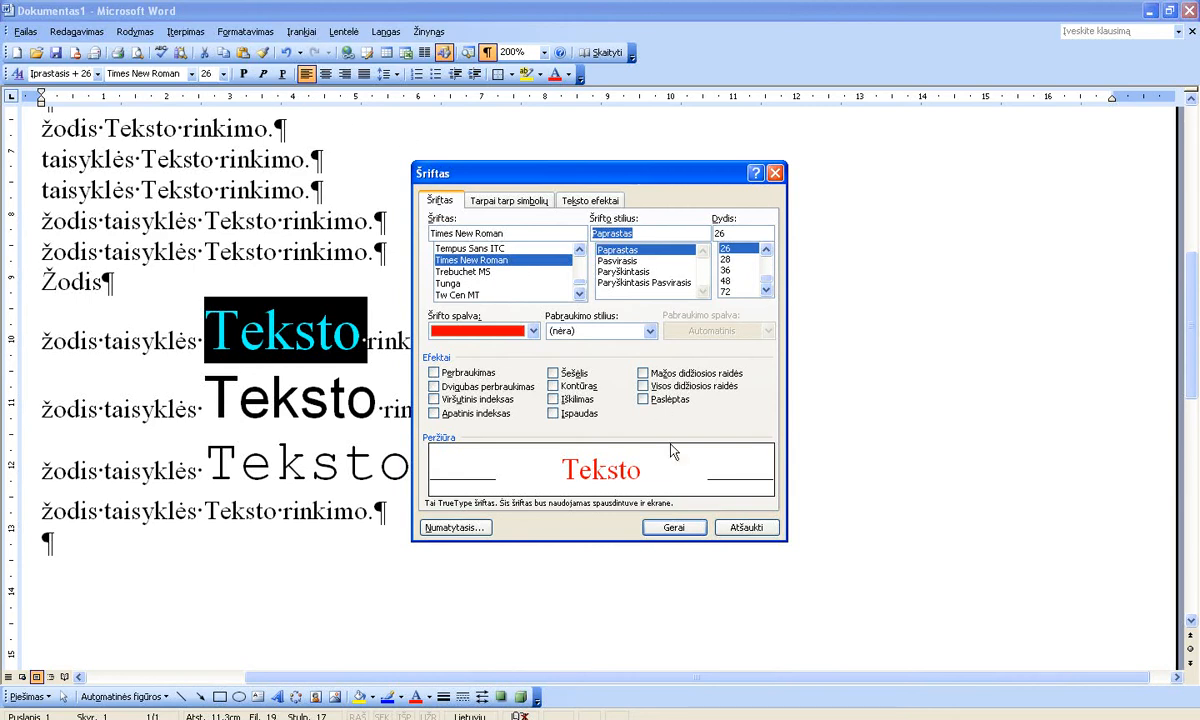
click(754, 535)
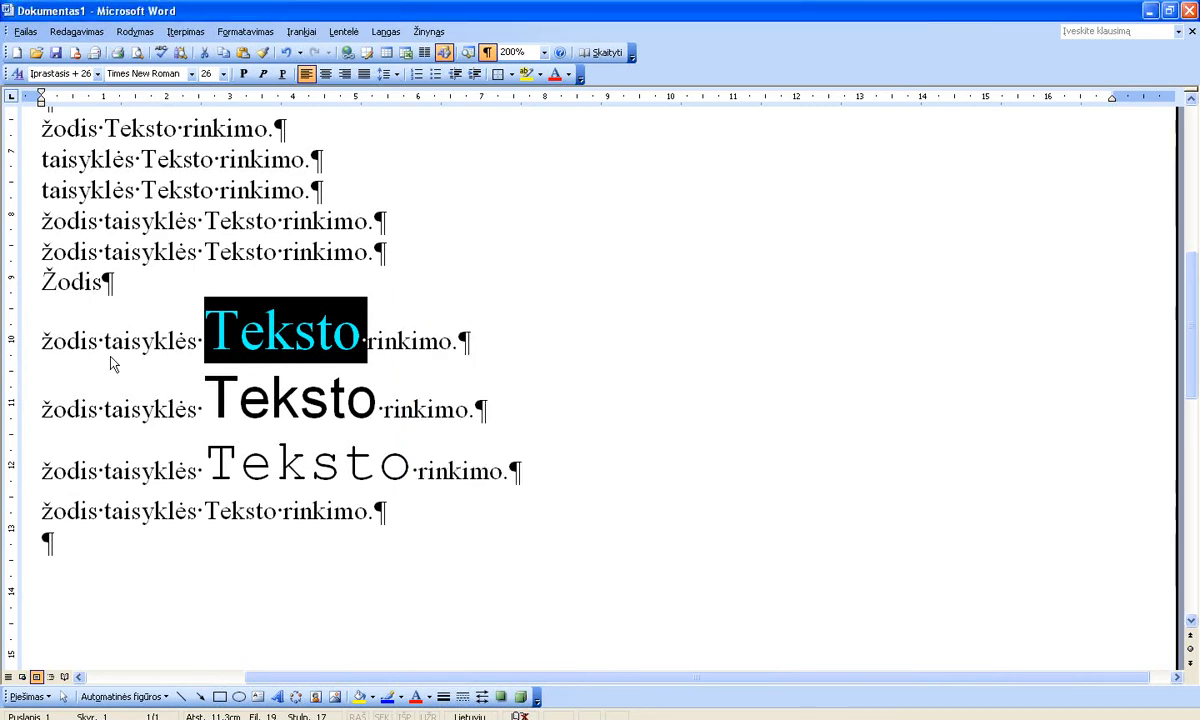
Try to set the red "Teksto" to a font size beyond the permitted maximum.
click(208, 74)
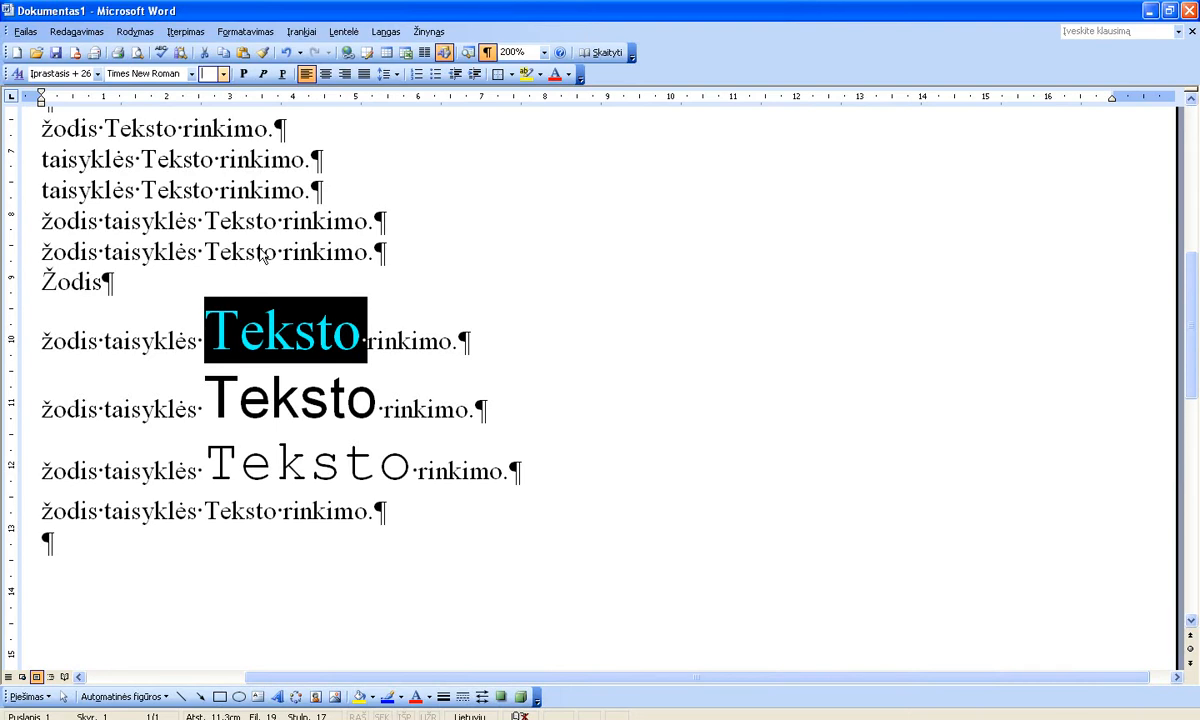
text(99)
key(Return)
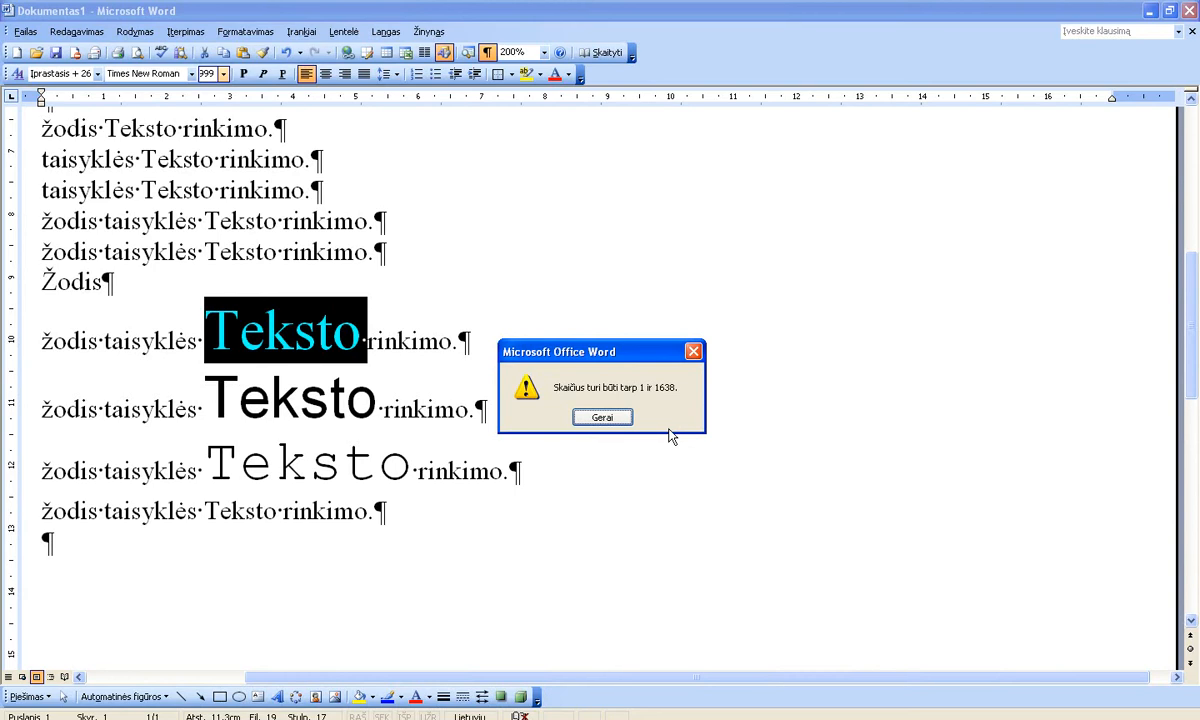
click(618, 421)
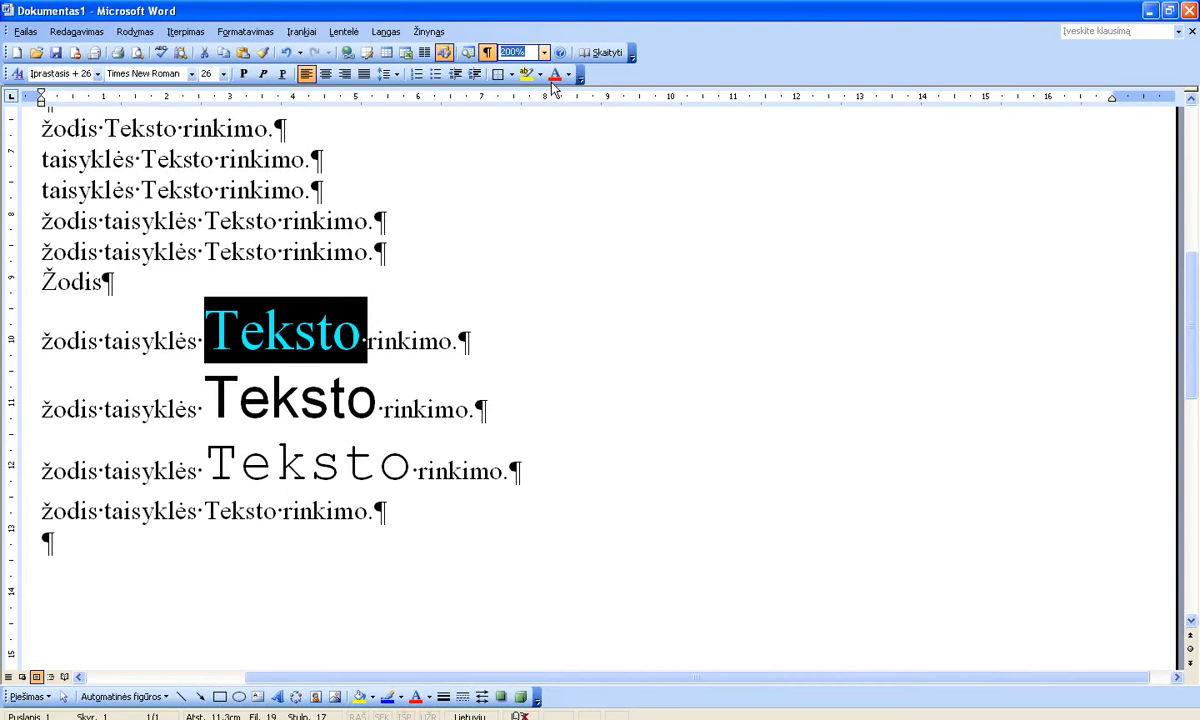
Try to set the document zoom to 999999.
text(999999)
key(Return)
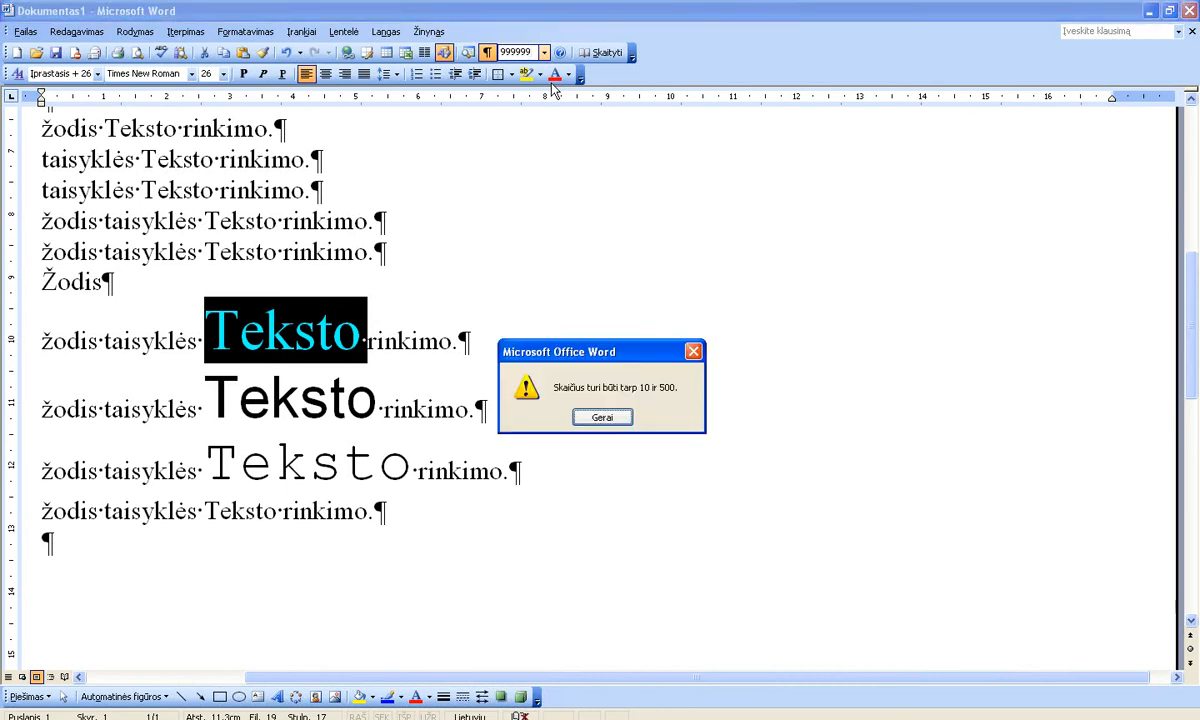
click(605, 428)
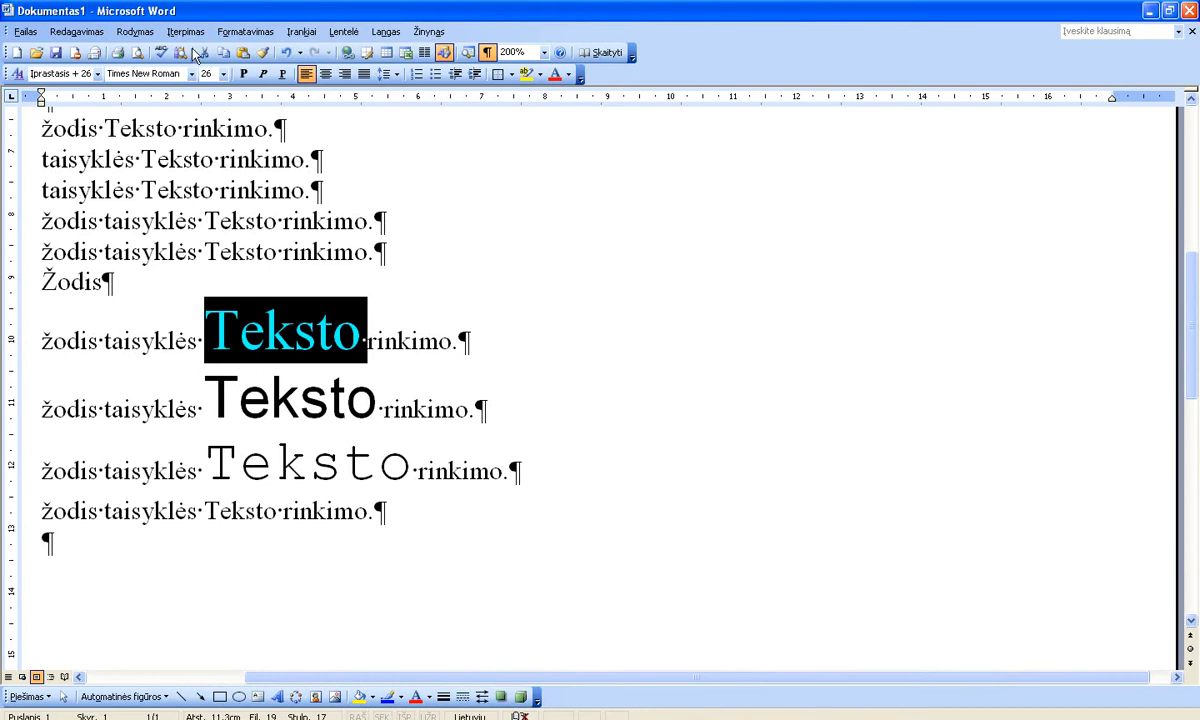
Open the font settings for the red "Teksto", review the font colours and underline styles, and choose a double underline.
click(241, 31)
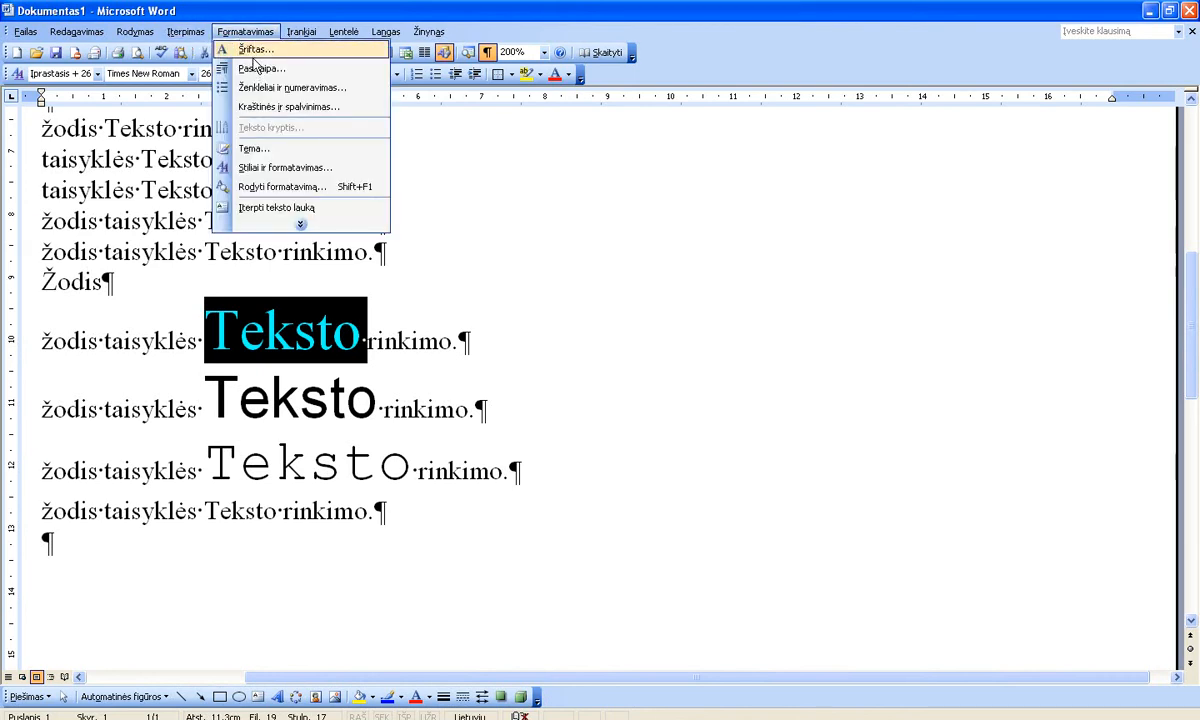
click(240, 50)
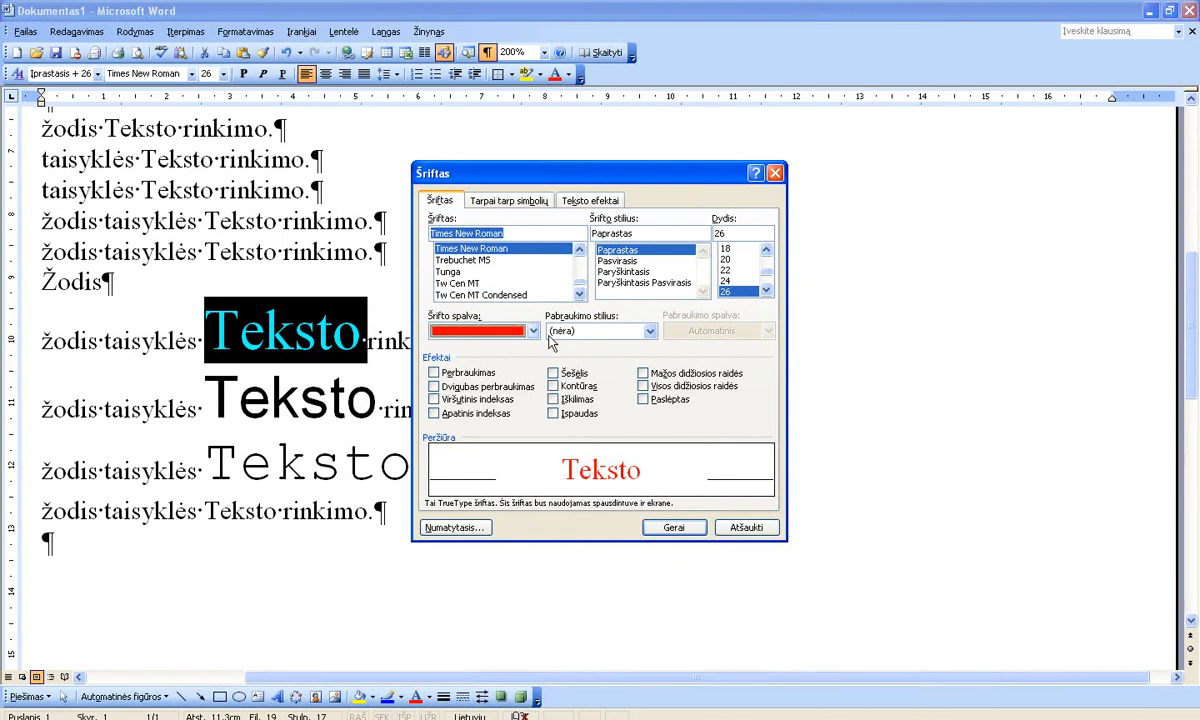
click(514, 324)
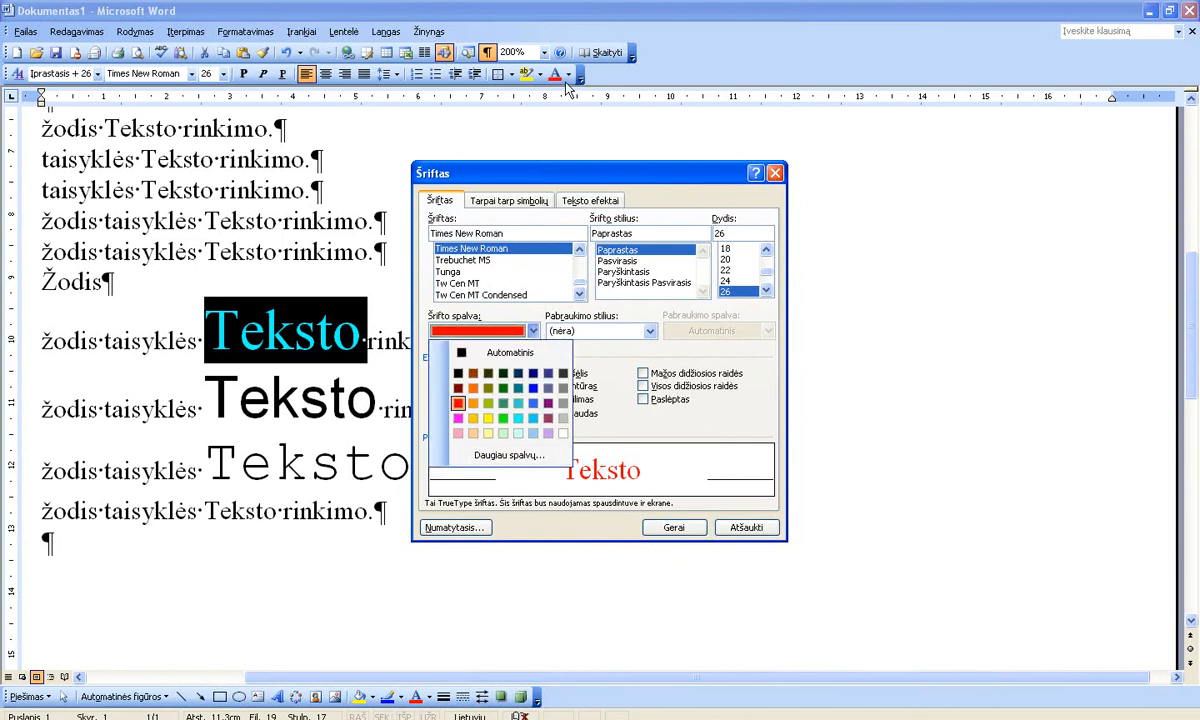
click(532, 333)
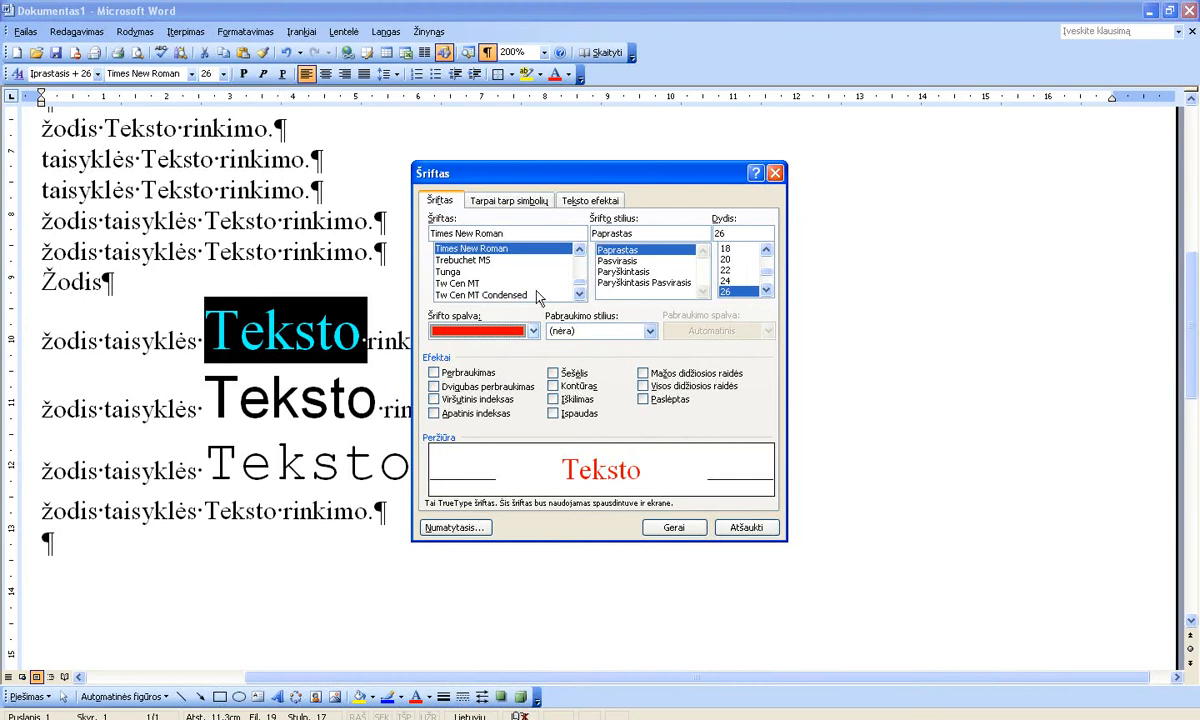
click(646, 331)
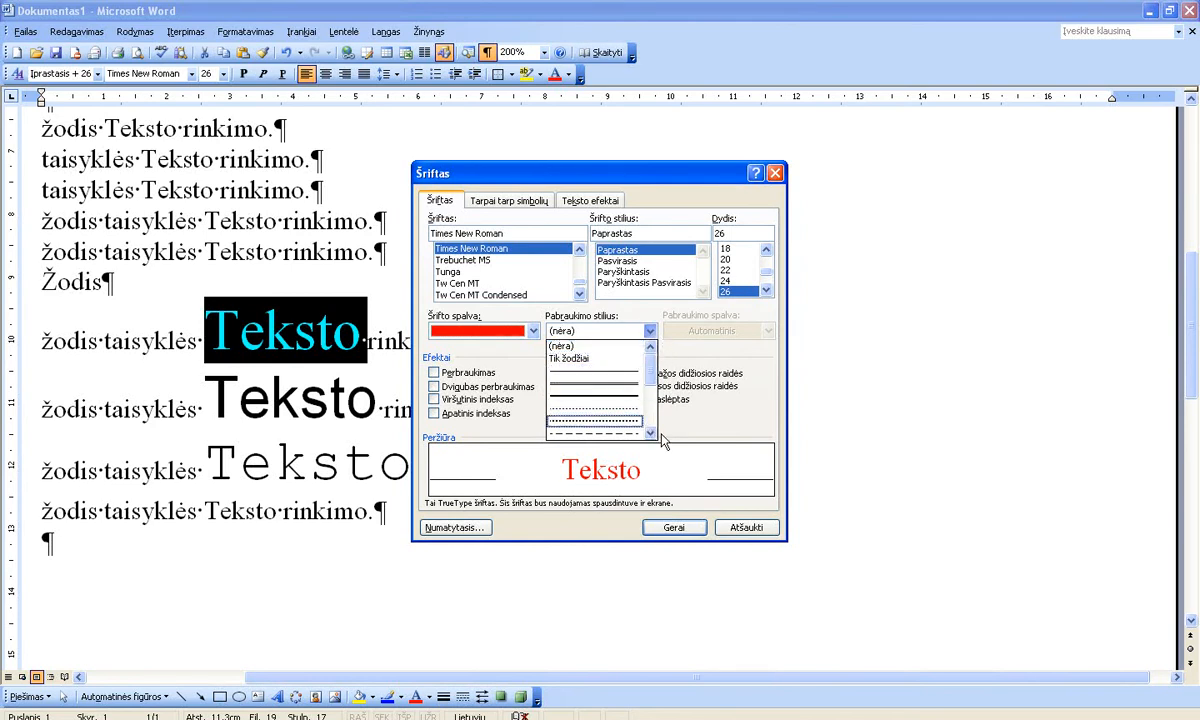
scroll(660, 447, down, 3)
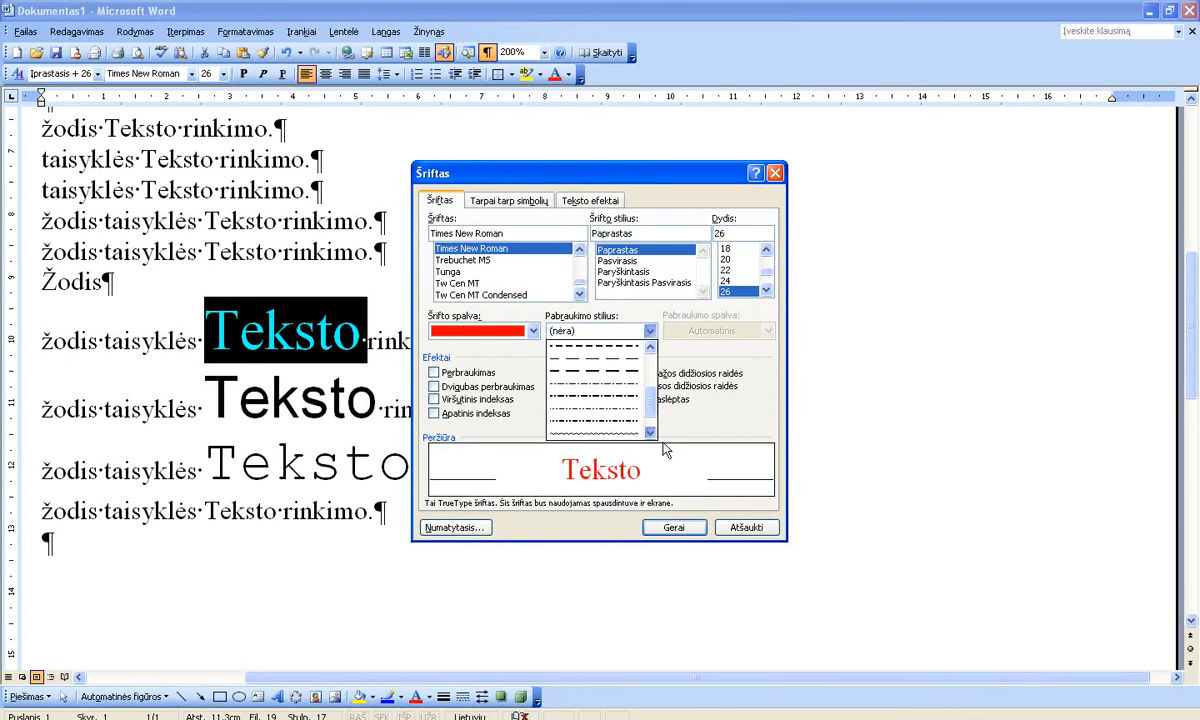
scroll(636, 385, up, 3)
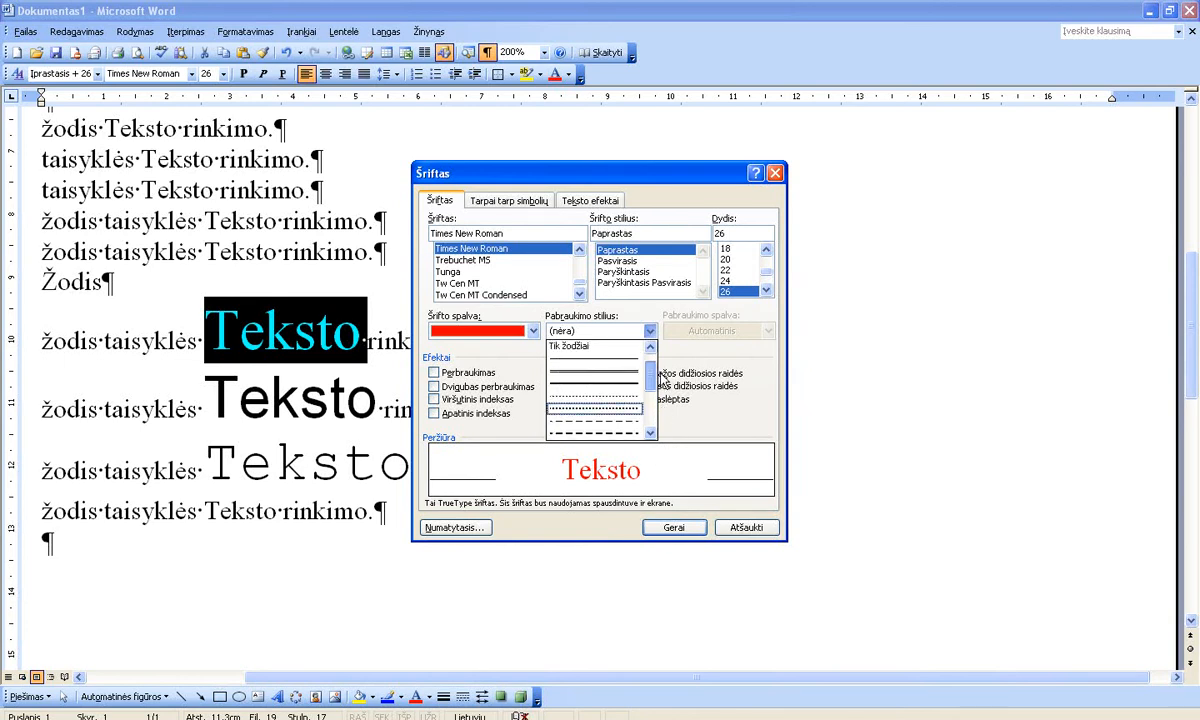
click(635, 376)
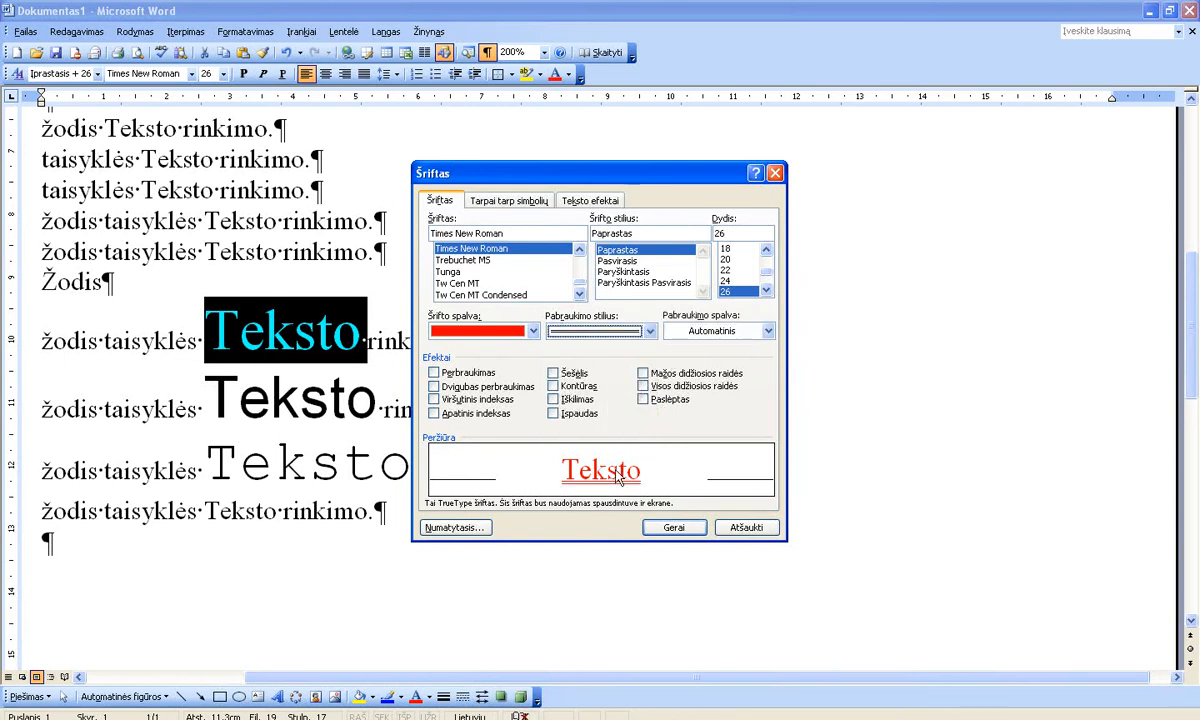
Preview the double underline in blue, restore its colour to Automatinis, and reset the underline style to (nėra).
click(719, 336)
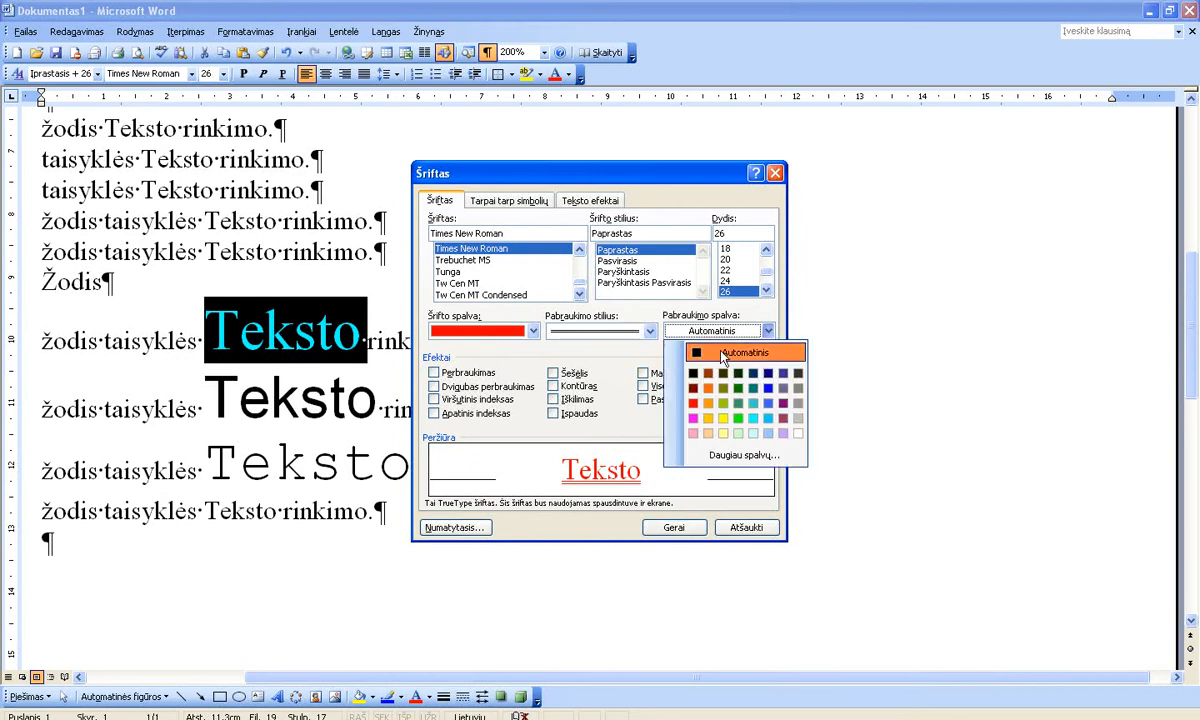
click(767, 388)
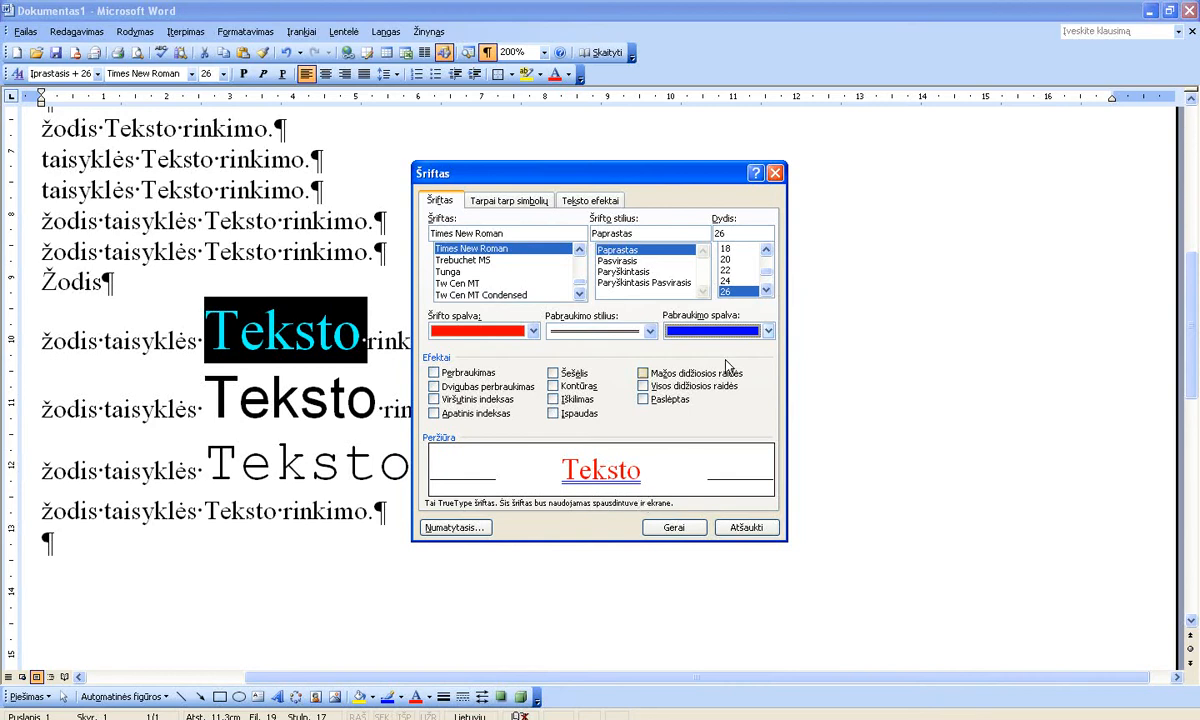
click(768, 331)
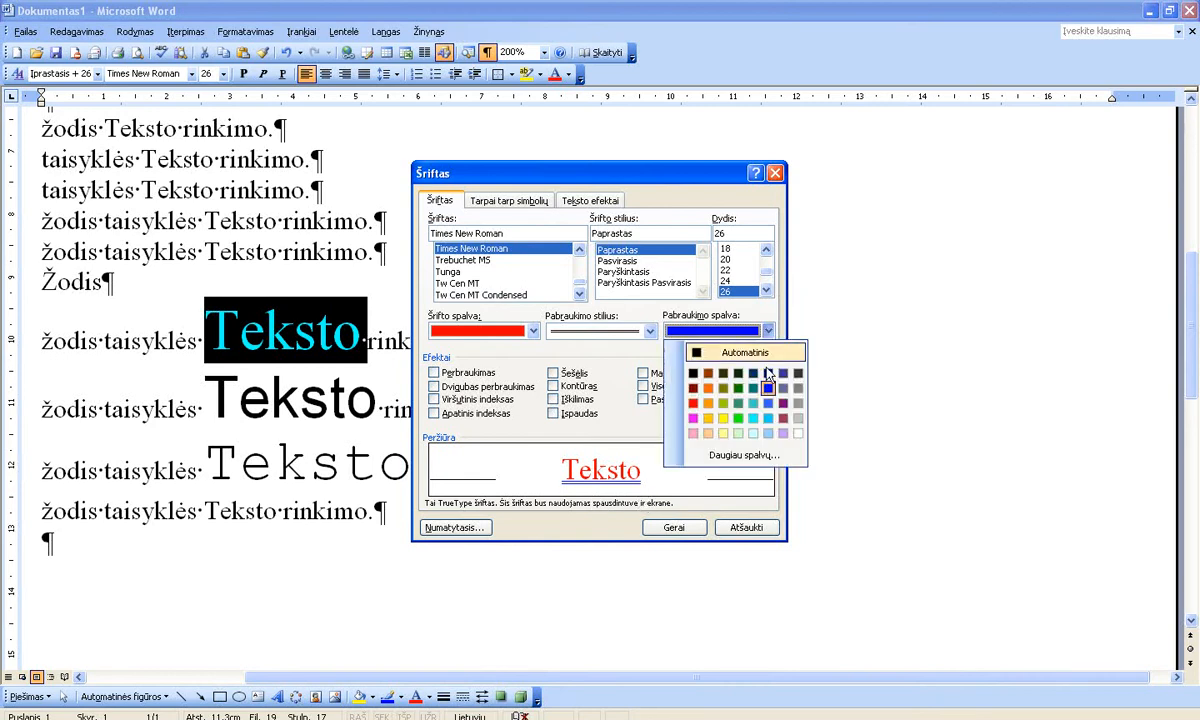
click(764, 354)
click(612, 331)
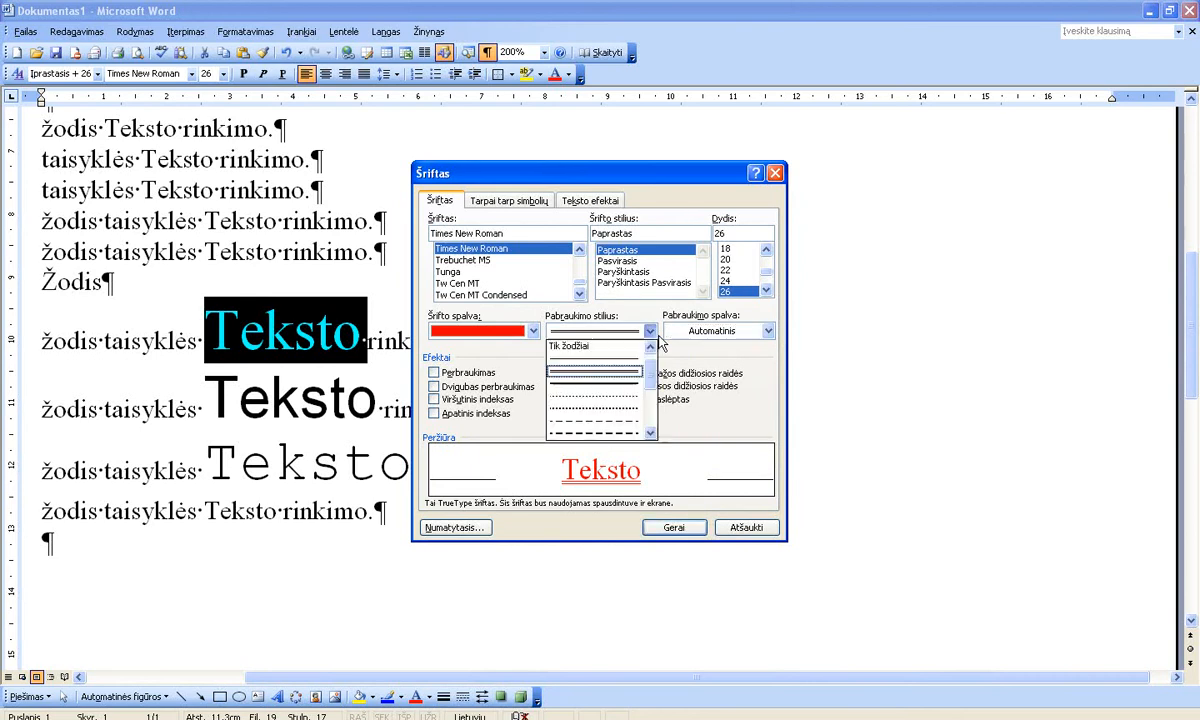
drag(652, 370, 654, 362)
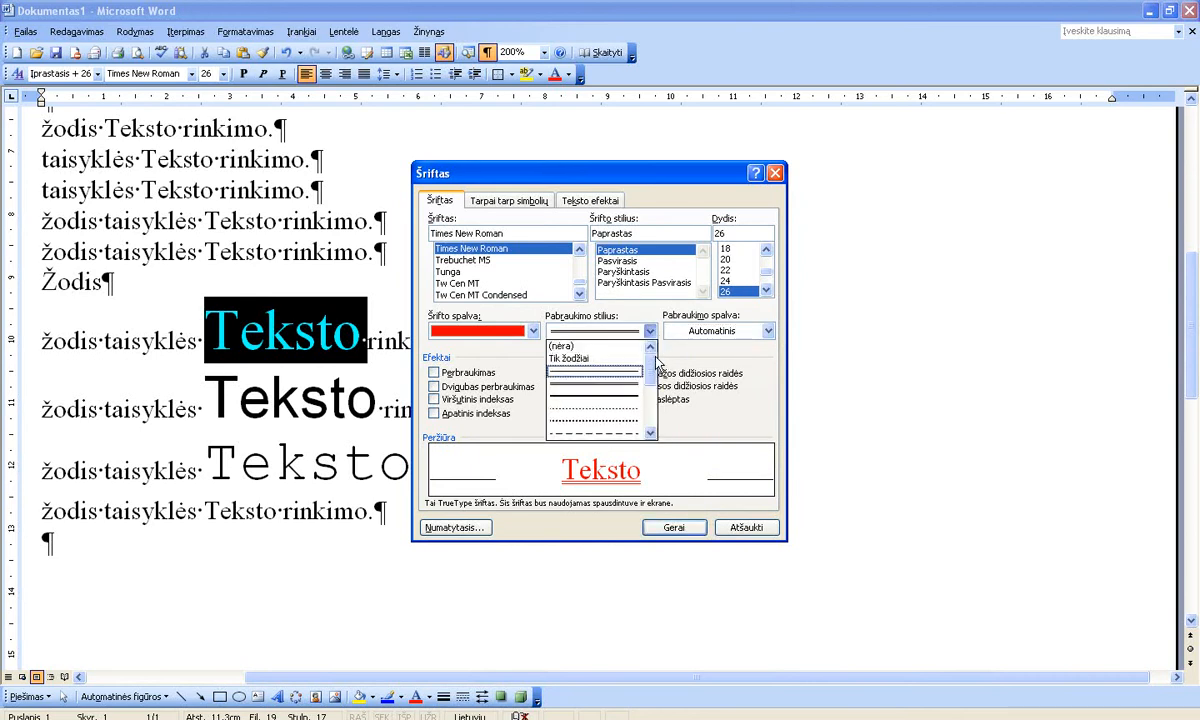
click(595, 346)
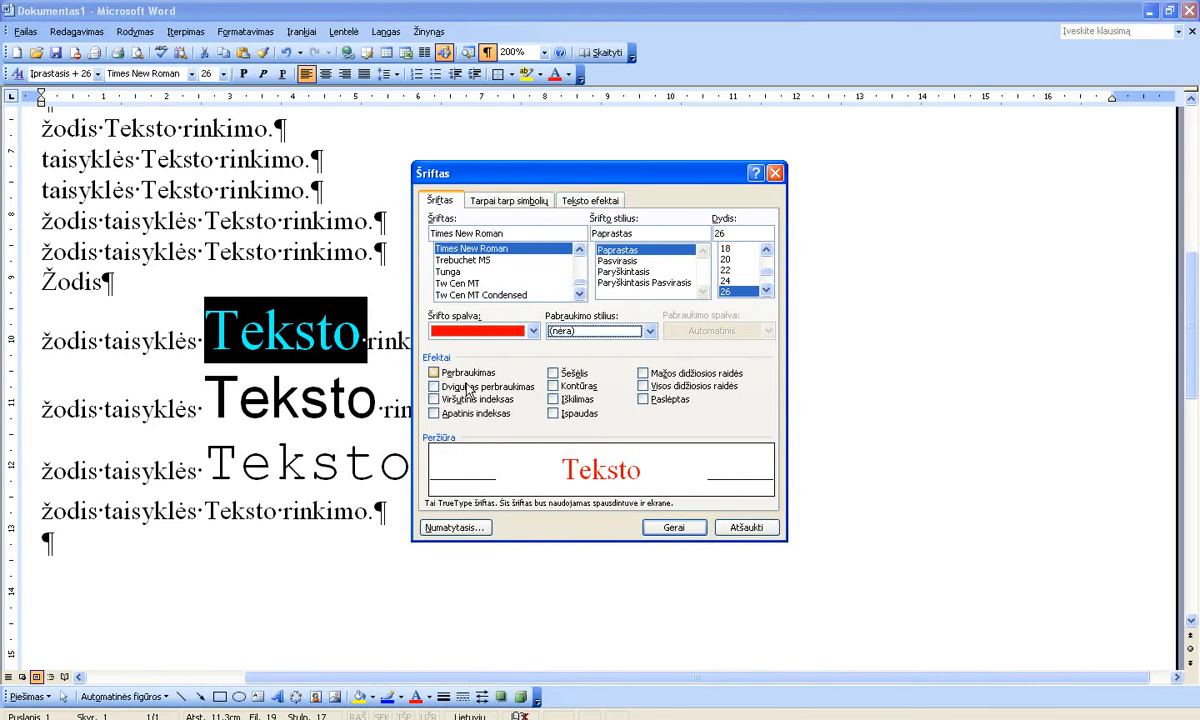
Preview Perbraukimas and Dvigubas perbraukimas on the selected "Teksto", and clear the strikethrough effect.
click(466, 386)
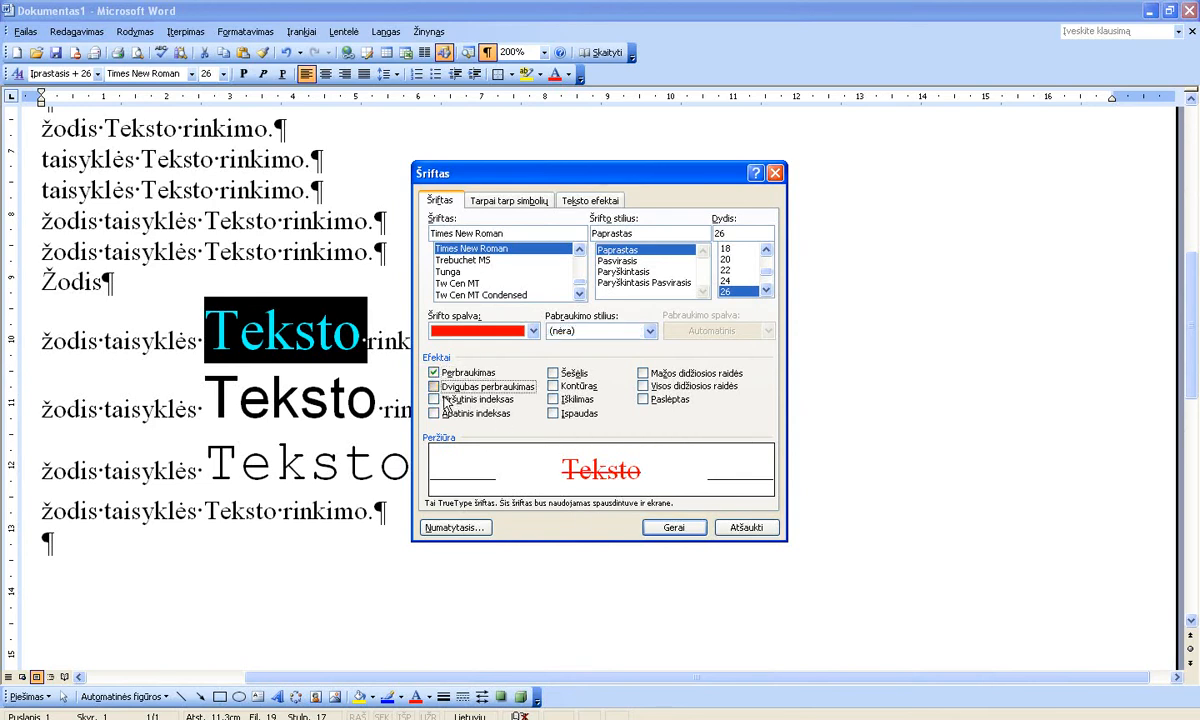
click(460, 387)
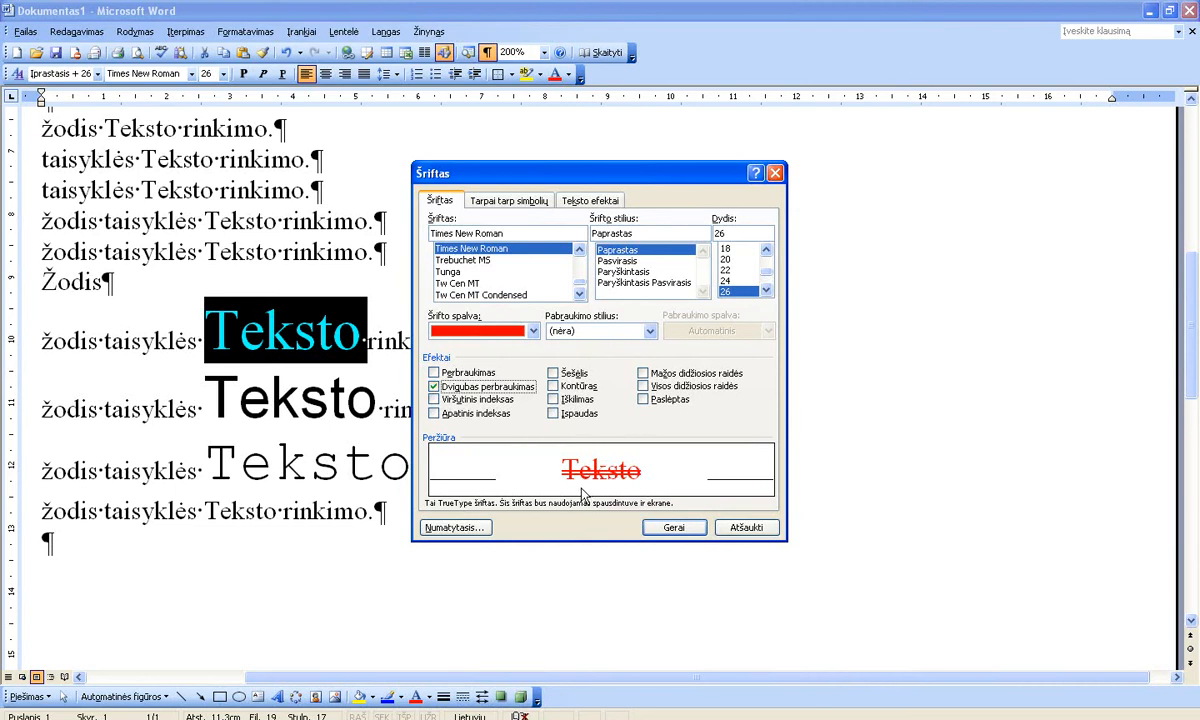
click(442, 390)
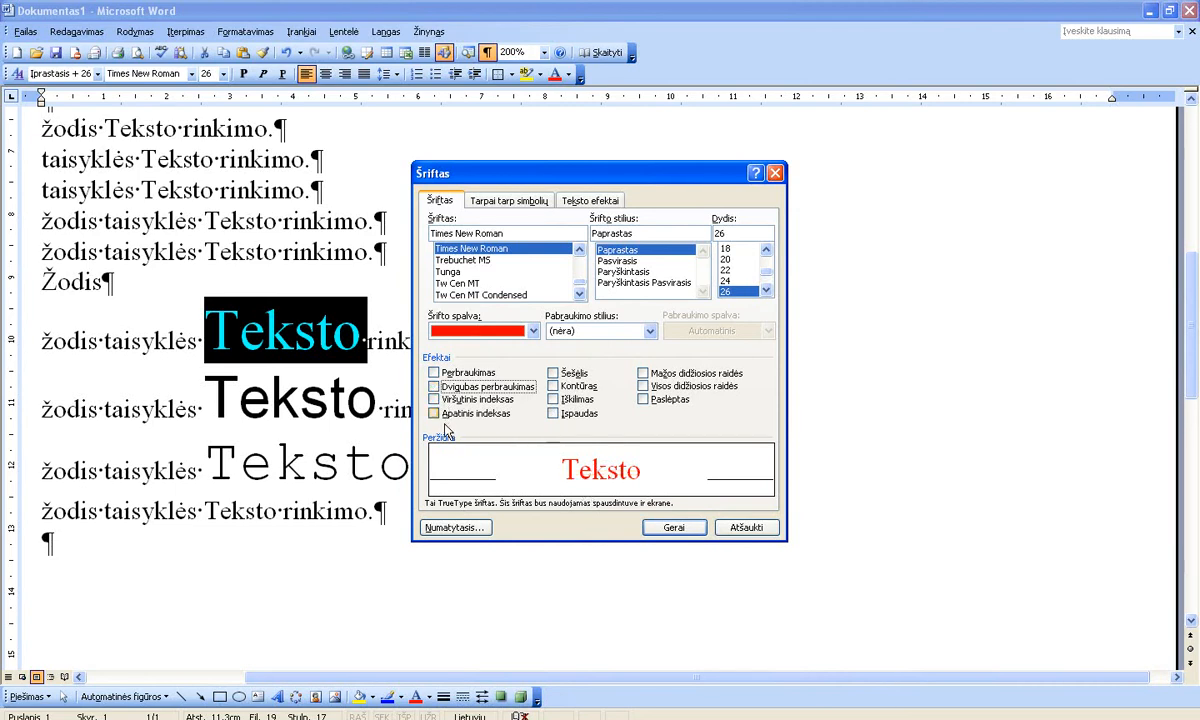
Preview Viršutinis indeksas and Apatinis indeksas on the selected "Teksto", and discard the font settings.
click(444, 402)
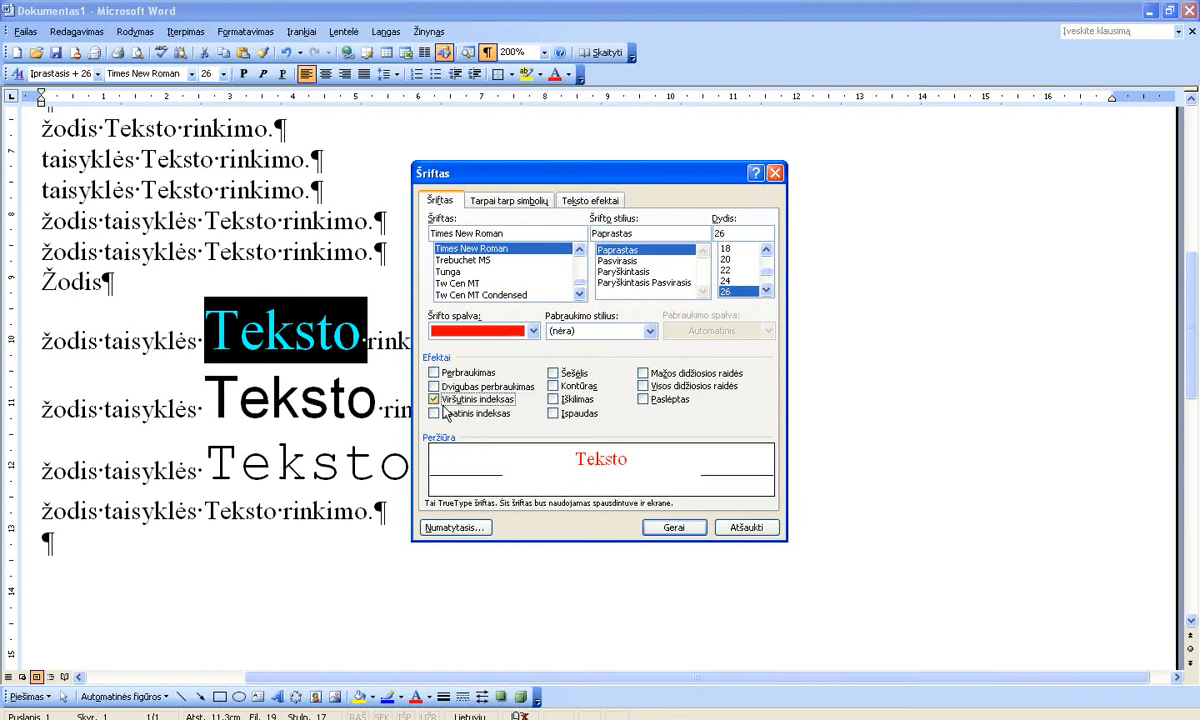
click(443, 413)
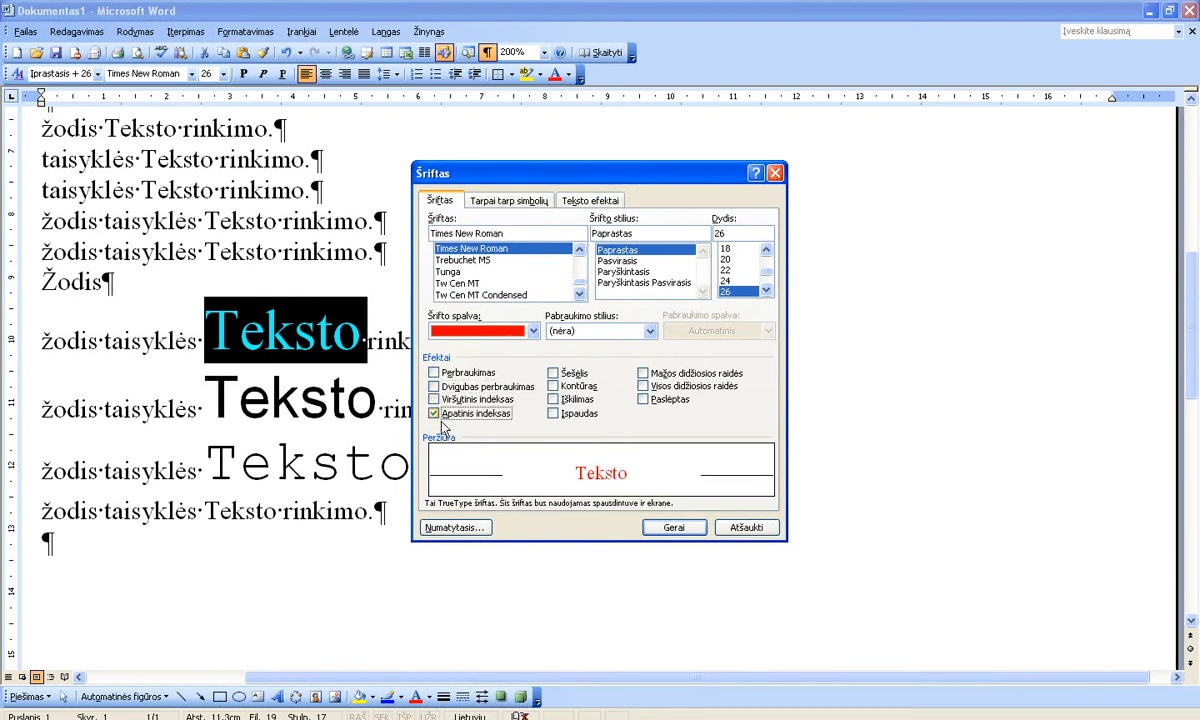
click(443, 413)
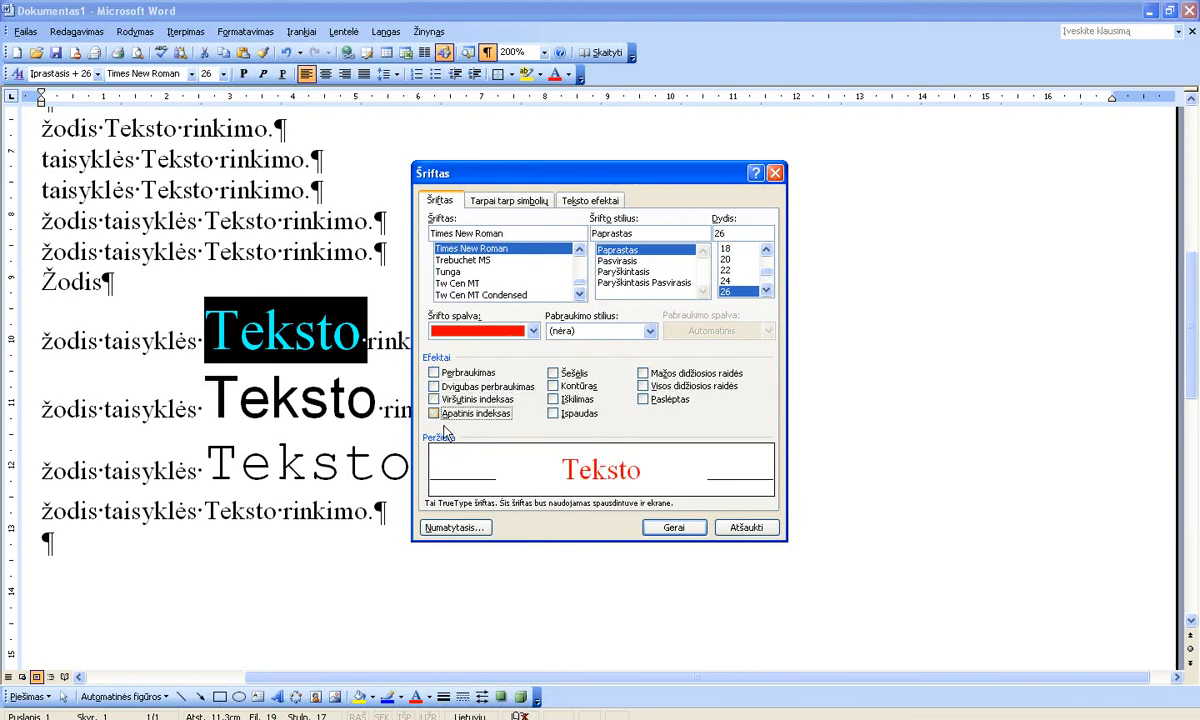
click(434, 399)
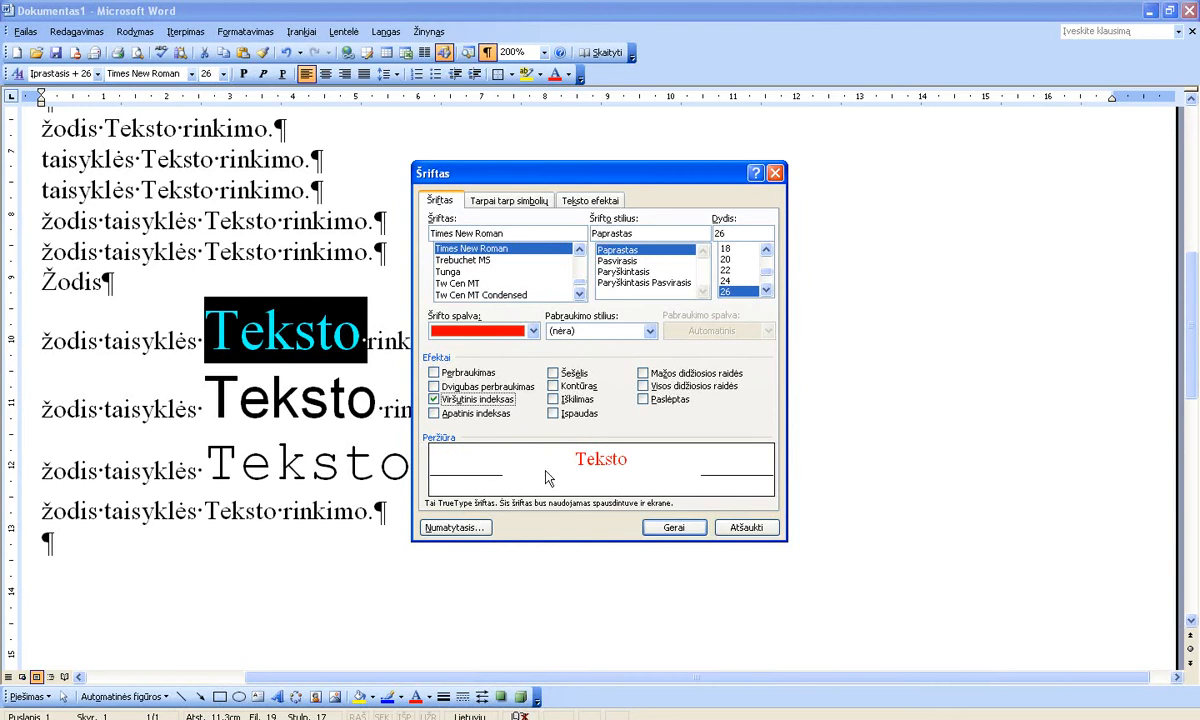
click(746, 528)
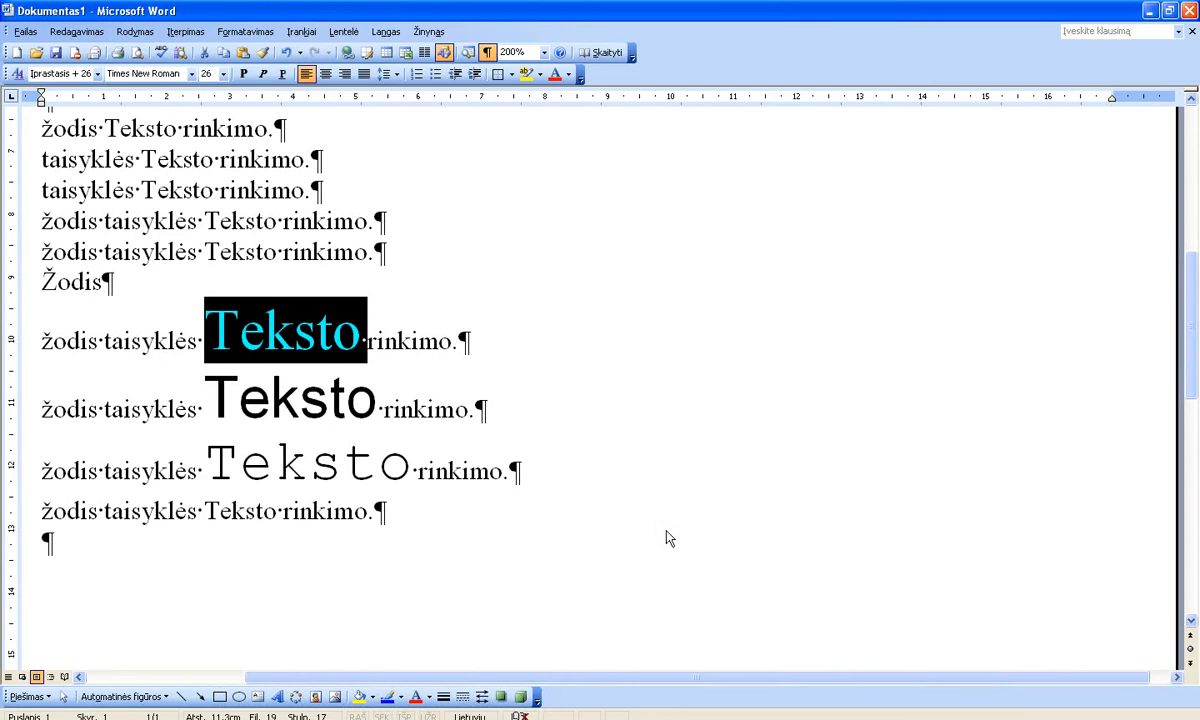
Set the document zoom to 100% and enter "m2" in the empty last paragraph.
click(544, 52)
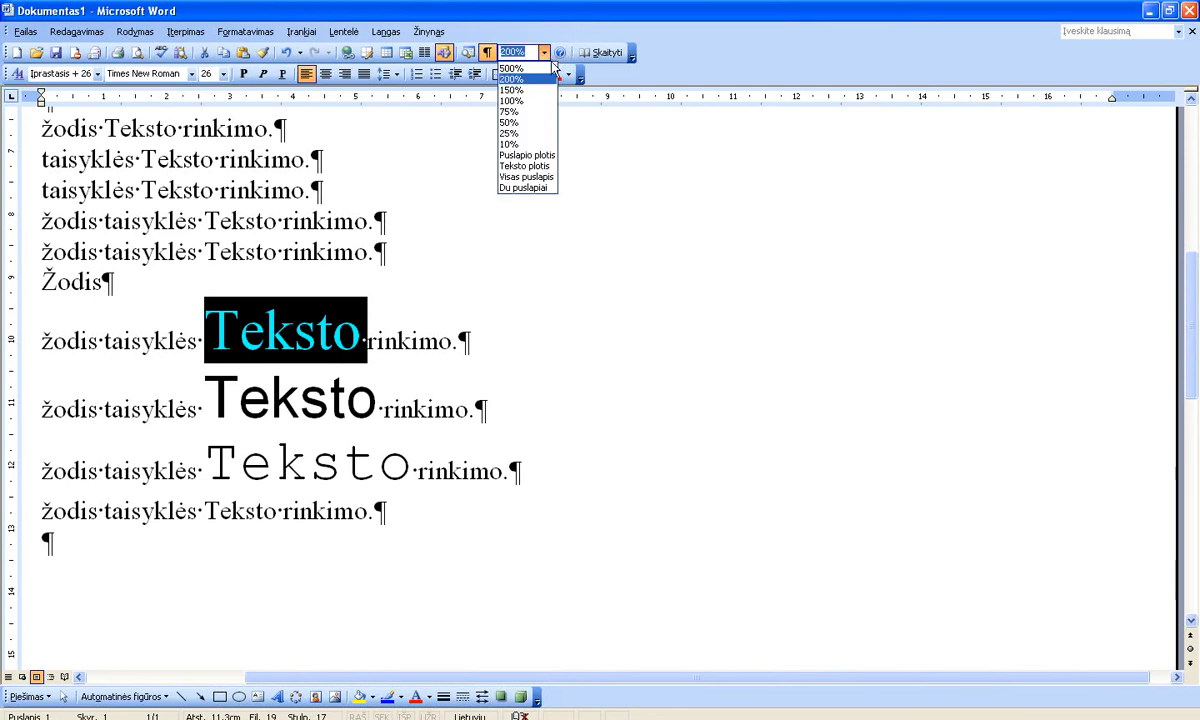
click(526, 101)
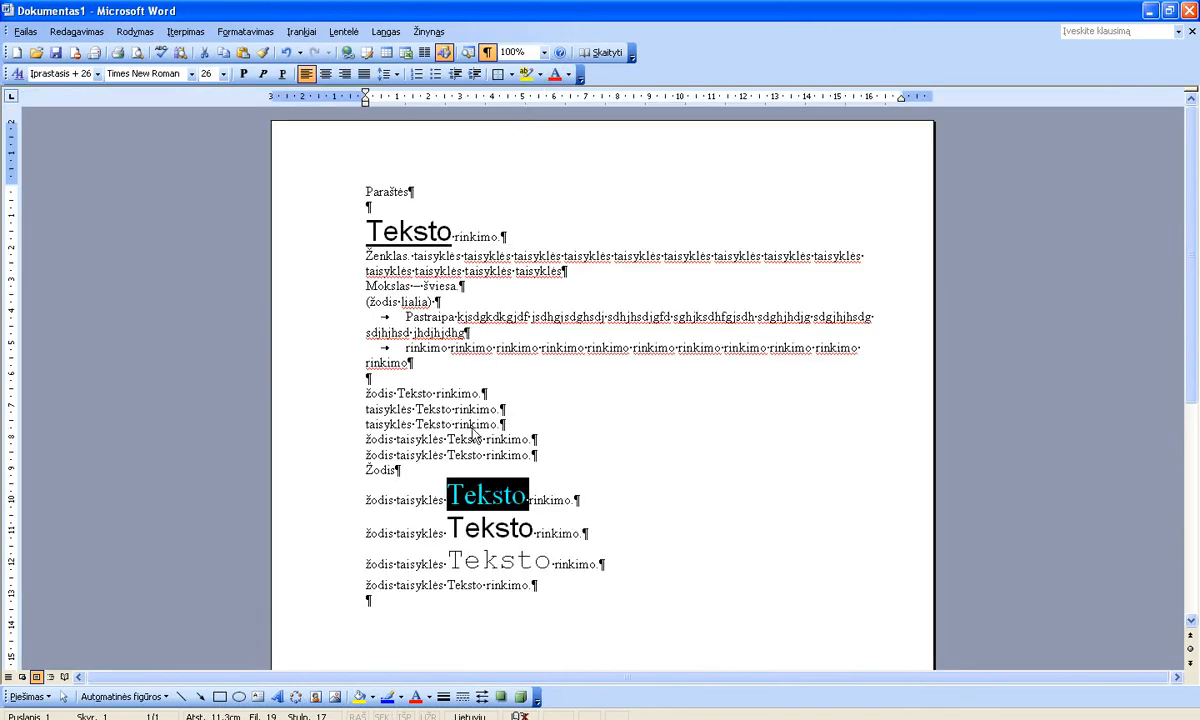
click(389, 619)
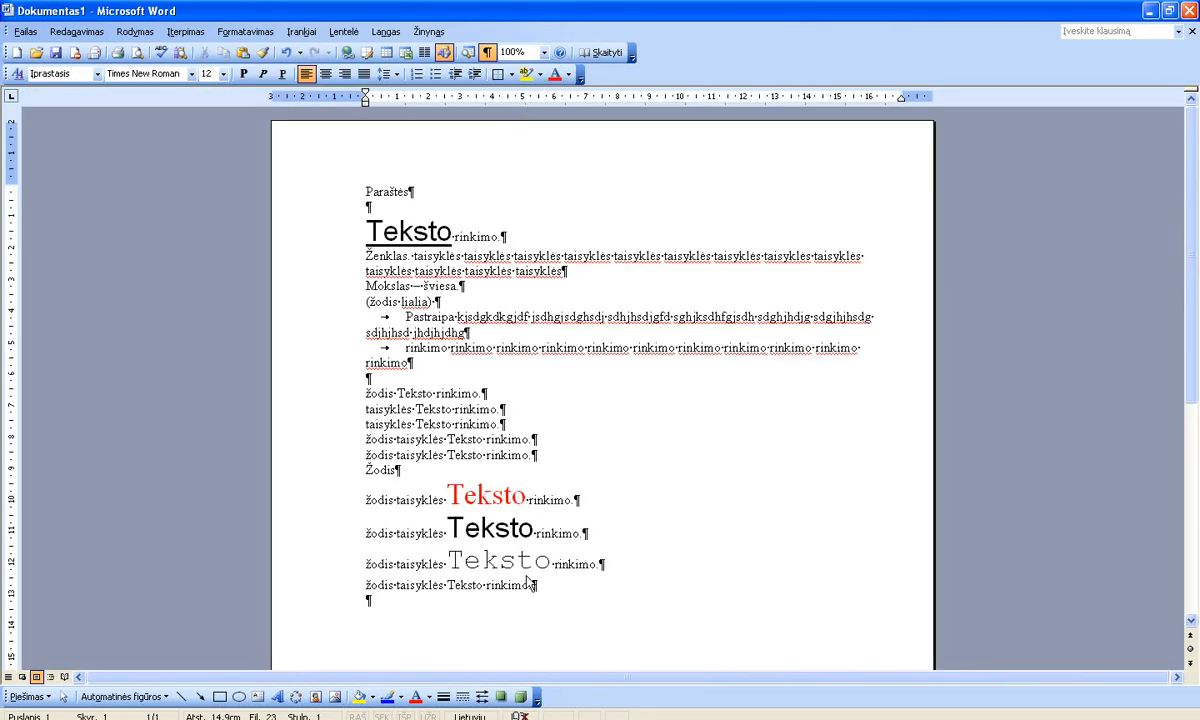
text(m2)
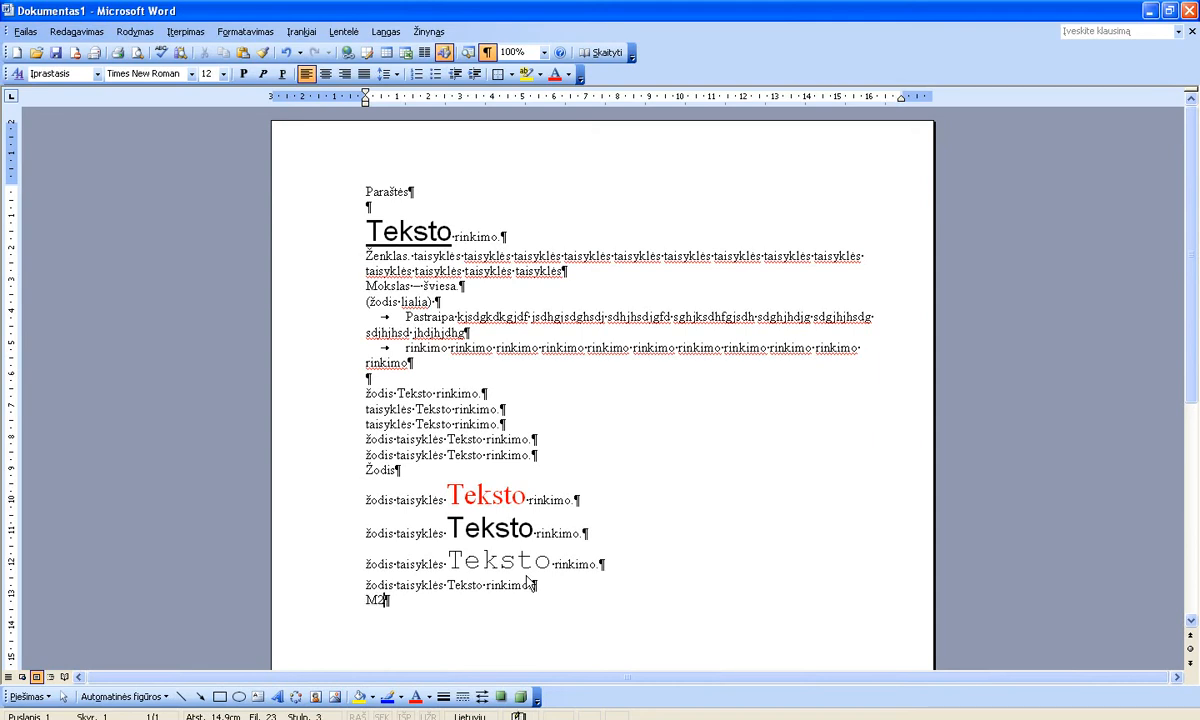
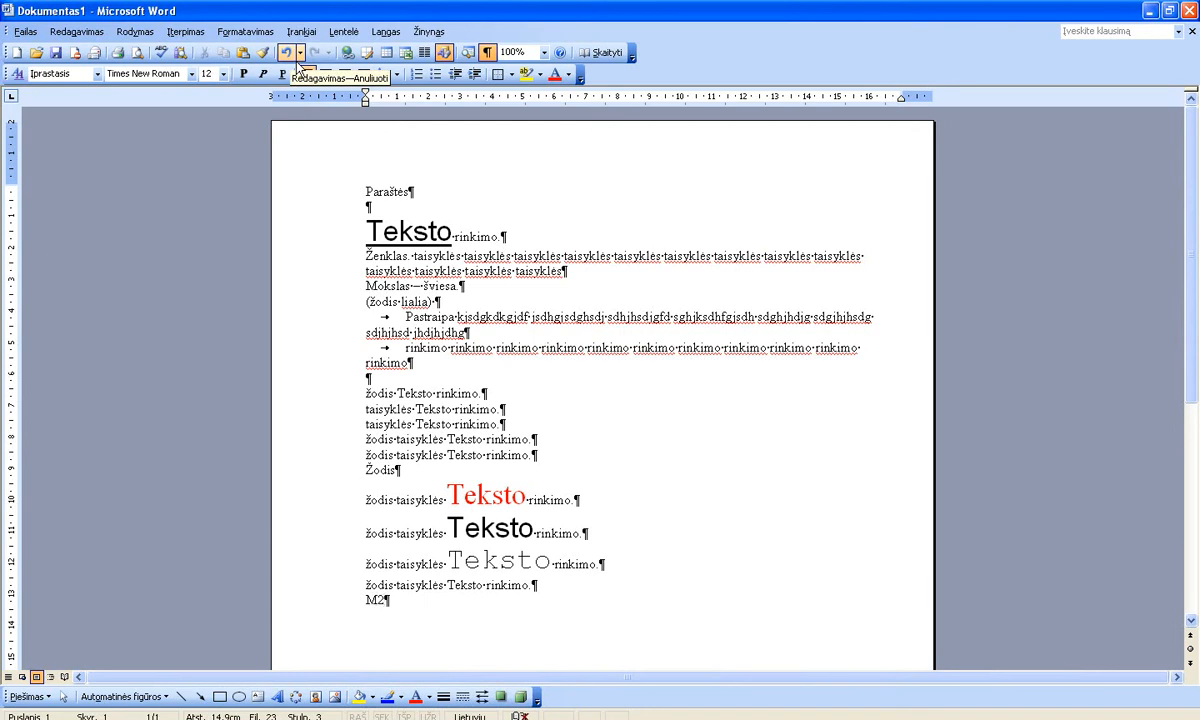
Undo the capitalised "M2" entry in the last paragraph and restore it as lowercase "m2".
click(297, 62)
click(297, 62)
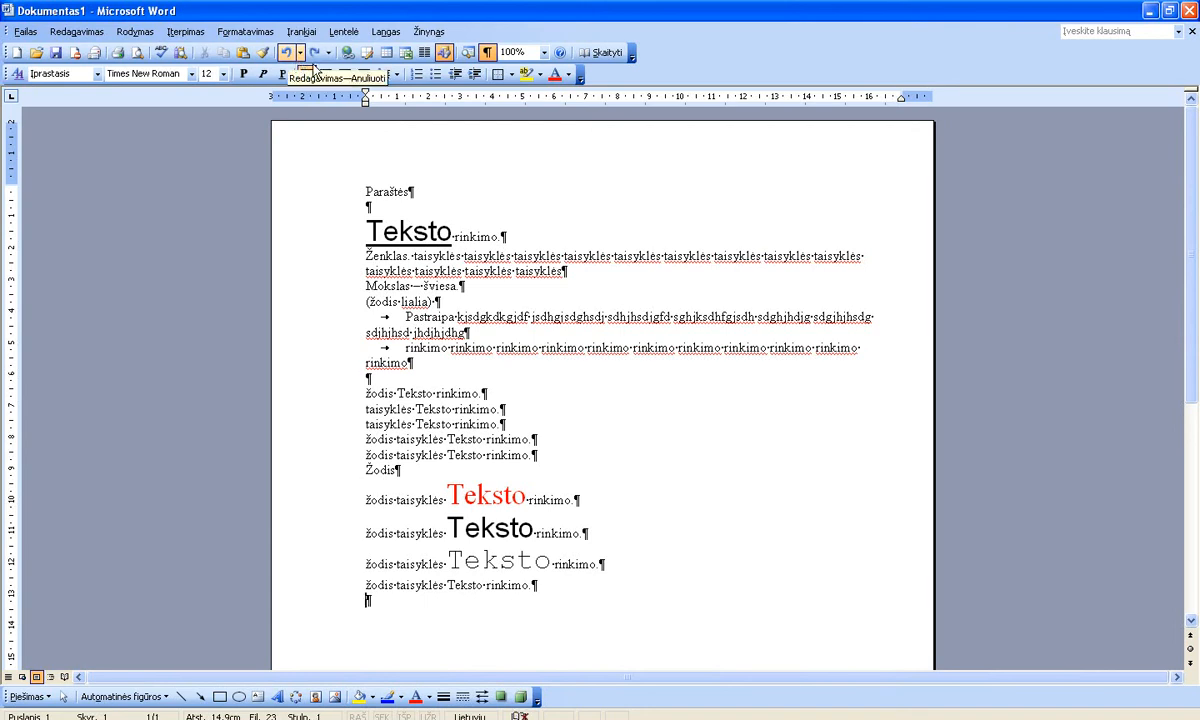
click(316, 58)
click(316, 58)
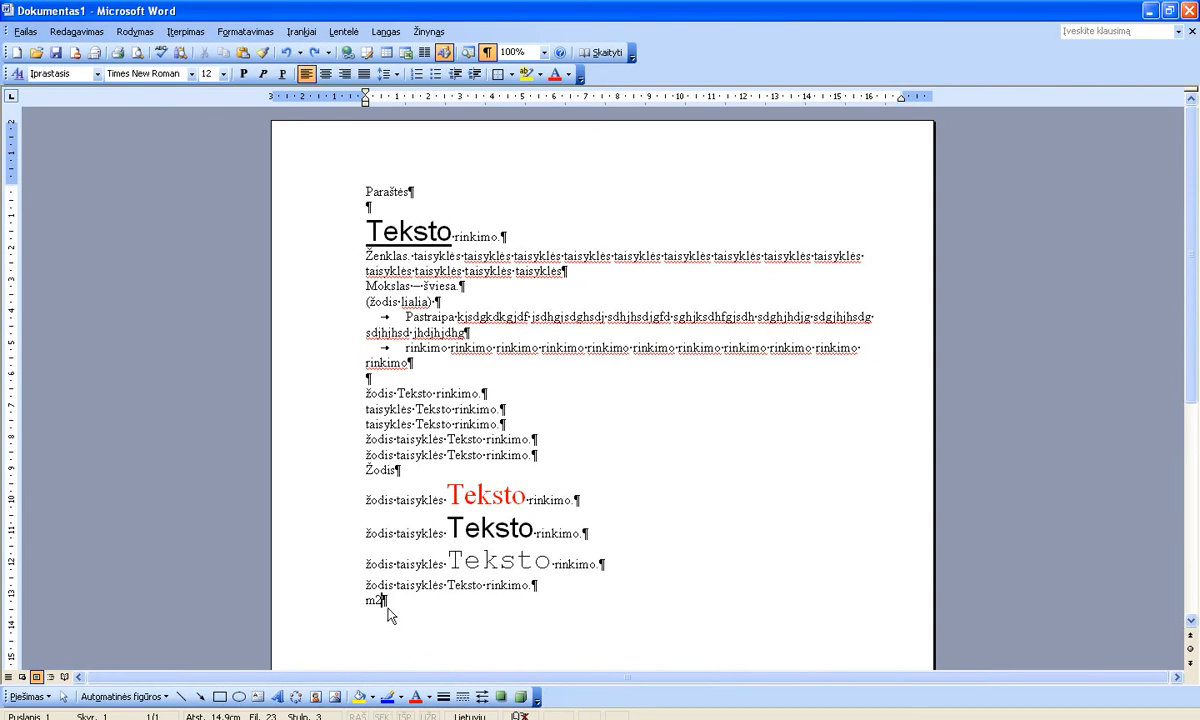
Format only the "2" in "m2" with the Viršutinis indeksas font effect.
key(shift+Left)
click(243, 32)
click(253, 49)
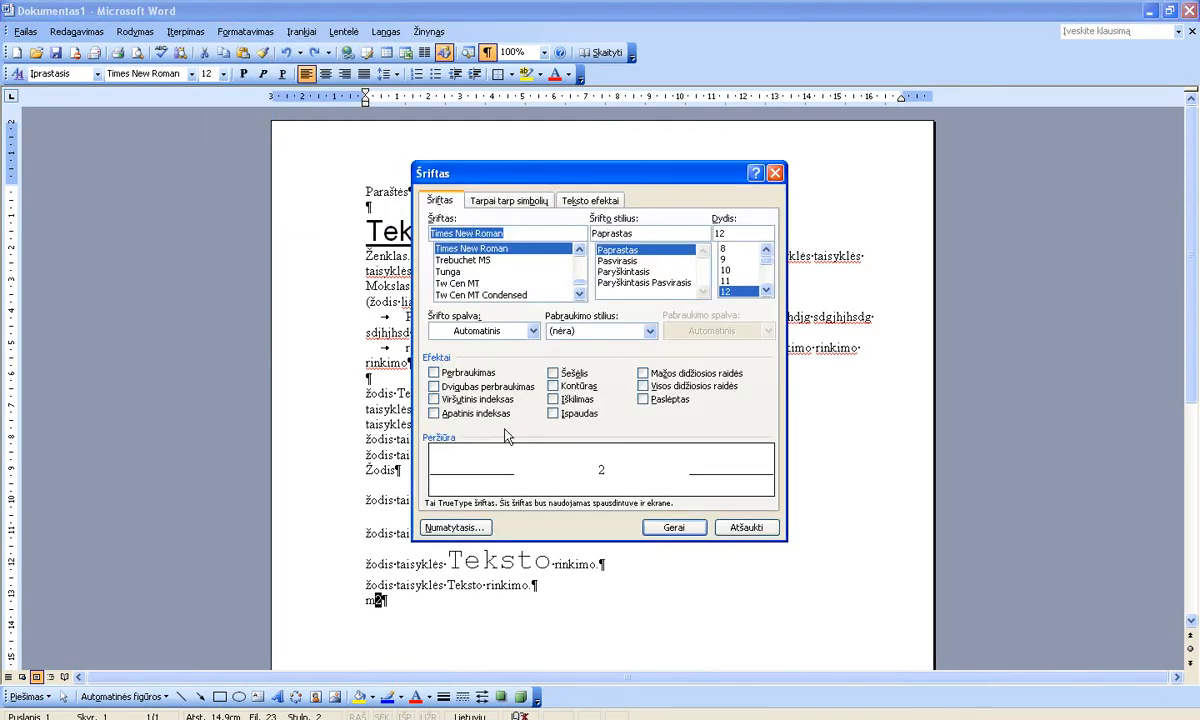
click(456, 399)
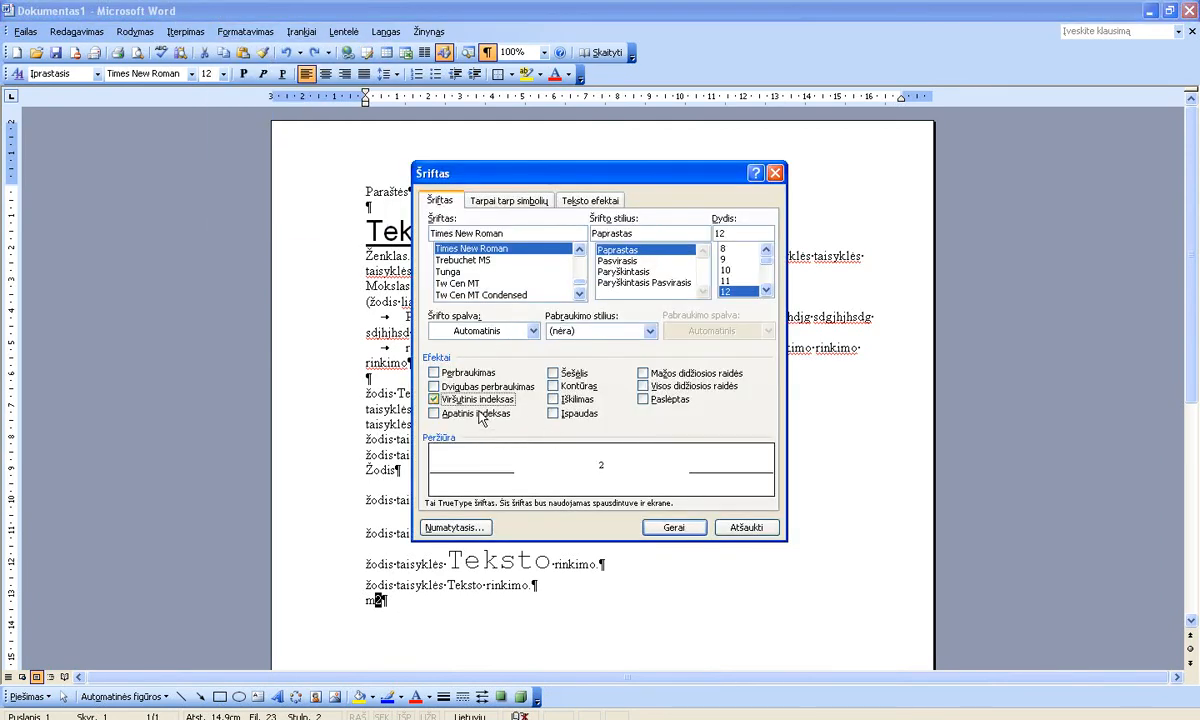
click(674, 529)
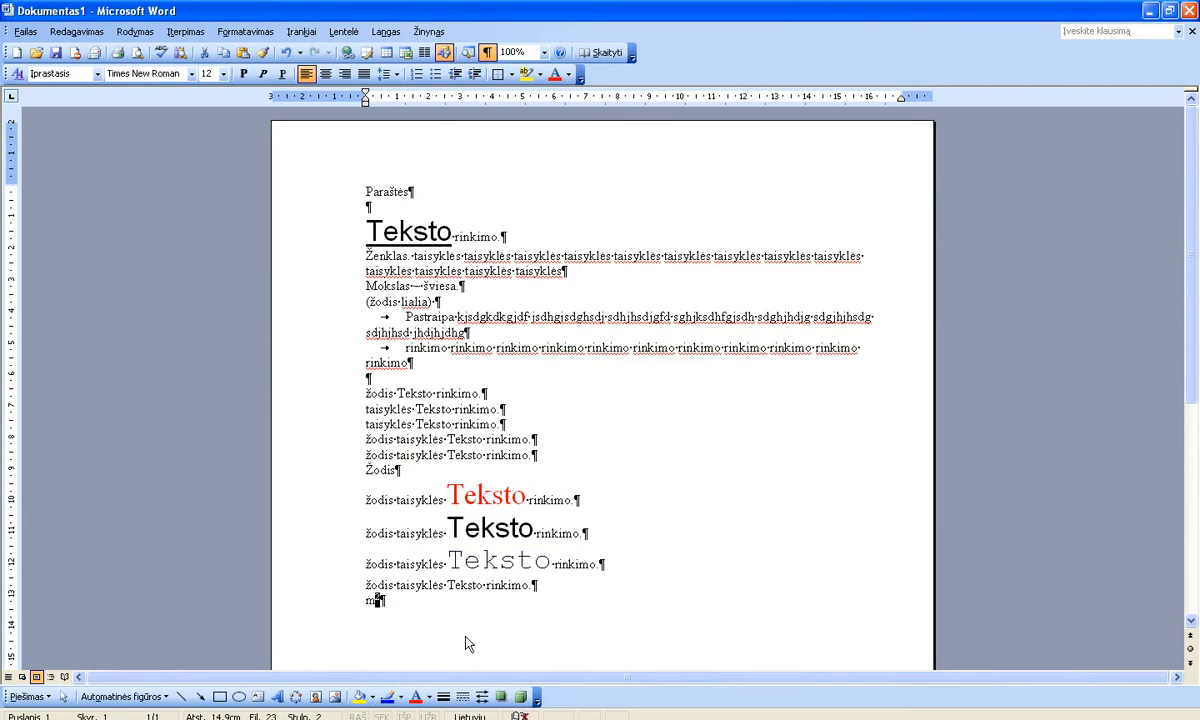
Enter a run of test letters directly after the superscript 2 and delete them all again.
key(Right)
text(etestinyyyyya)
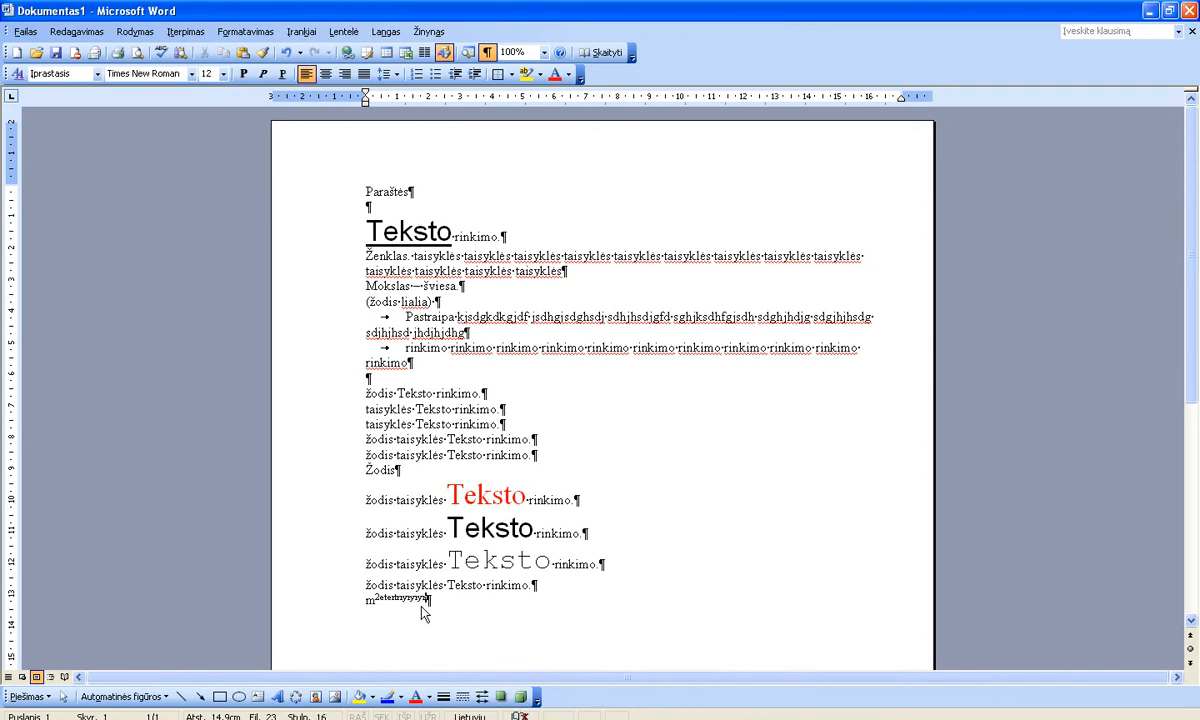
key(BackSpace)
key(BackSpace)
key(BackSpace)
key(BackSpace)
key(BackSpace)
key(BackSpace)
key(BackSpace)
key(BackSpace)
key(BackSpace)
key(BackSpace)
key(BackSpace)
key(BackSpace)
key(BackSpace)
Turn off the Viršutinis indeksas effect for text following the superscript 2.
click(245, 31)
click(250, 48)
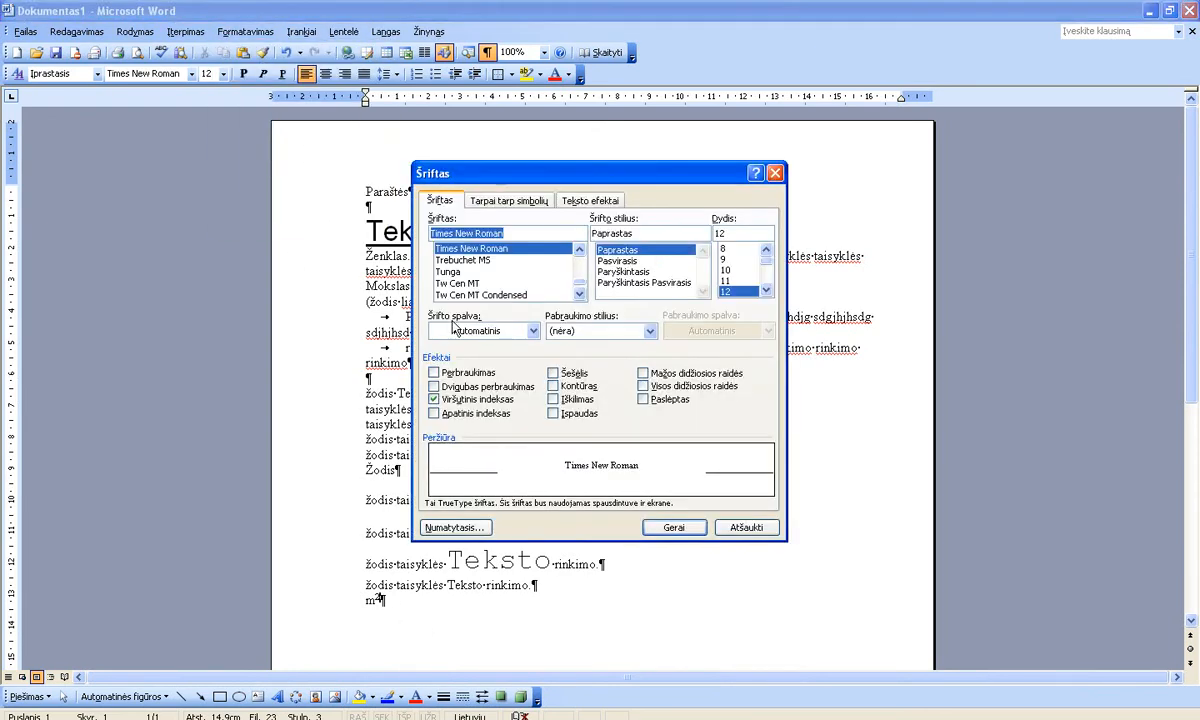
click(655, 527)
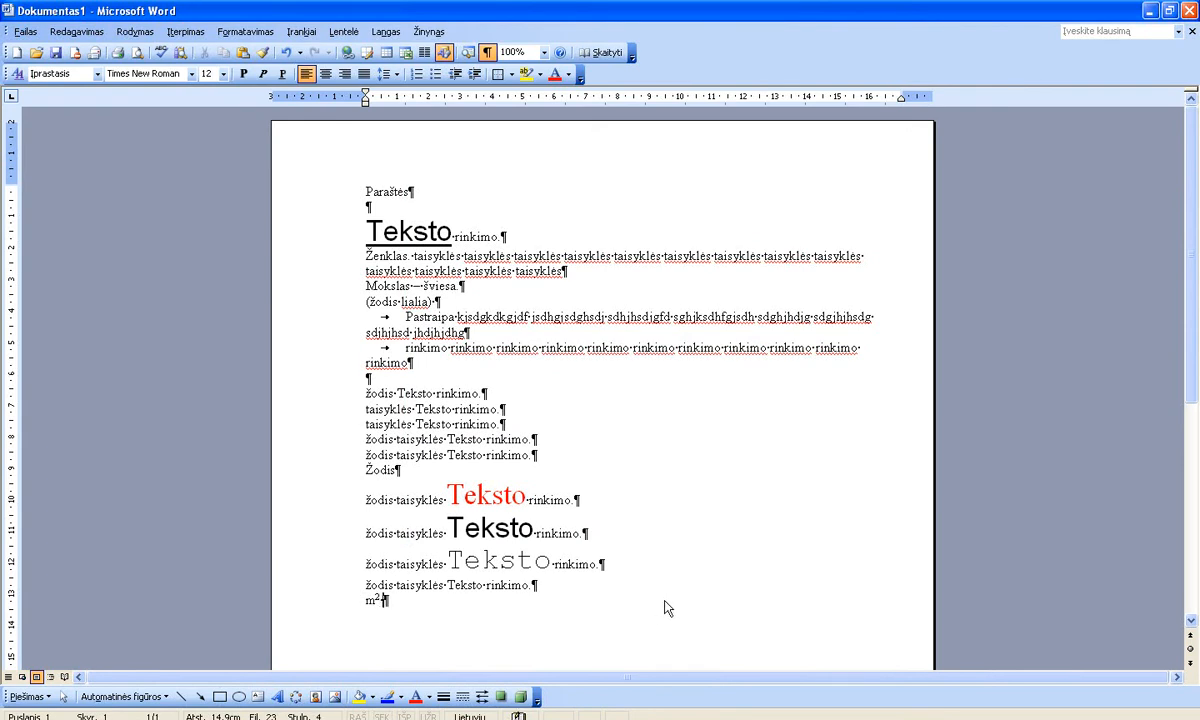
Add the normal text "sdssd" after the superscript 2 and start a new paragraph with "K1".
text(sdgsd)
key(Return)
text(K1)
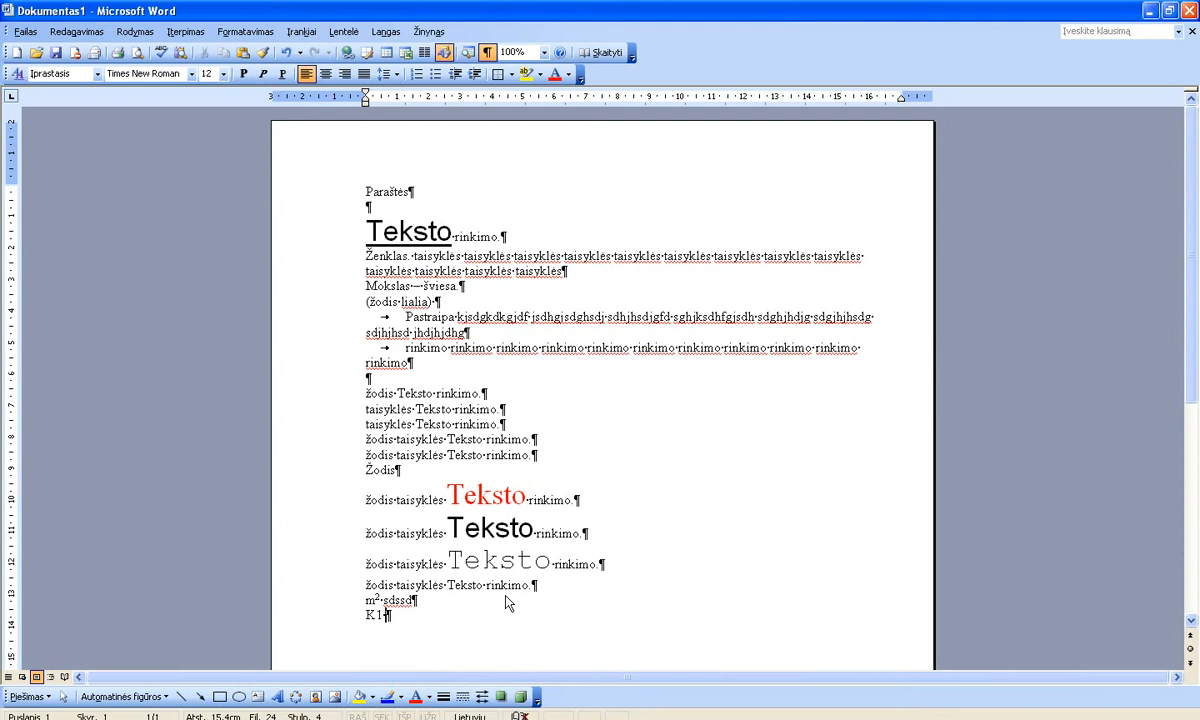
Format only the "1" in "K1" with the Apatinis indeksas font effect and return the cursor to the line's end.
key(BackSpace)
key(shift+Left)
click(262, 33)
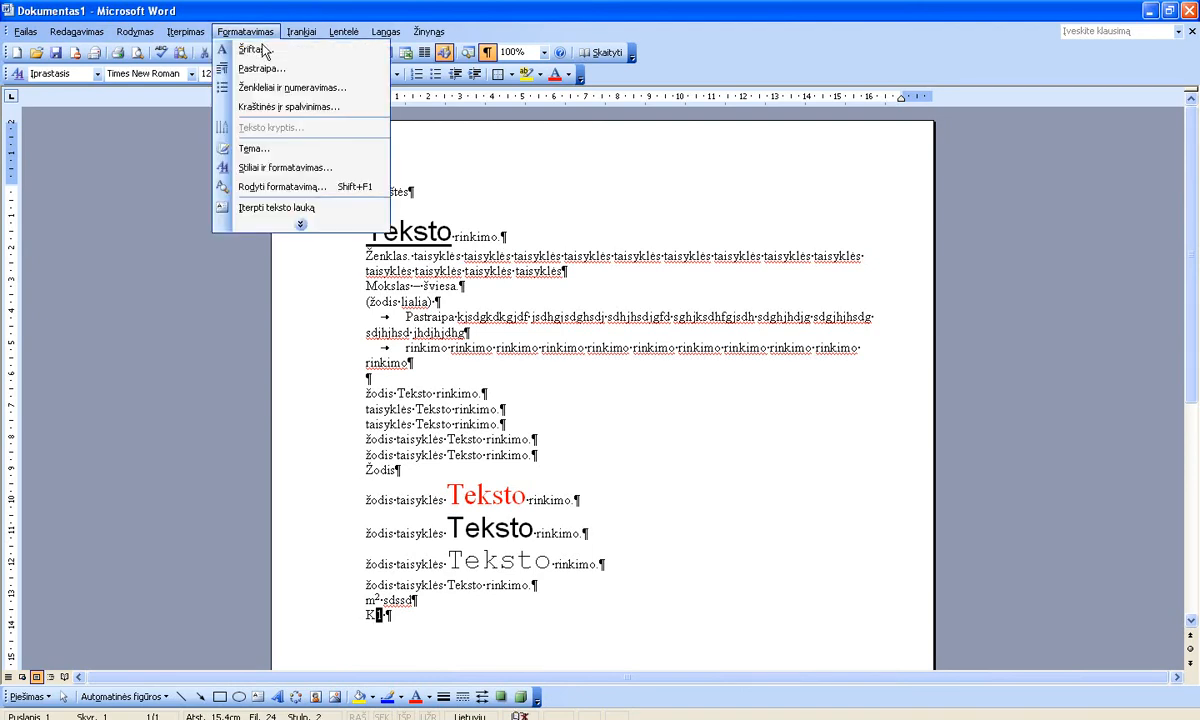
click(258, 52)
click(434, 413)
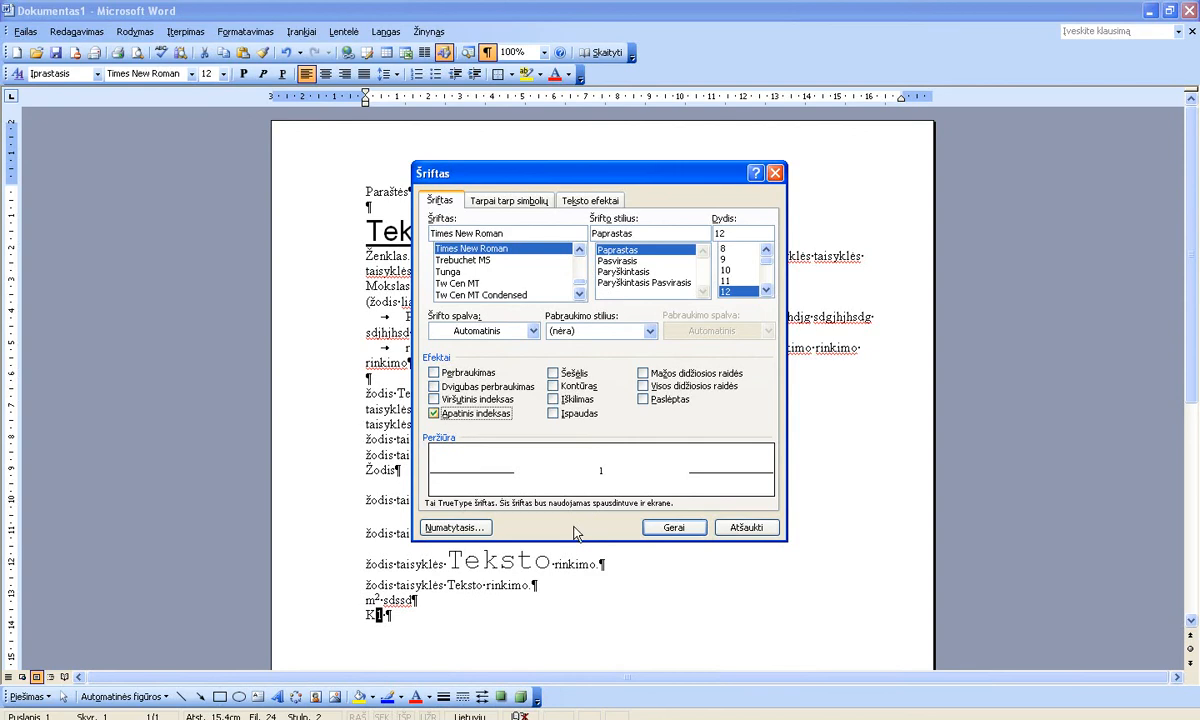
click(674, 527)
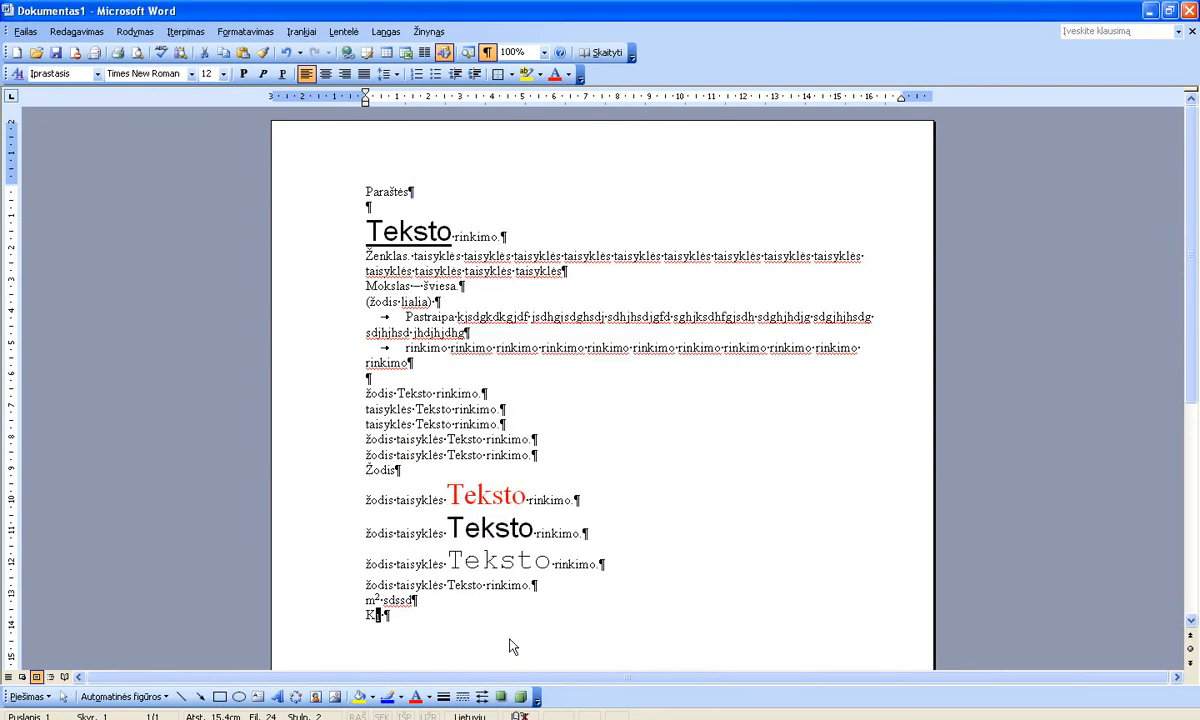
click(480, 648)
Add the Viršutinis indeksas command to the Formatavimas toolbar.
click(580, 78)
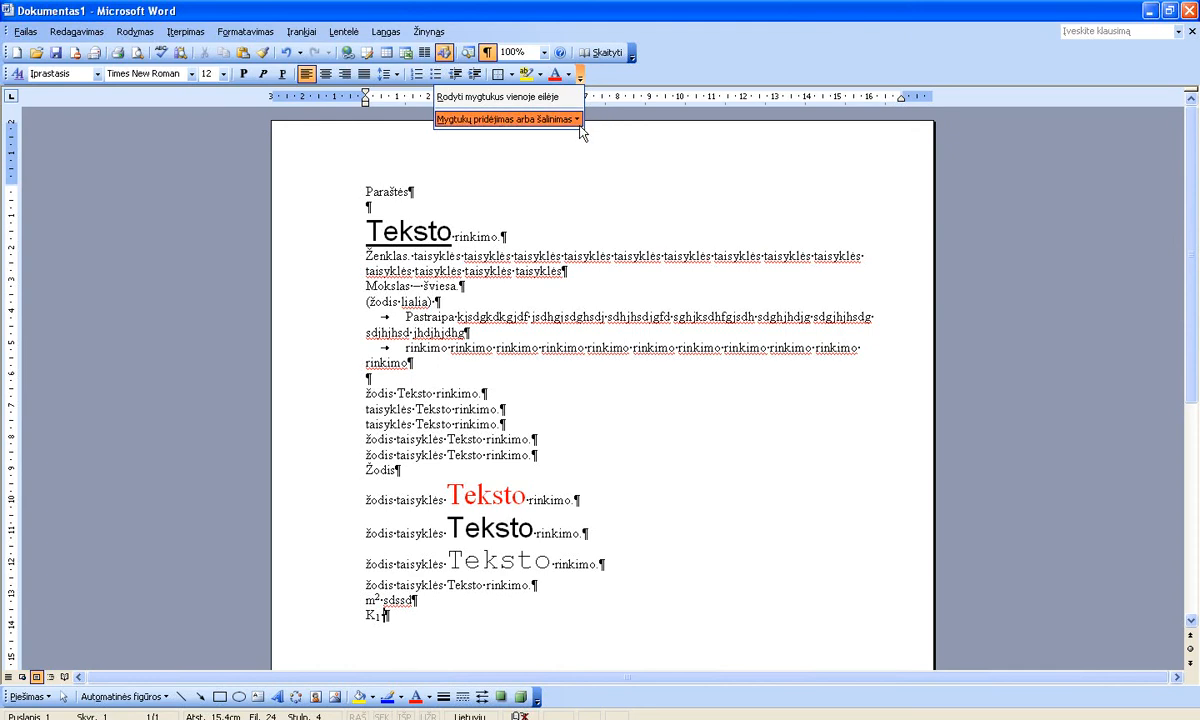
mouse_move(579, 126)
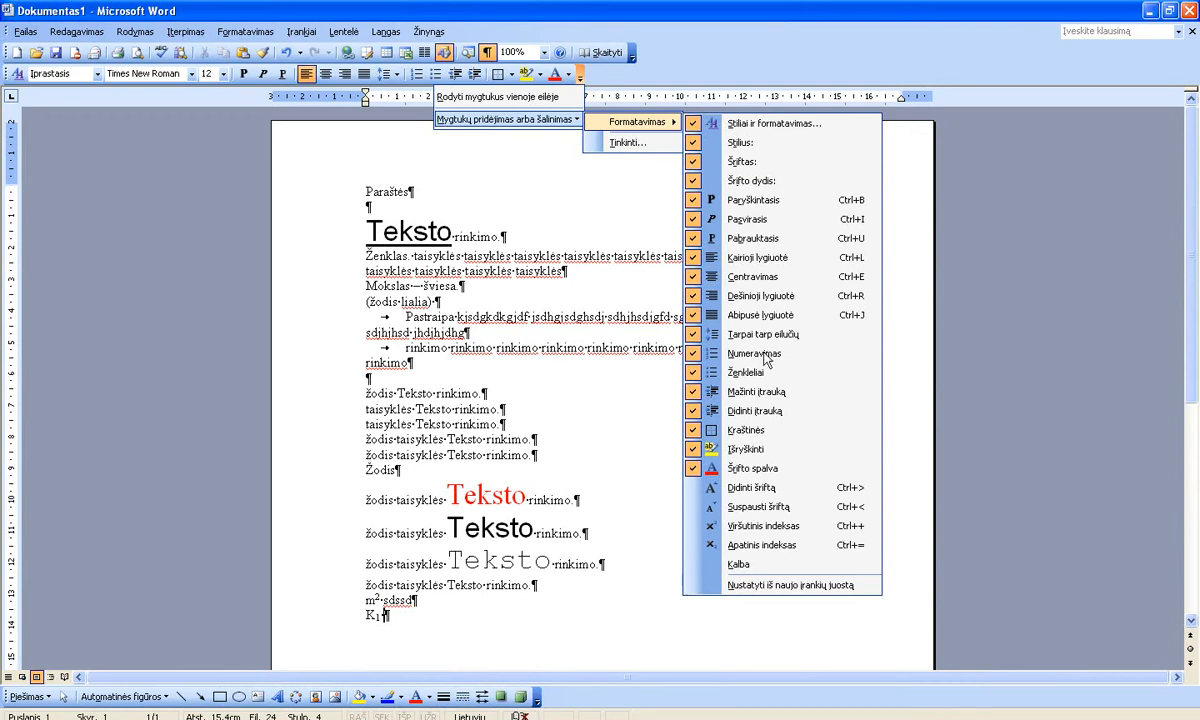
click(736, 528)
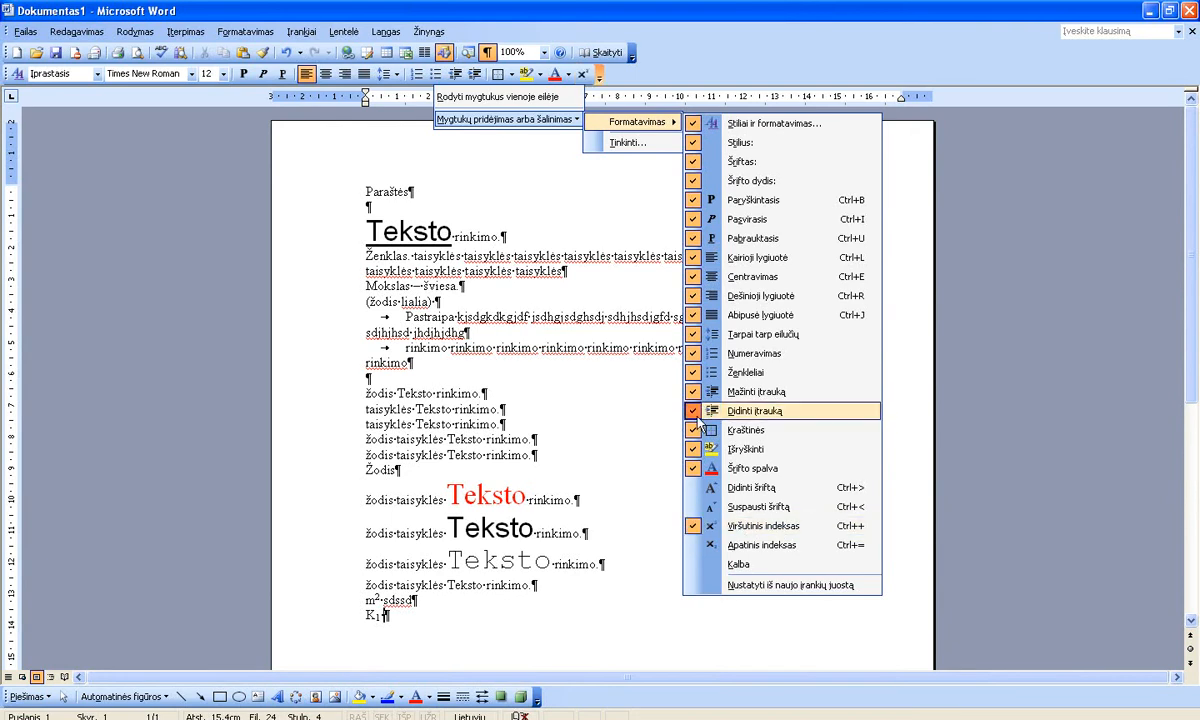
click(694, 72)
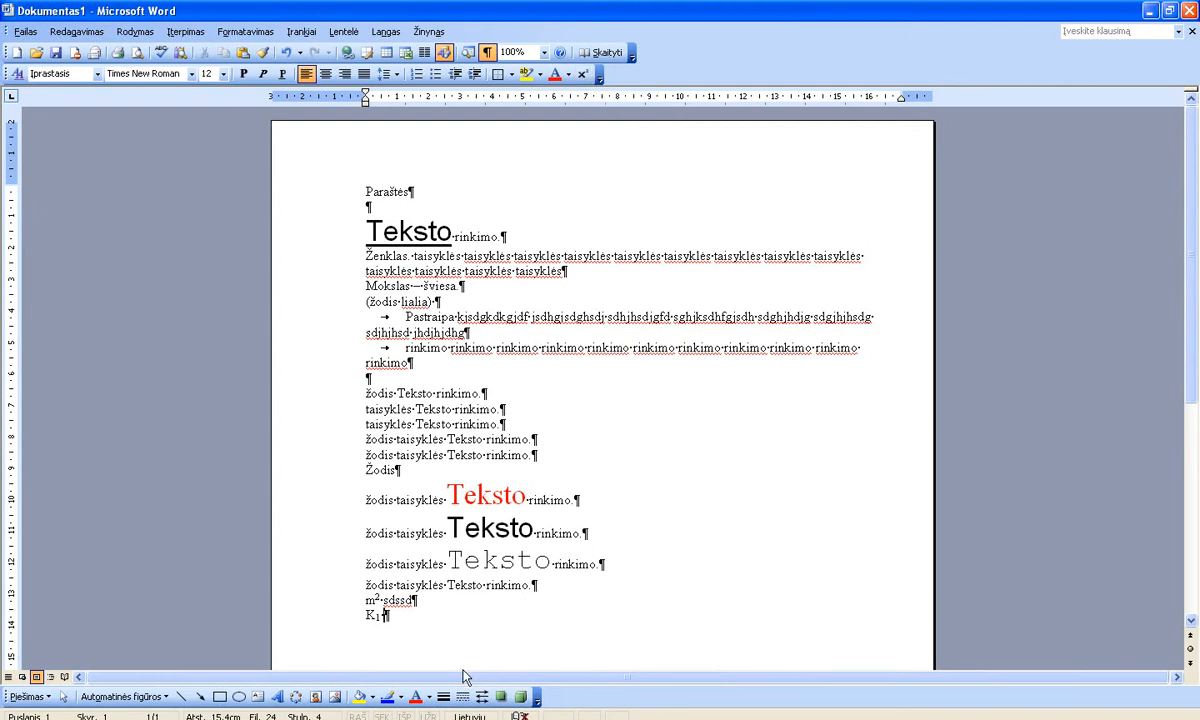
Continue the "K1" line with "m2 sdvdf", making only the 2 superscript.
text(m)
click(590, 80)
text(2)
click(585, 77)
text(sdvdf)
Write a new paragraph "M1233 djhcsgfsjhK1 gdujhghdfv" with "1233" in superscript and the "1" after "K" in subscript.
key(Return)
text(m)
key(ctrl+shift+equal)
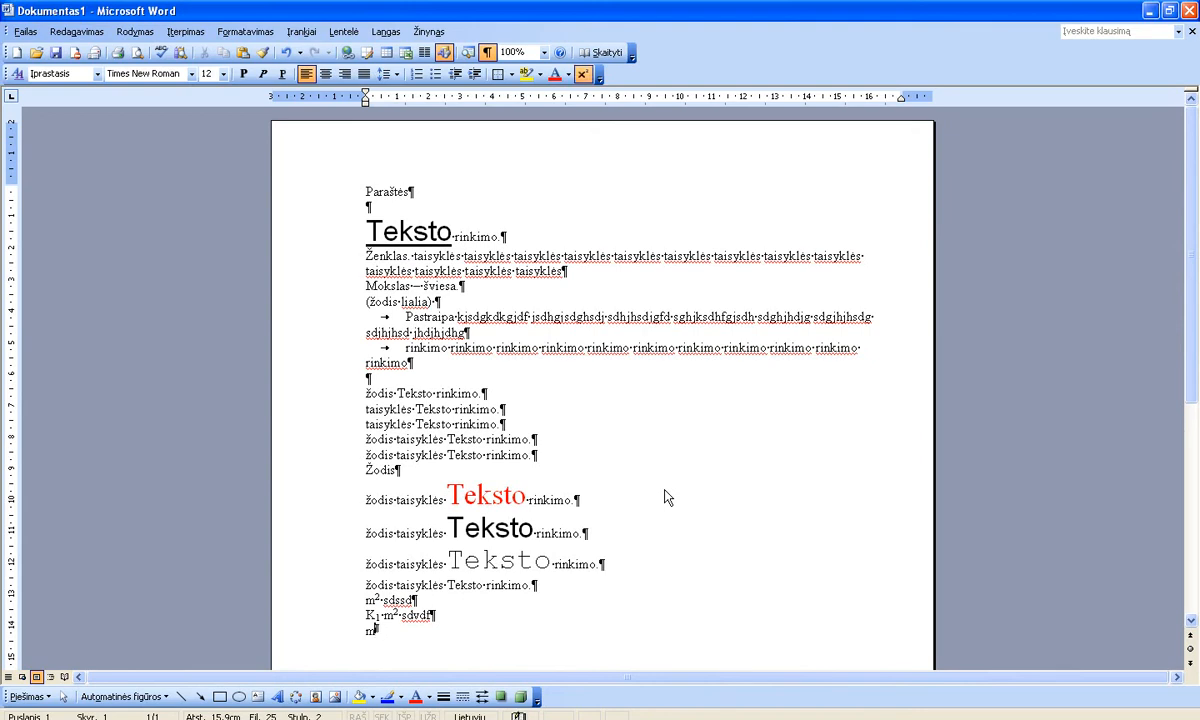
text(vewy)
key(BackSpace)
key(BackSpace)
key(BackSpace)
key(BackSpace)
text(1233)
key(ctrl+shift+plus)
text(djhcsgfsjh)
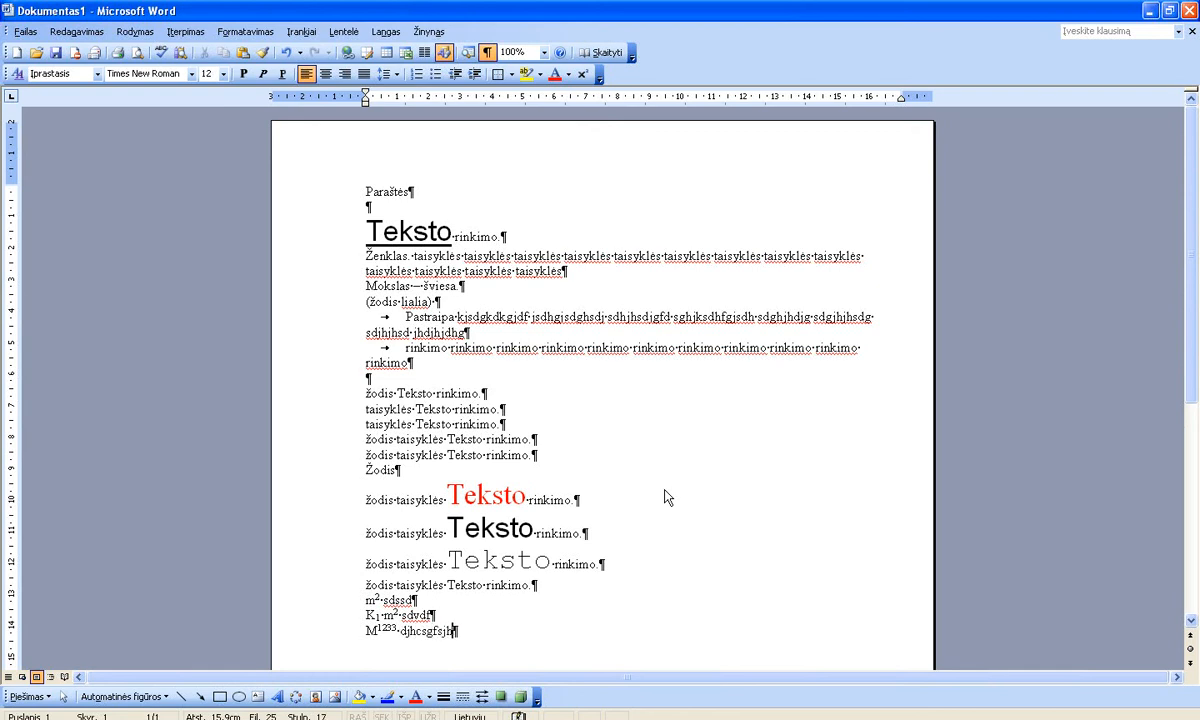
text(K1 gdujhghdfw)
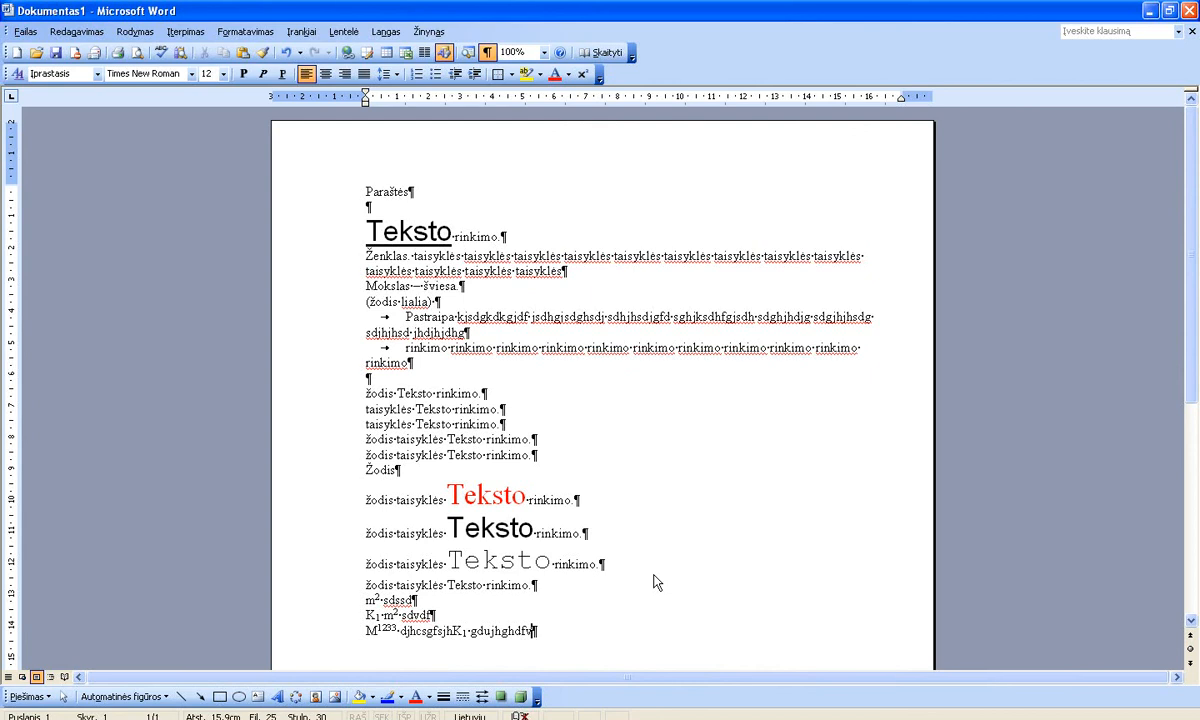
Preview the Šešėlis and Kontūras font effects on the red word "Teksto" and set its size to 36.
triple_click(500, 508)
click(499, 508)
double_click(500, 510)
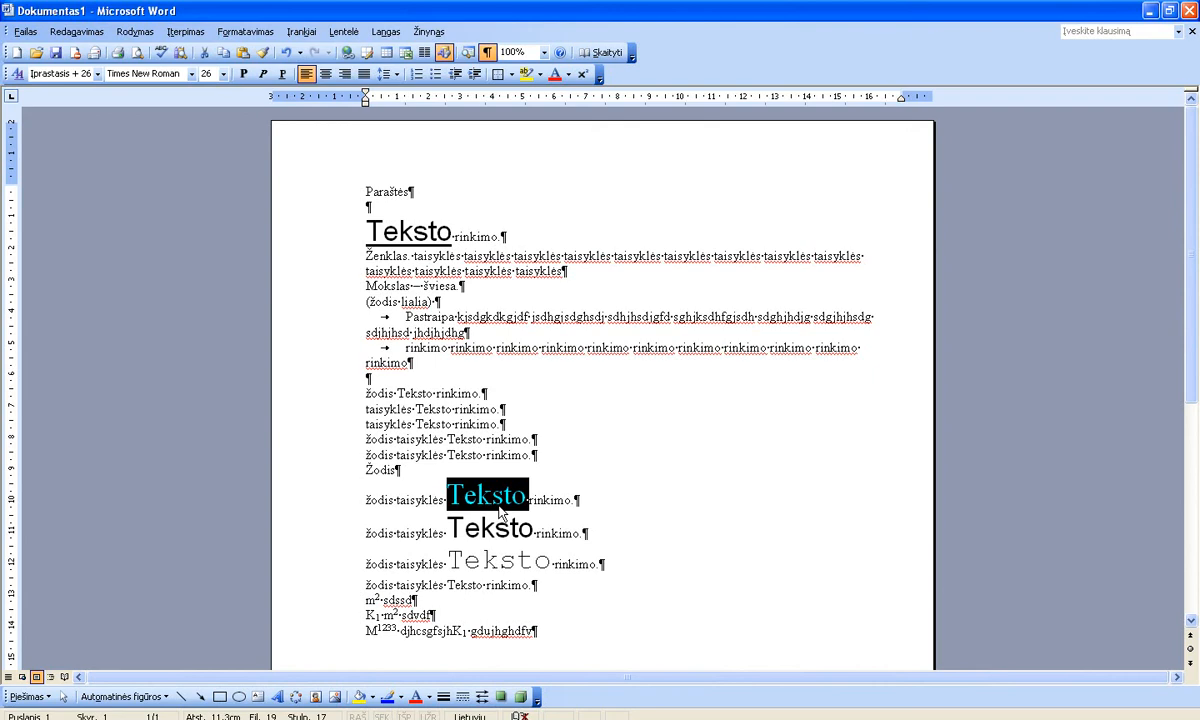
click(258, 33)
click(248, 47)
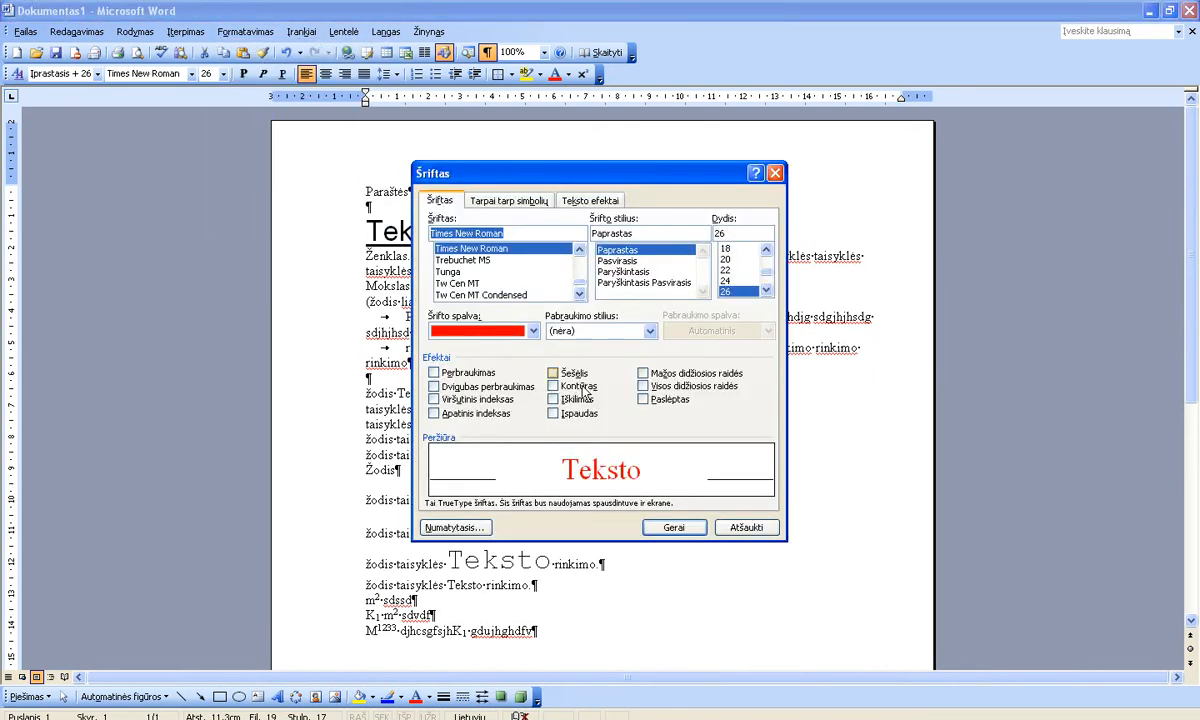
click(555, 374)
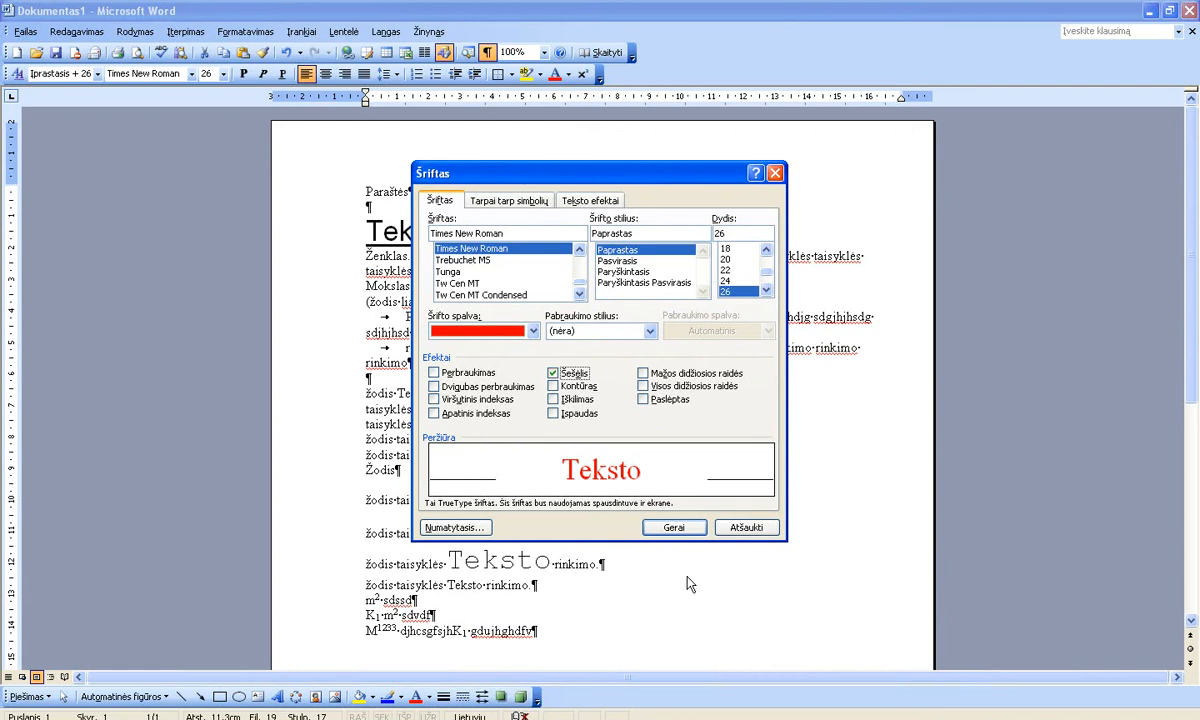
click(566, 373)
click(566, 387)
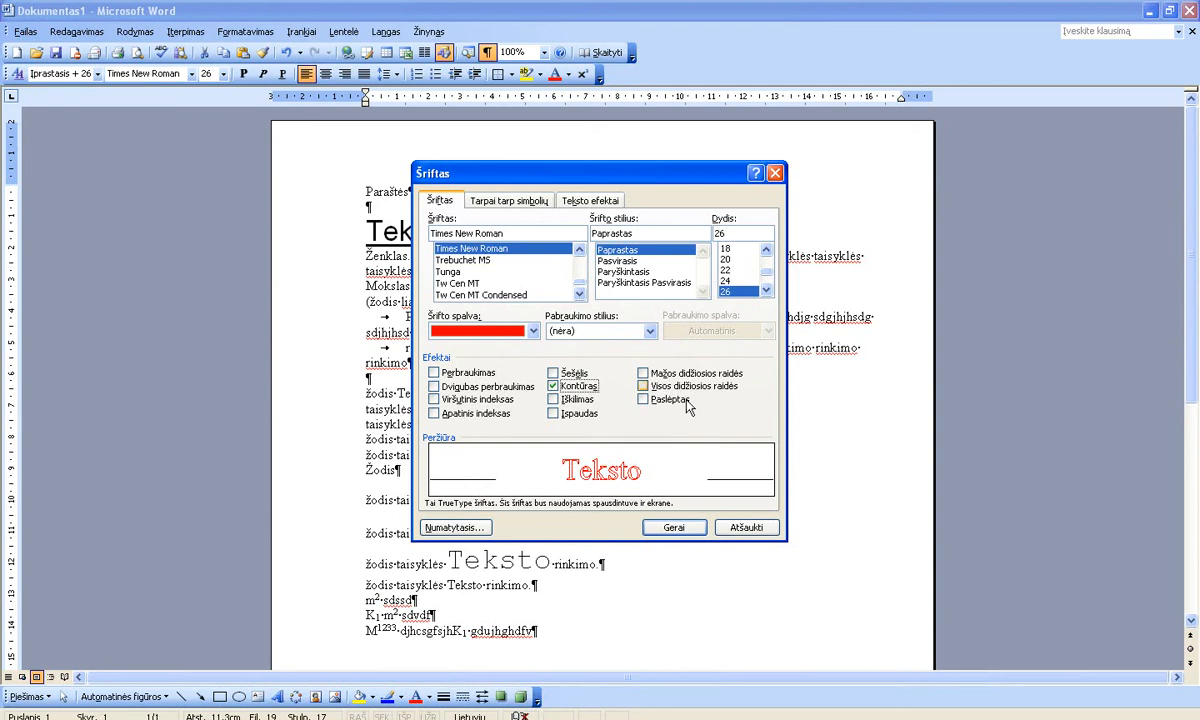
scroll(766, 275, down, 1)
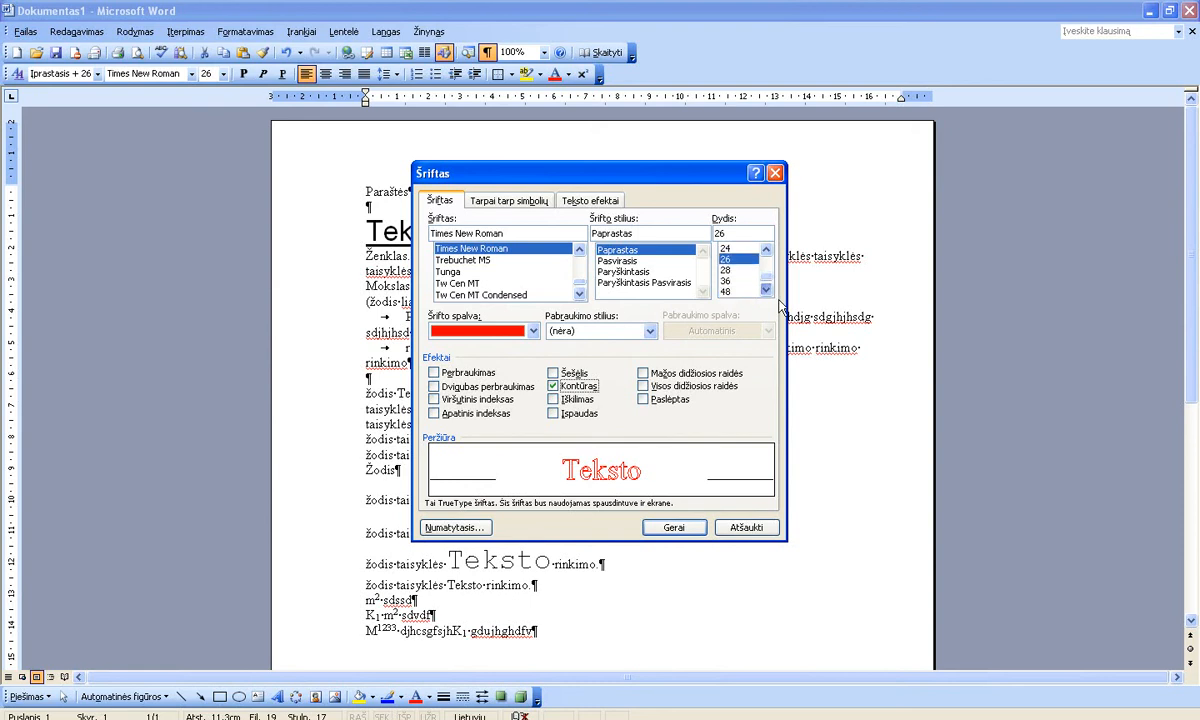
click(725, 281)
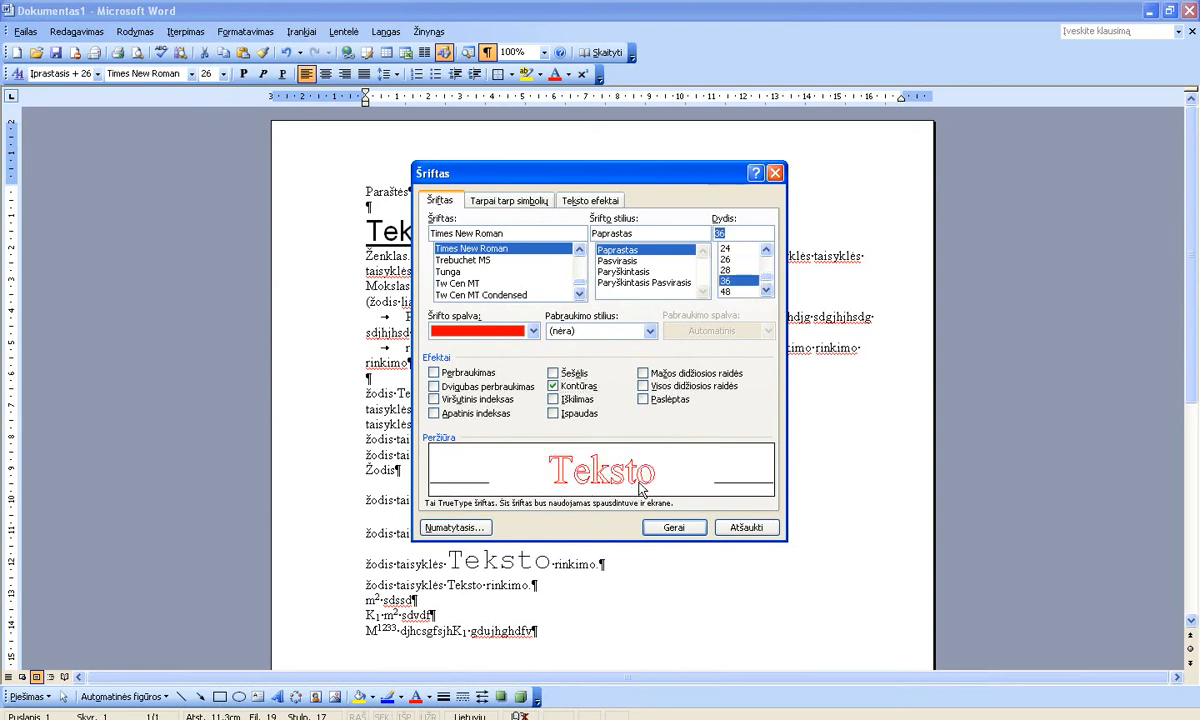
Preview the Iškilimas and Įspaudas effects alternately on the red "Teksto" and leave both switched off.
click(555, 399)
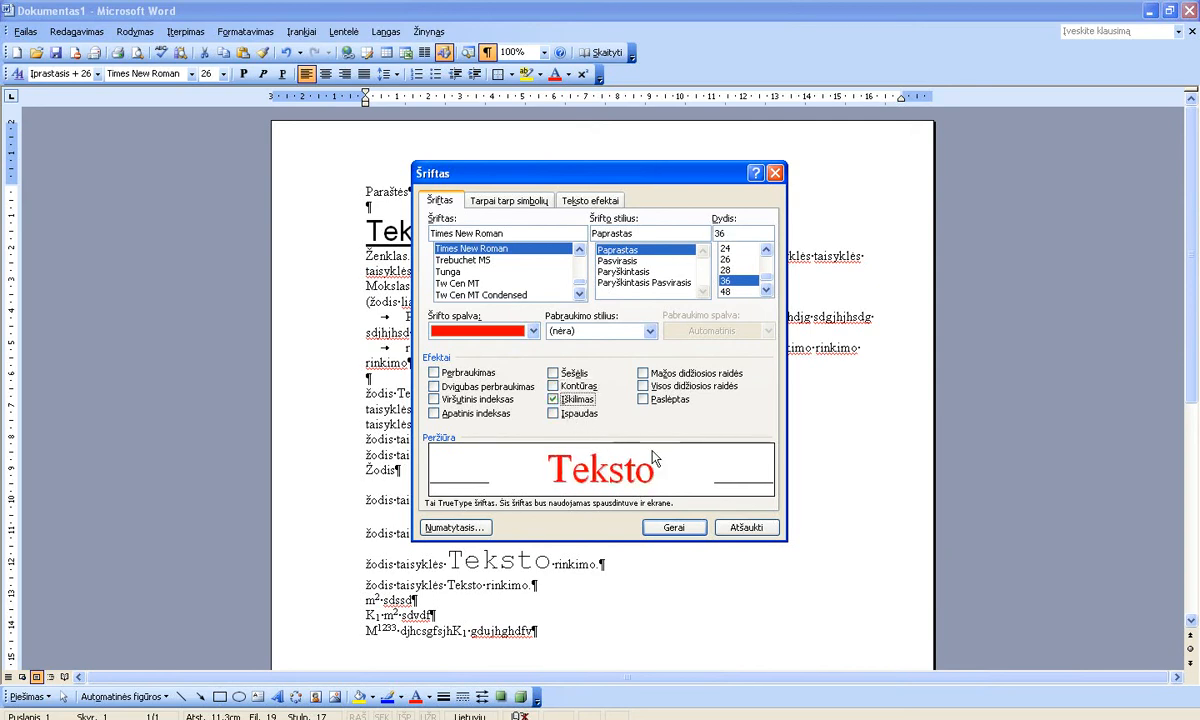
click(557, 414)
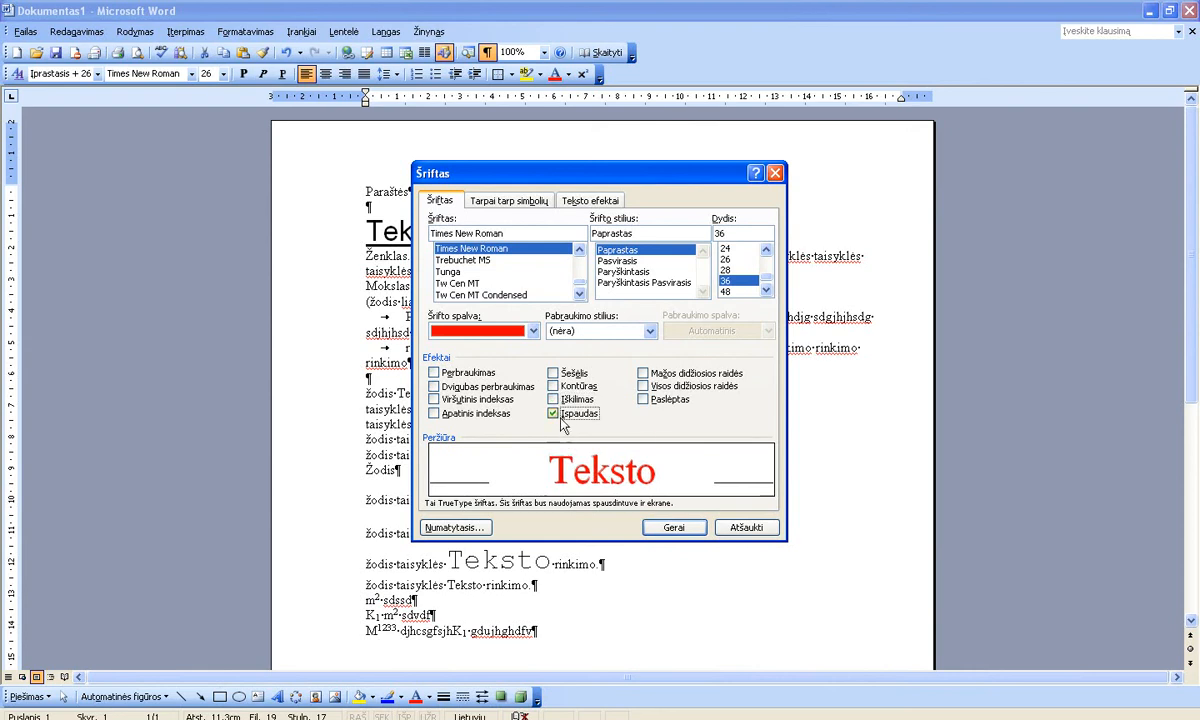
click(555, 399)
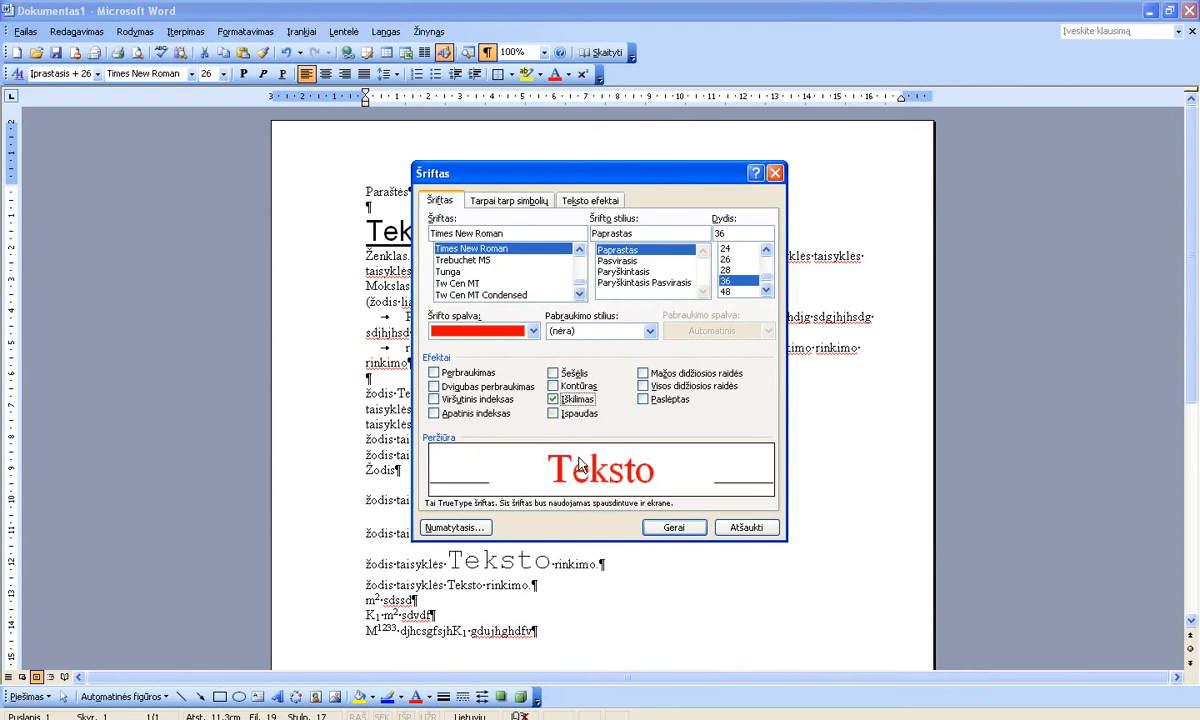
click(556, 413)
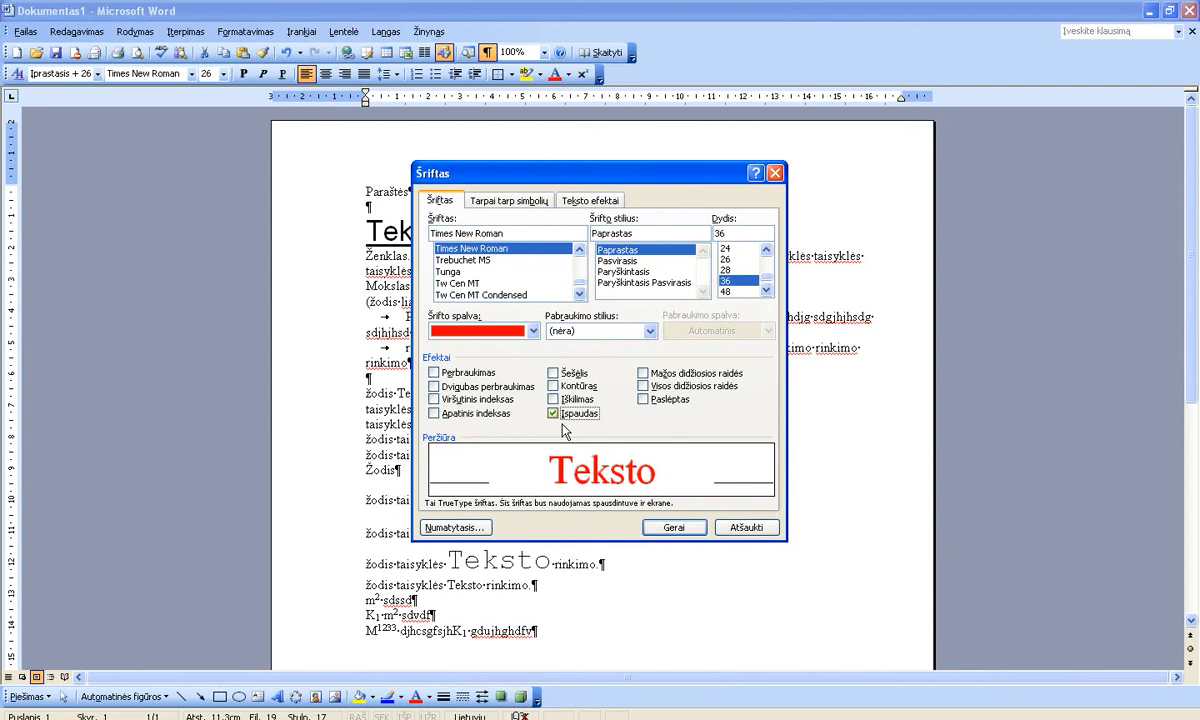
click(562, 418)
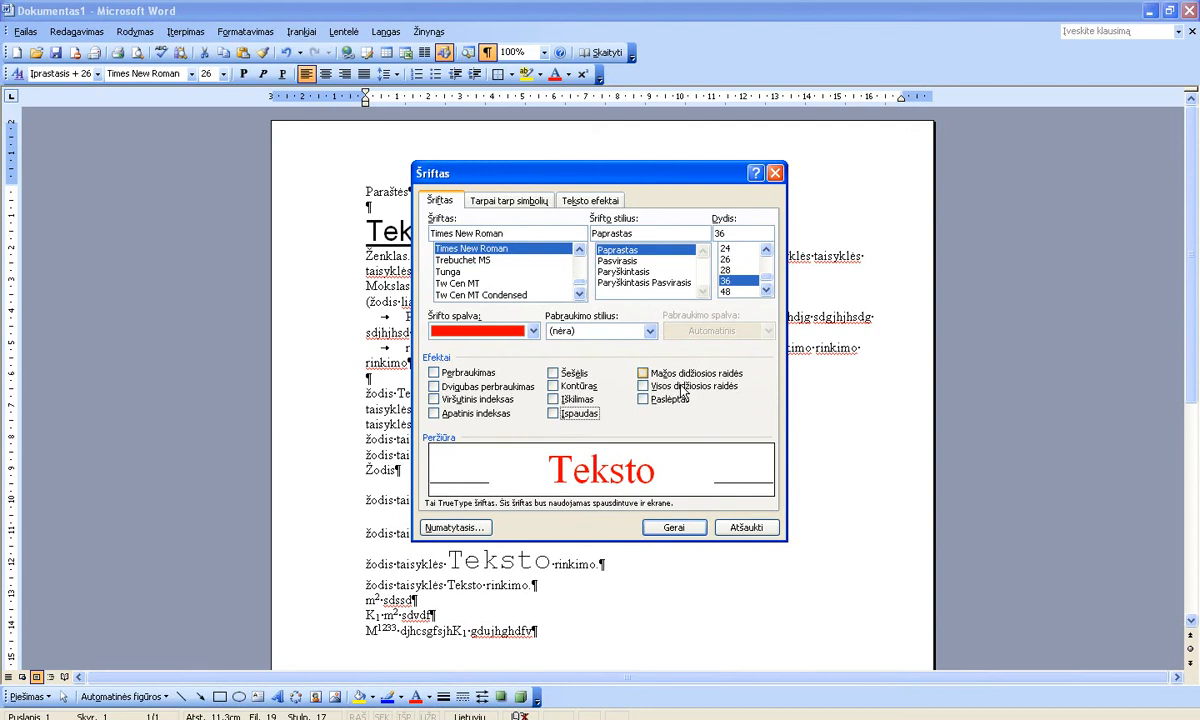
Apply the Mažos didžiosios raidės effect to the red "Teksto" and deselect the word.
click(683, 387)
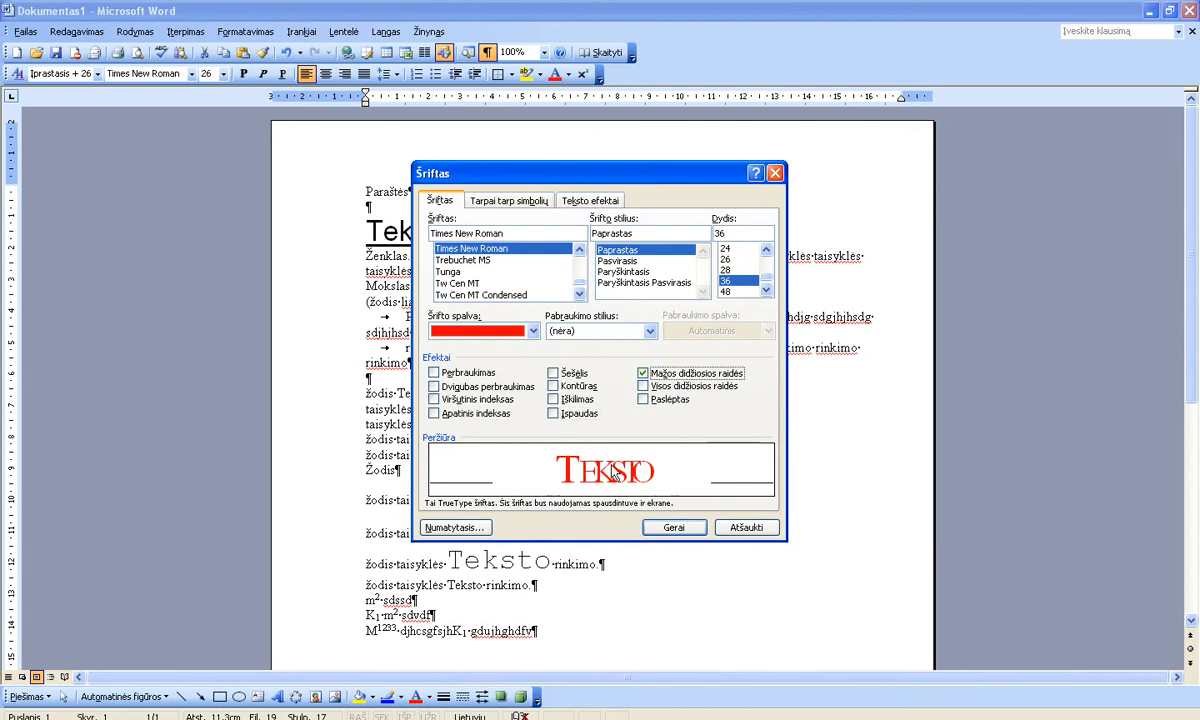
click(673, 527)
click(621, 510)
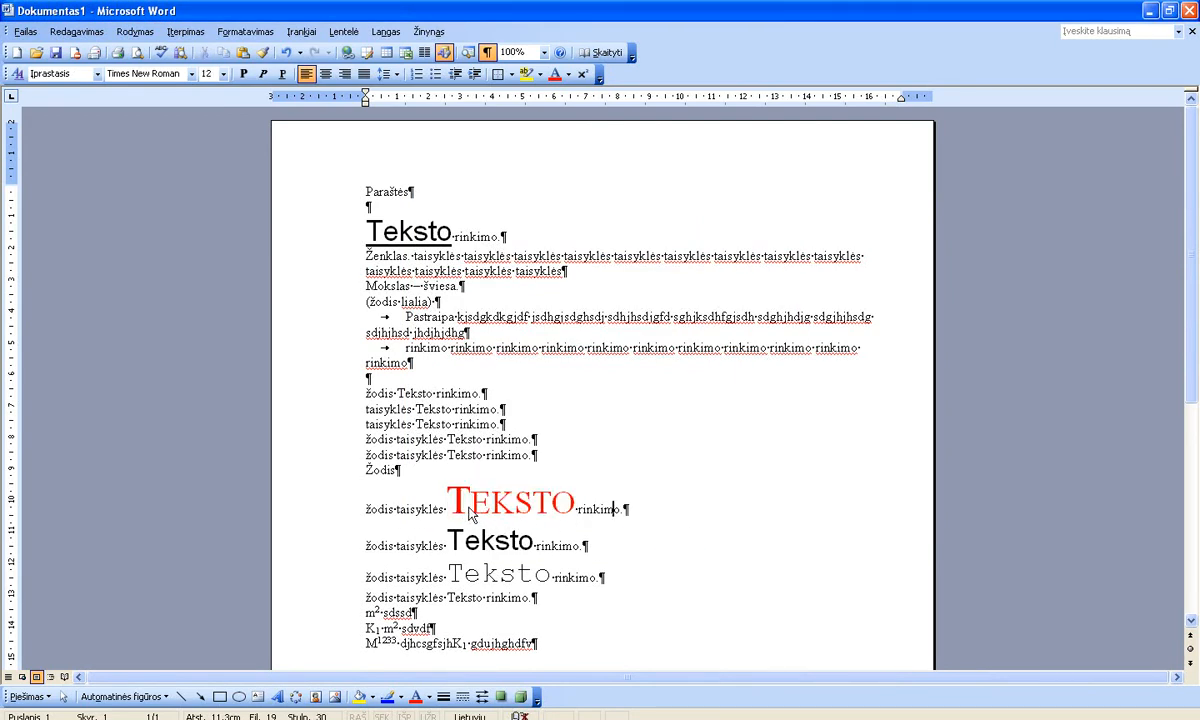
click(491, 512)
click(516, 512)
click(553, 515)
click(575, 515)
click(478, 513)
Replace the Mažos didžiosios raidės effect on the red word with Visos didžiosios raidės.
click(520, 514)
double_click(520, 514)
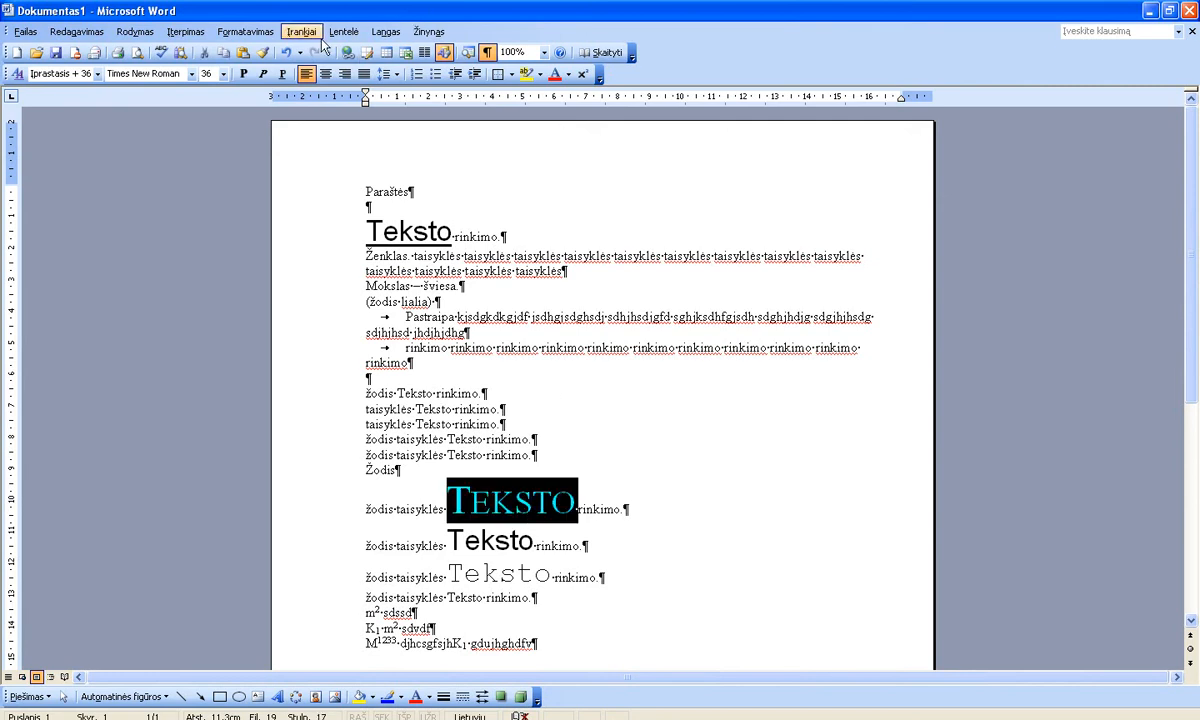
click(267, 38)
click(255, 47)
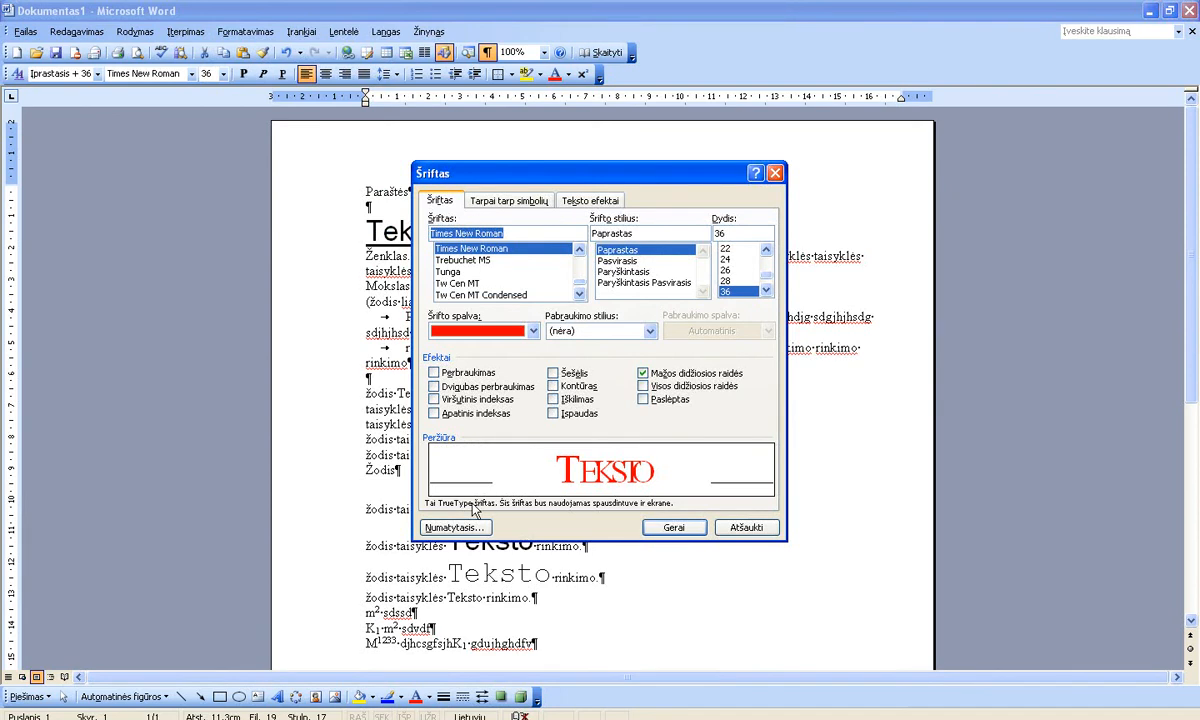
click(644, 374)
click(645, 386)
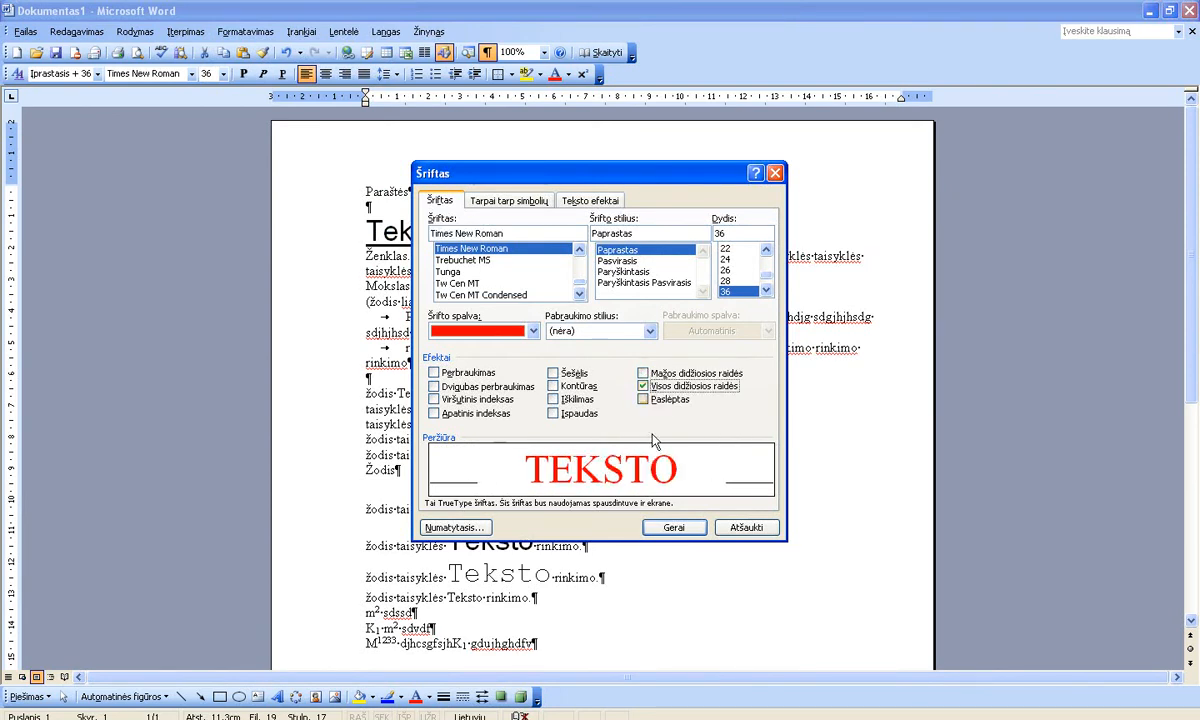
click(672, 527)
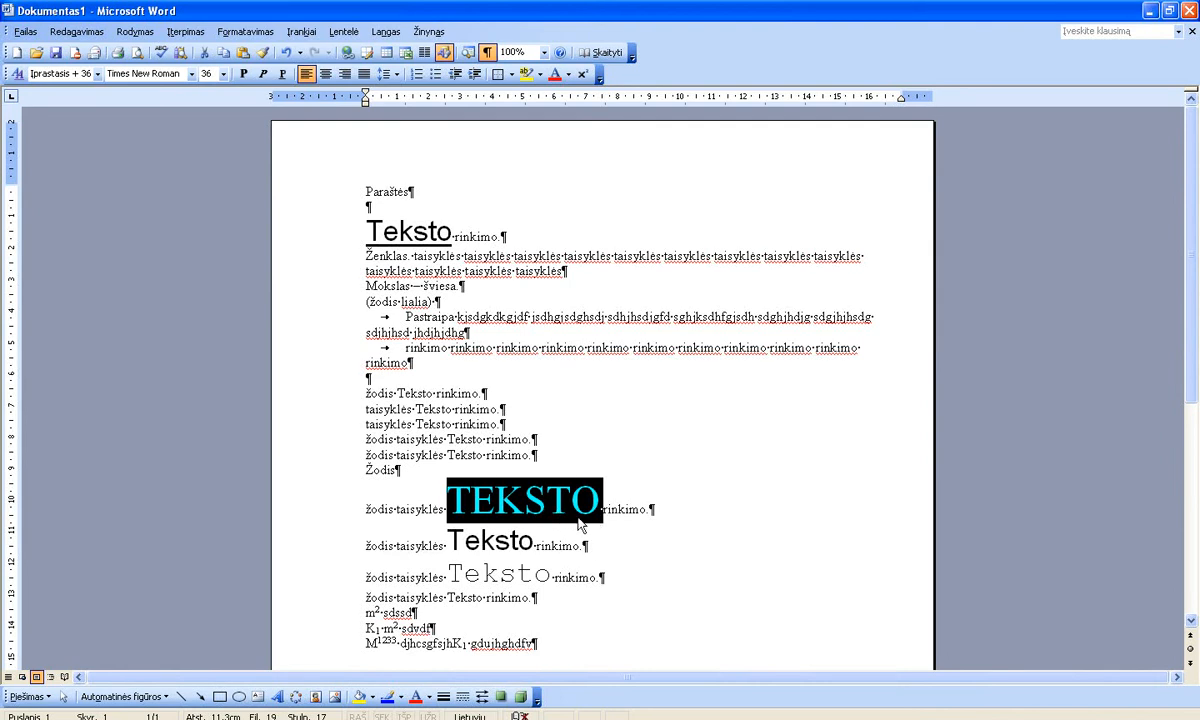
Append the letters "asdfds" directly to the end of the red all-caps word.
click(569, 511)
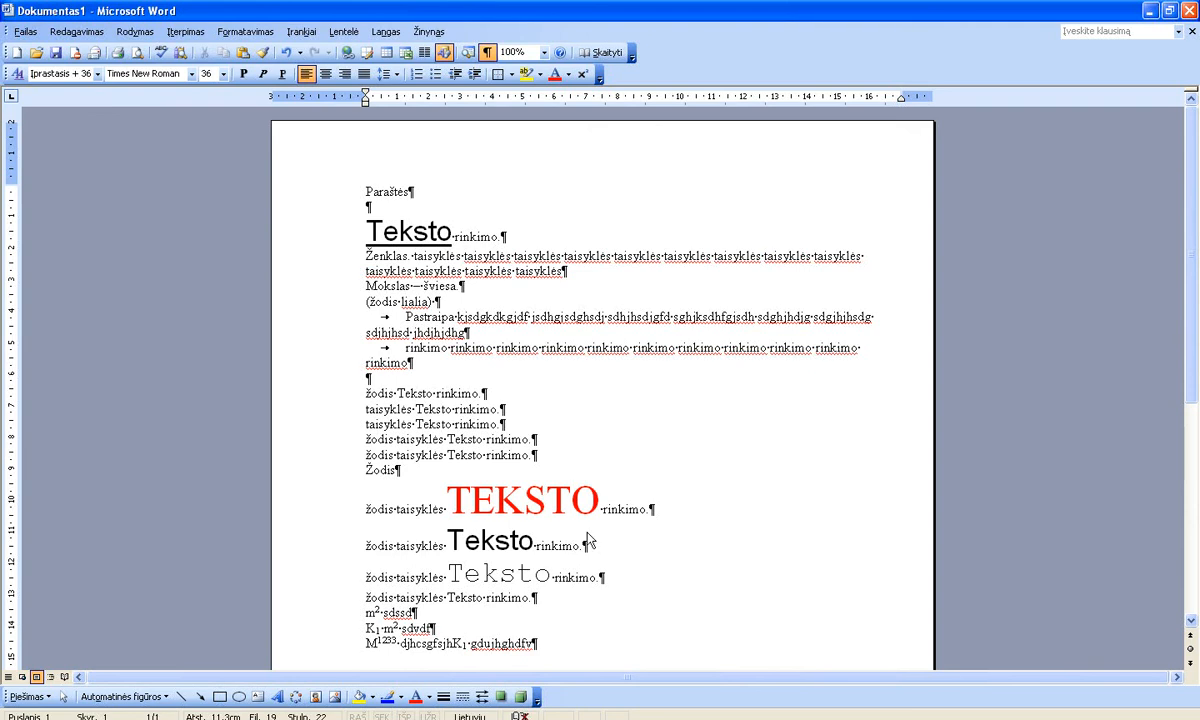
key(Right)
text(ASDFDS)
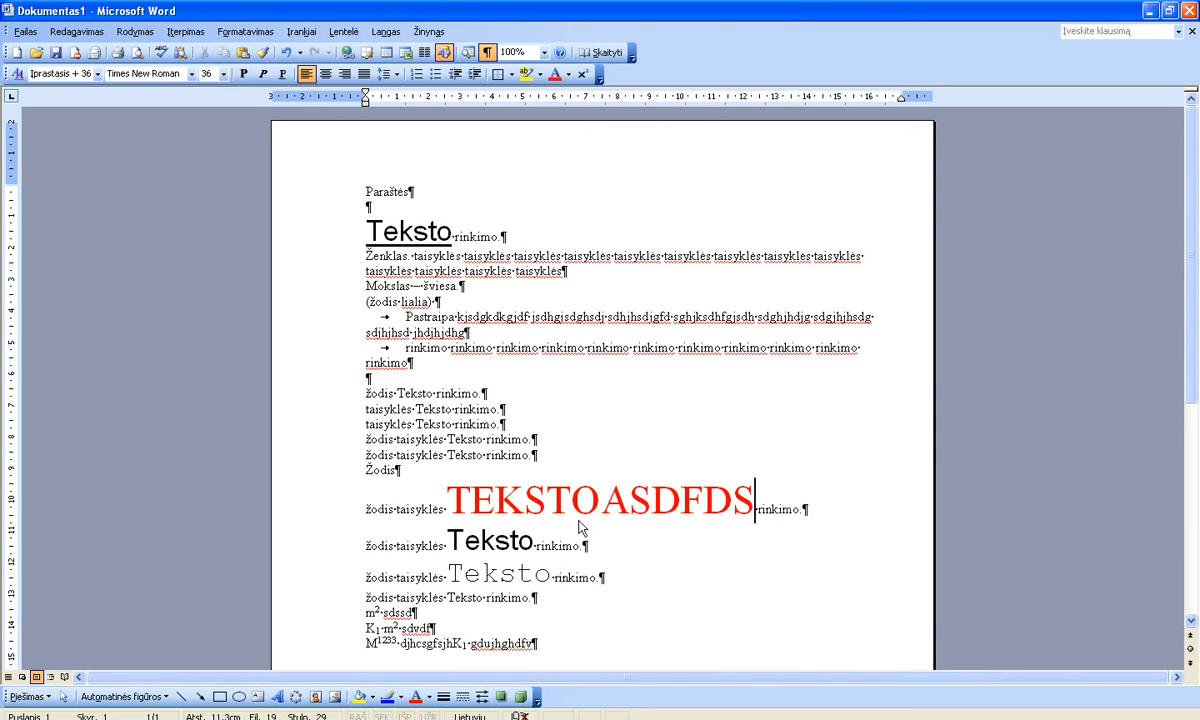
Turn off the Visos didžiosios raidės effect for the whole extended red word.
click(445, 500)
double_click(516, 482)
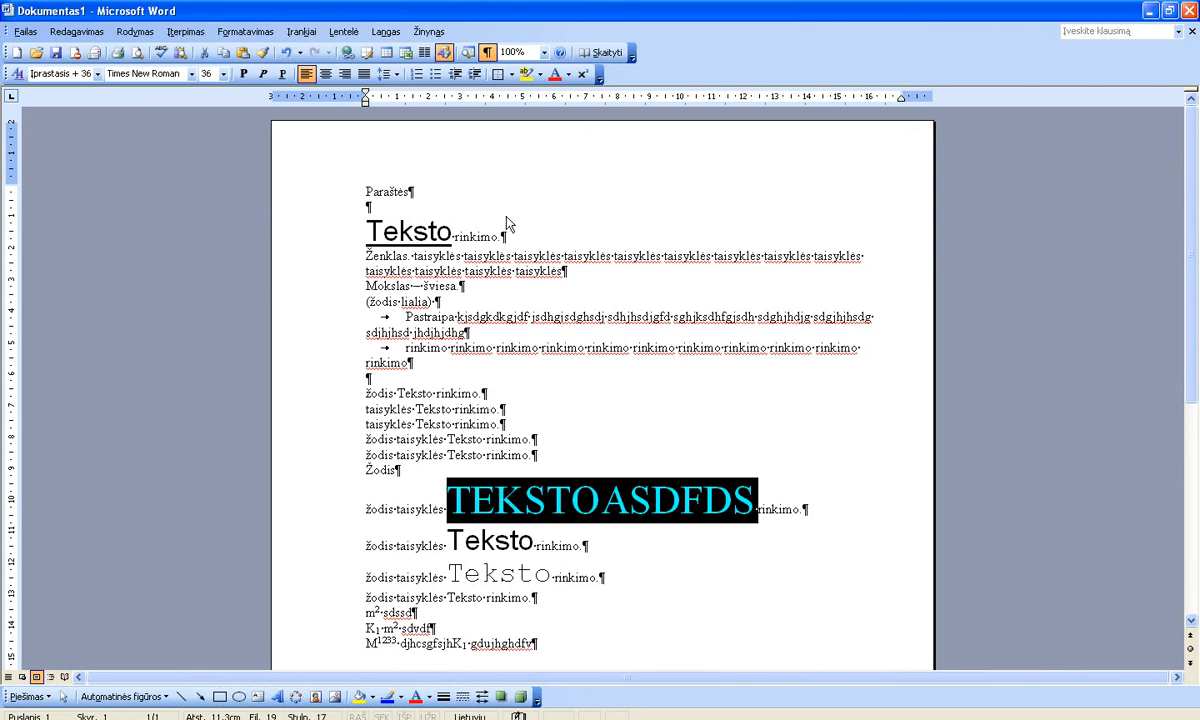
click(245, 31)
click(260, 48)
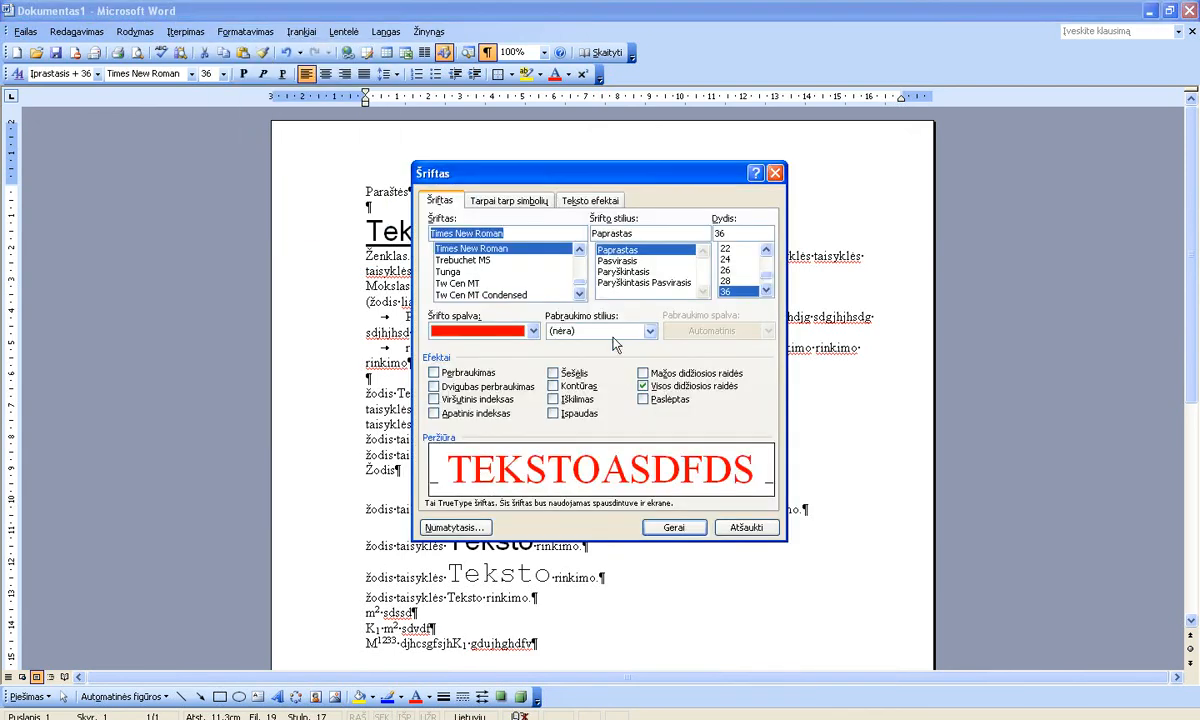
click(643, 386)
click(674, 527)
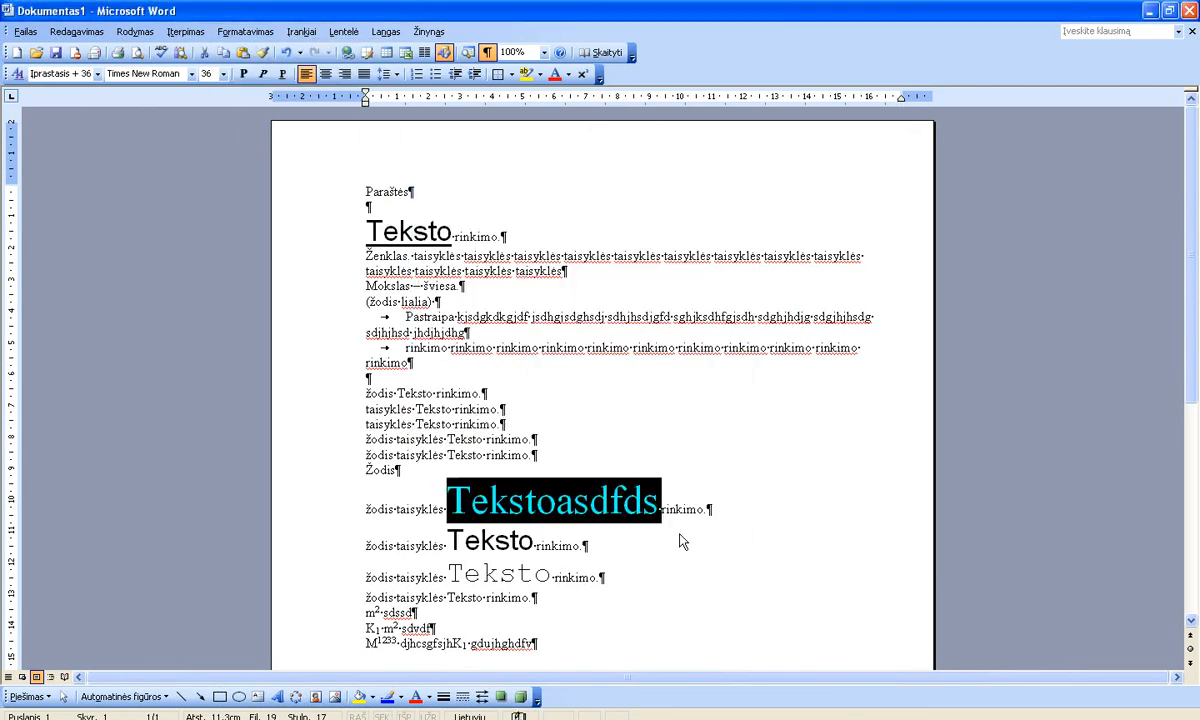
Delete the letters "asdfds" from the end of the red word so that only "Teksto" remains.
click(549, 494)
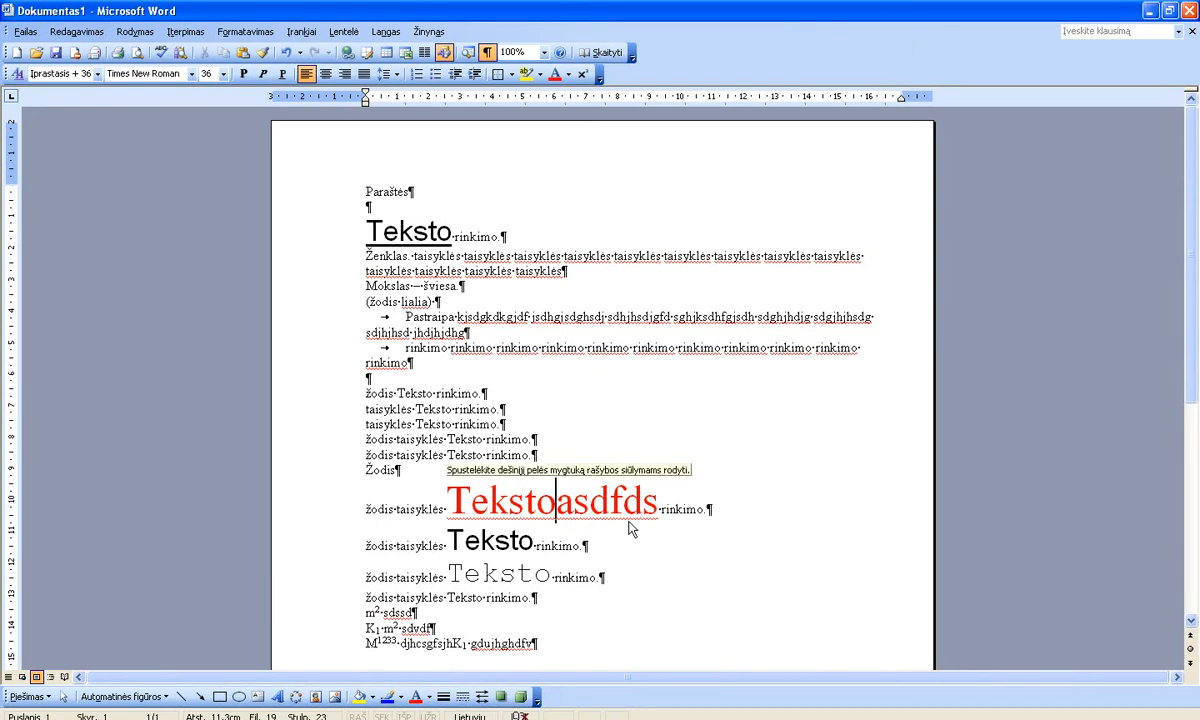
key(Delete)
key(Delete)
key(Delete)
key(Delete)
key(Delete)
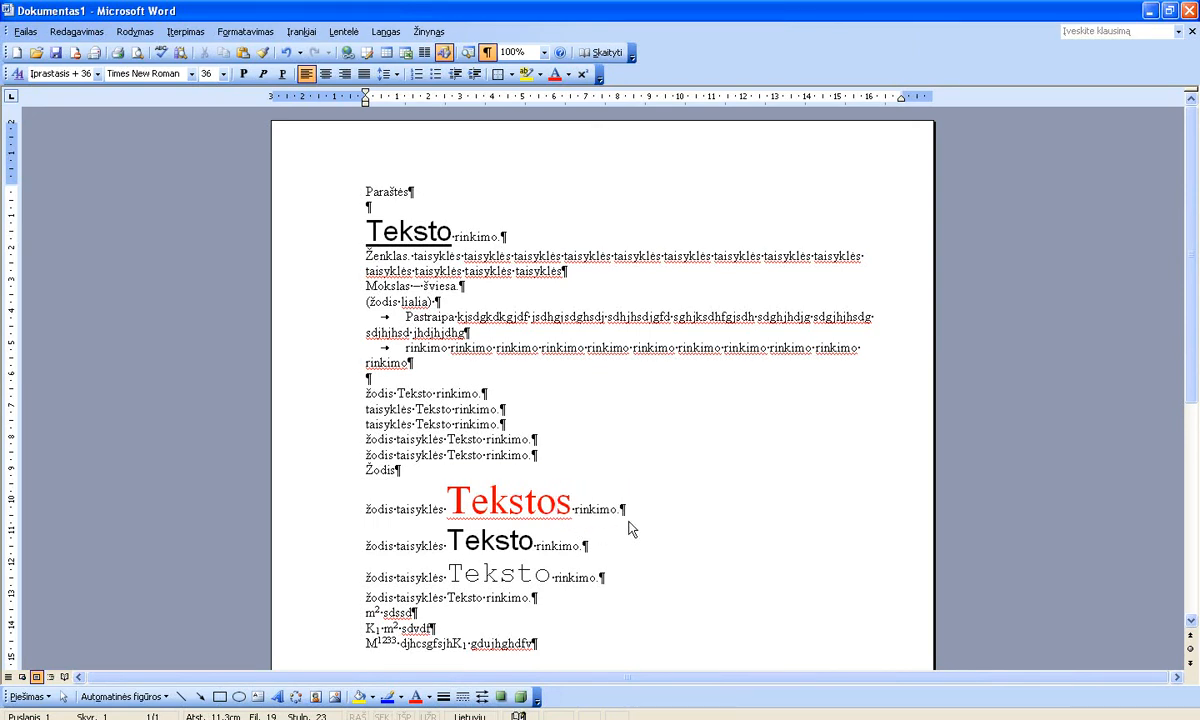
key(Delete)
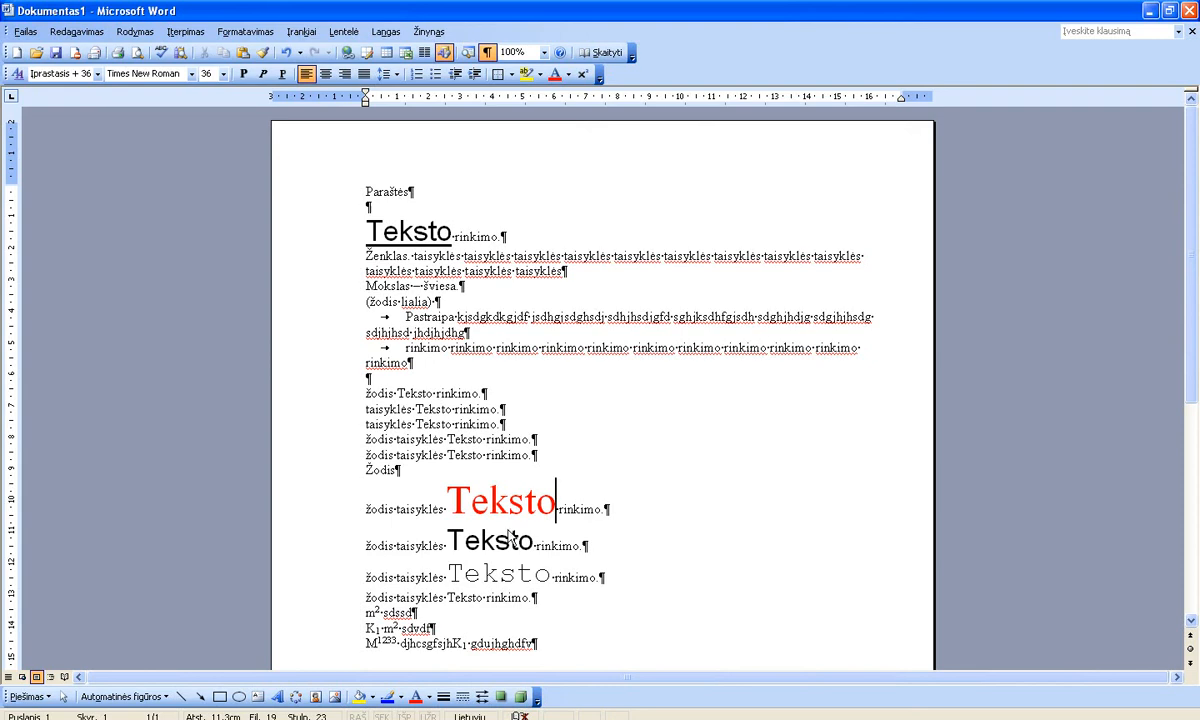
Apply the Paslėptas font effect to the red word "Teksto".
key(ctrl+shift+Left)
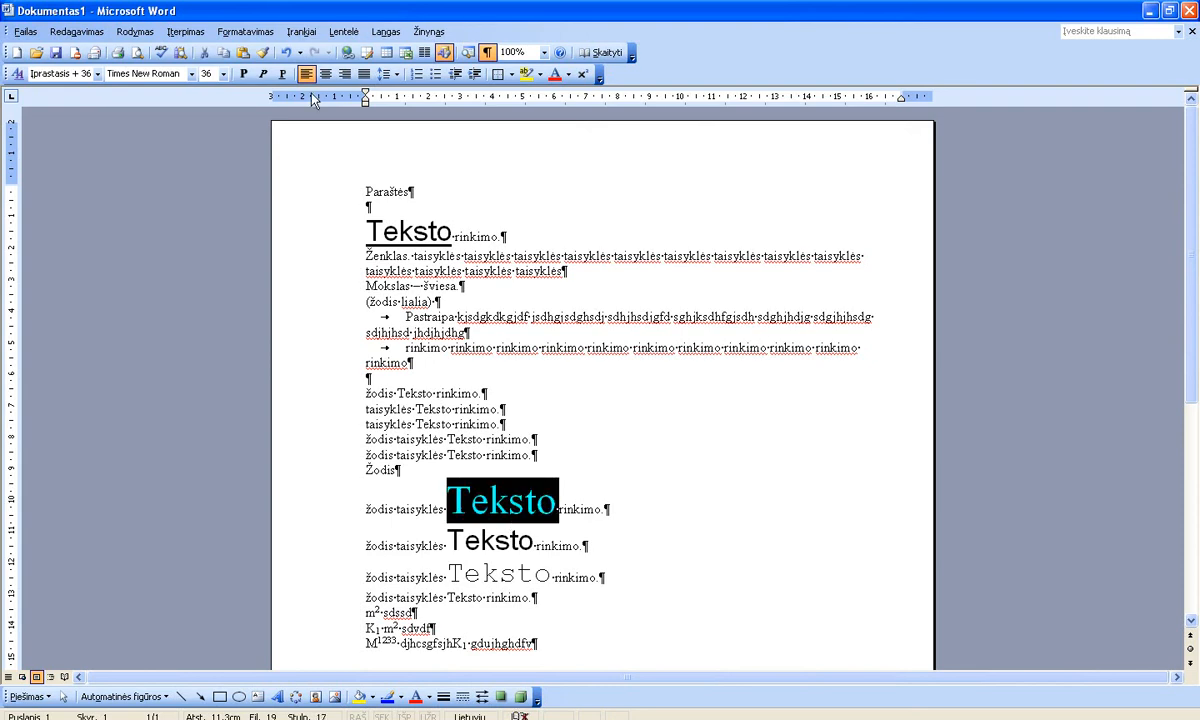
click(245, 31)
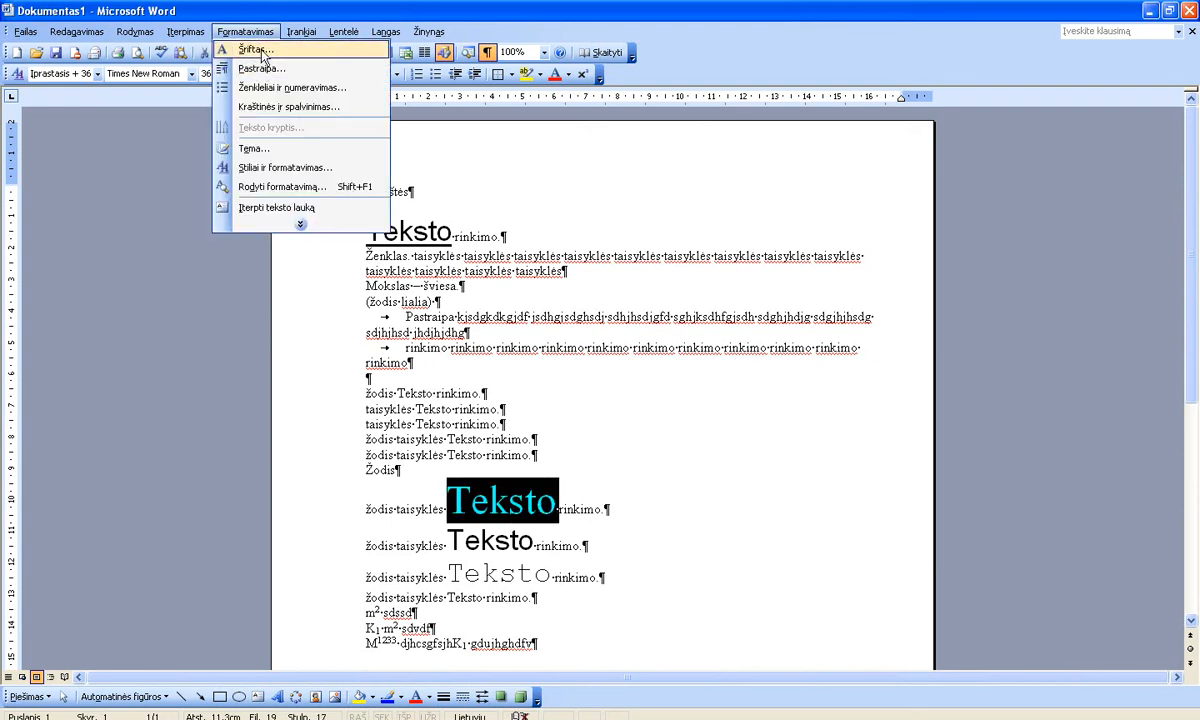
click(255, 50)
click(684, 412)
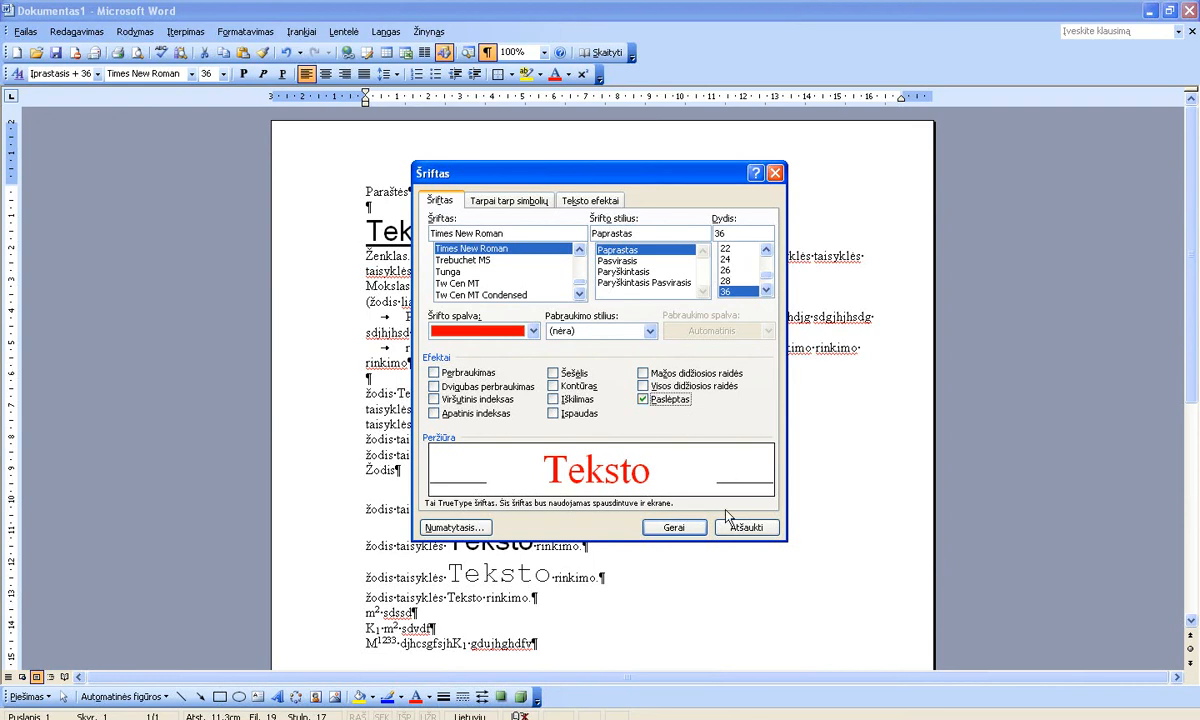
click(672, 527)
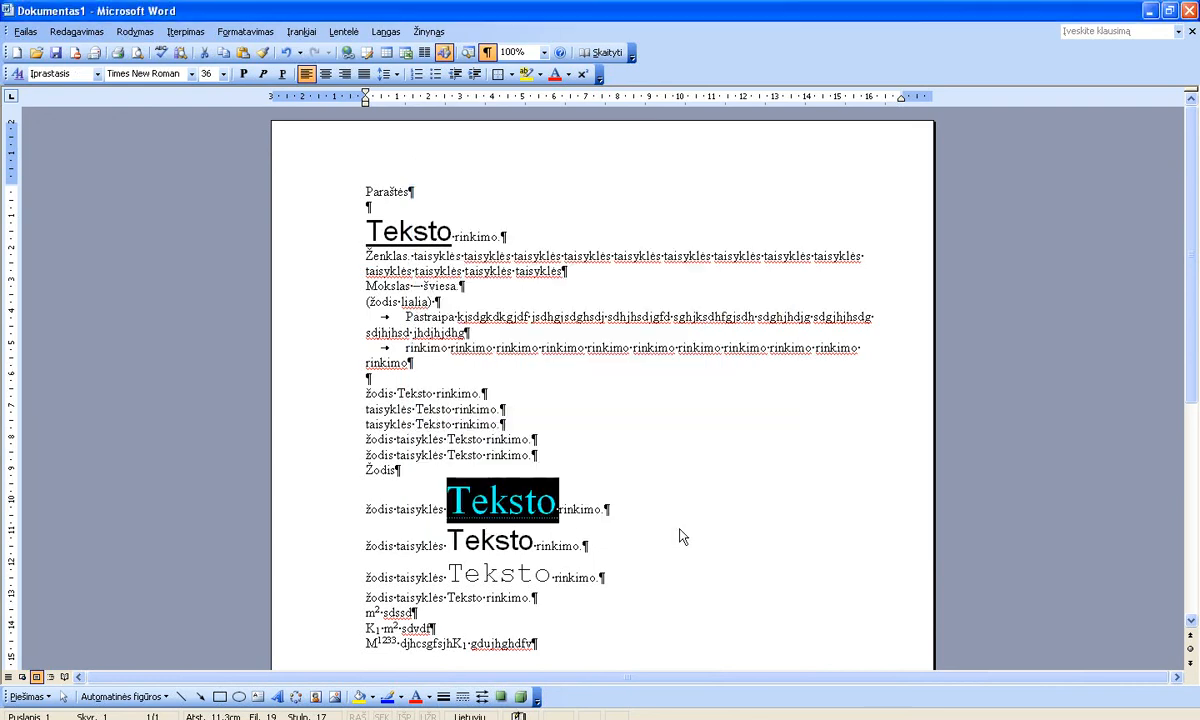
Deselect the red word, hide the formatting marks to check the hidden text, and show the marks again.
click(507, 505)
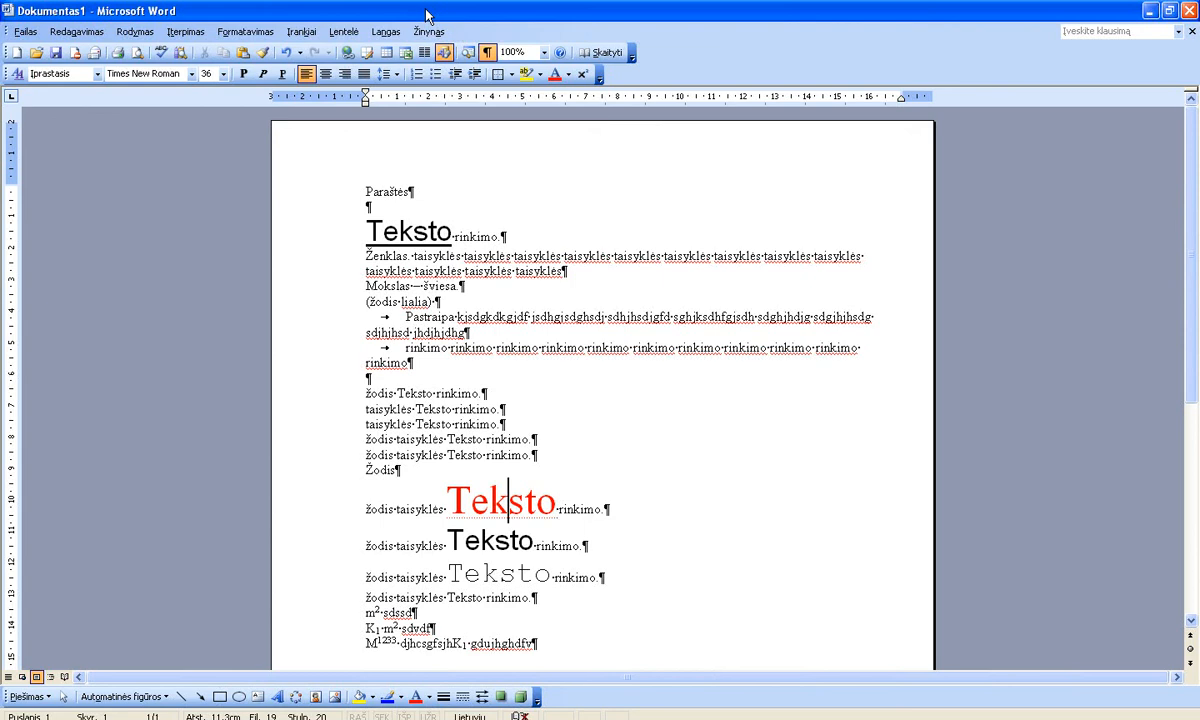
click(488, 54)
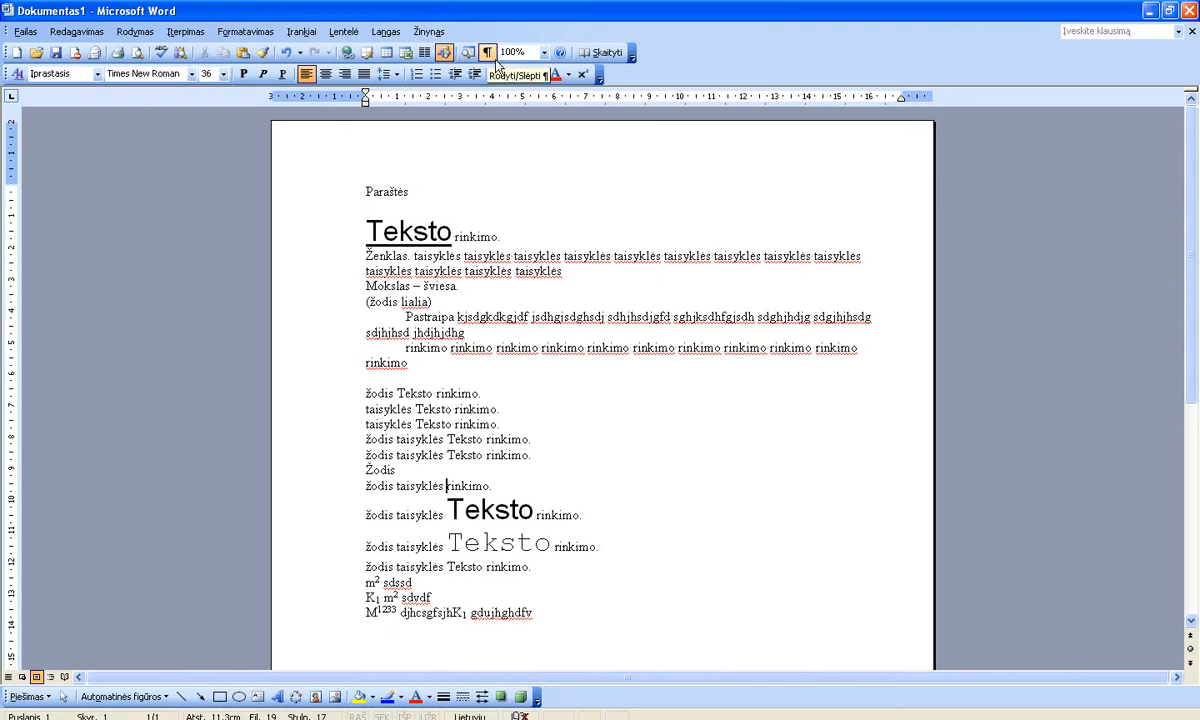
click(494, 58)
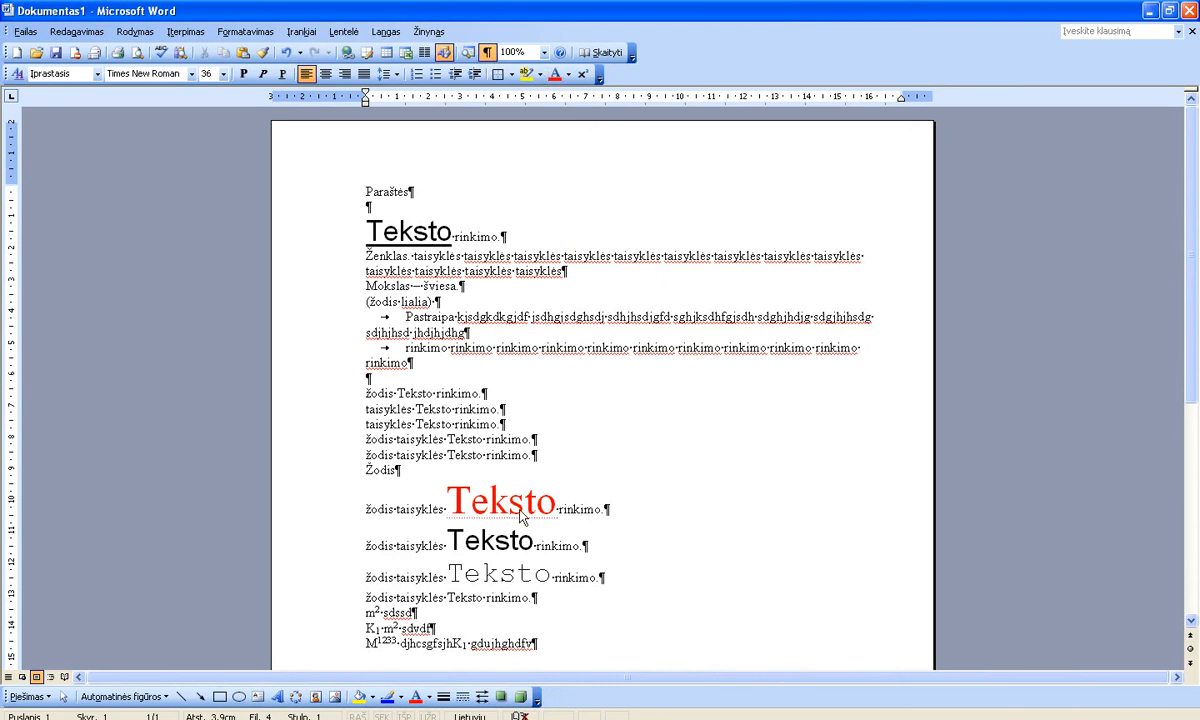
Select the red hidden word "Teksto" and turn off its Paslėptas effect.
double_click(518, 510)
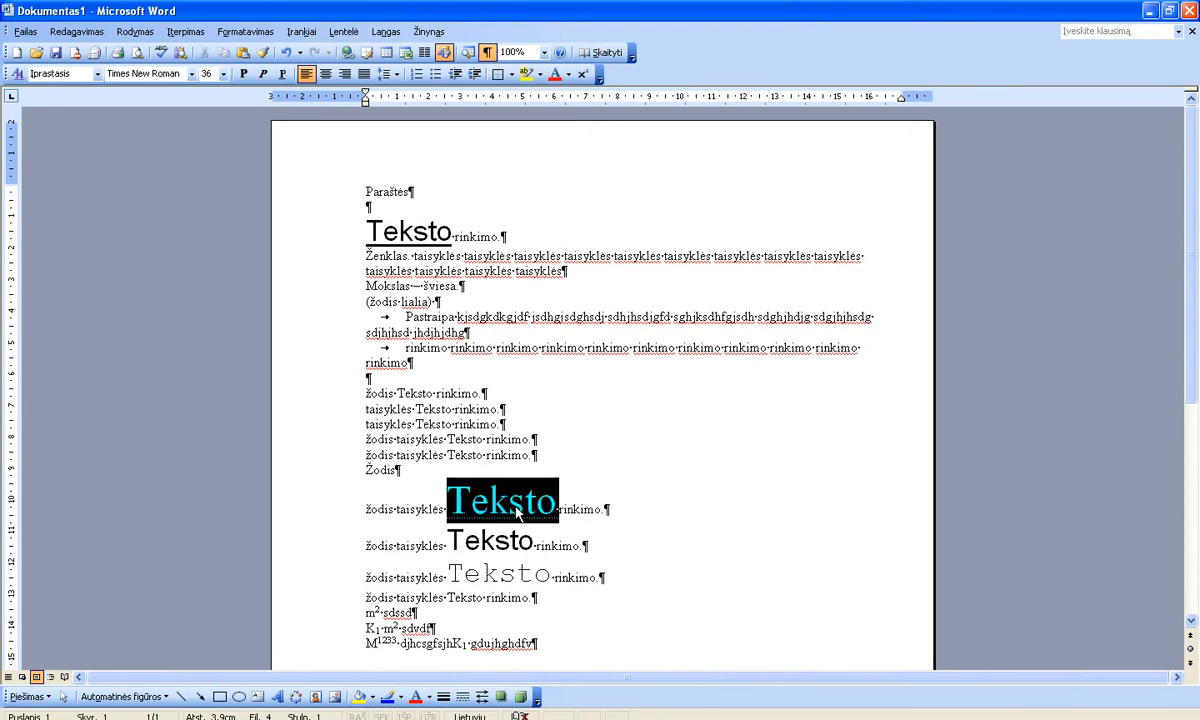
click(245, 31)
click(254, 46)
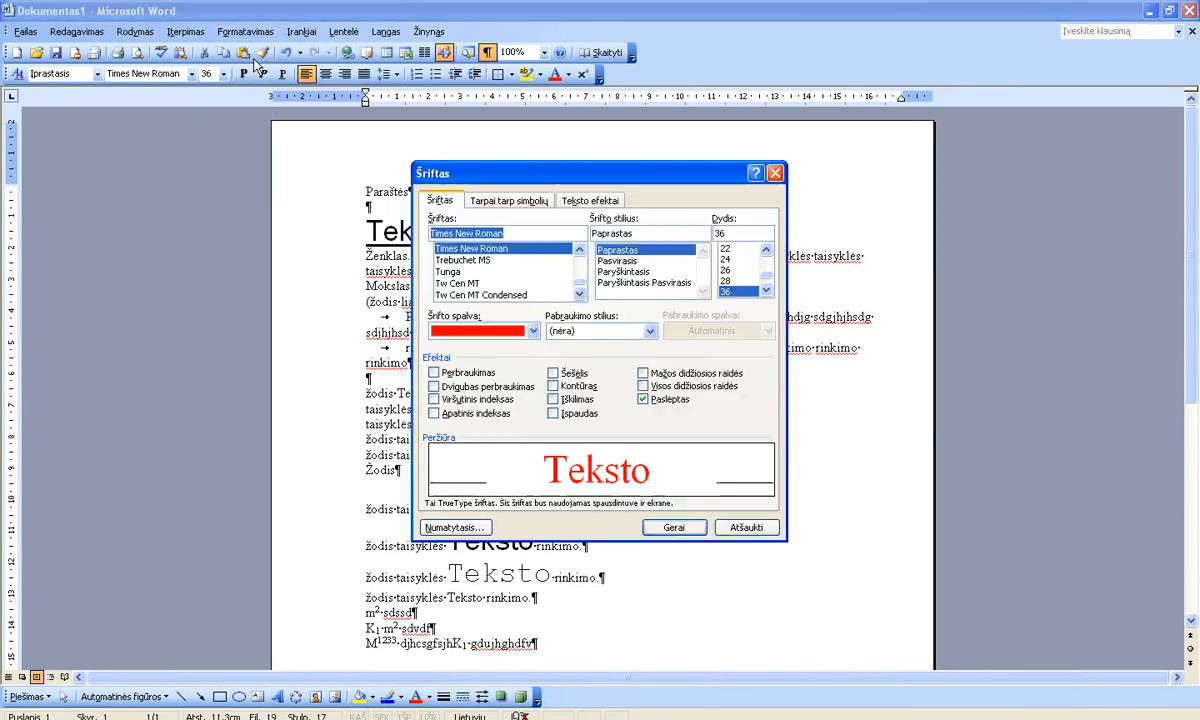
click(664, 402)
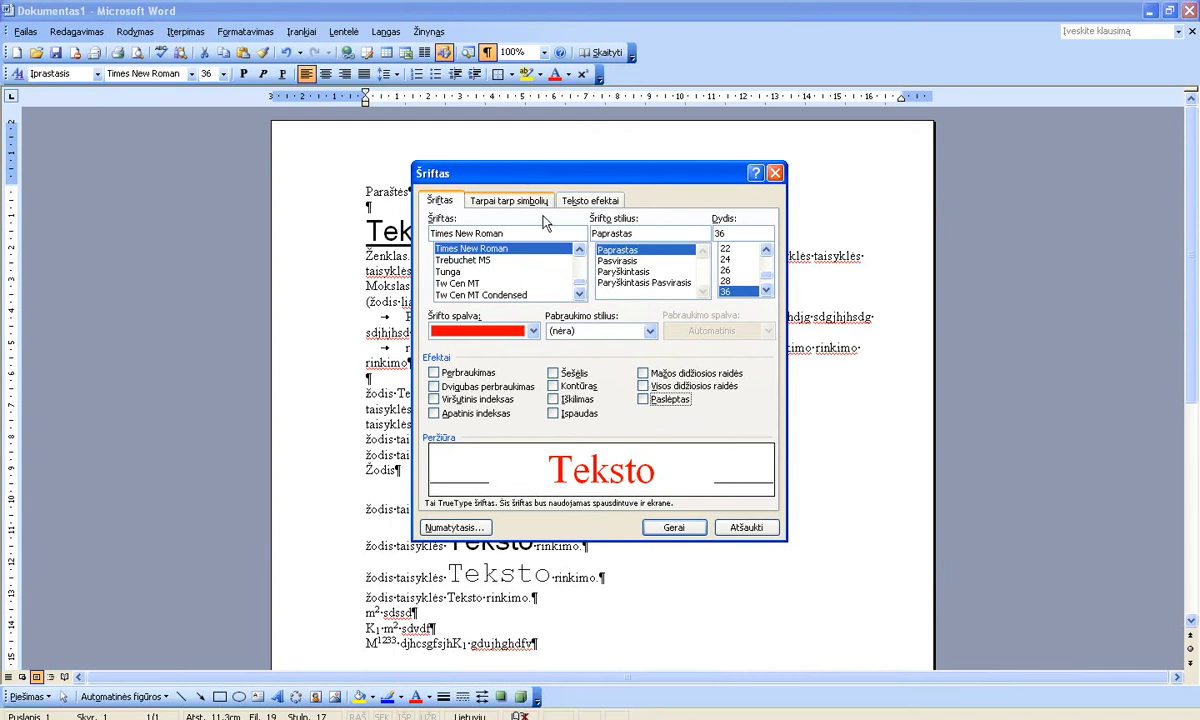
Set the character scale (Mastelis) of the red word to 200%.
click(510, 203)
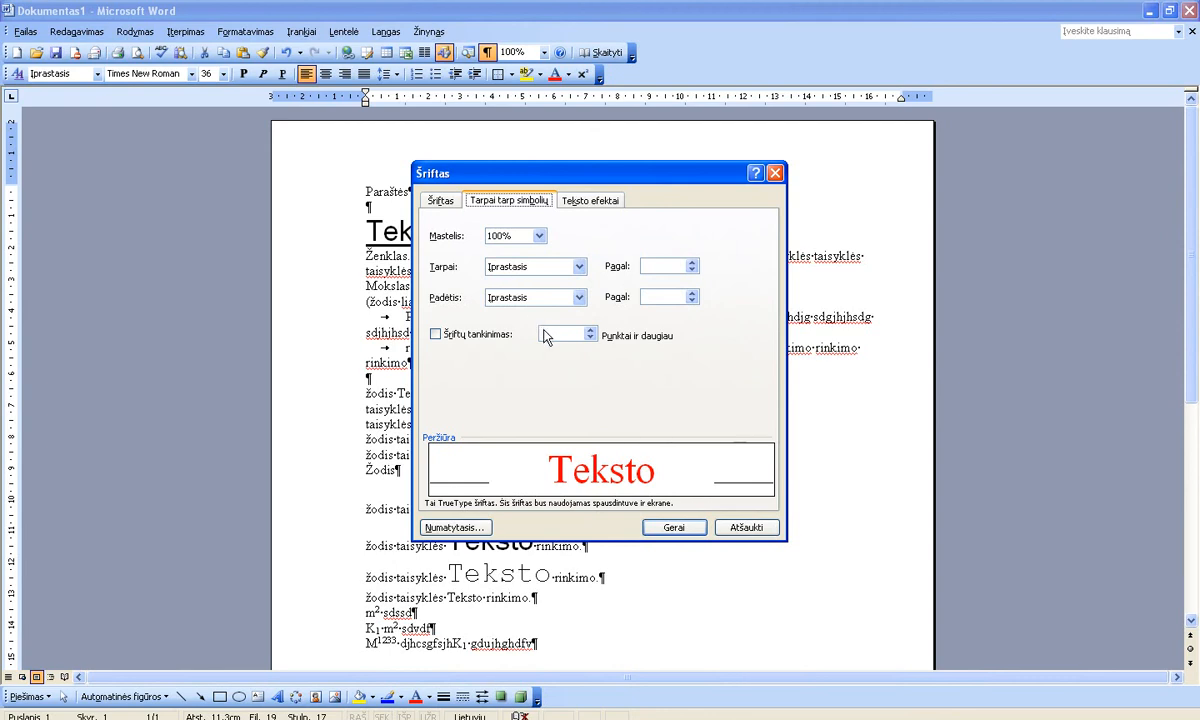
click(539, 236)
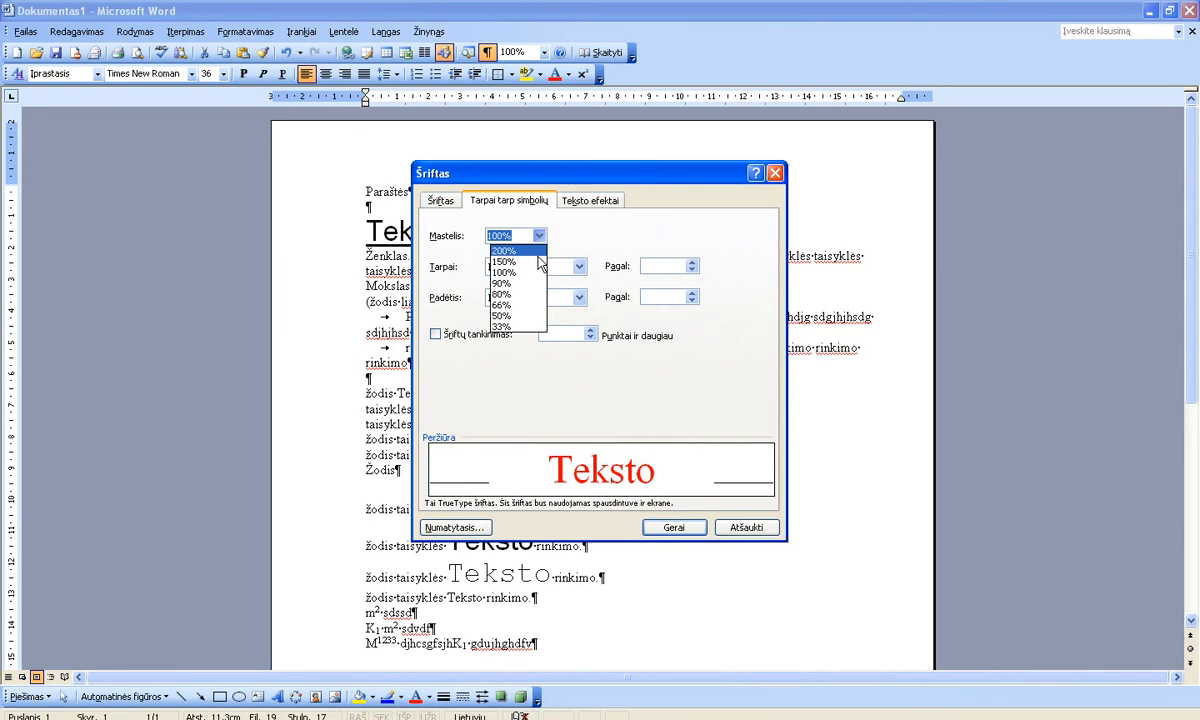
click(540, 261)
click(670, 530)
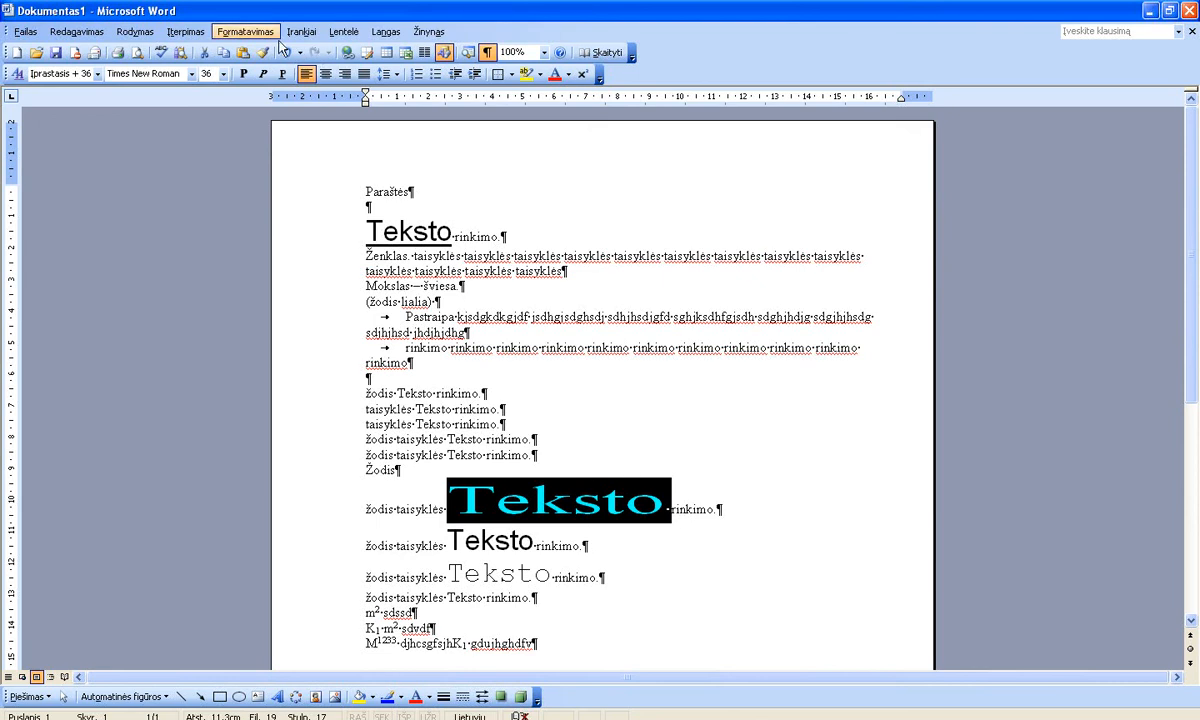
Set the red word's character scale (Mastelis) back to 100%.
click(245, 31)
click(252, 48)
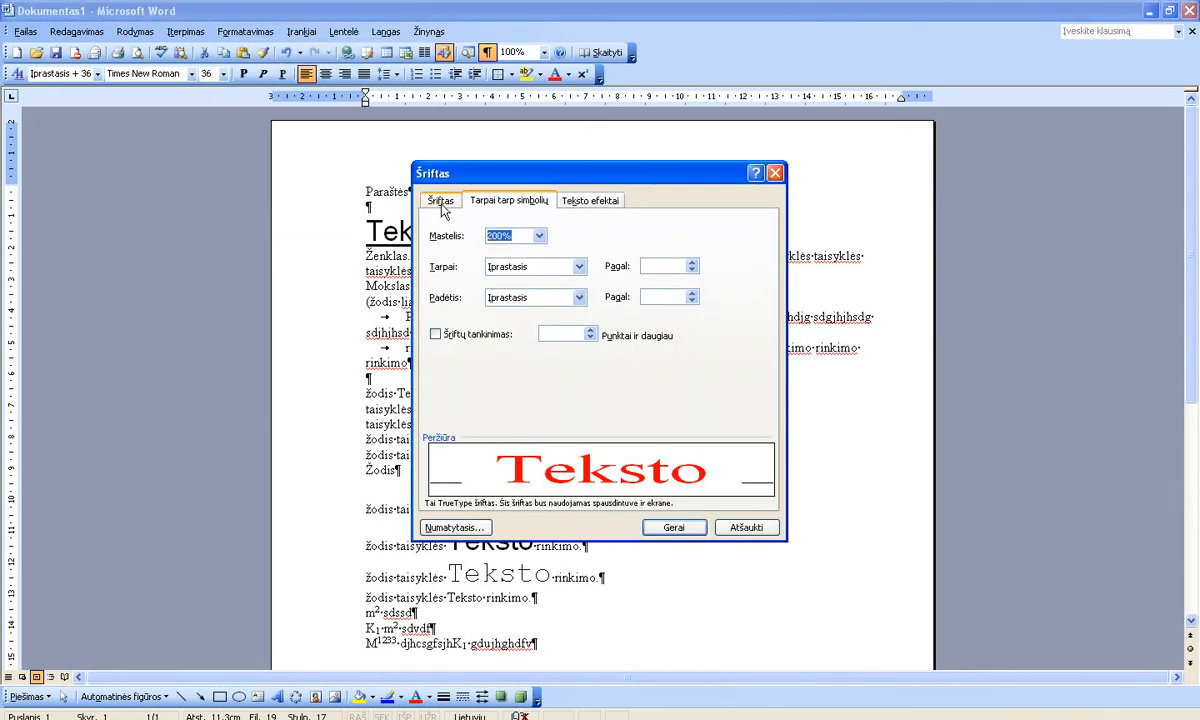
click(539, 235)
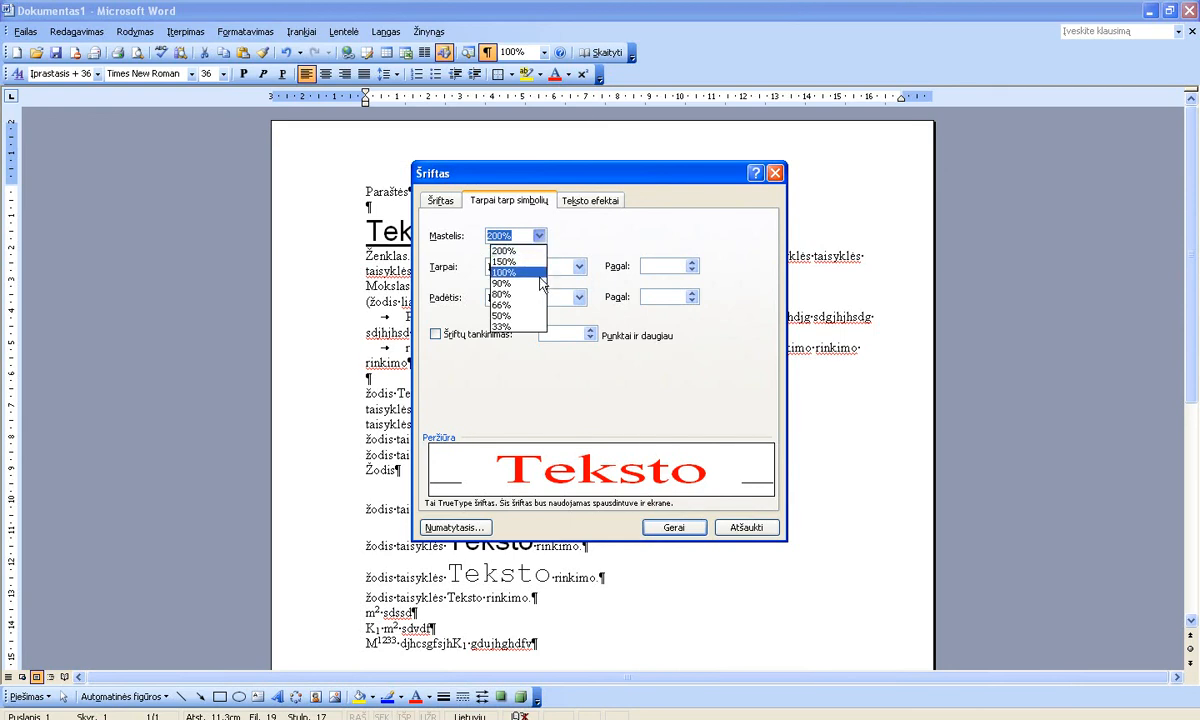
click(538, 276)
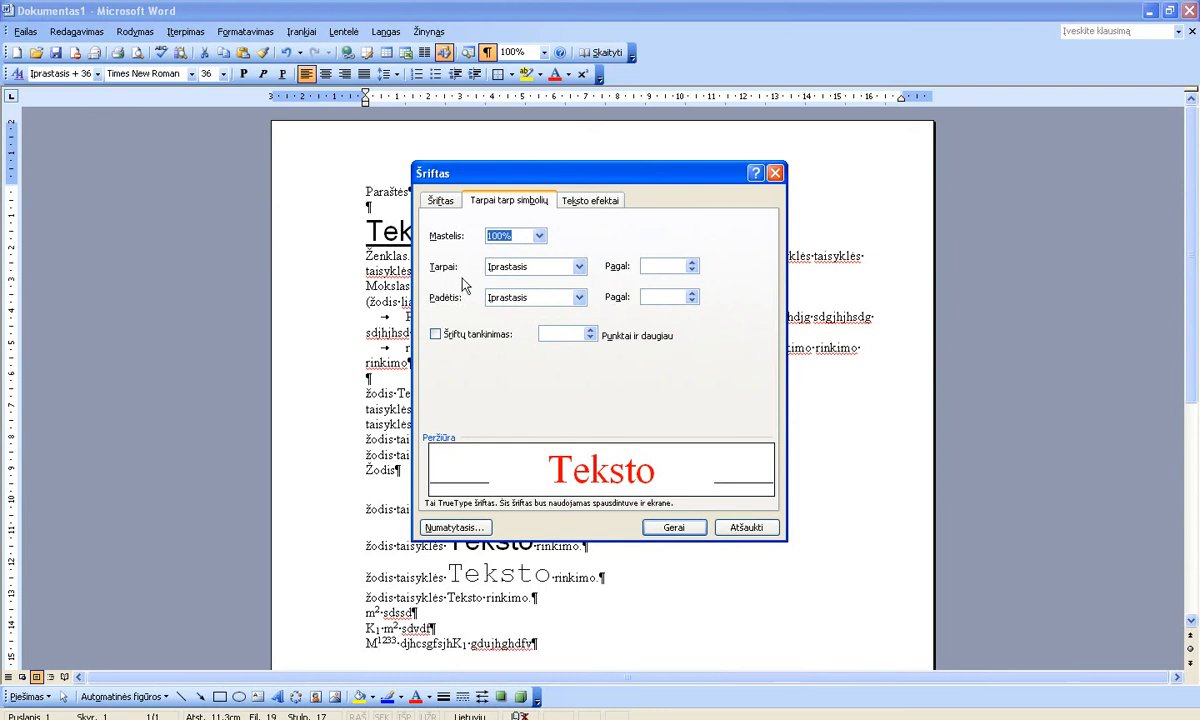
Set the red word's letter spacing to Išplėstas by 6 pt and move the cursor through its letters.
click(555, 273)
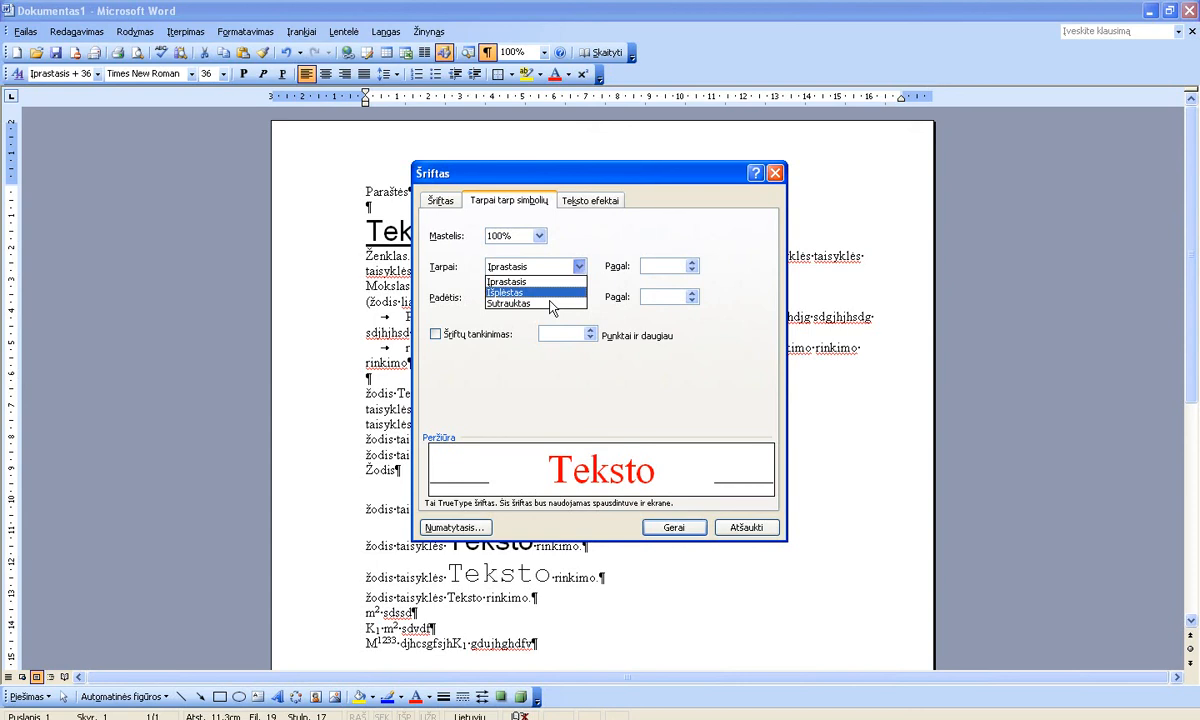
click(549, 300)
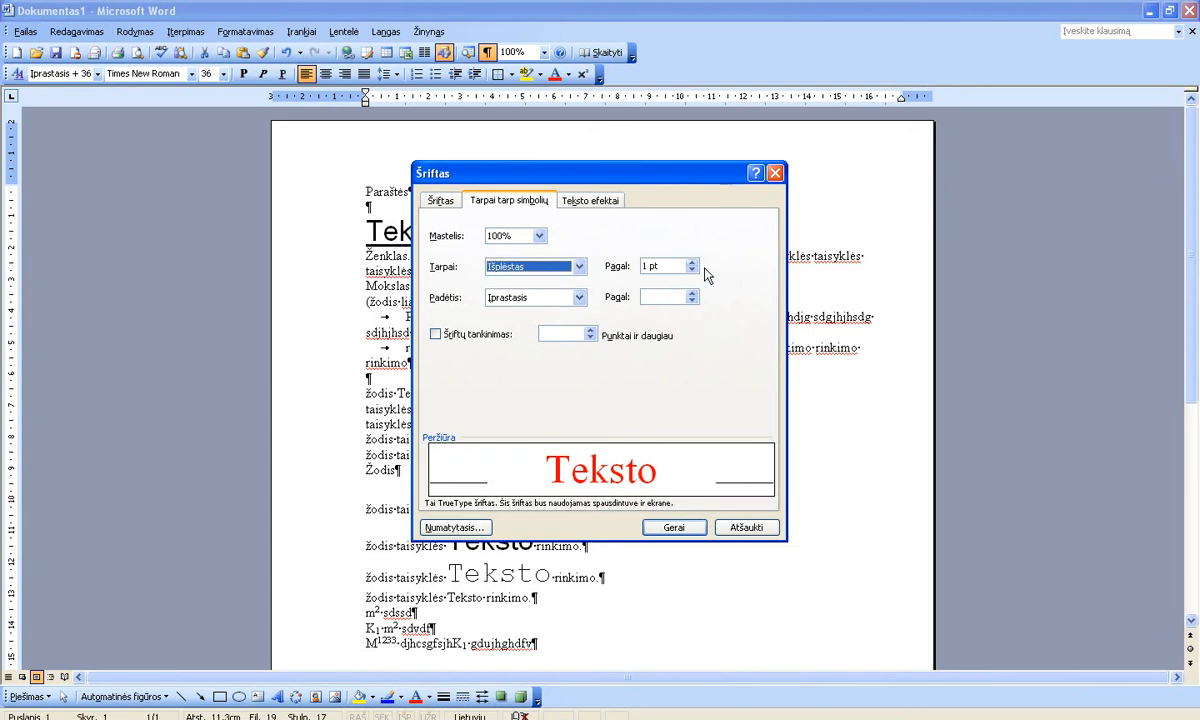
key(Tab)
key(Up)
key(Up)
key(Up)
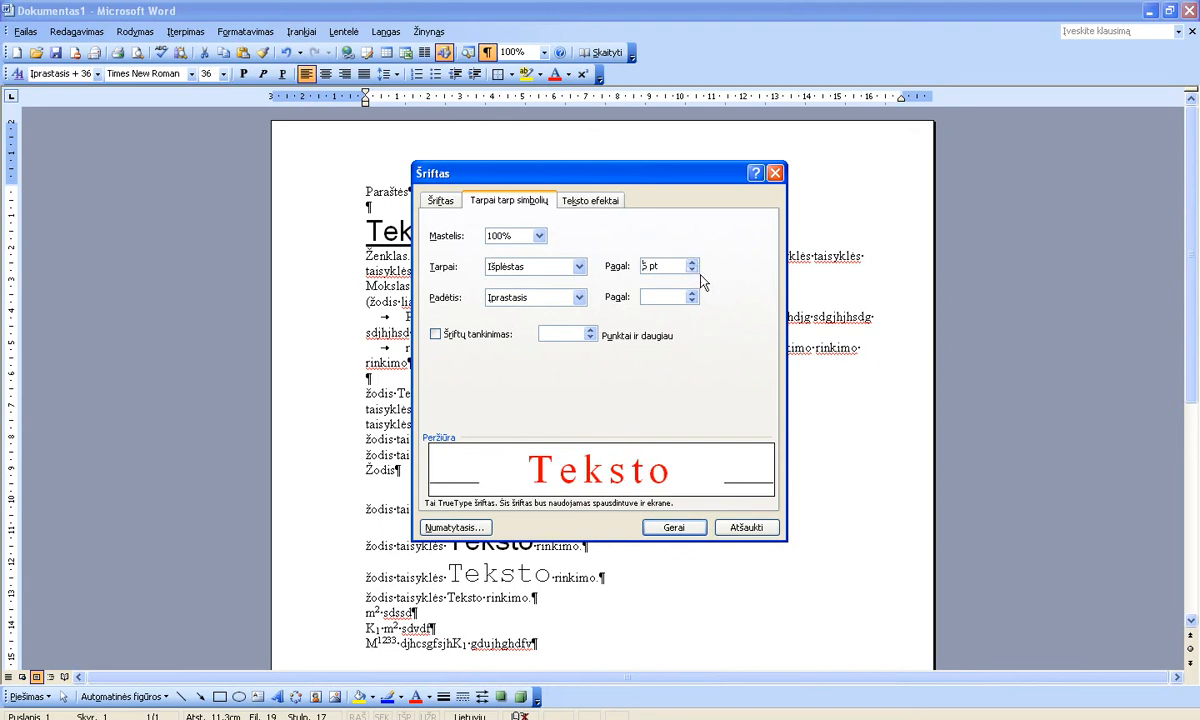
key(Return)
click(527, 498)
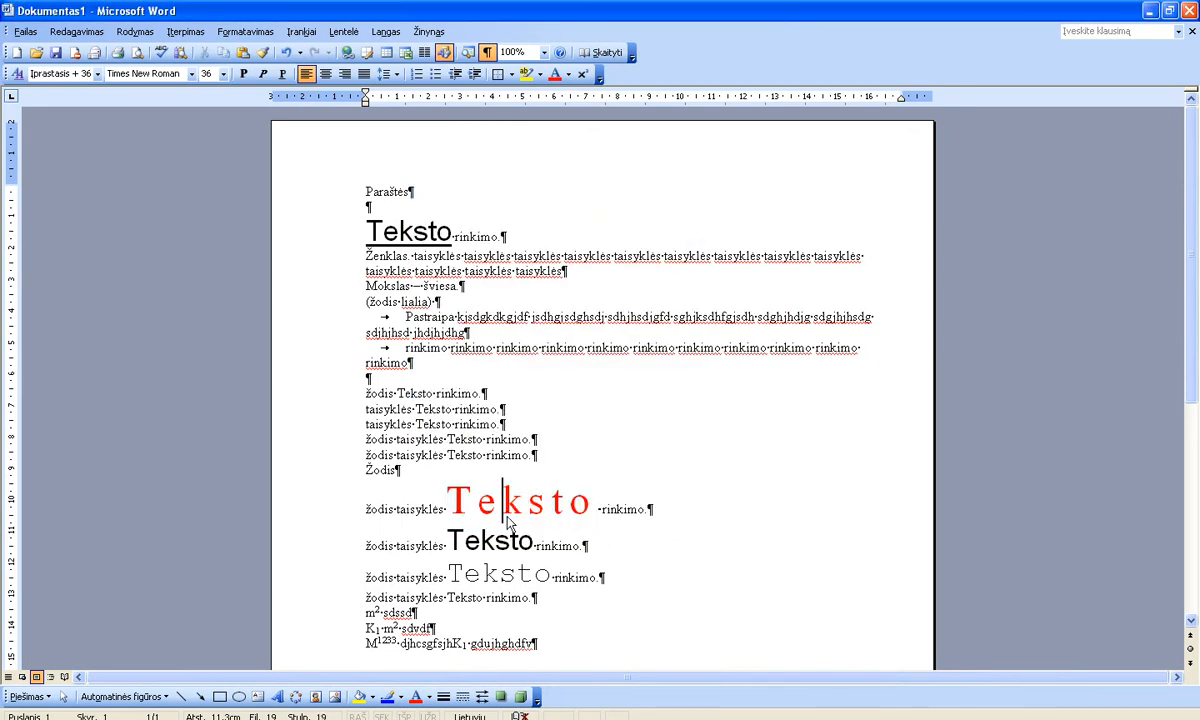
click(477, 508)
key(Right)
key(Right)
key(Right)
Preview Sutrauktas letter spacing on the red word and return its spacing to Iprastasis.
double_click(485, 495)
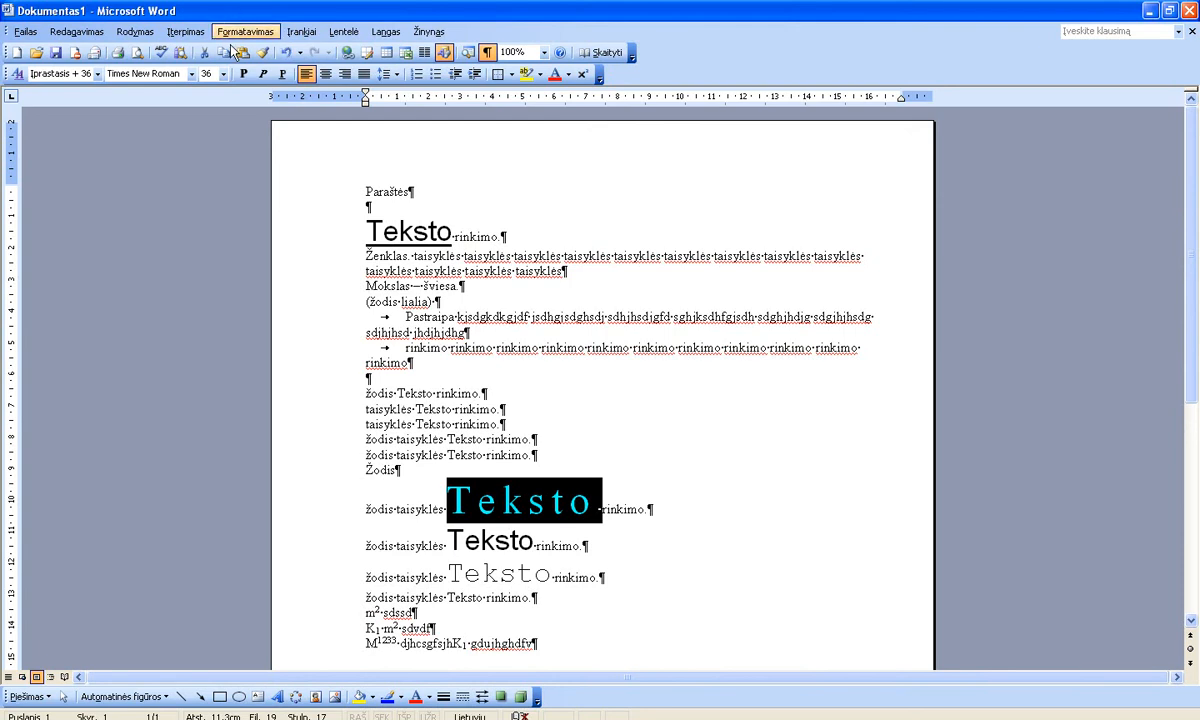
click(240, 31)
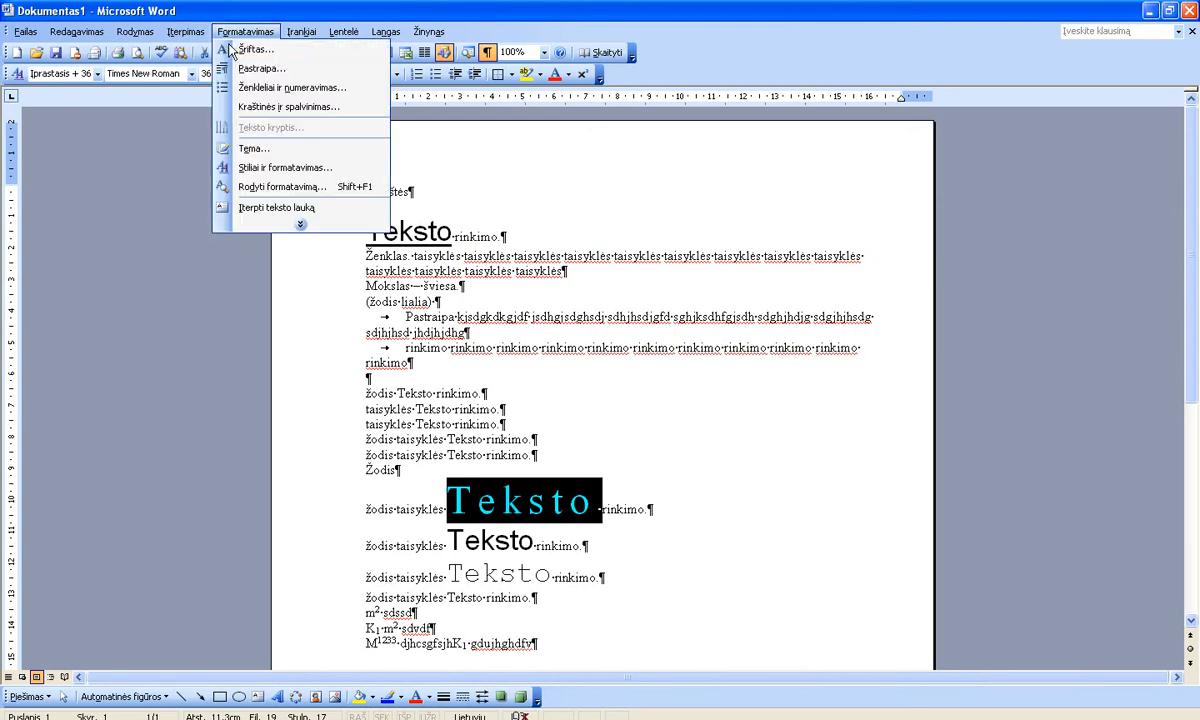
click(228, 48)
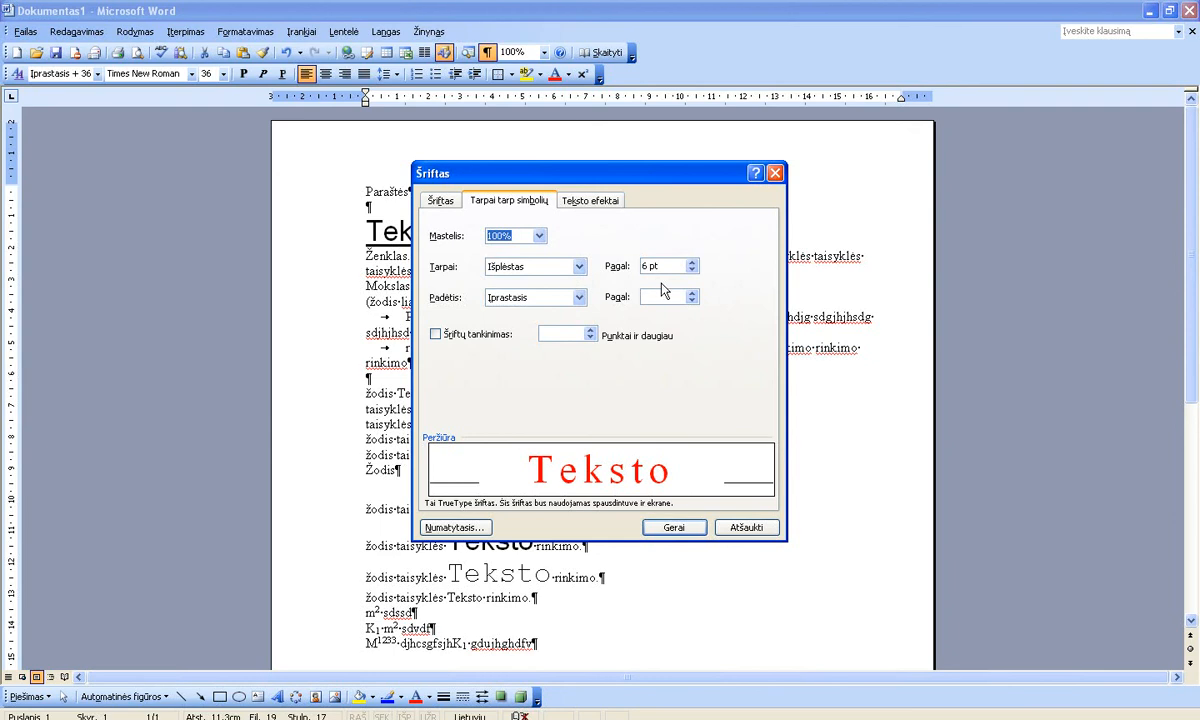
click(550, 266)
click(573, 303)
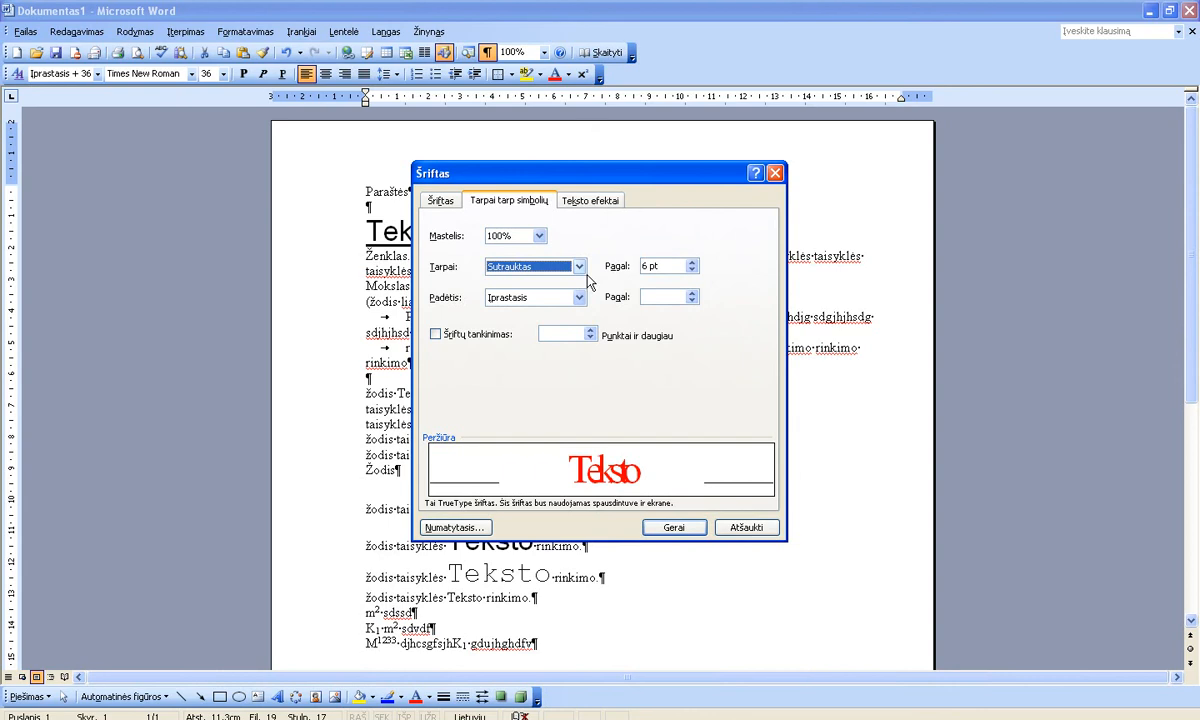
click(582, 271)
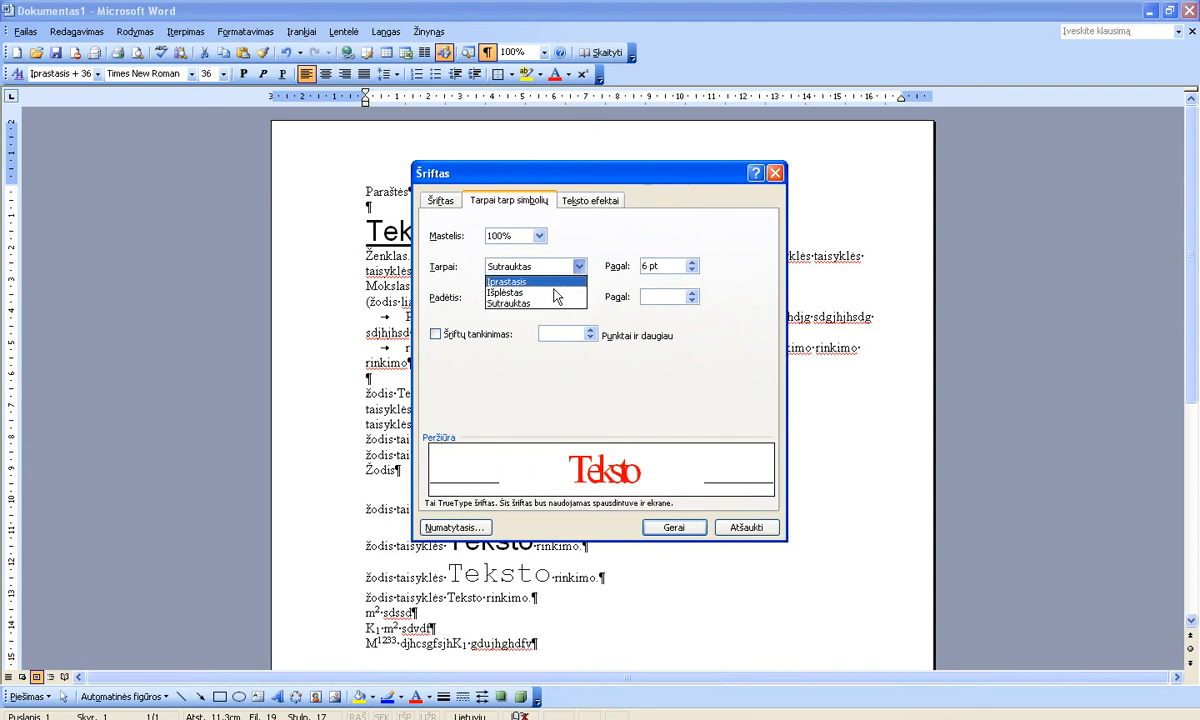
click(553, 285)
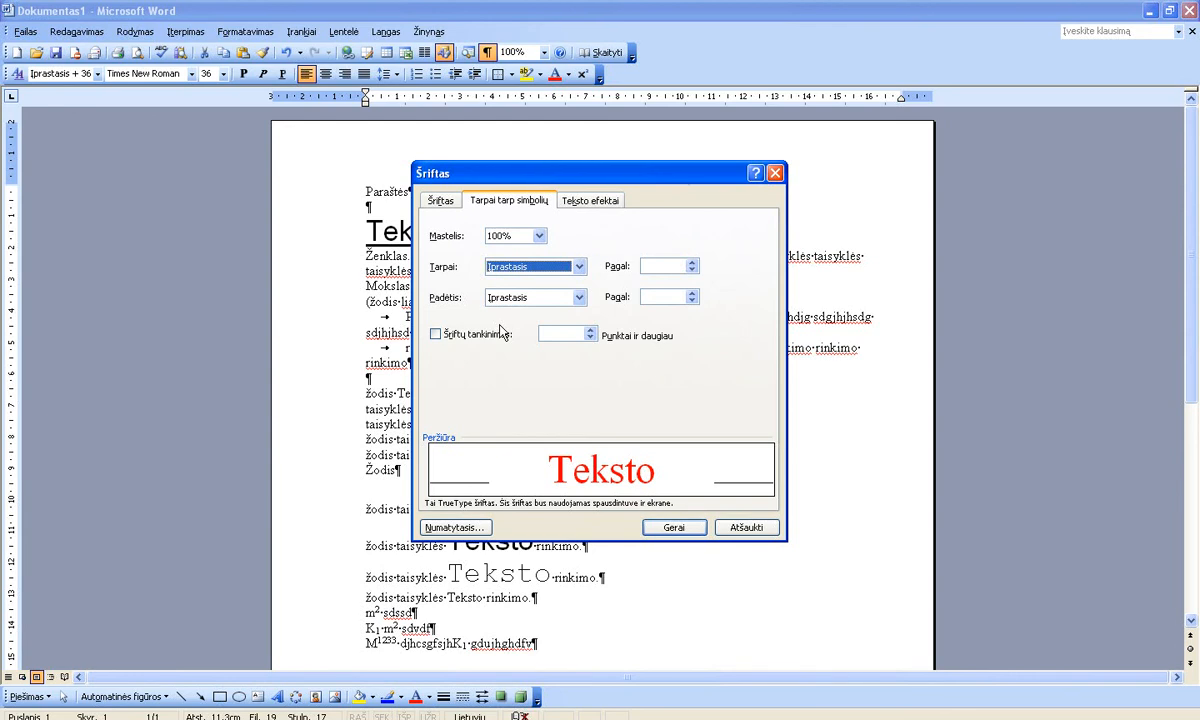
Set the red word's position (Padėtis) to Pakeltas by 18 pt and deselect the word.
click(556, 297)
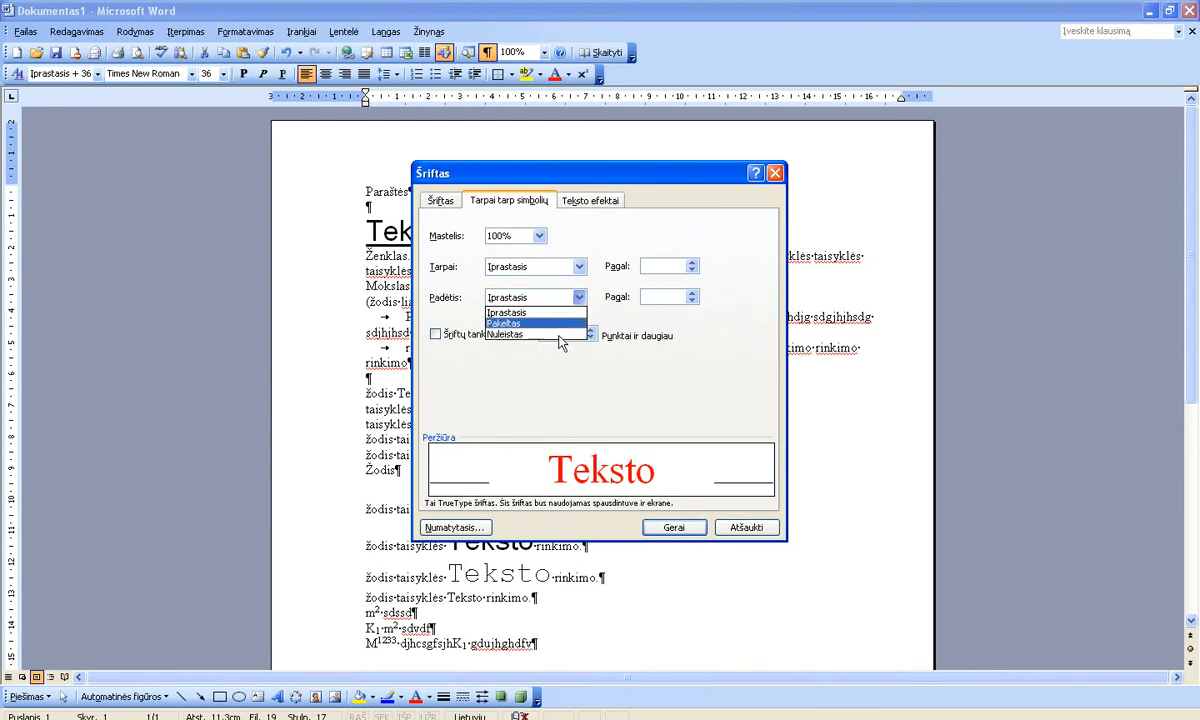
click(559, 326)
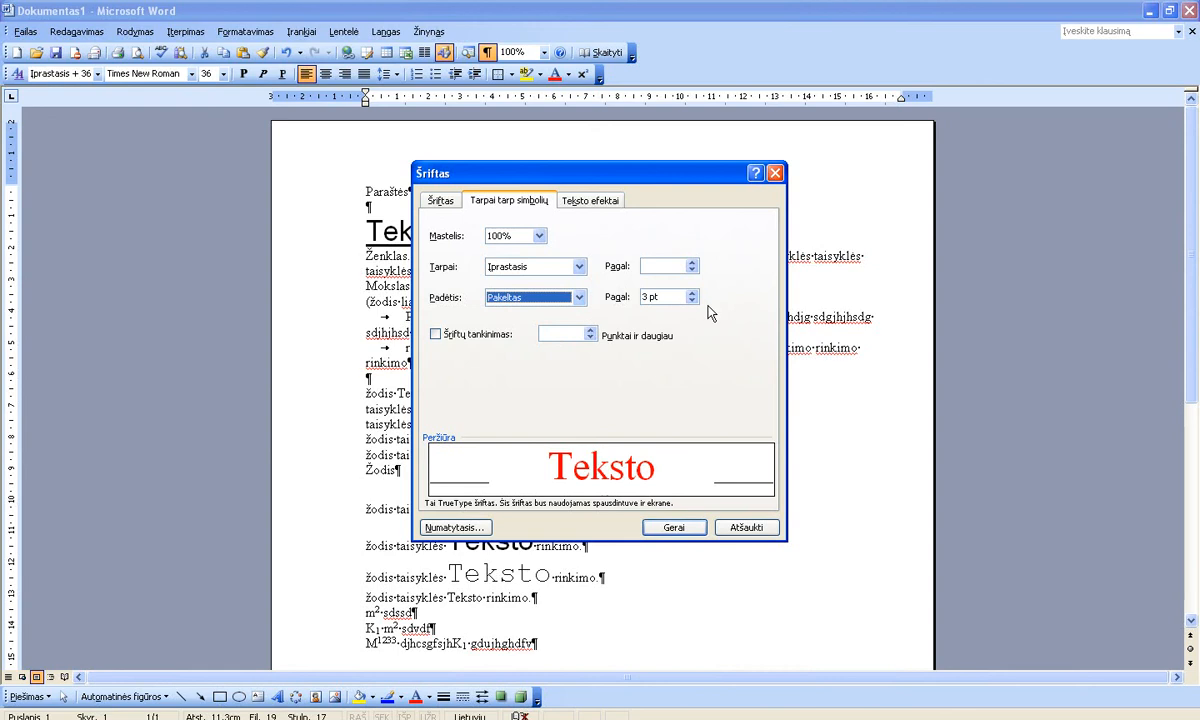
key(Tab)
text(18 pt)
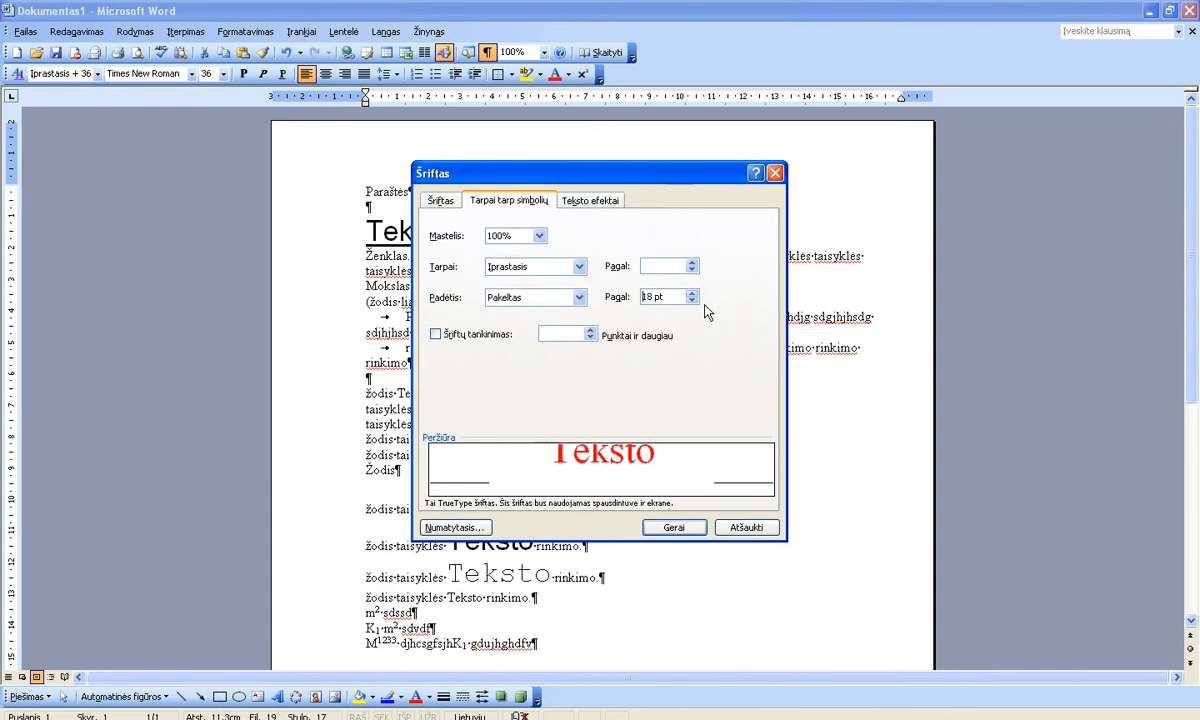
click(674, 527)
click(494, 500)
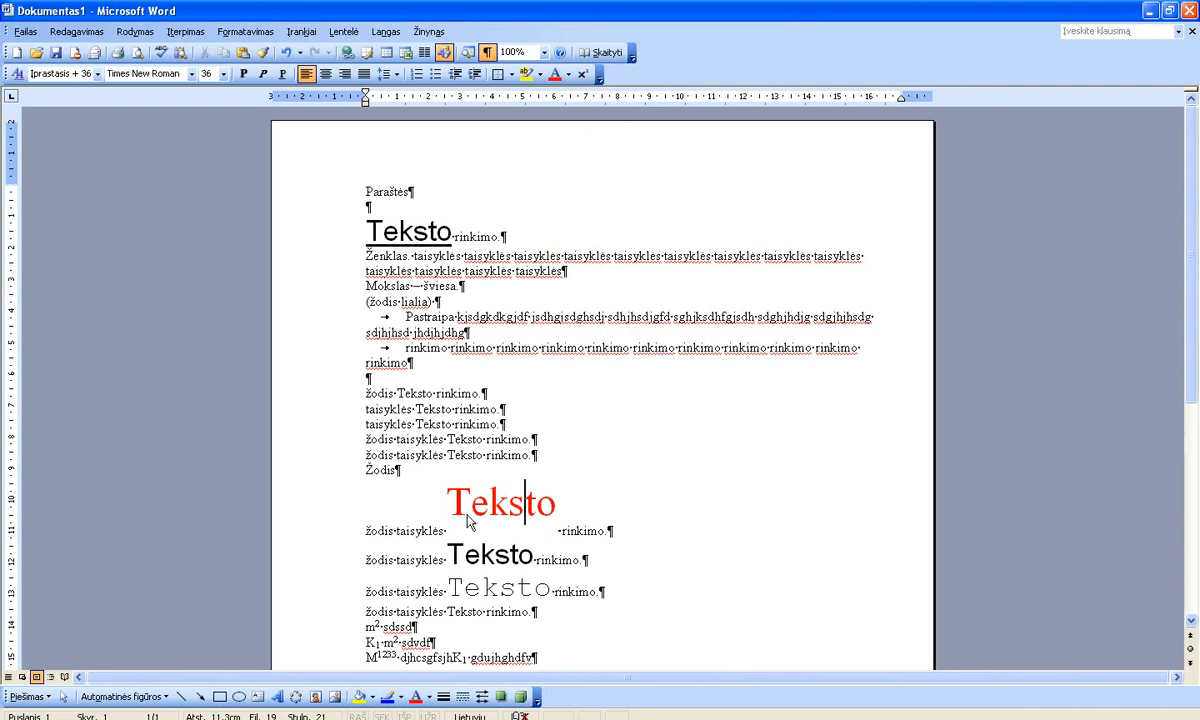
Select the whole line containing the raised red word, and reduce the selection to that word alone.
click(352, 528)
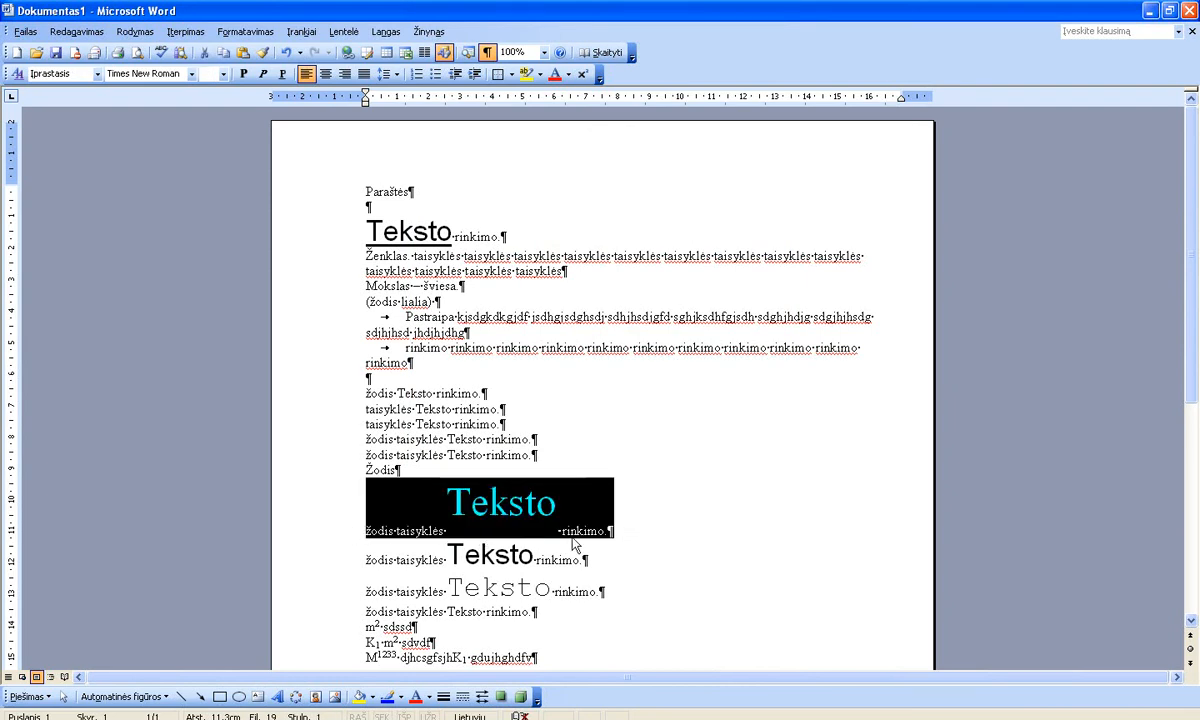
click(522, 519)
double_click(516, 521)
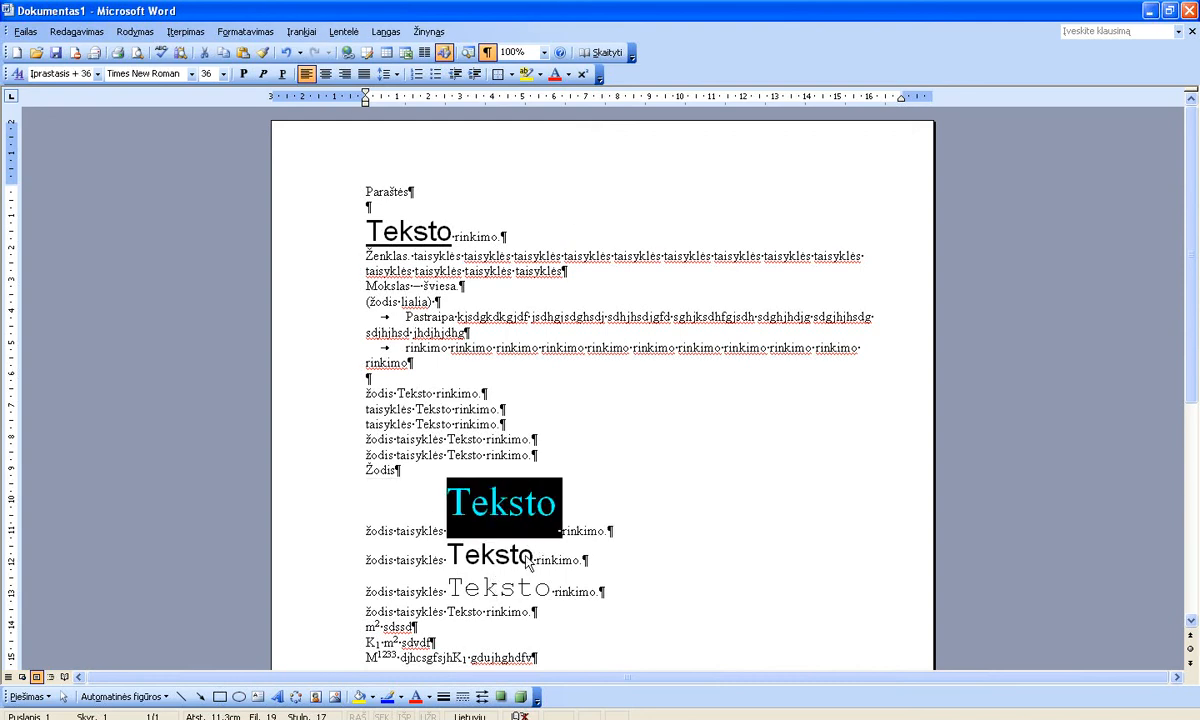
scroll(541, 553, down, 1)
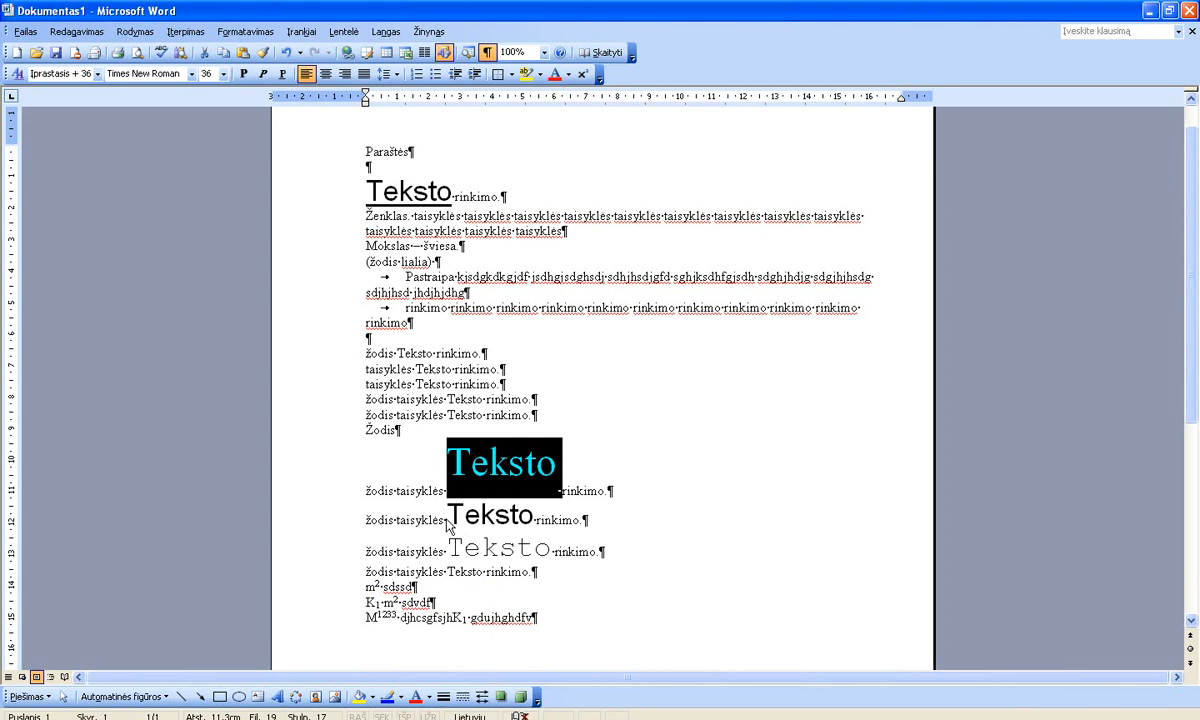
click(245, 31)
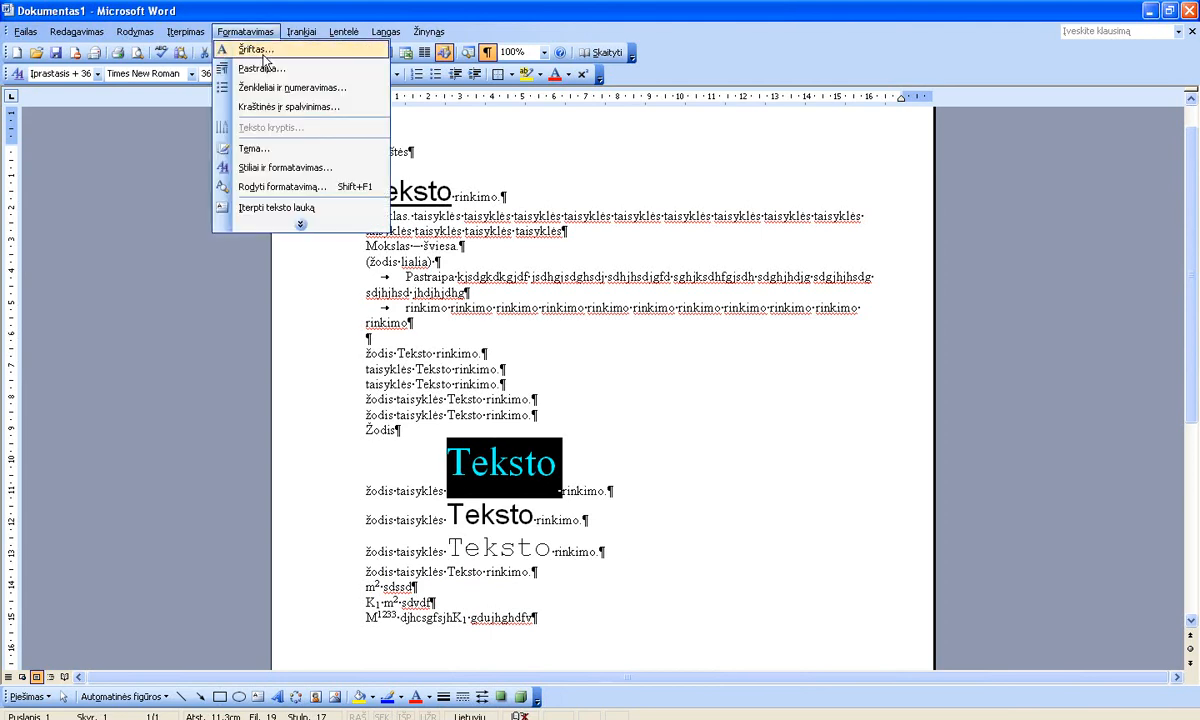
click(252, 48)
click(527, 297)
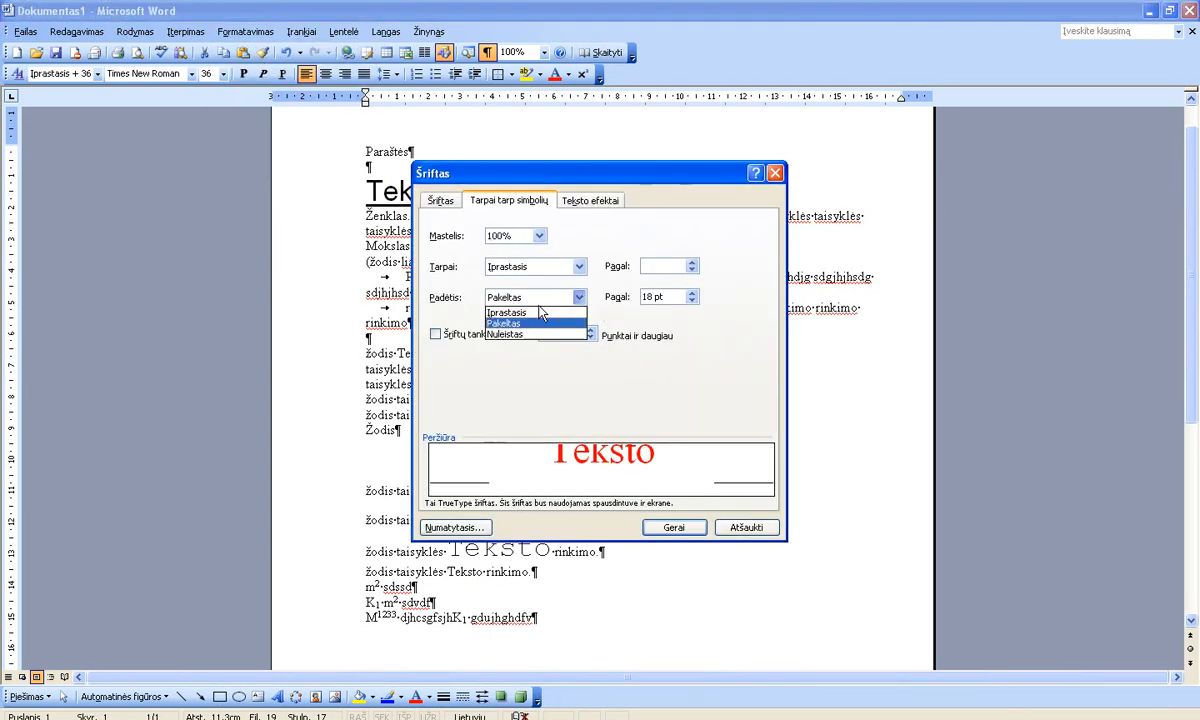
click(520, 313)
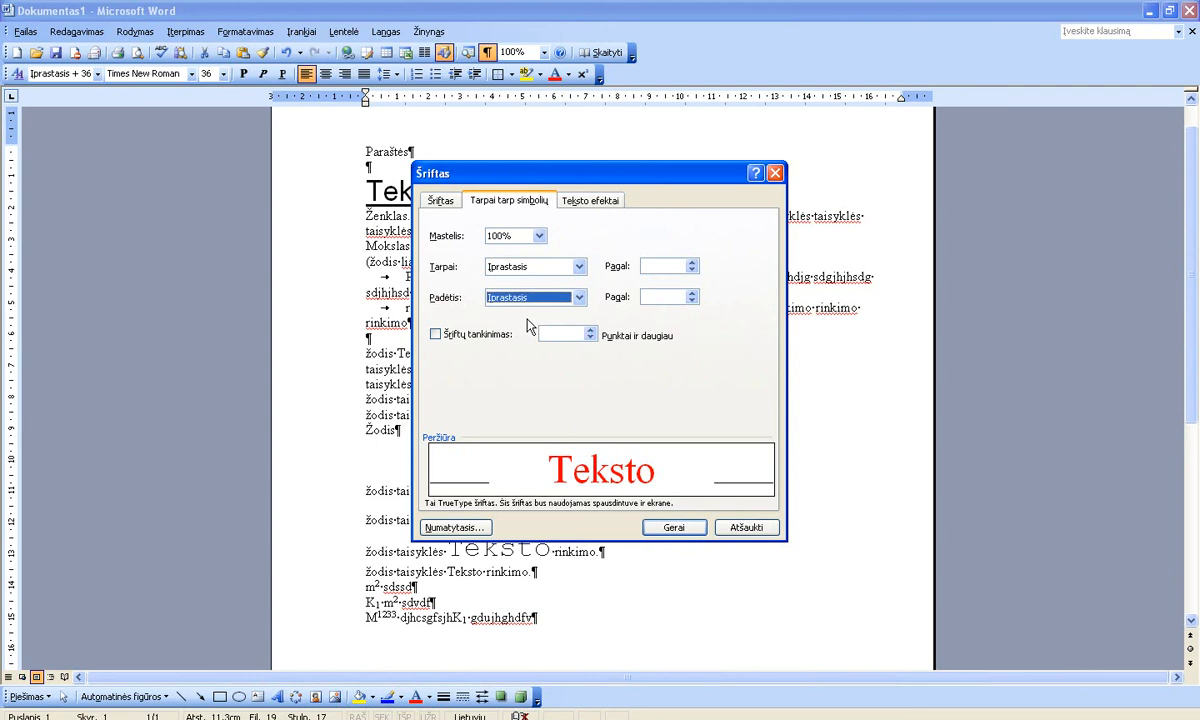
click(440, 200)
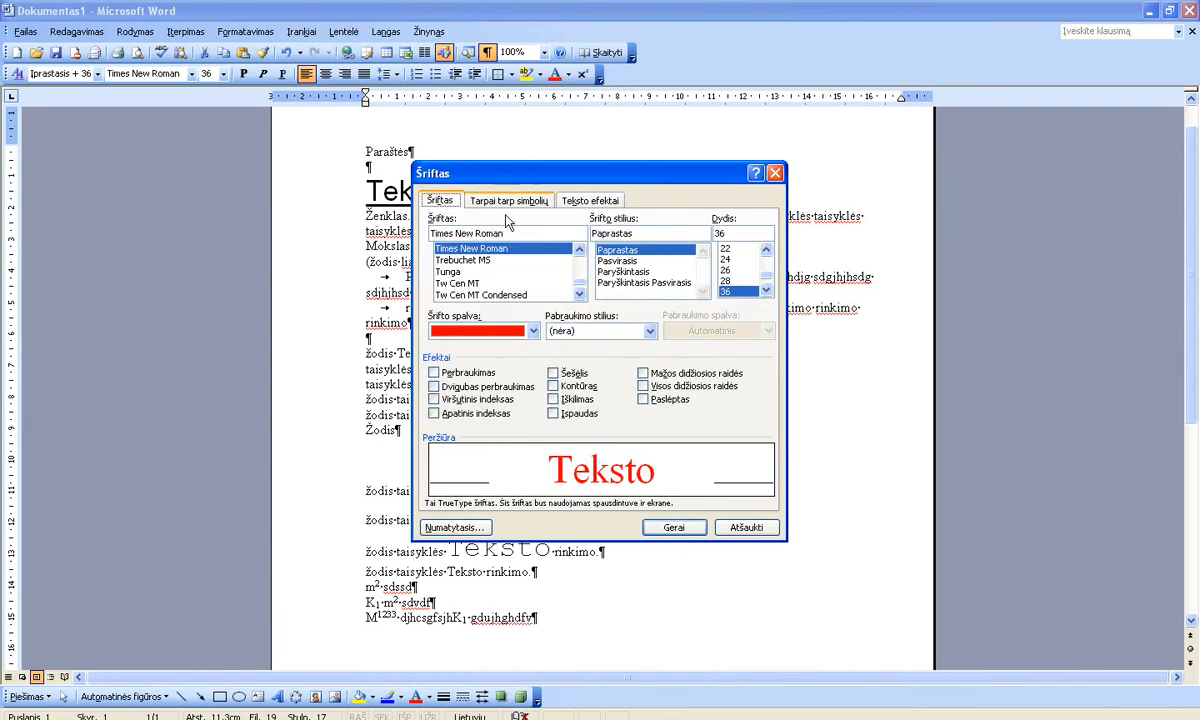
click(473, 201)
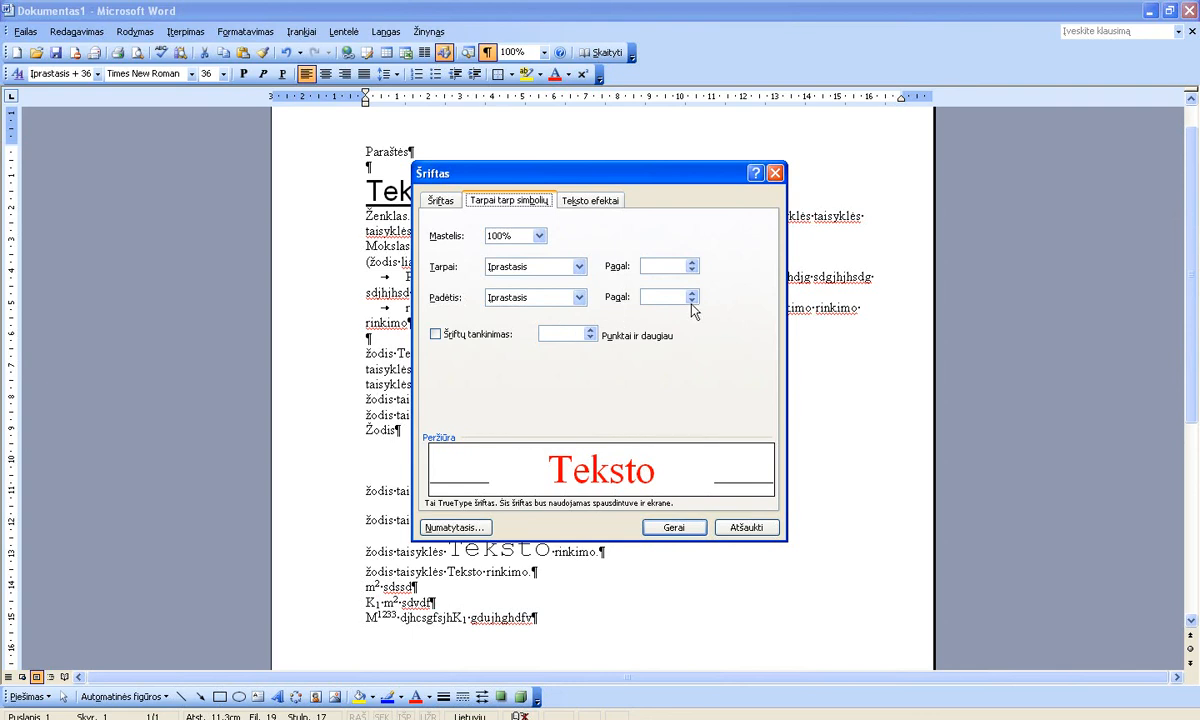
click(448, 342)
click(448, 343)
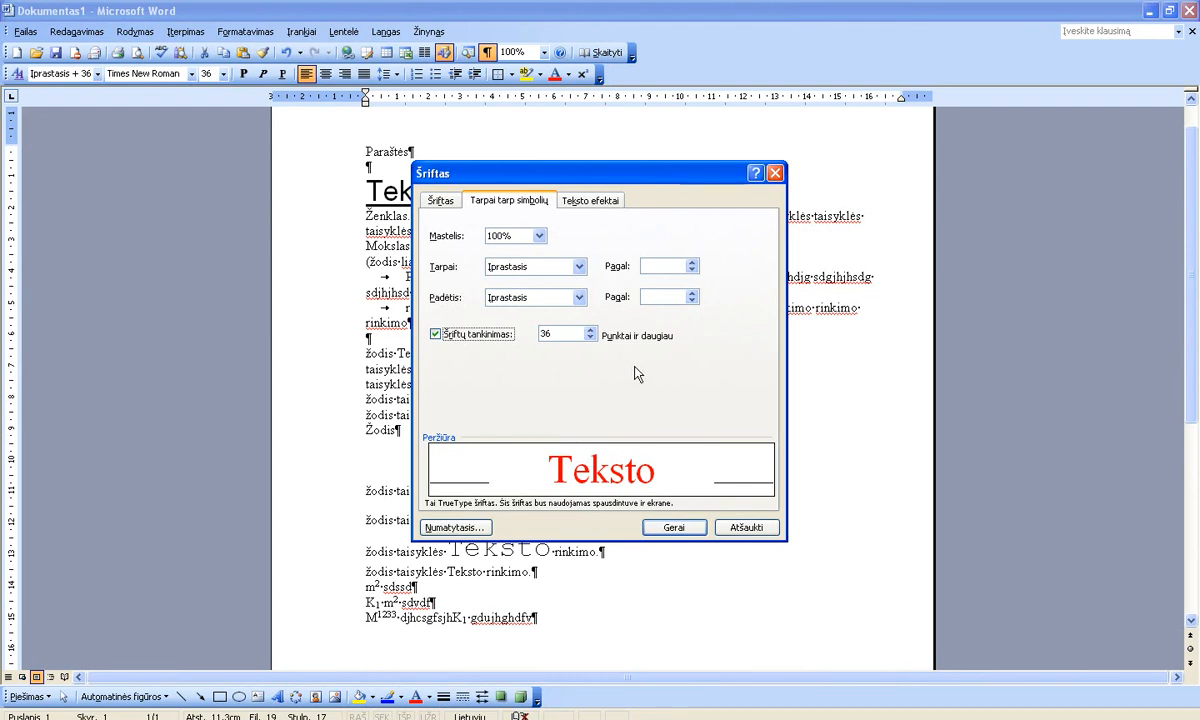
click(750, 534)
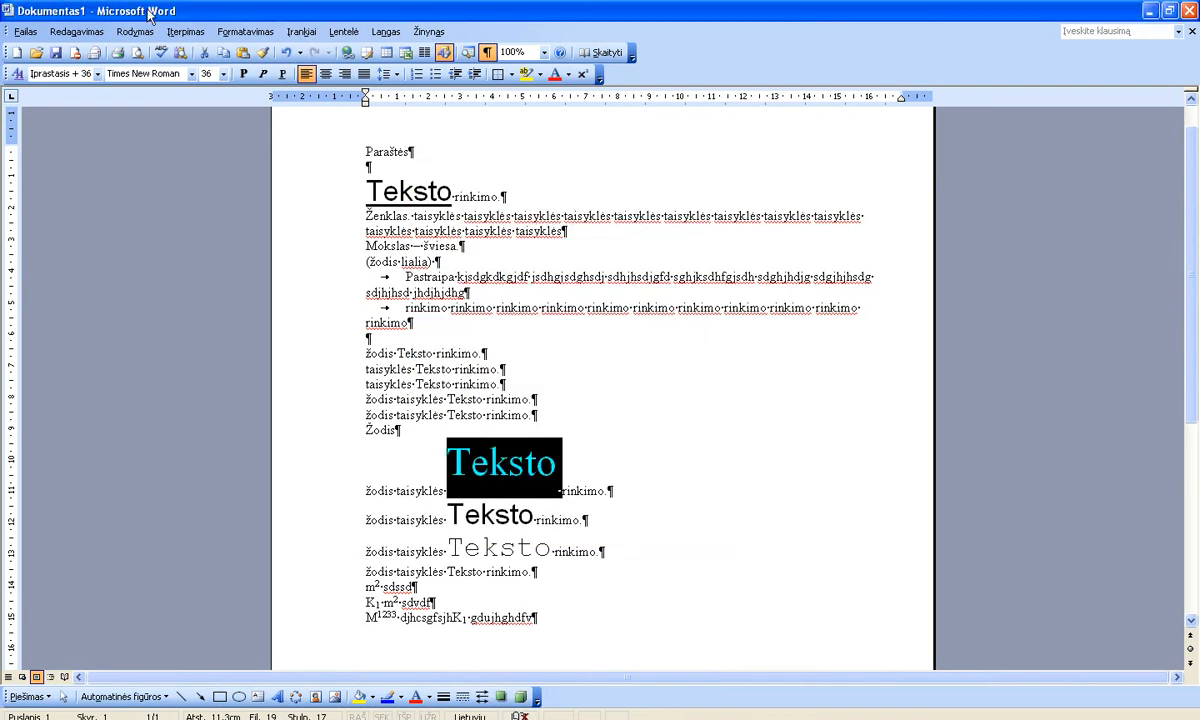
Create a new blank document and set its font size to 72.
click(16, 52)
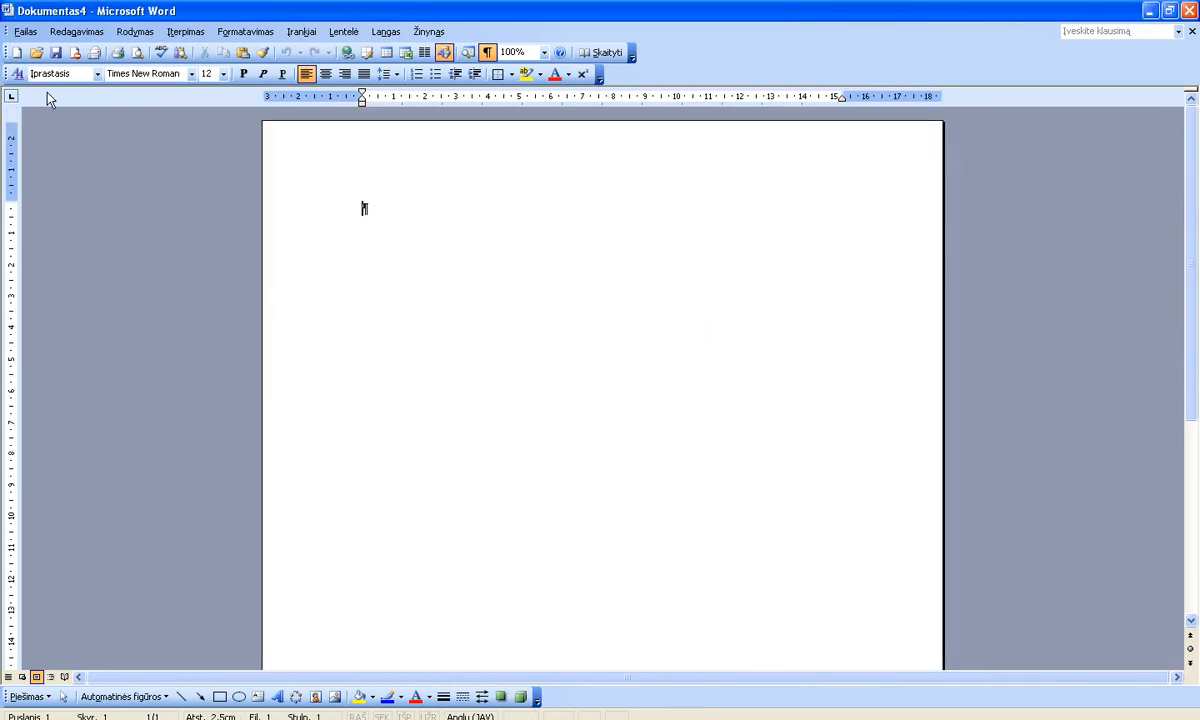
click(222, 73)
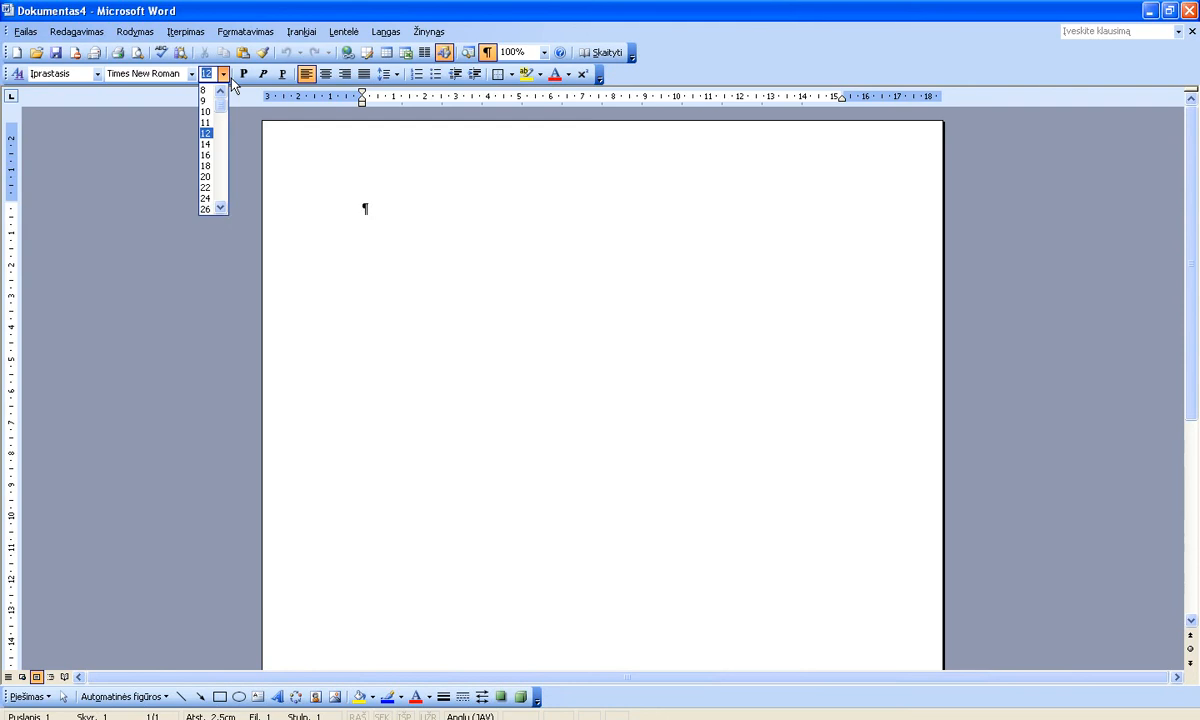
scroll(210, 170, down, 2)
click(206, 209)
Enter the word AVARIJA in capital letters on two separate lines.
key(Caps_Lock)
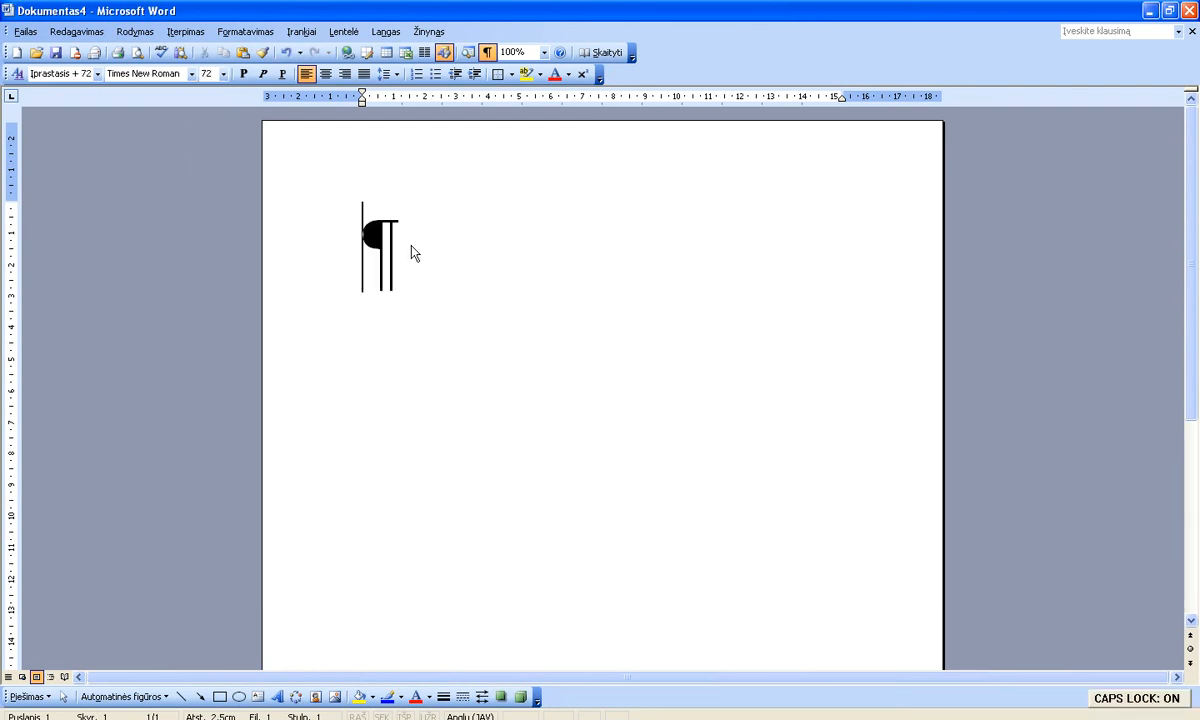
text(AVARIJA)
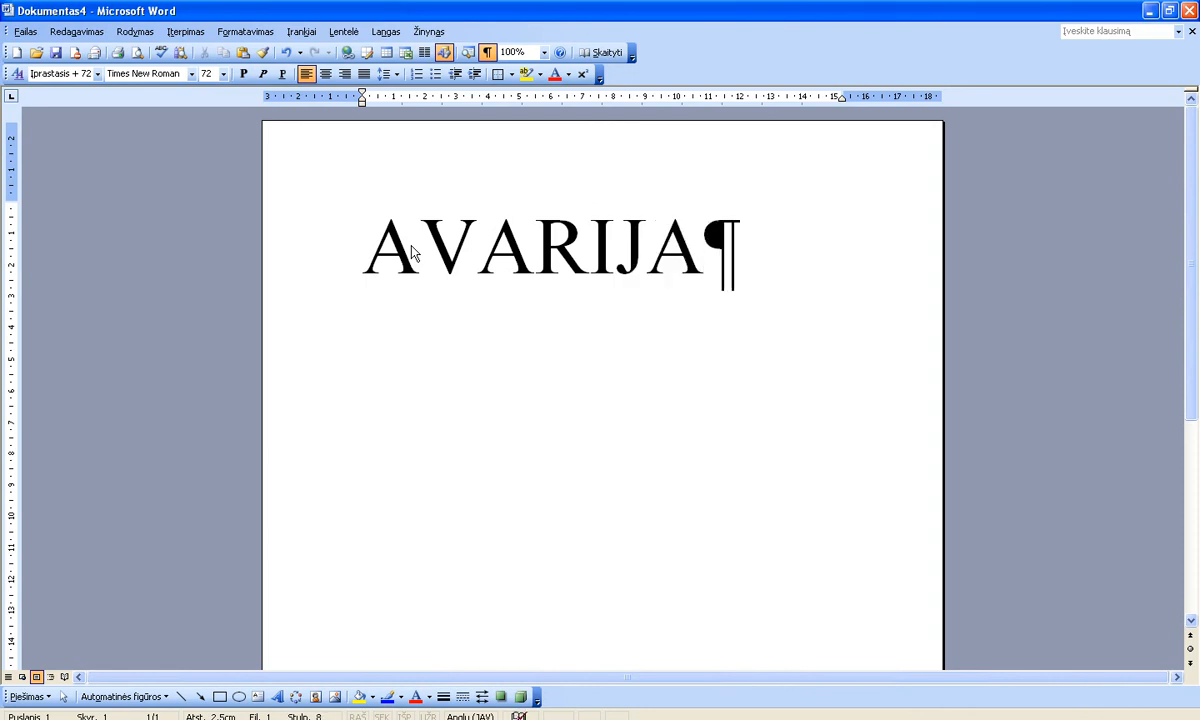
key(Return)
text(AVARIJA)
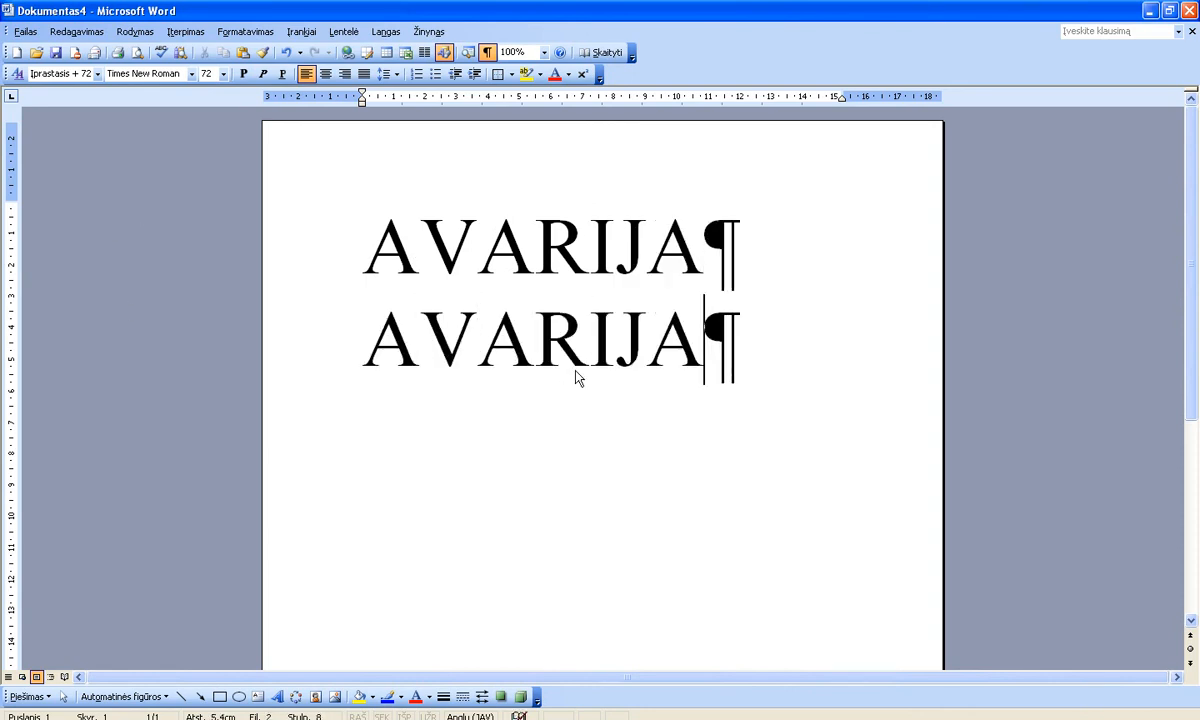
Turn on font kerning (Šriftų tankinimas) for the whole second AVARIJA line.
triple_click(565, 340)
click(245, 31)
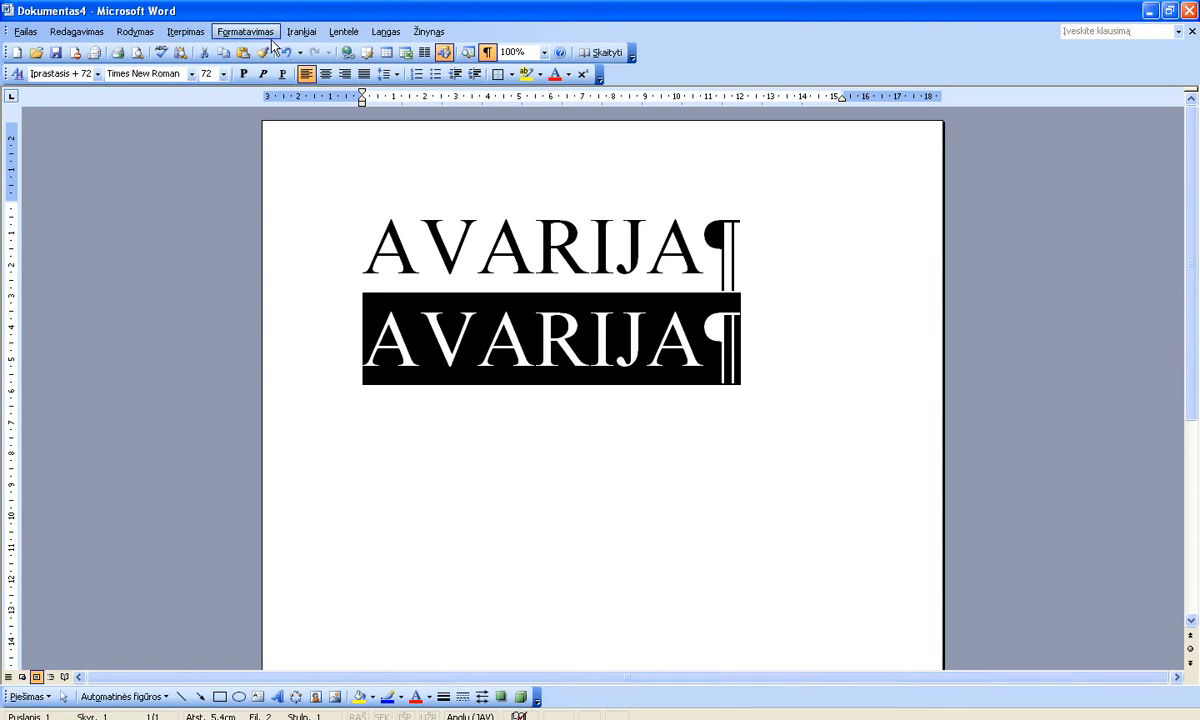
click(258, 48)
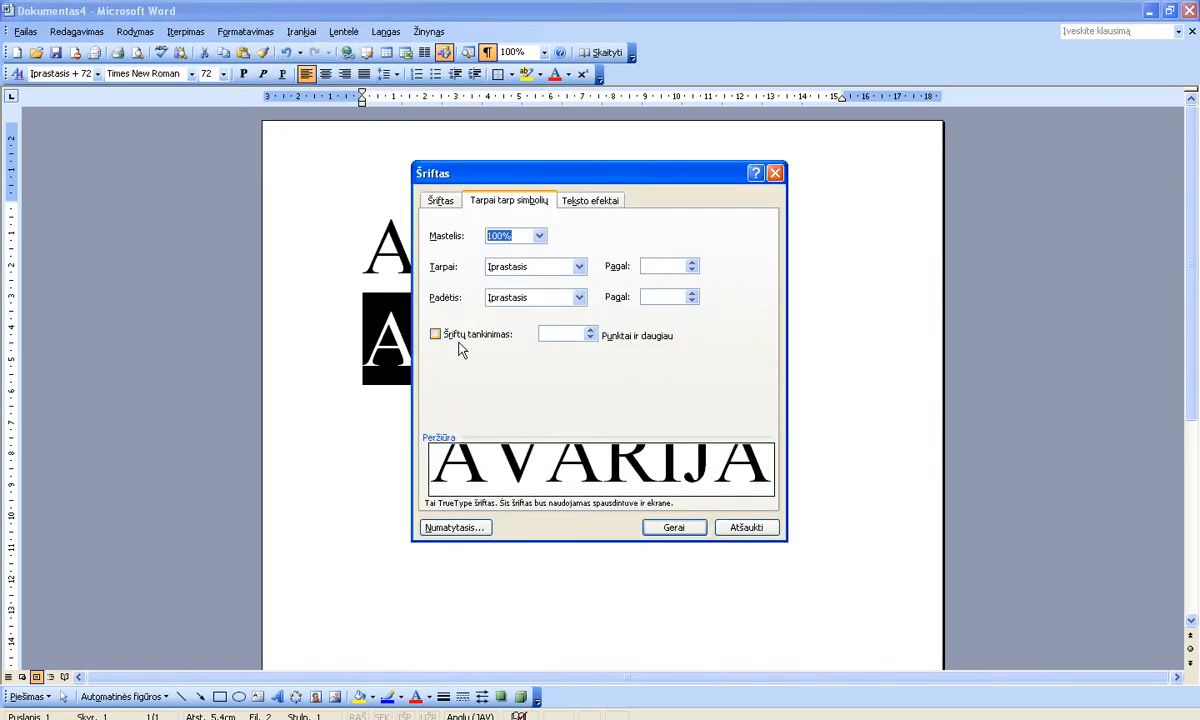
click(458, 335)
click(682, 533)
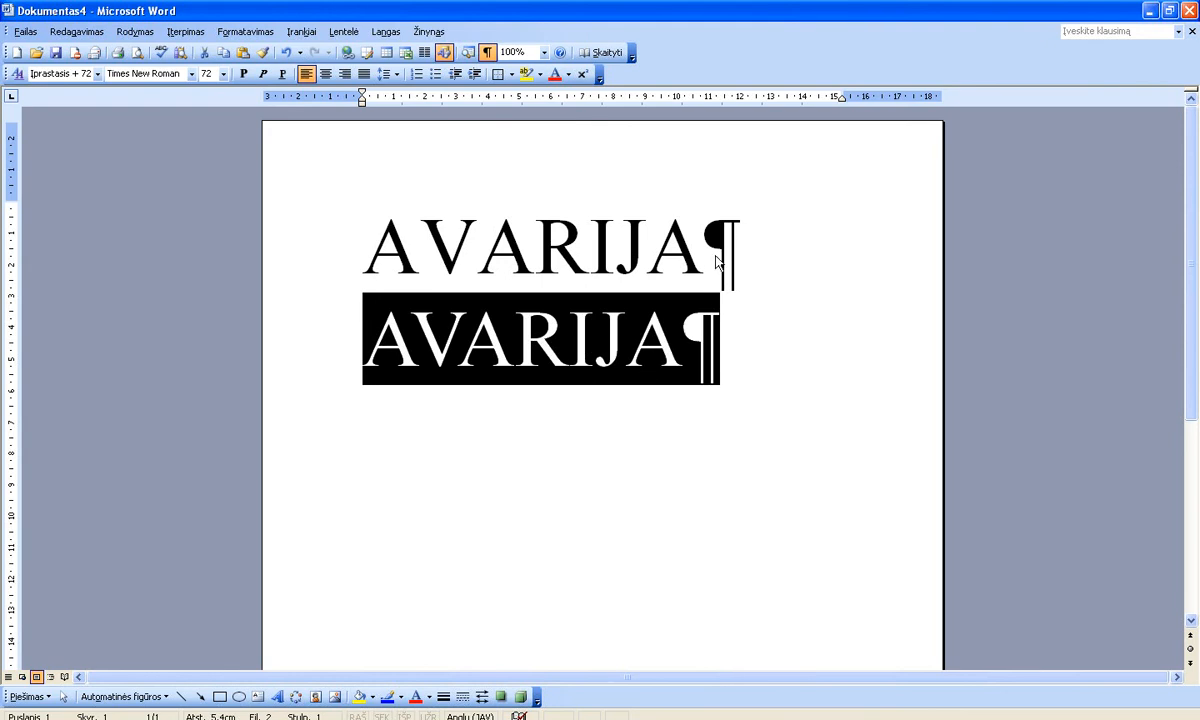
Compare the gap between the letters A and V in both AVARIJA lines, and return to Dokumentas1.
click(417, 255)
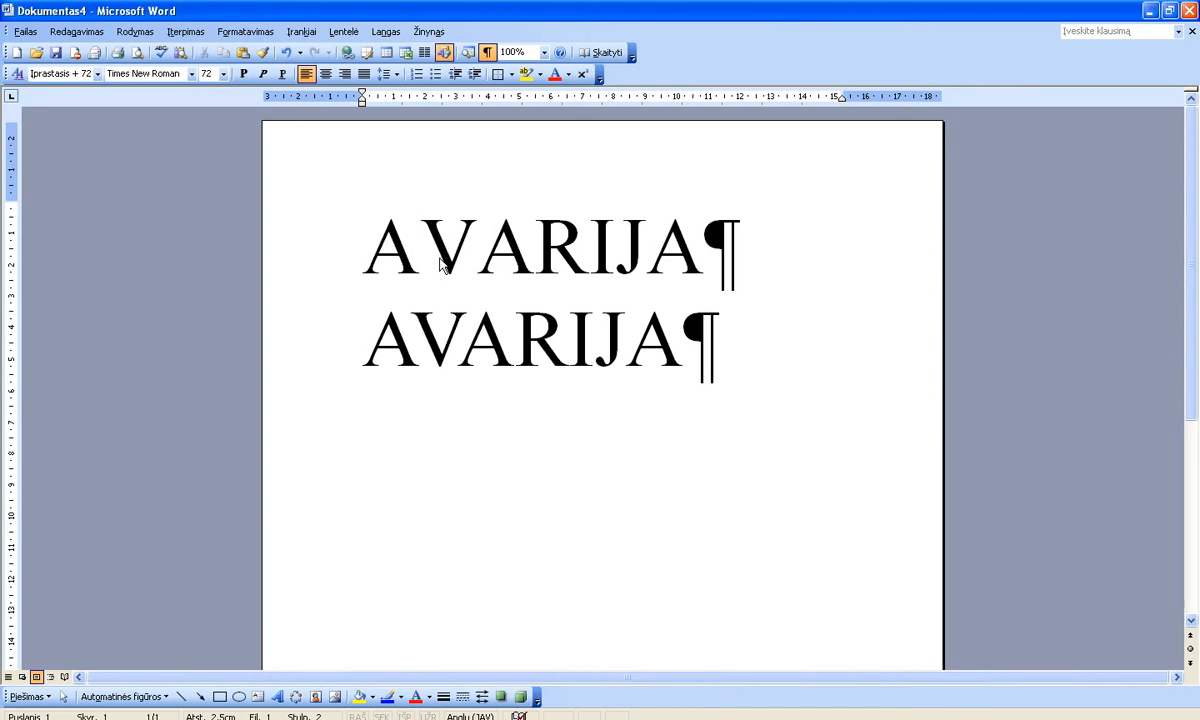
click(411, 338)
click(478, 384)
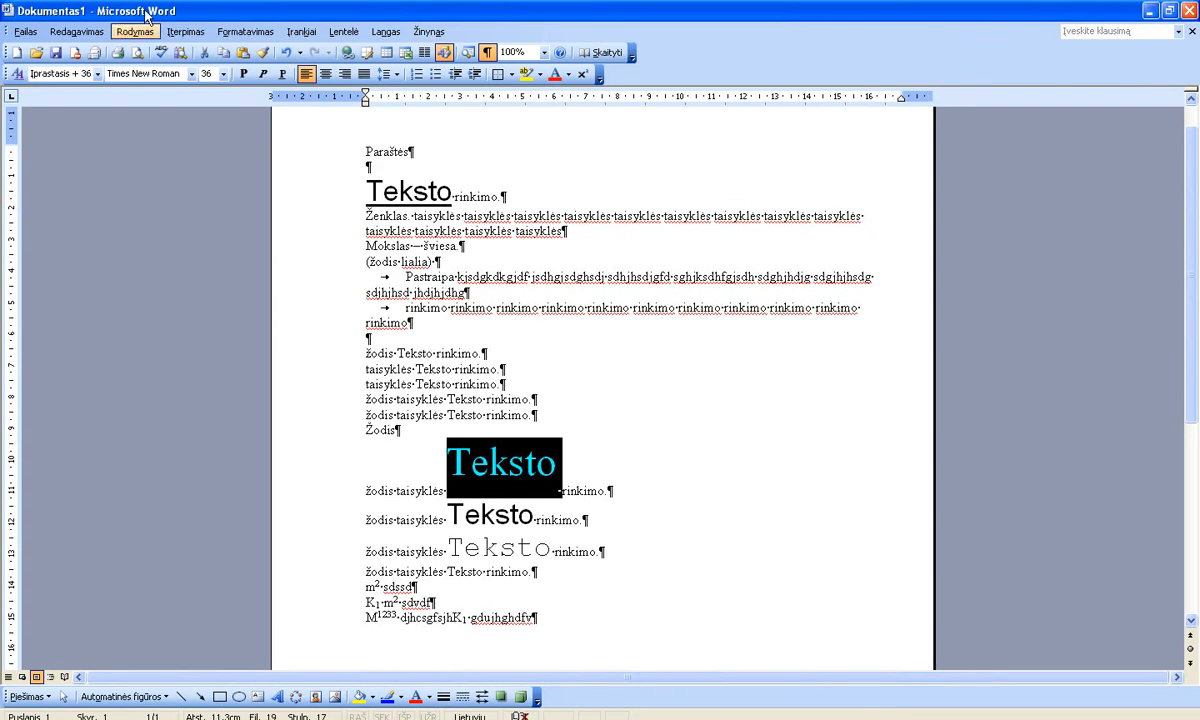
Set the selected red word's position (Padėtis) back to Iprastasis in the font settings.
click(245, 32)
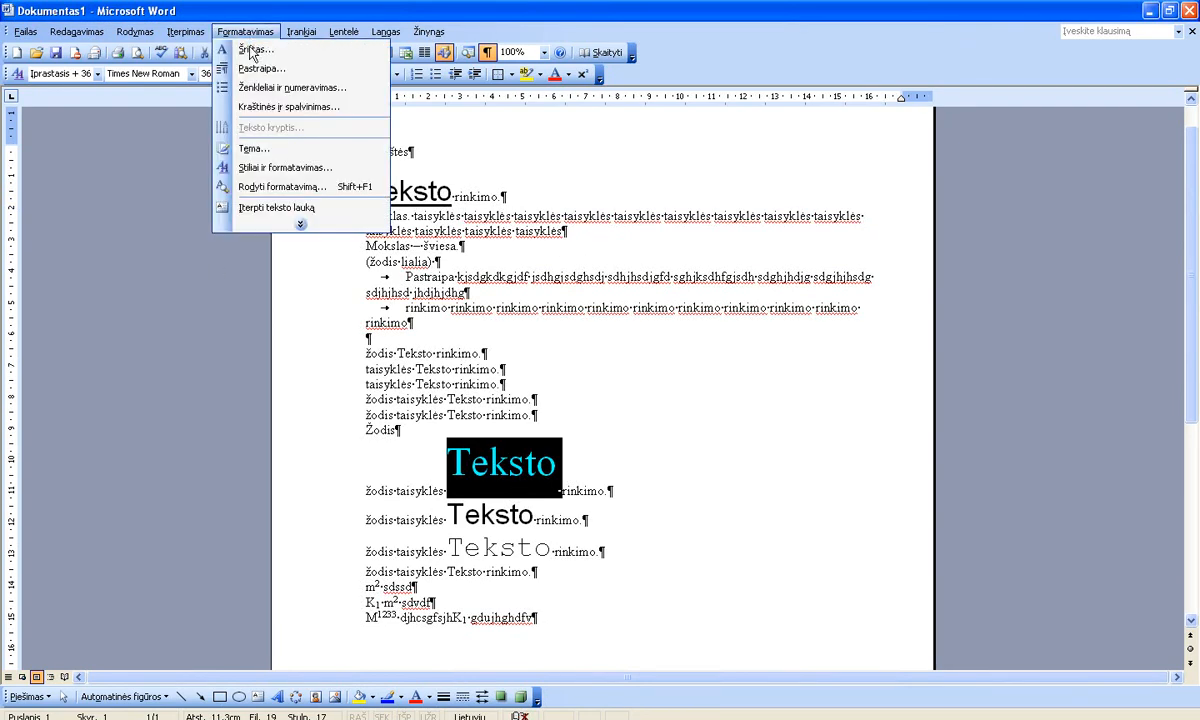
click(245, 47)
click(590, 200)
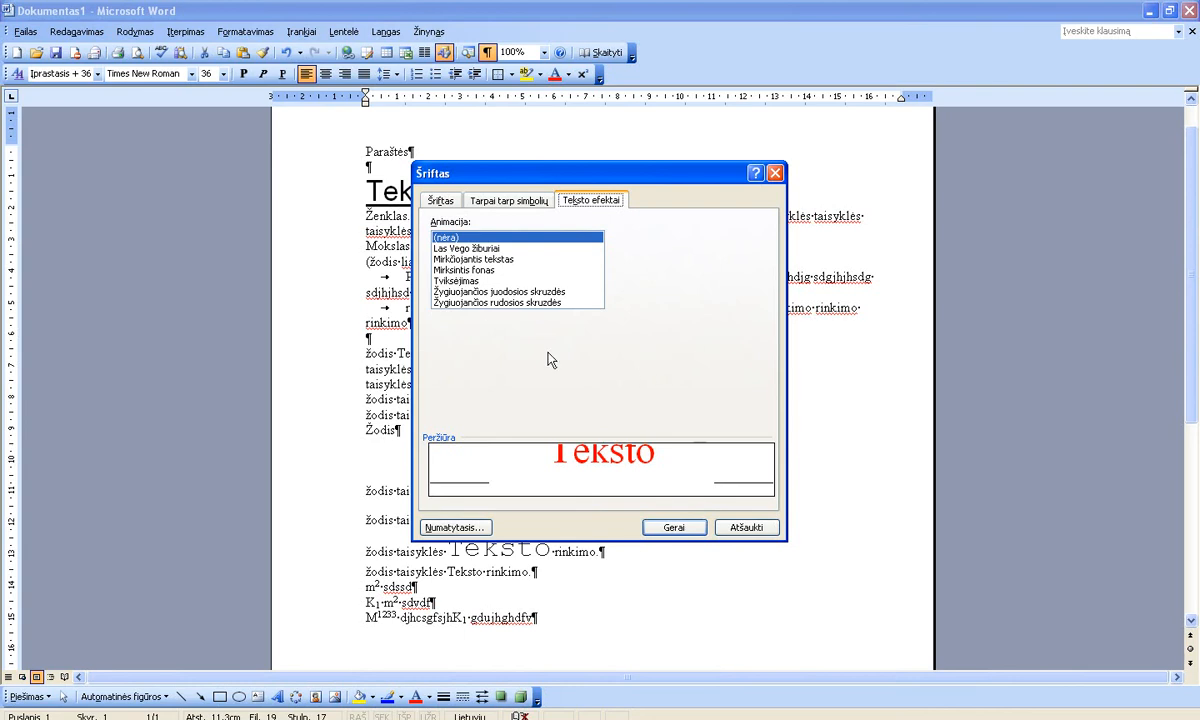
click(510, 201)
click(545, 297)
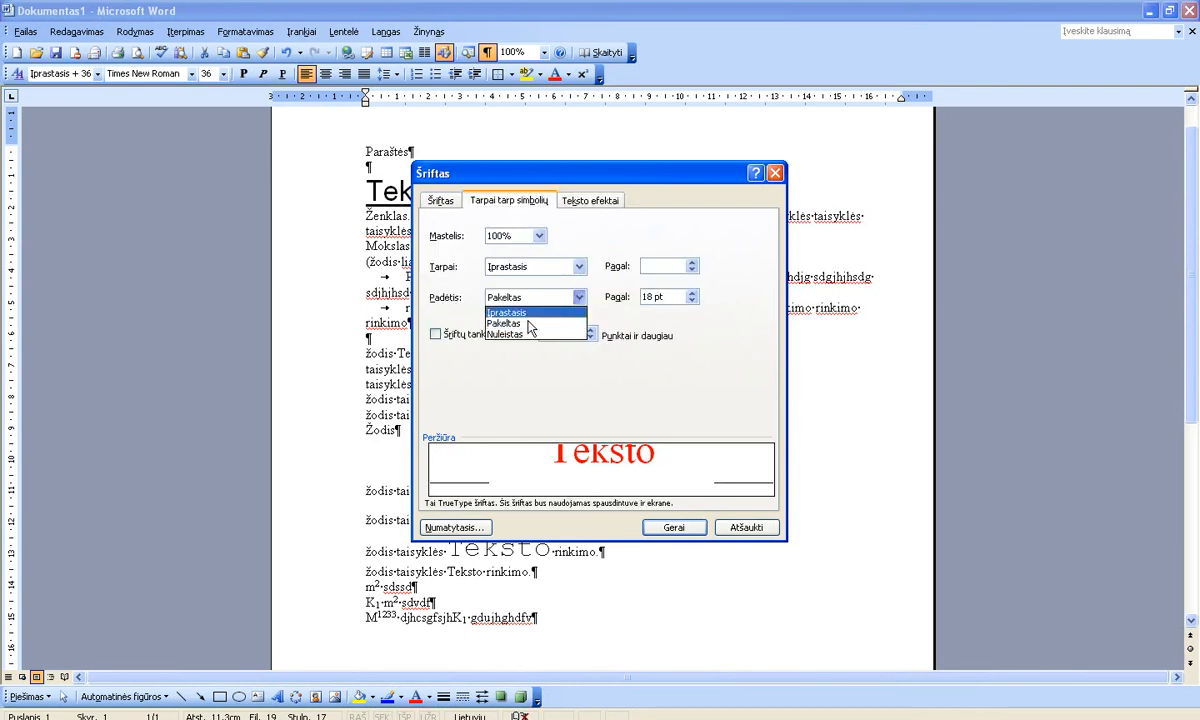
click(640, 447)
Preview each text animation on the red word, apply Žygiuojančios rudosios skruzdės, and deselect the word.
click(619, 206)
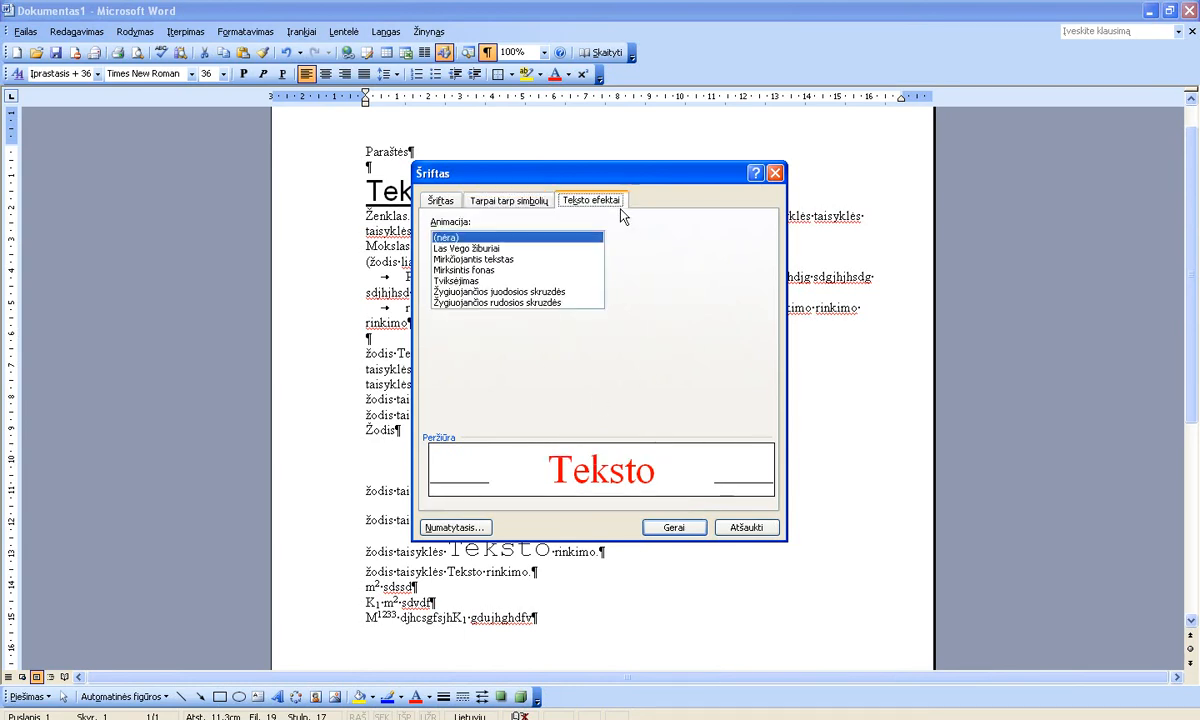
click(441, 247)
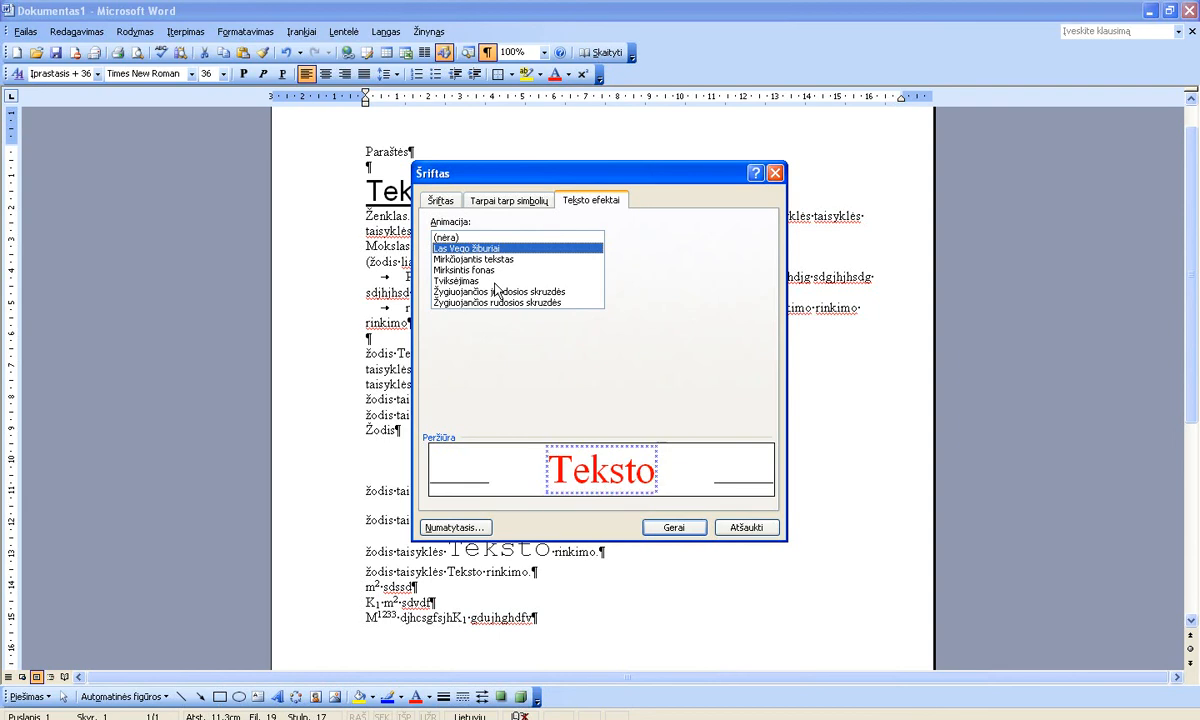
click(473, 258)
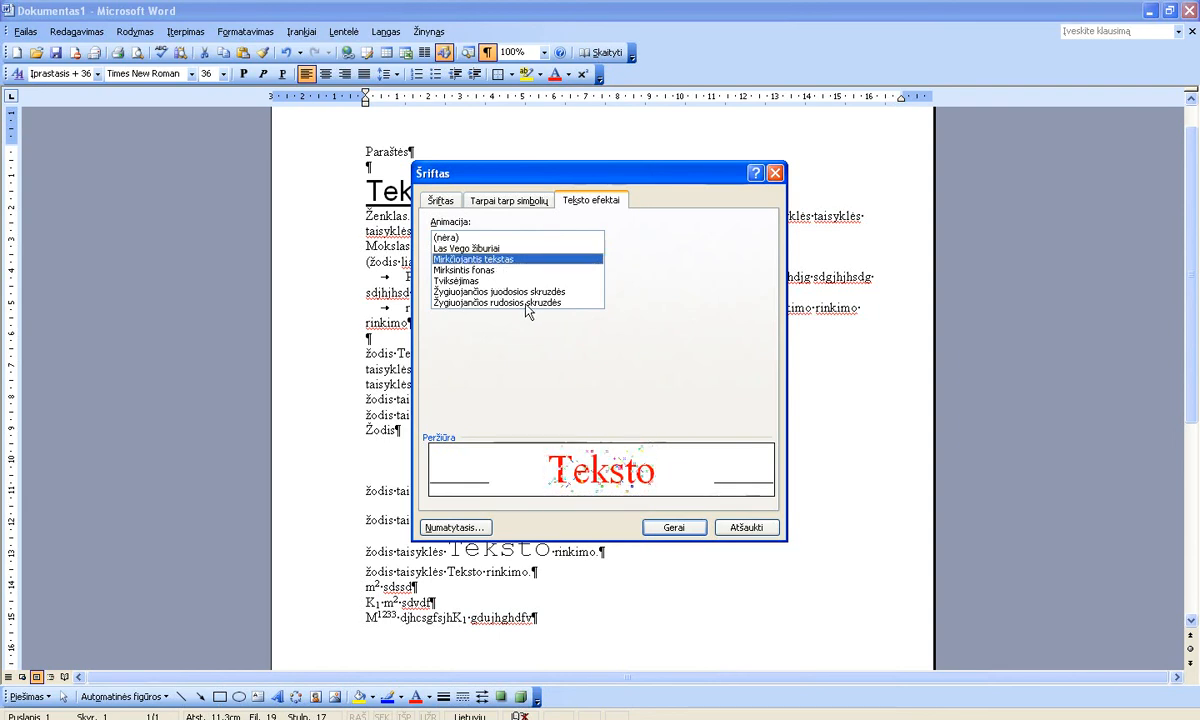
click(488, 271)
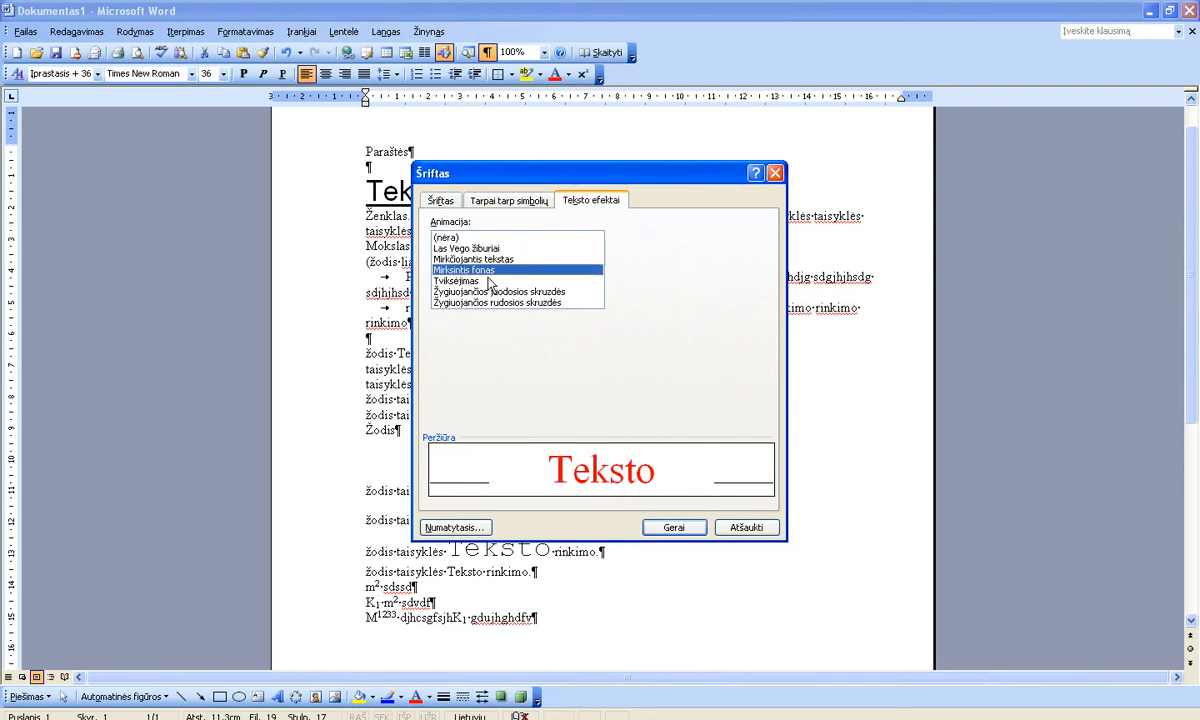
click(489, 283)
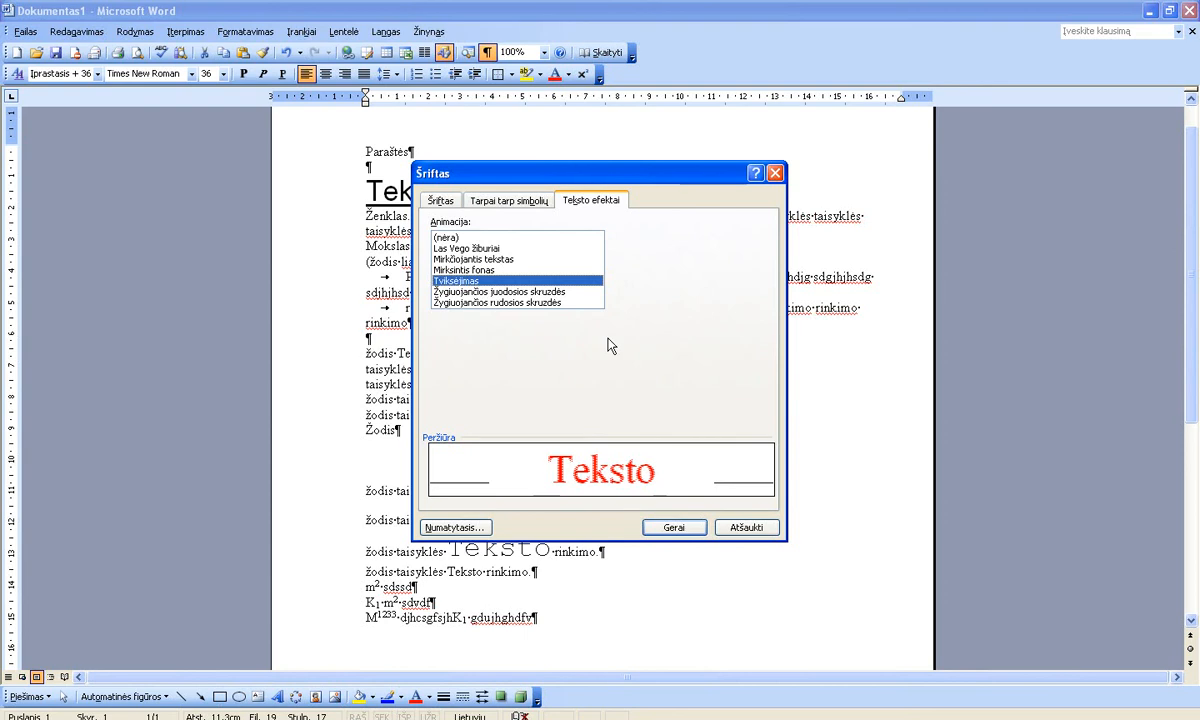
click(495, 292)
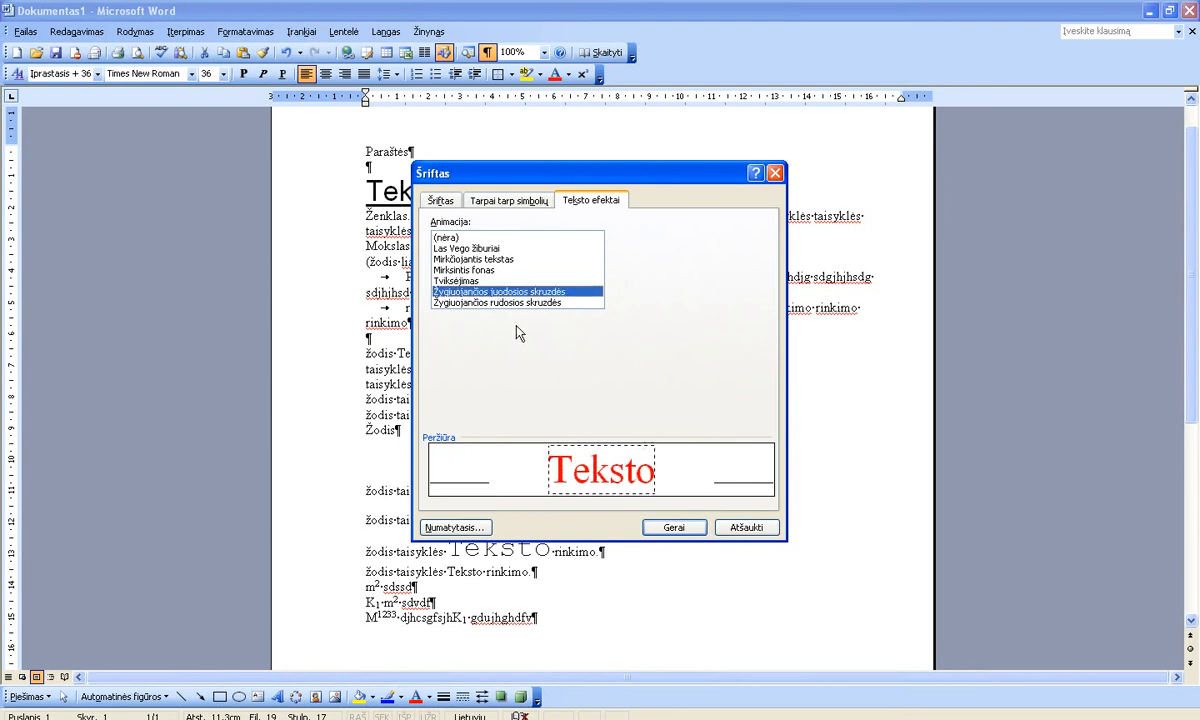
click(516, 302)
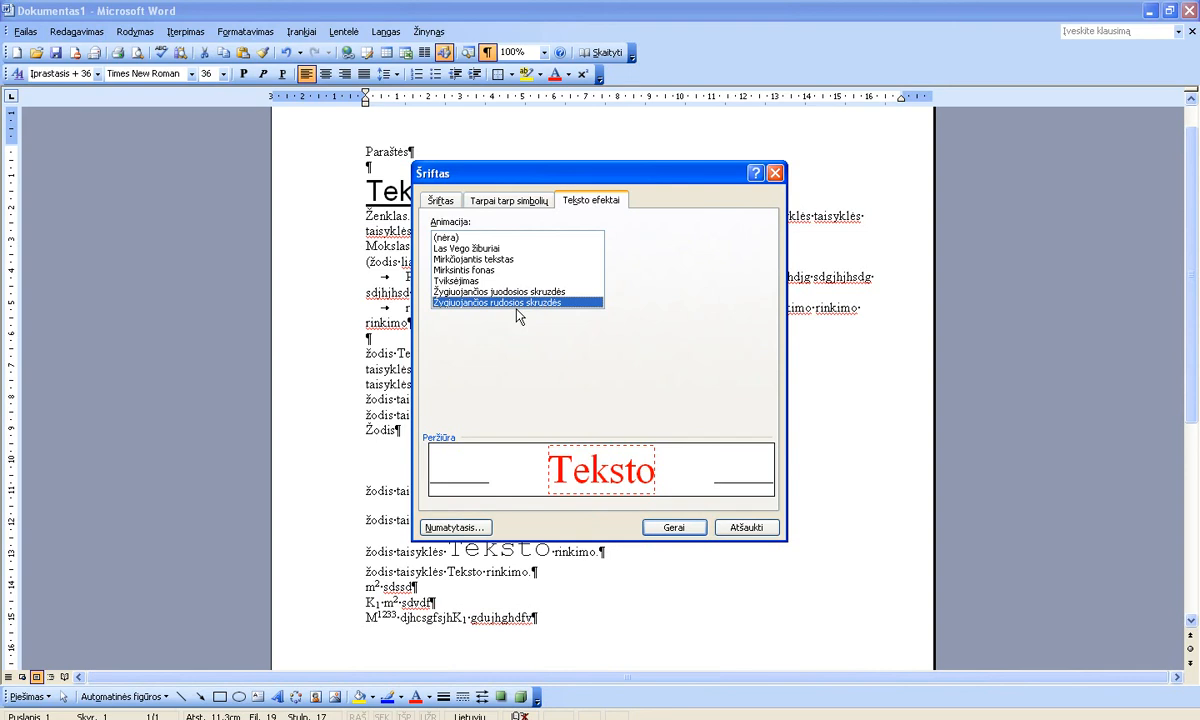
click(674, 527)
click(650, 470)
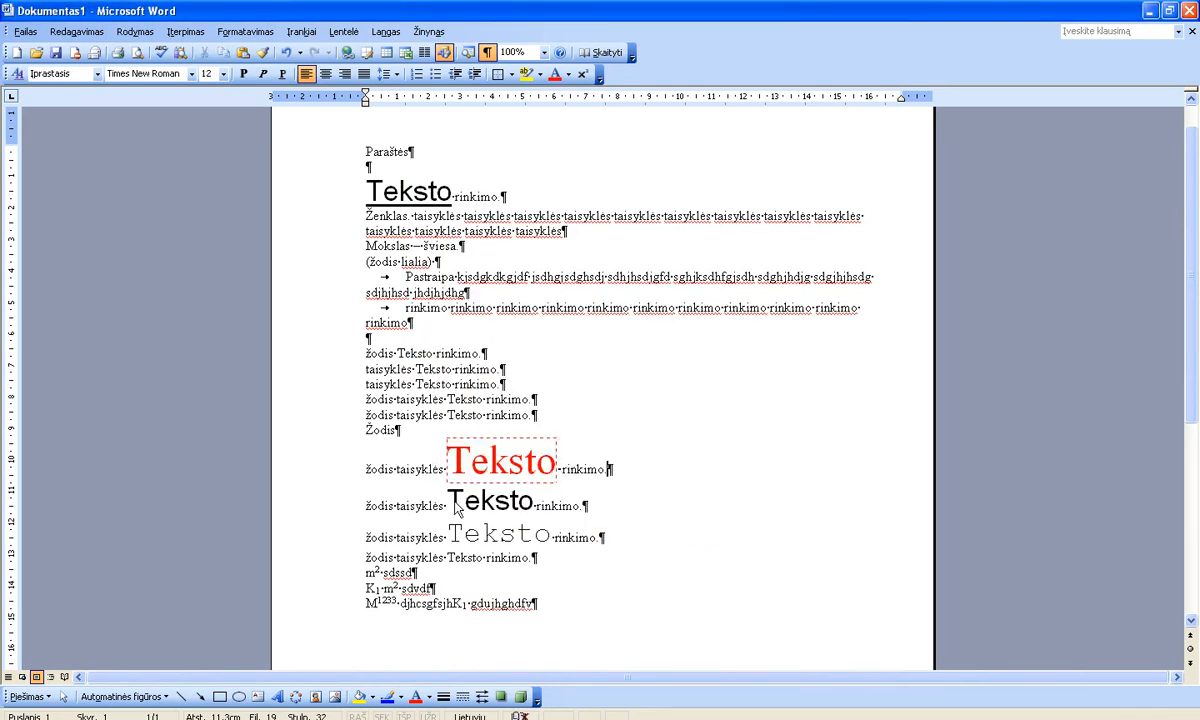